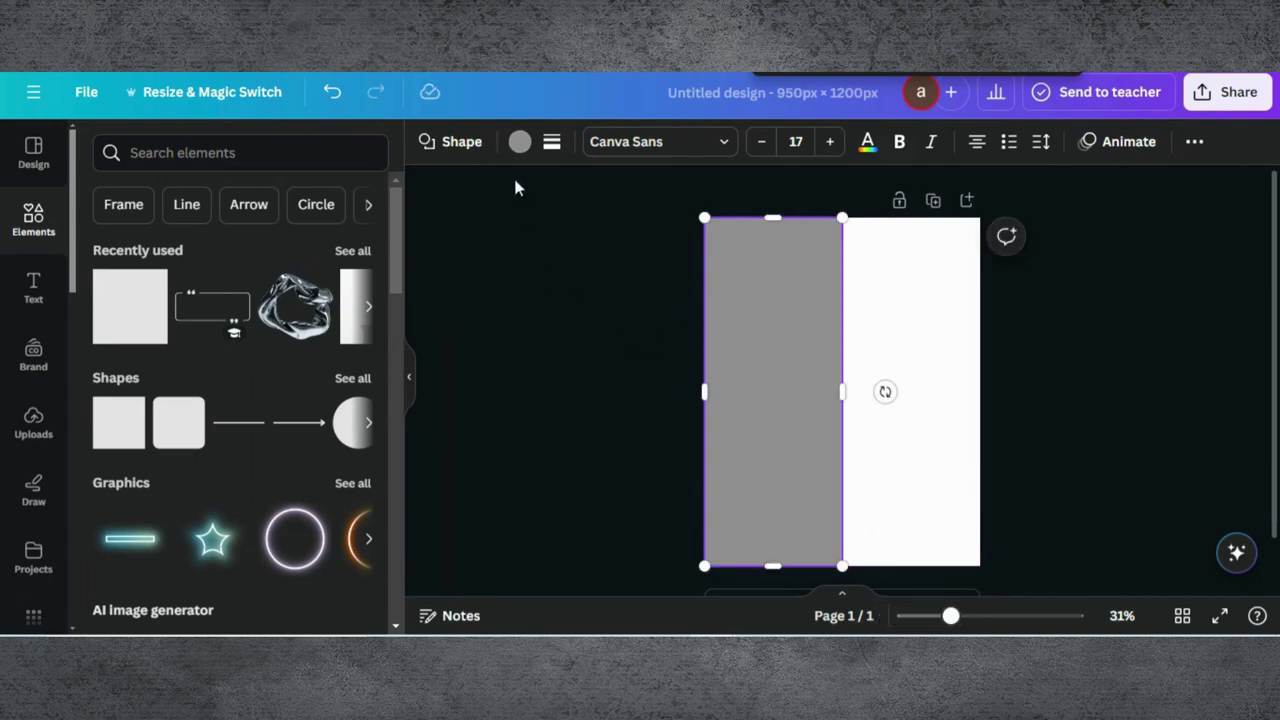
# Fill the grey rectangle on the page's left half with the black-to-grey linear gradient
pyautogui.click(520, 141)
pyautogui.scroll(-3, 259, 427)
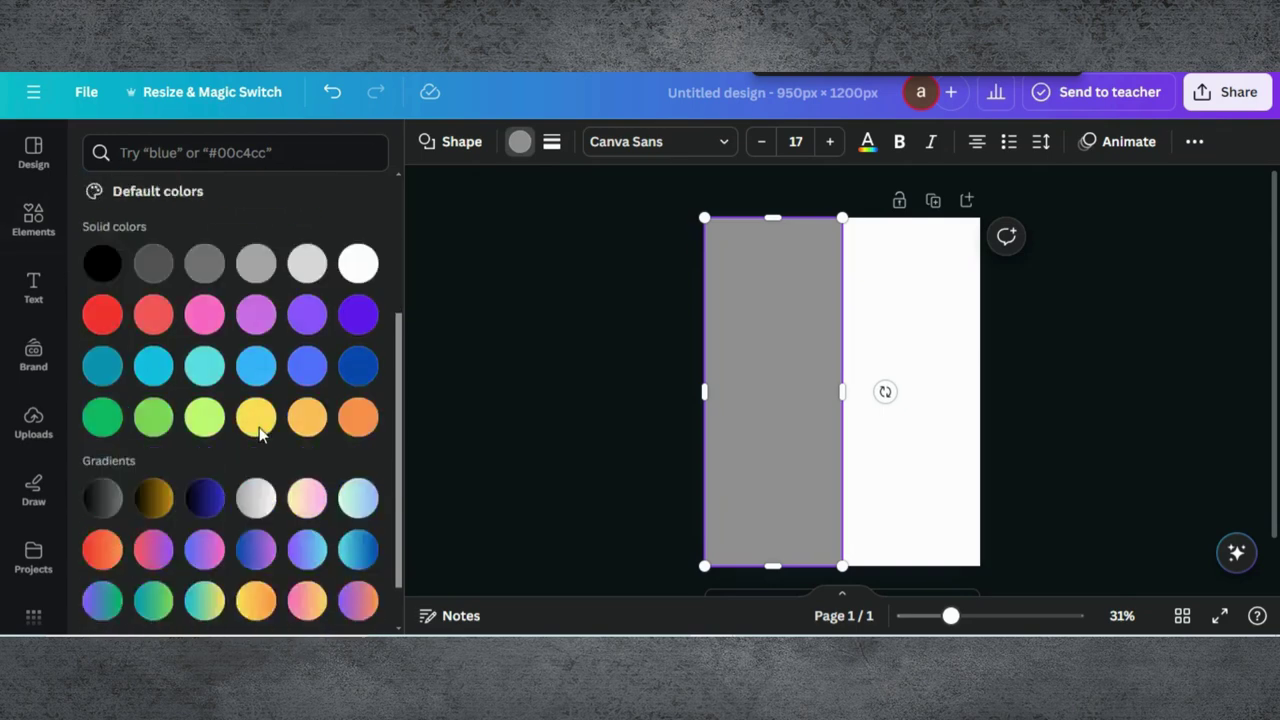
pyautogui.click(108, 440)
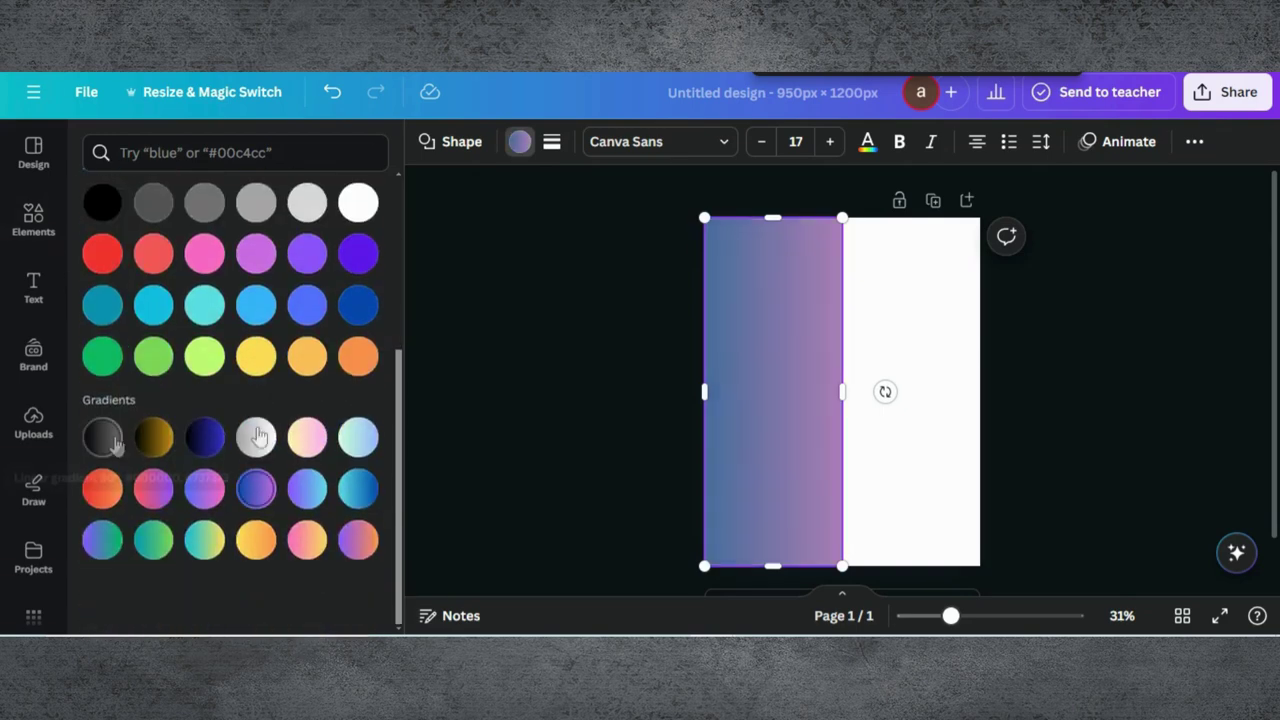
# Apply the same black-to-grey gradient to the white page background
pyautogui.click(872, 330)
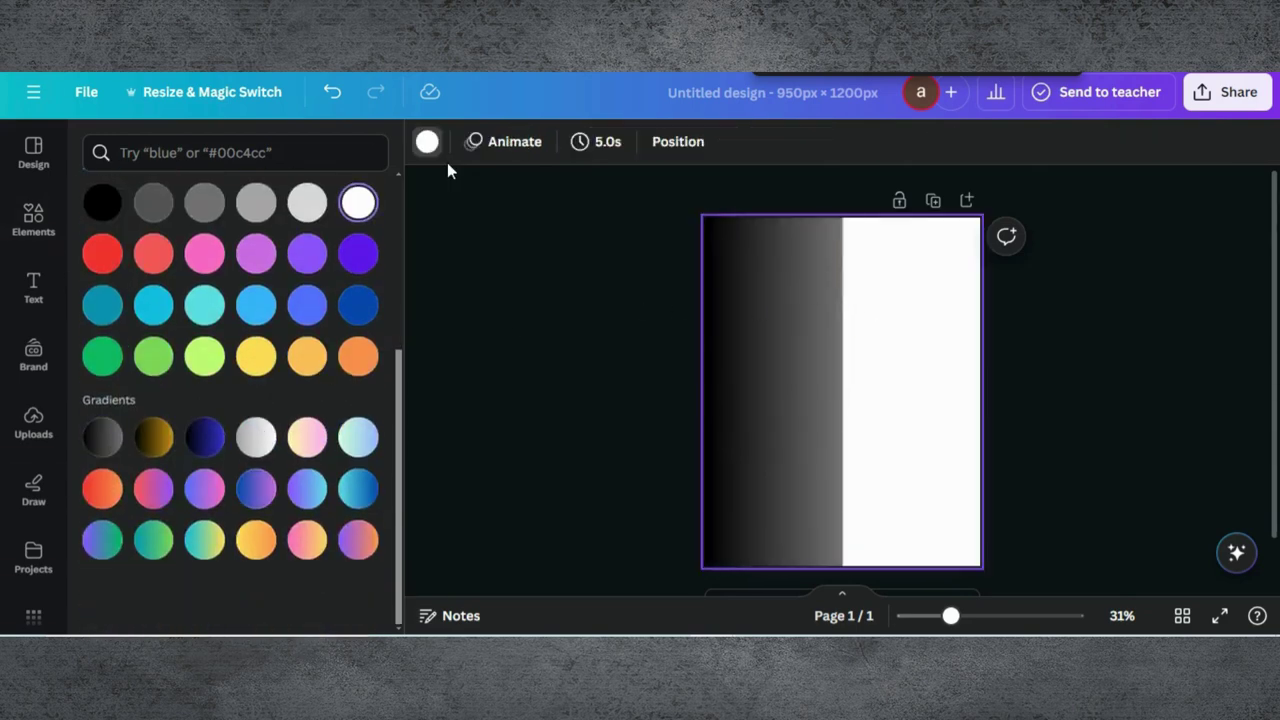
pyautogui.click(103, 437)
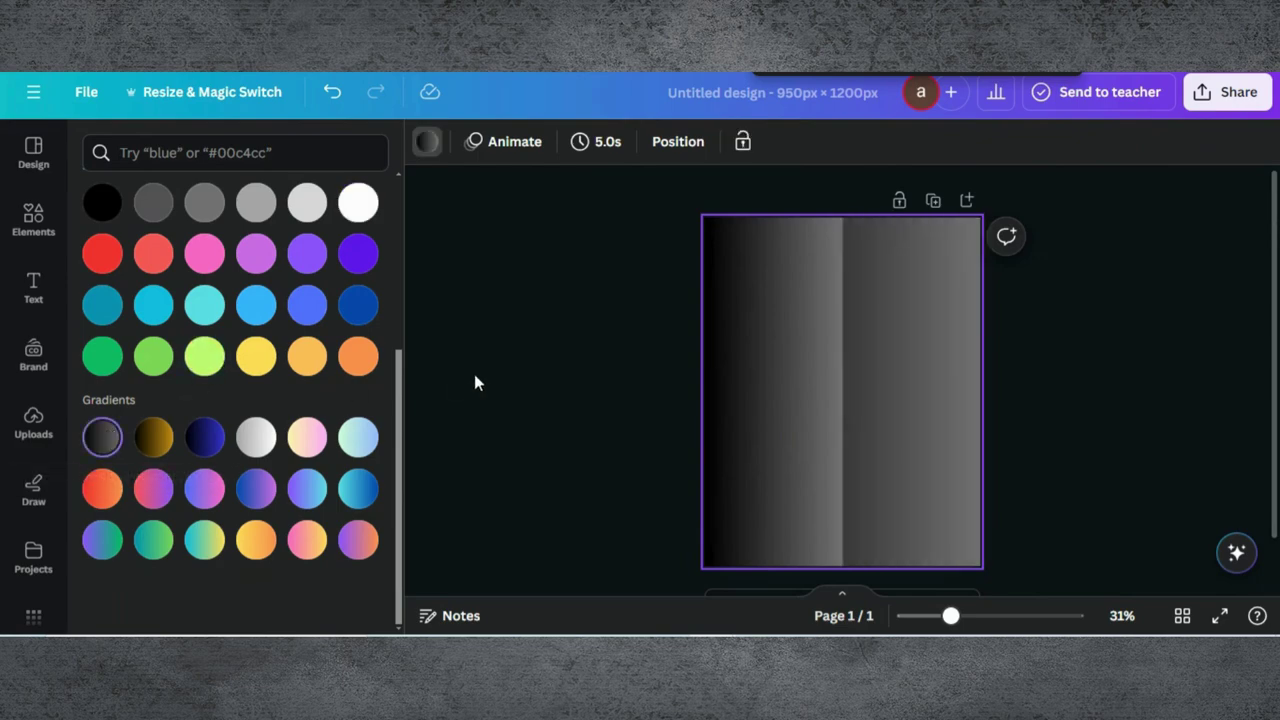
pyautogui.click(550, 378)
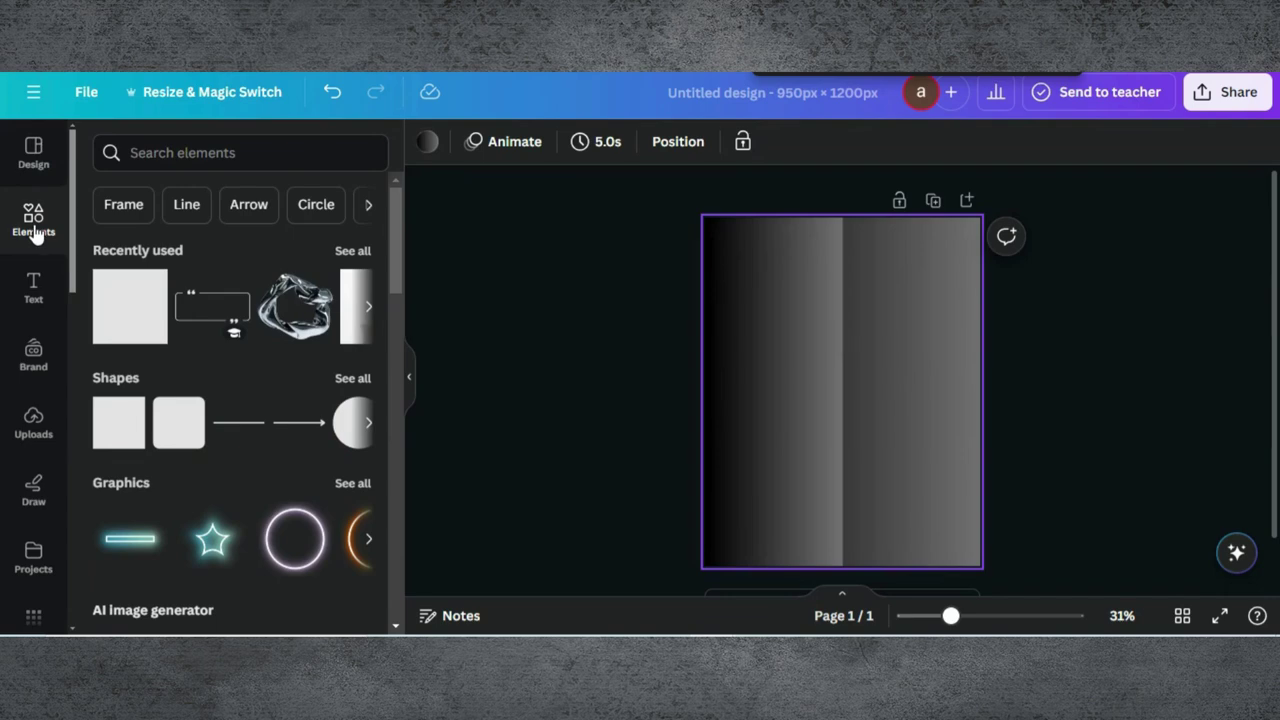
# Add the recently used front-facing photo of the woman in the red dress and remove its background
pyautogui.click(353, 252)
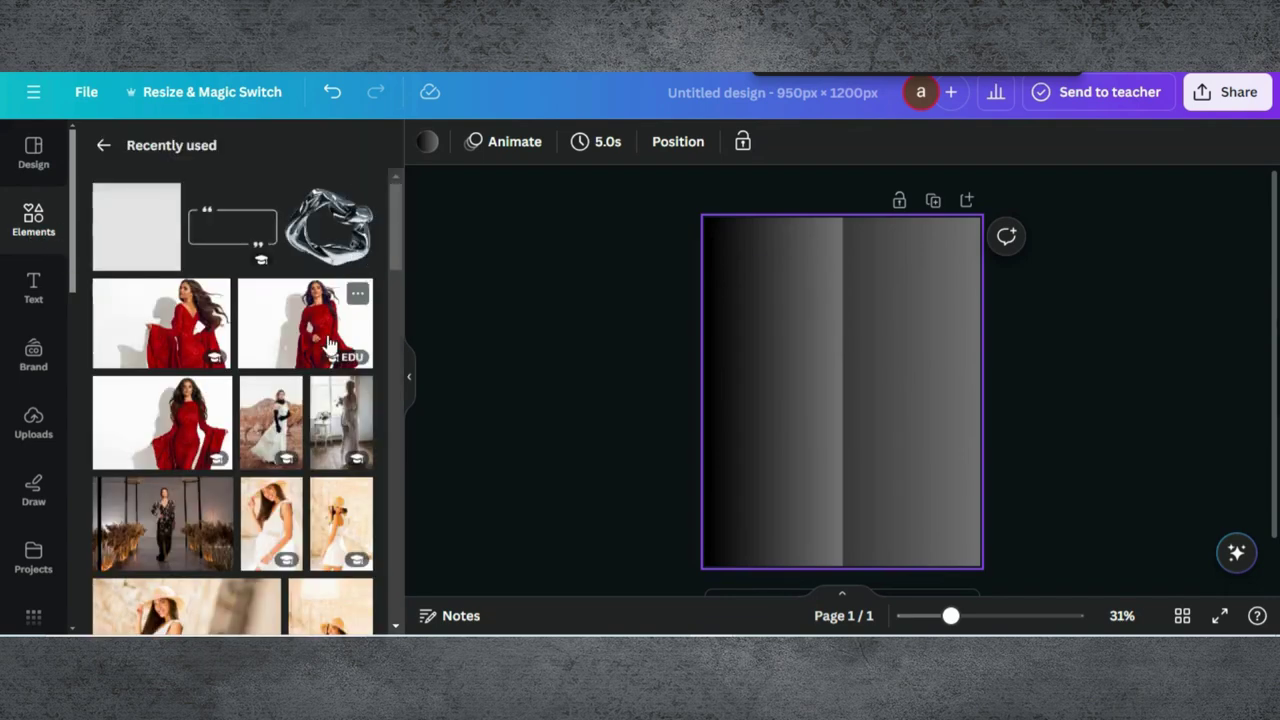
pyautogui.click(175, 443)
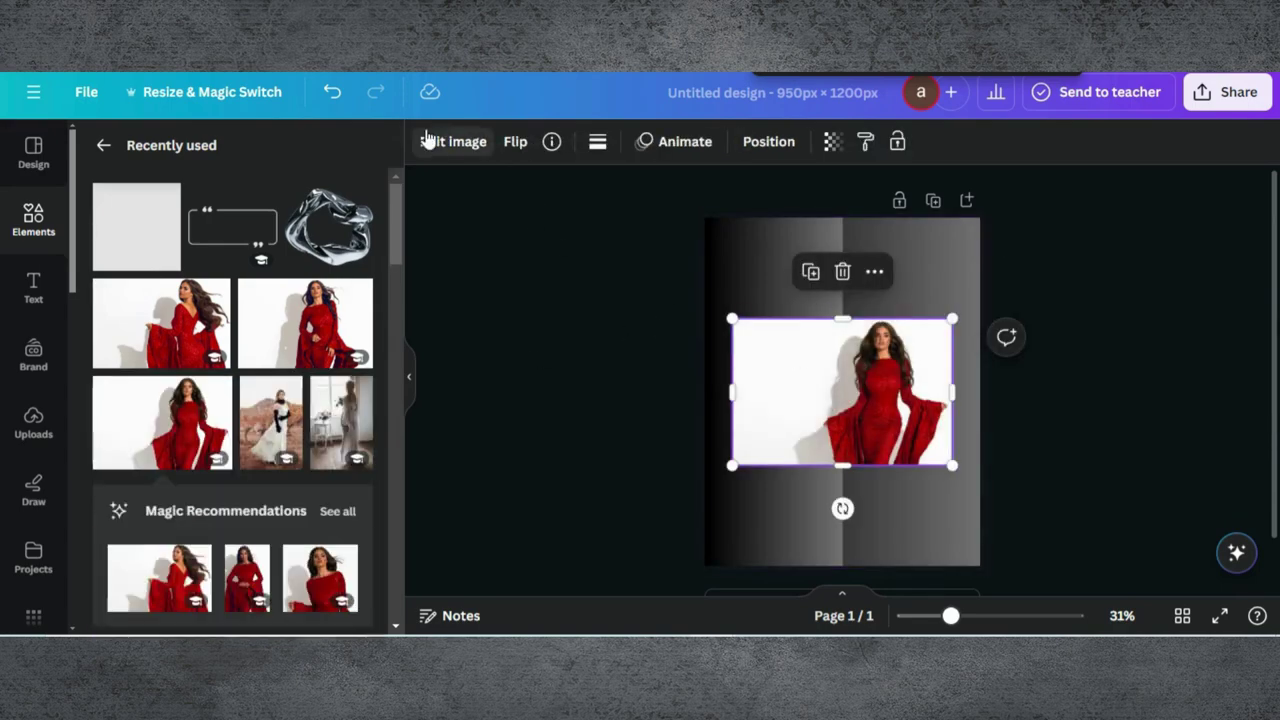
pyautogui.click(425, 144)
pyautogui.click(146, 268)
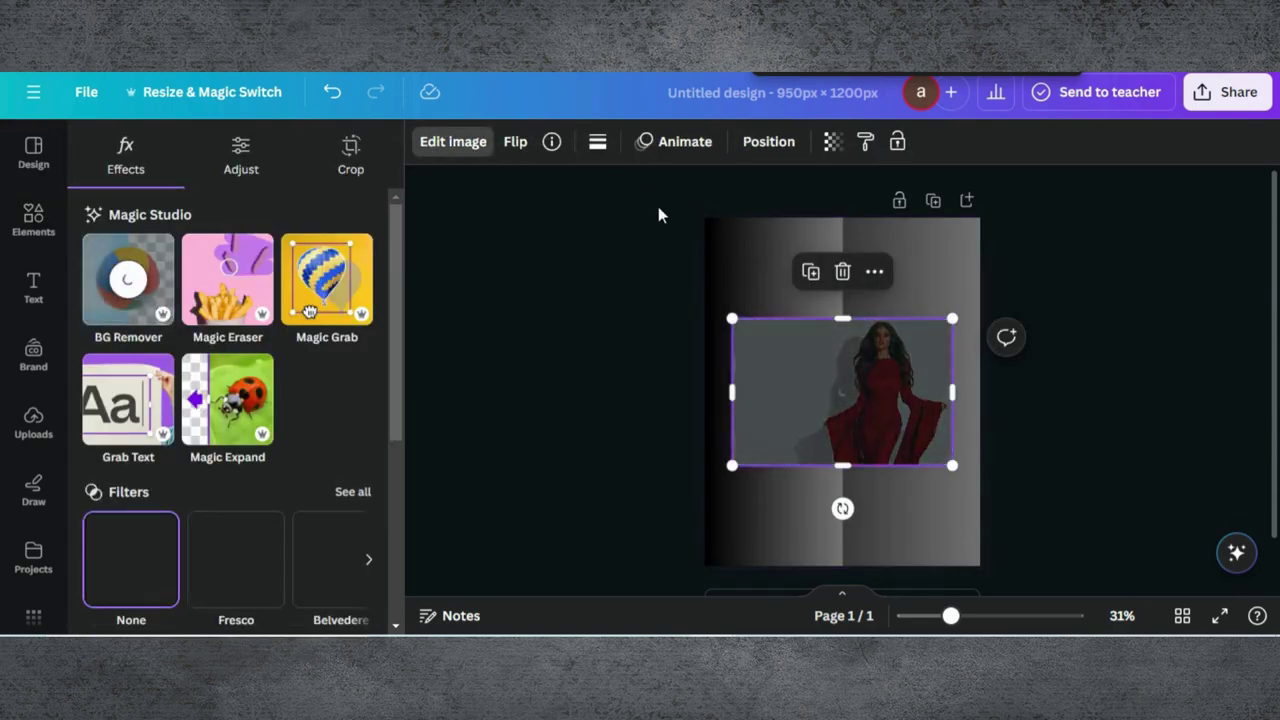
# Crop the empty sides of the woman cut-out and enlarge it to the full page width, reaching the bottom edge
pyautogui.moveTo(732, 392); pyautogui.dragTo(821, 403)
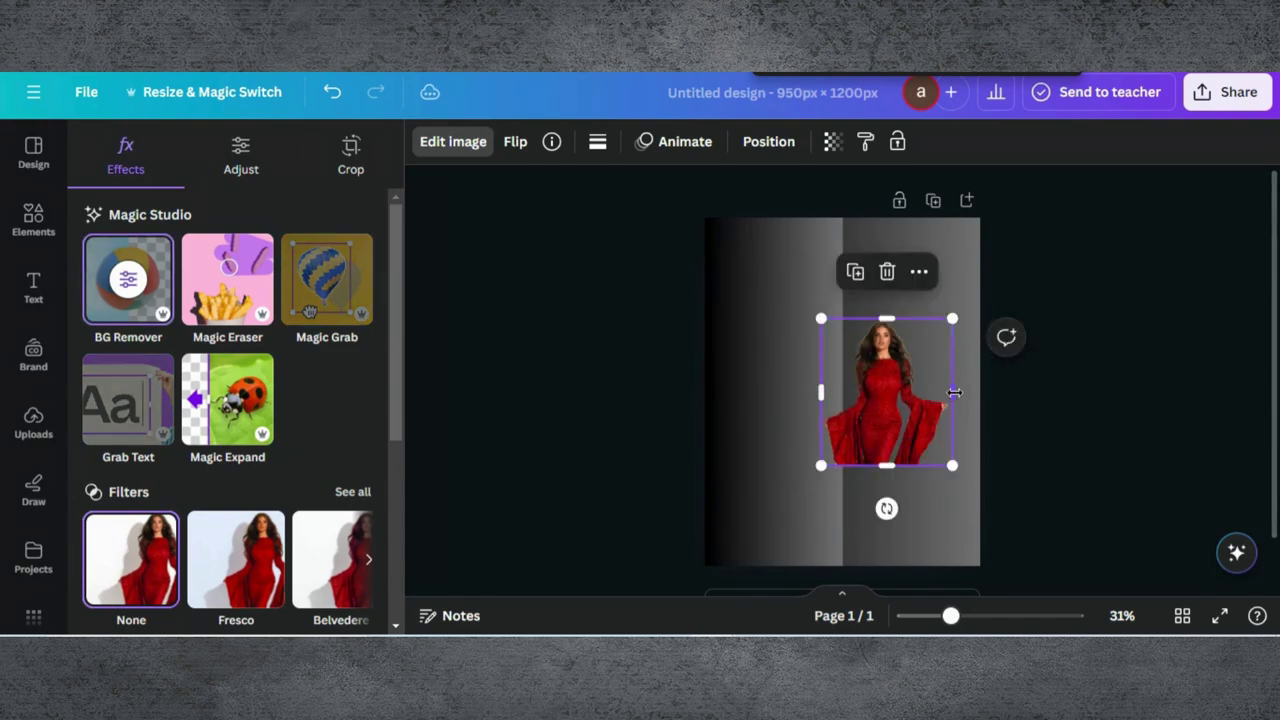
pyautogui.moveTo(952, 392); pyautogui.dragTo(945, 500)
pyautogui.moveTo(858, 430); pyautogui.dragTo(705, 220)
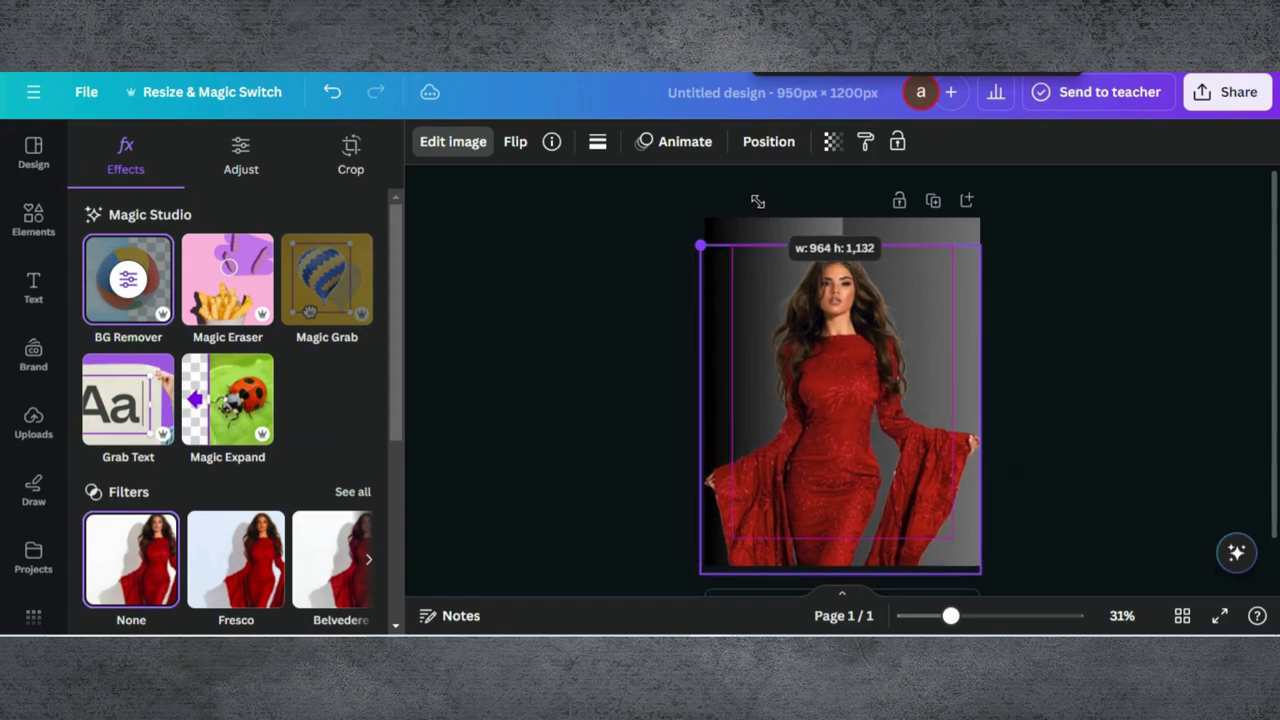
pyautogui.click(486, 323)
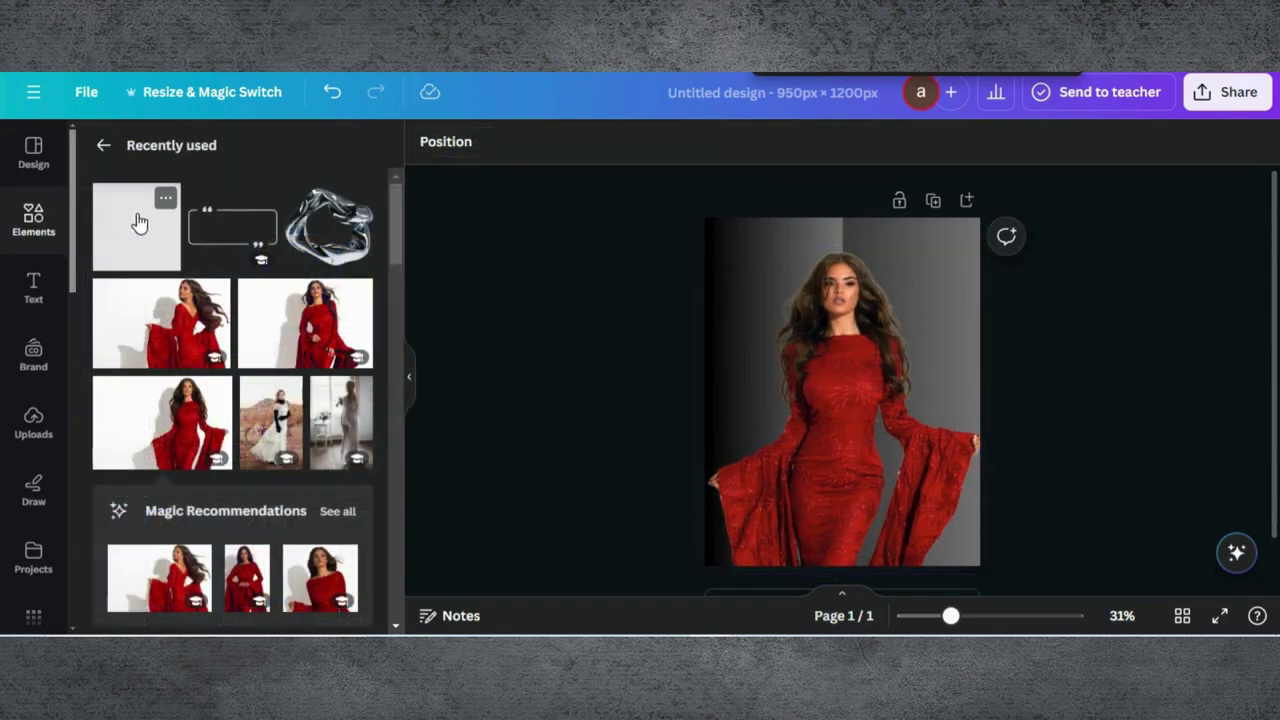
# Add a dark red square, shorten it to half its height, and place it near the page's left edge beside the woman's waist
pyautogui.press('r')
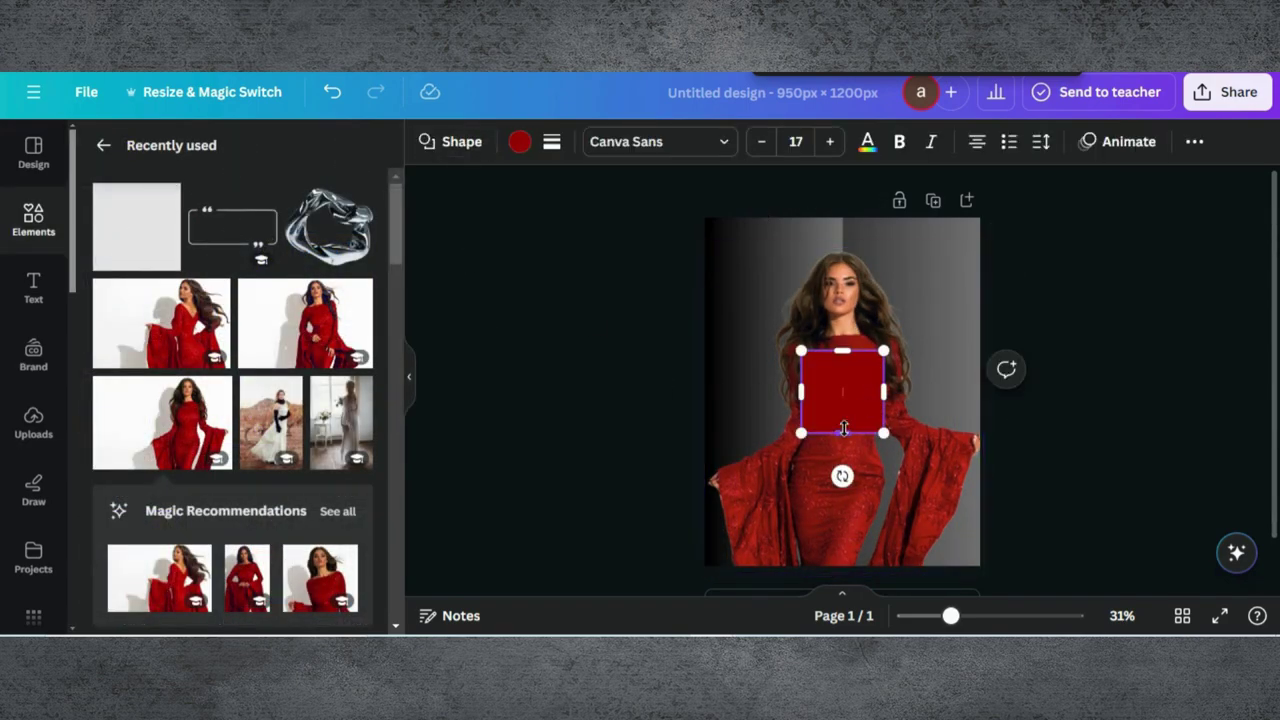
pyautogui.moveTo(842, 430); pyautogui.dragTo(840, 392)
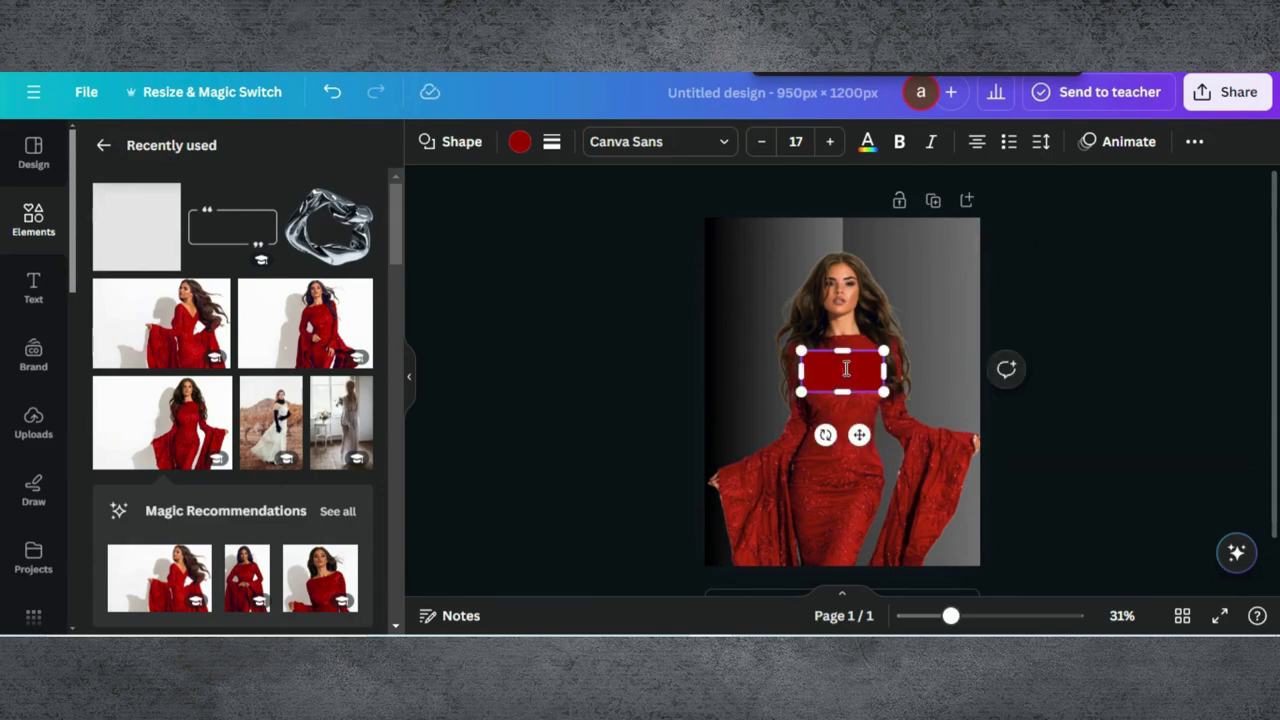
pyautogui.moveTo(859, 434); pyautogui.dragTo(769, 501)
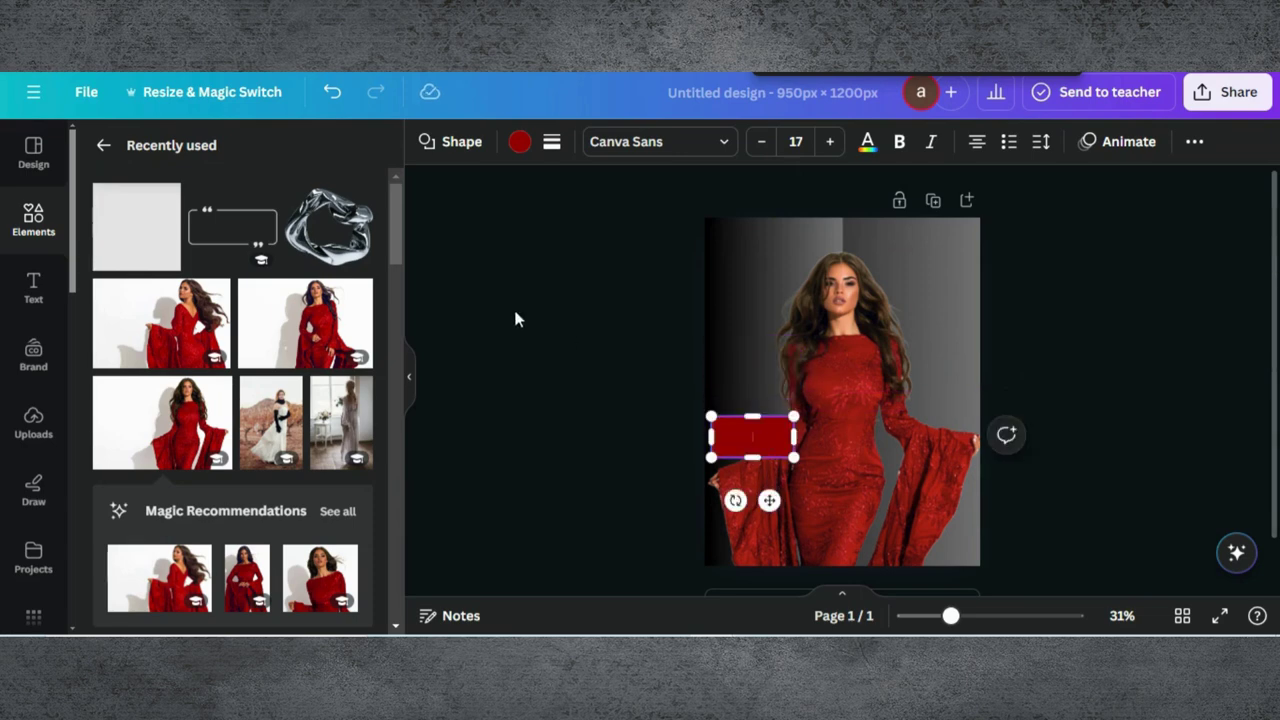
pyautogui.click(483, 309)
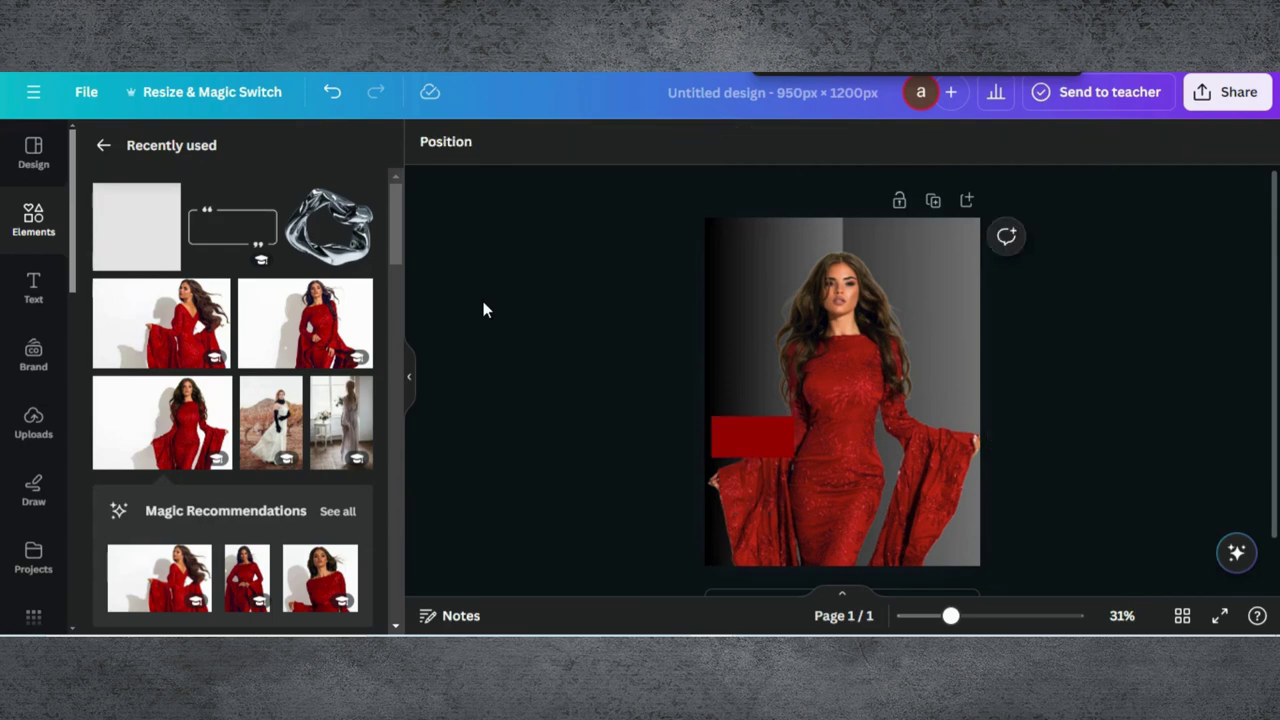
# Duplicate the red rectangle, place the copy at the page's right edge beside the woman's shoulder, and align the original flush with the left edge
pyautogui.click(743, 450)
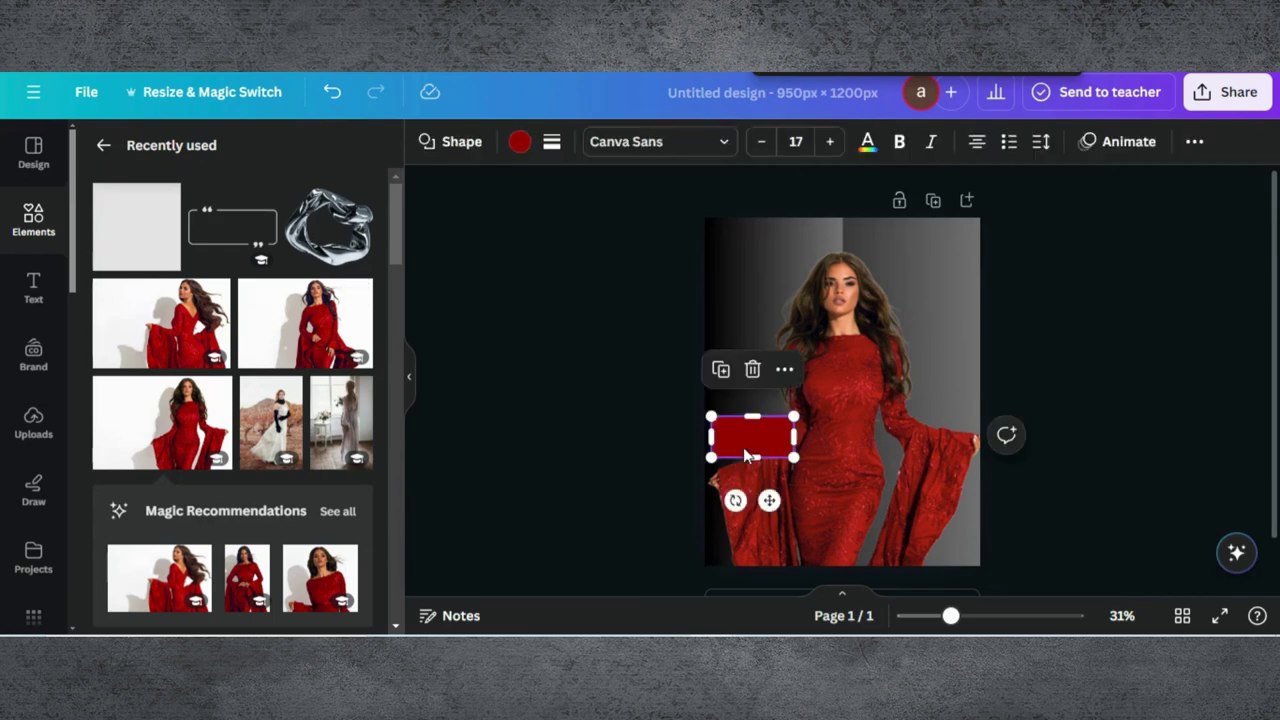
pyautogui.click(720, 369)
pyautogui.moveTo(749, 437); pyautogui.dragTo(944, 333)
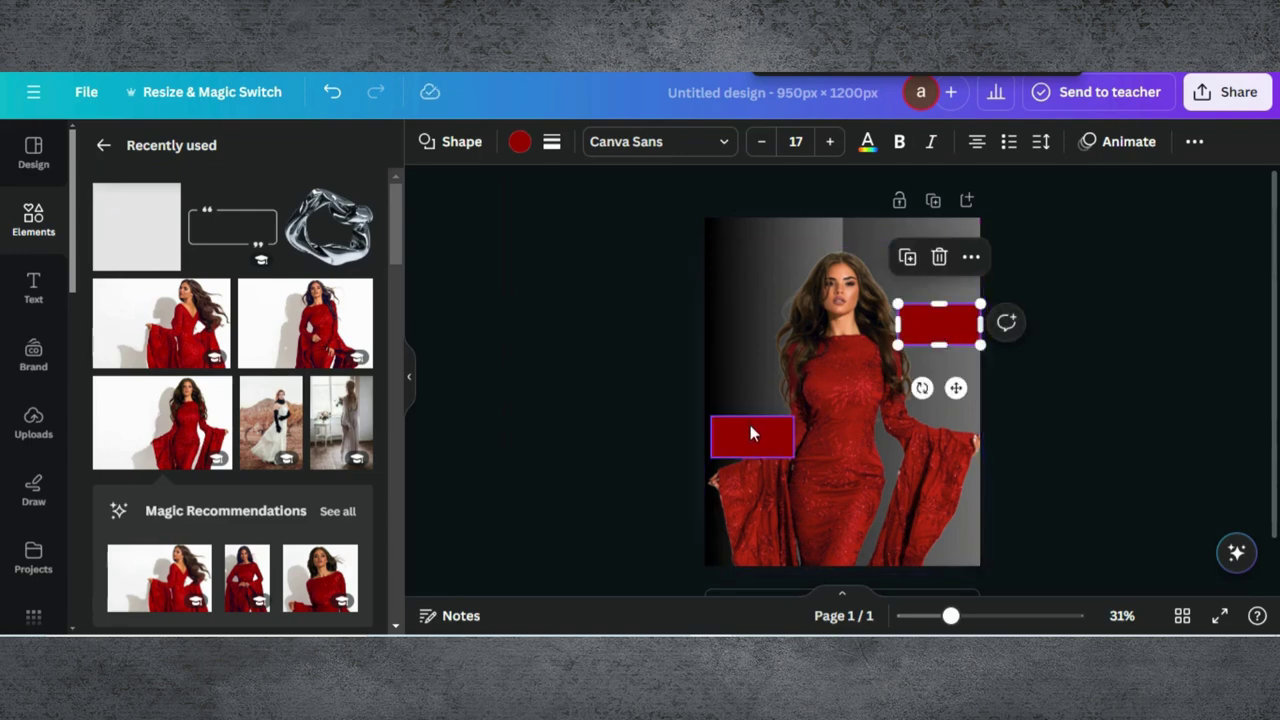
pyautogui.moveTo(750, 425); pyautogui.dragTo(745, 428)
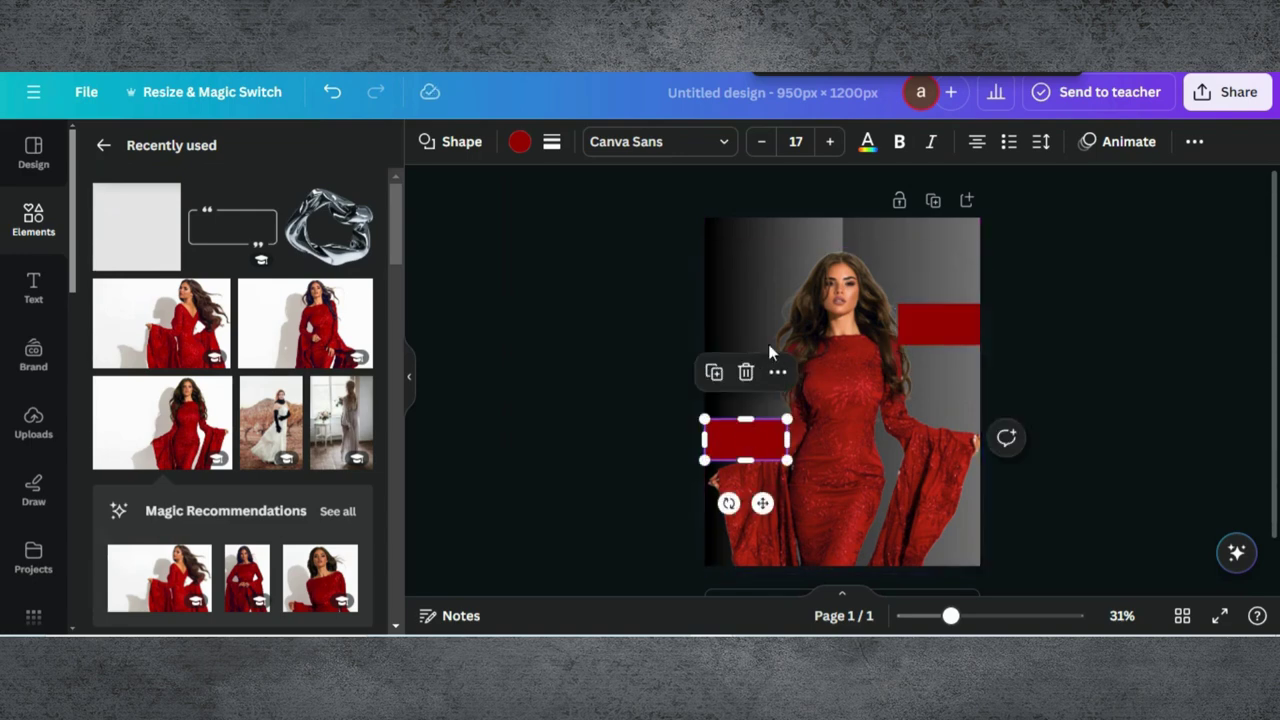
# Change the fill of the rectangle at the page's right edge to black
pyautogui.click(921, 320)
pyautogui.click(519, 143)
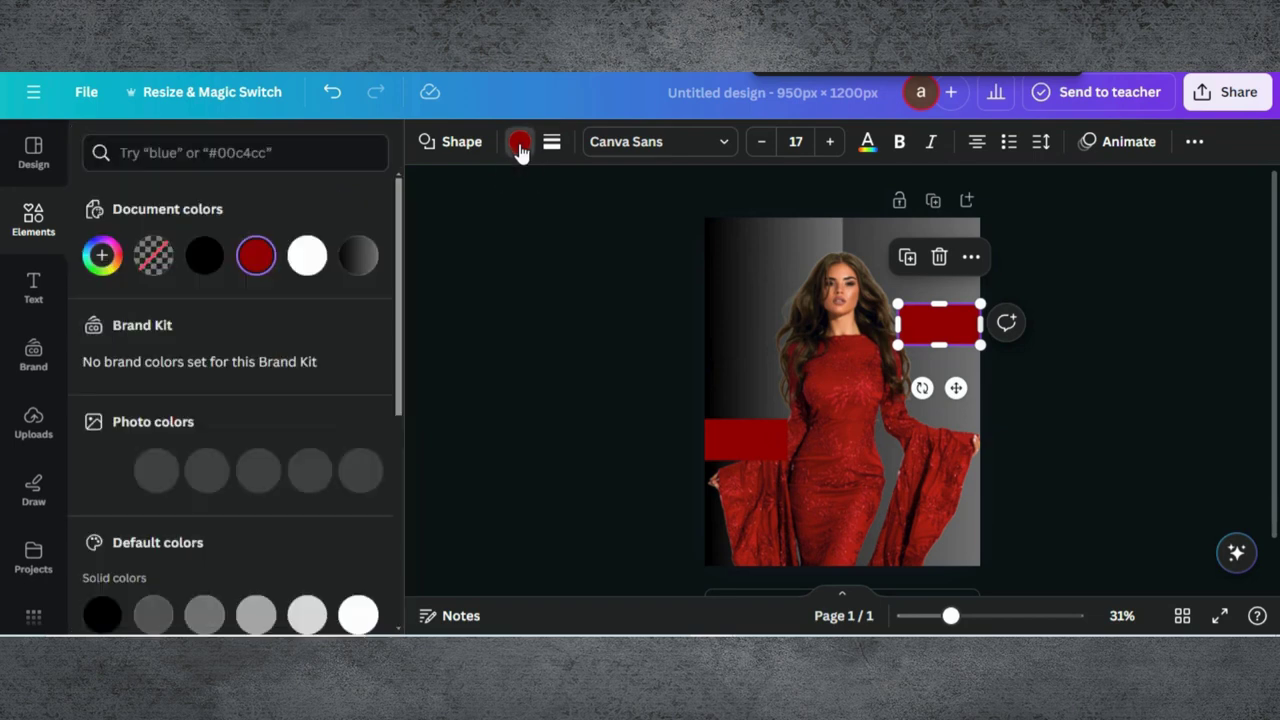
pyautogui.click(200, 256)
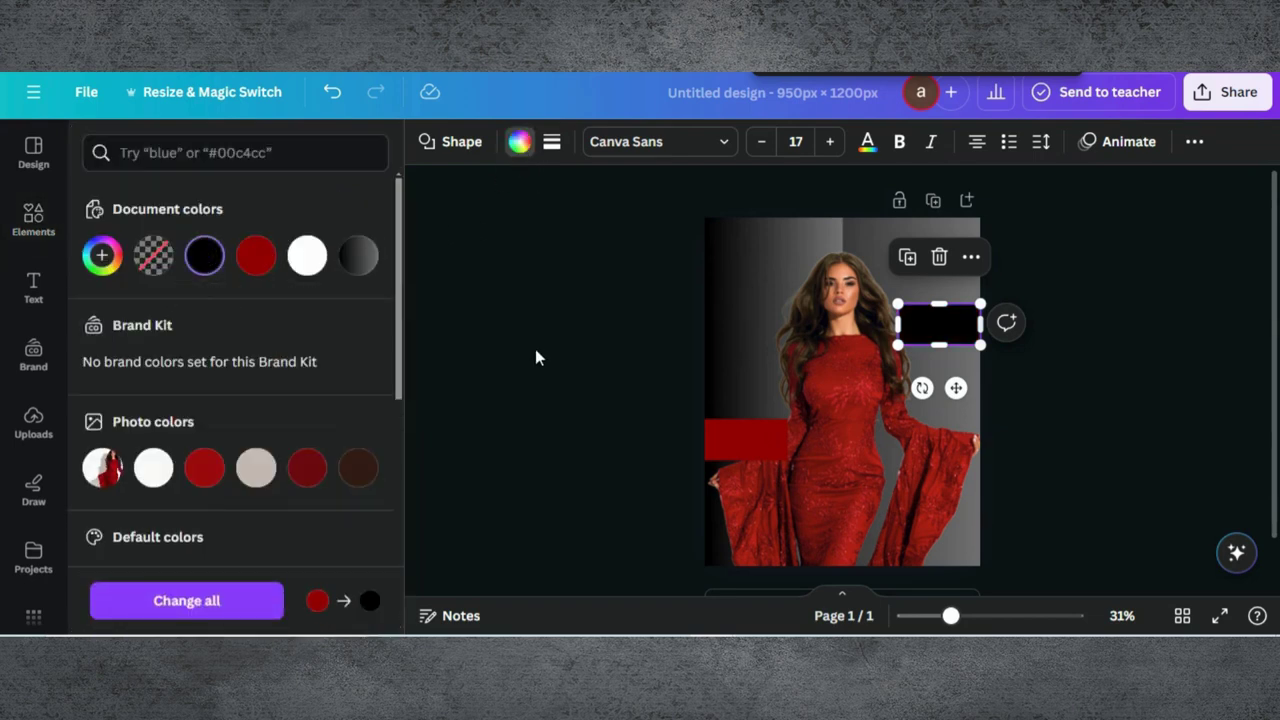
pyautogui.press('Escape')
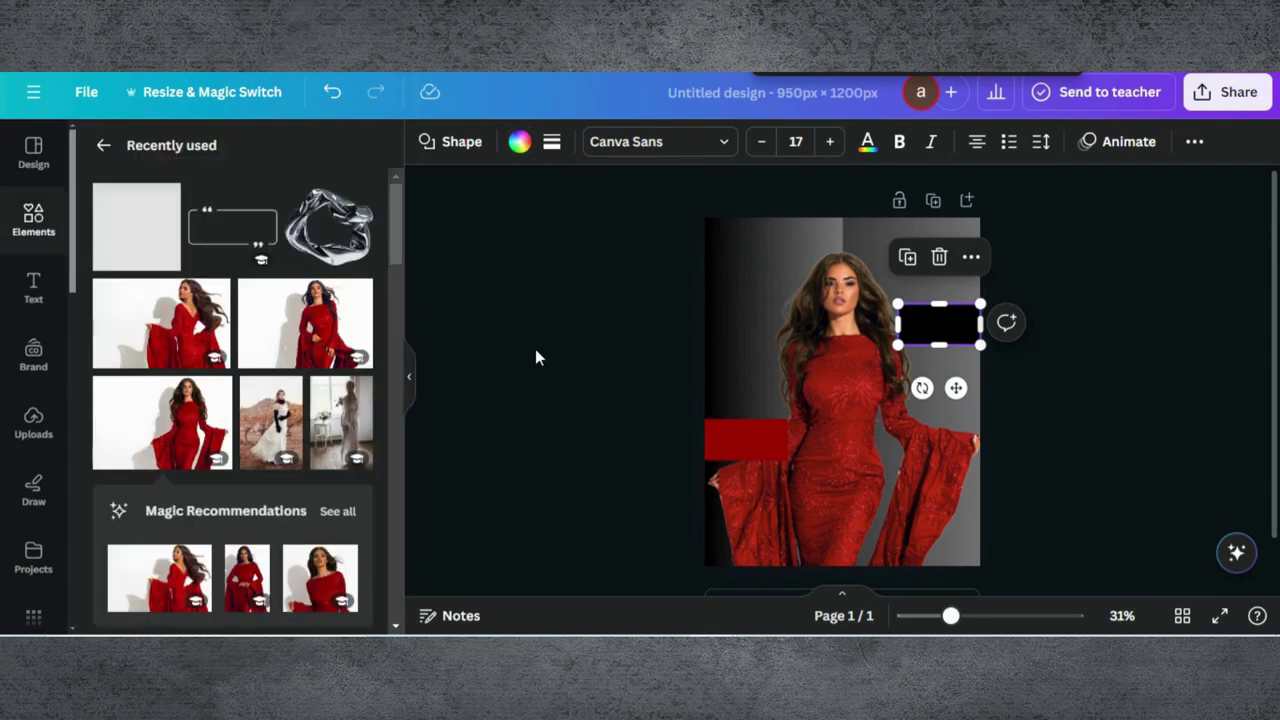
pyautogui.press('Escape')
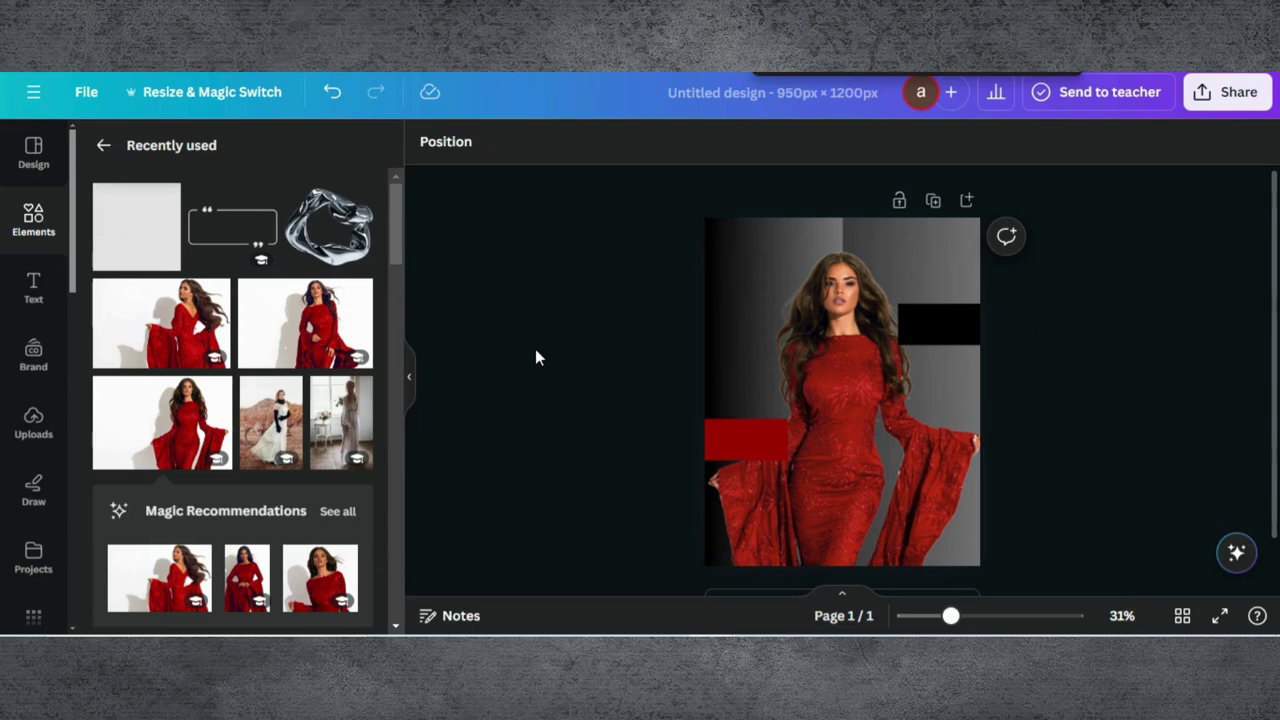
# Search the elements for "amorphous torusblob" again, limit the results to graphics, and find the chrome blob shapes
pyautogui.click(105, 147)
pyautogui.click(206, 152)
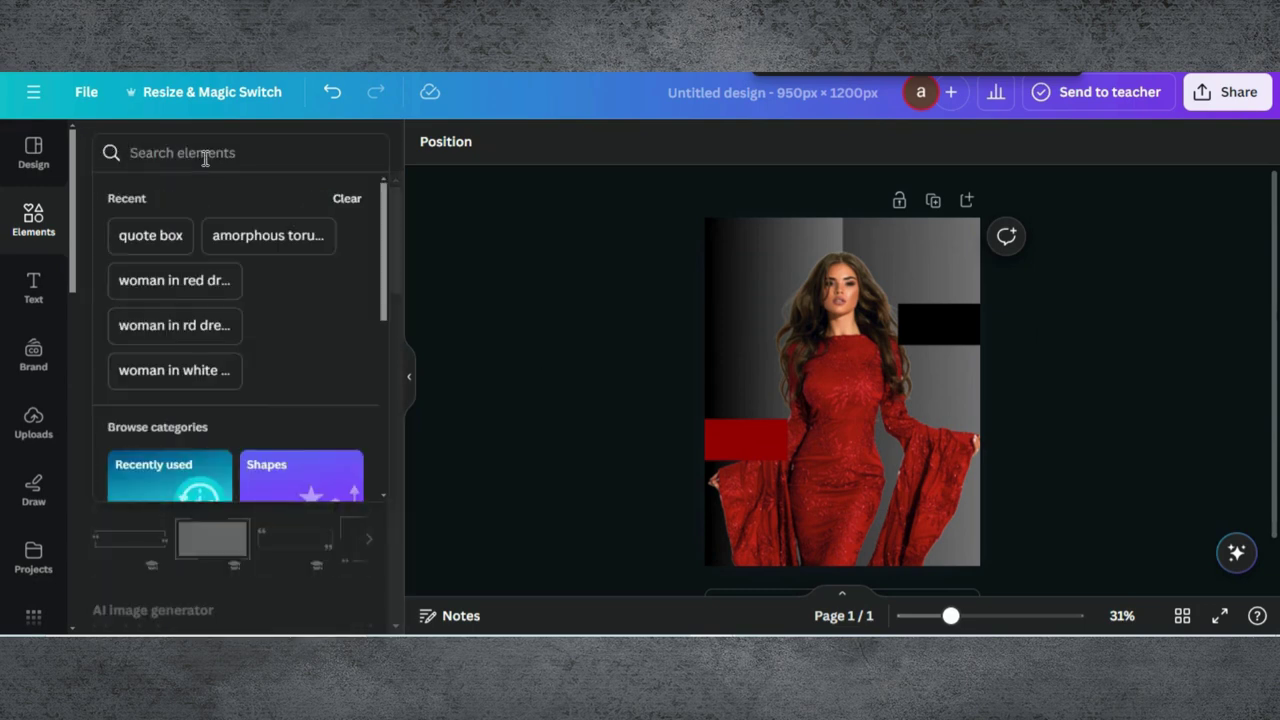
pyautogui.click(285, 245)
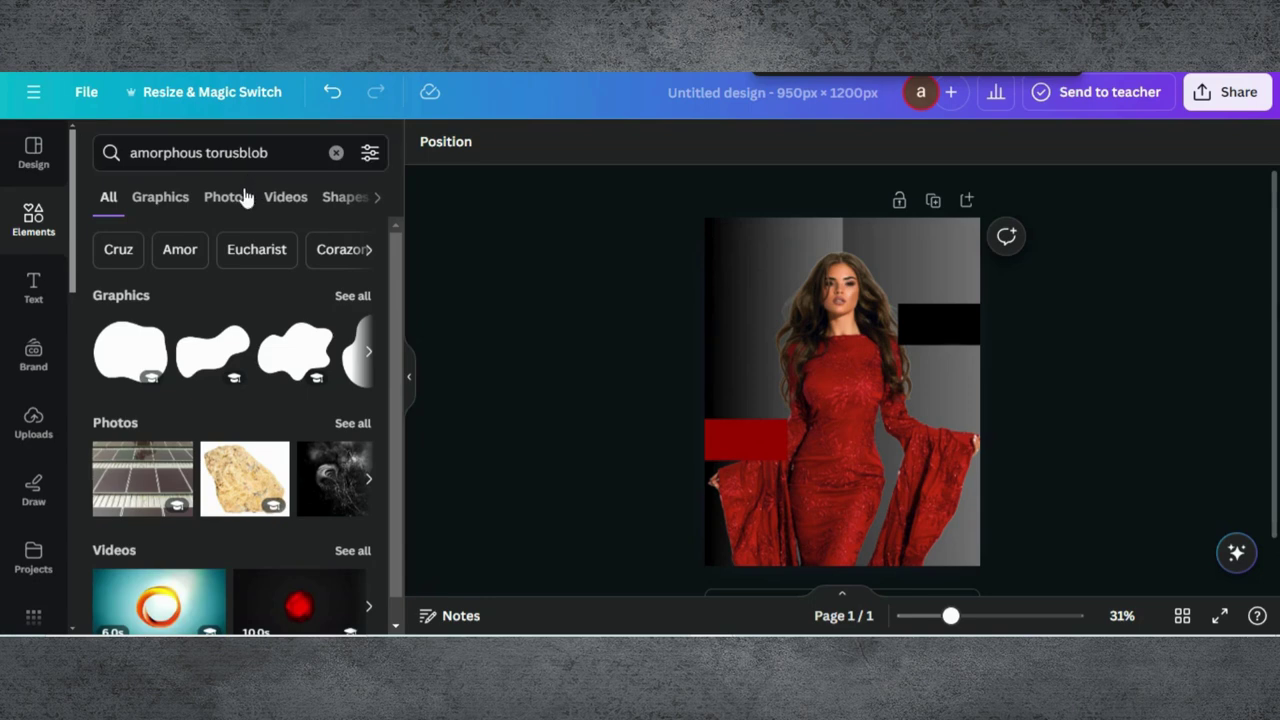
pyautogui.click(160, 198)
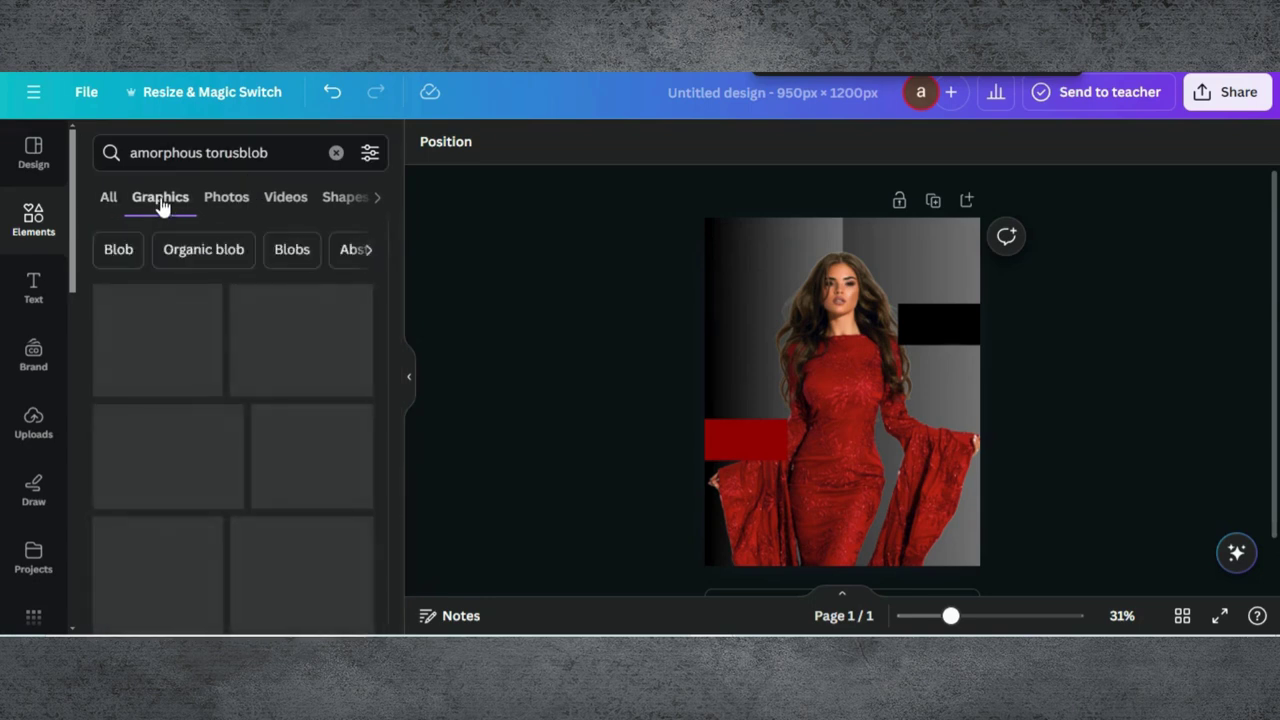
pyautogui.scroll(-2, 265, 400)
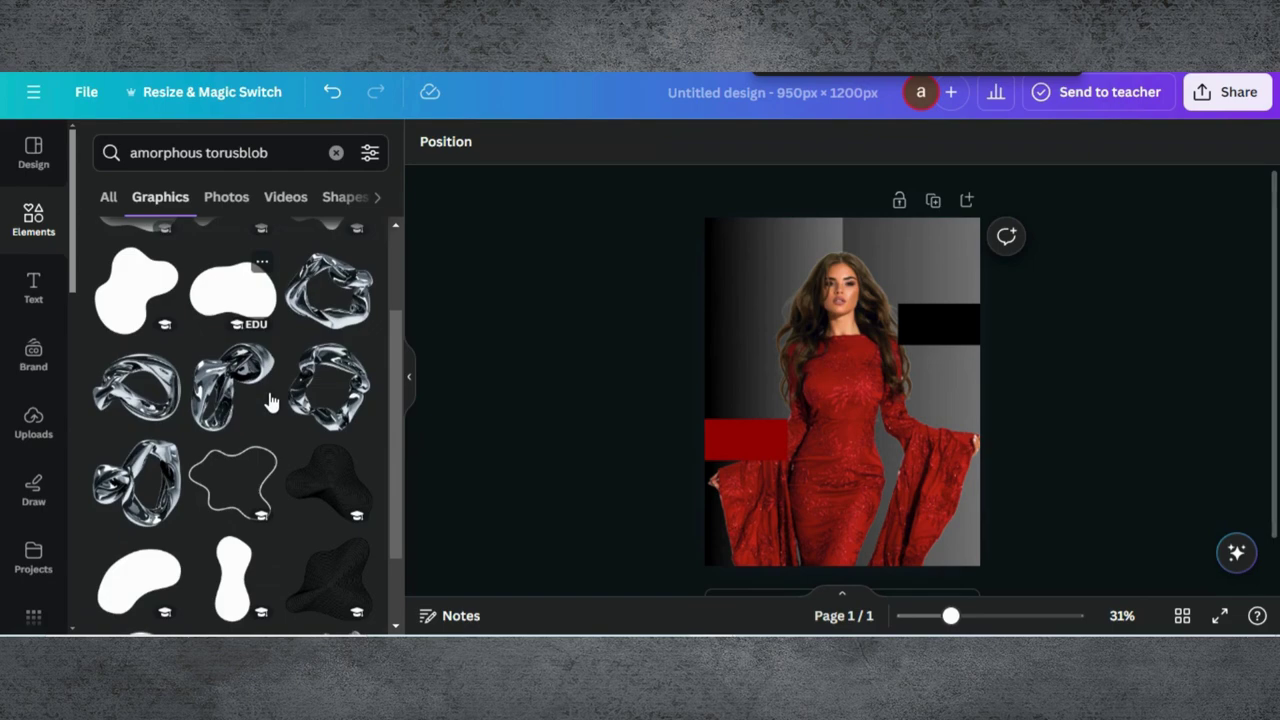
pyautogui.scroll(-2, 259, 354)
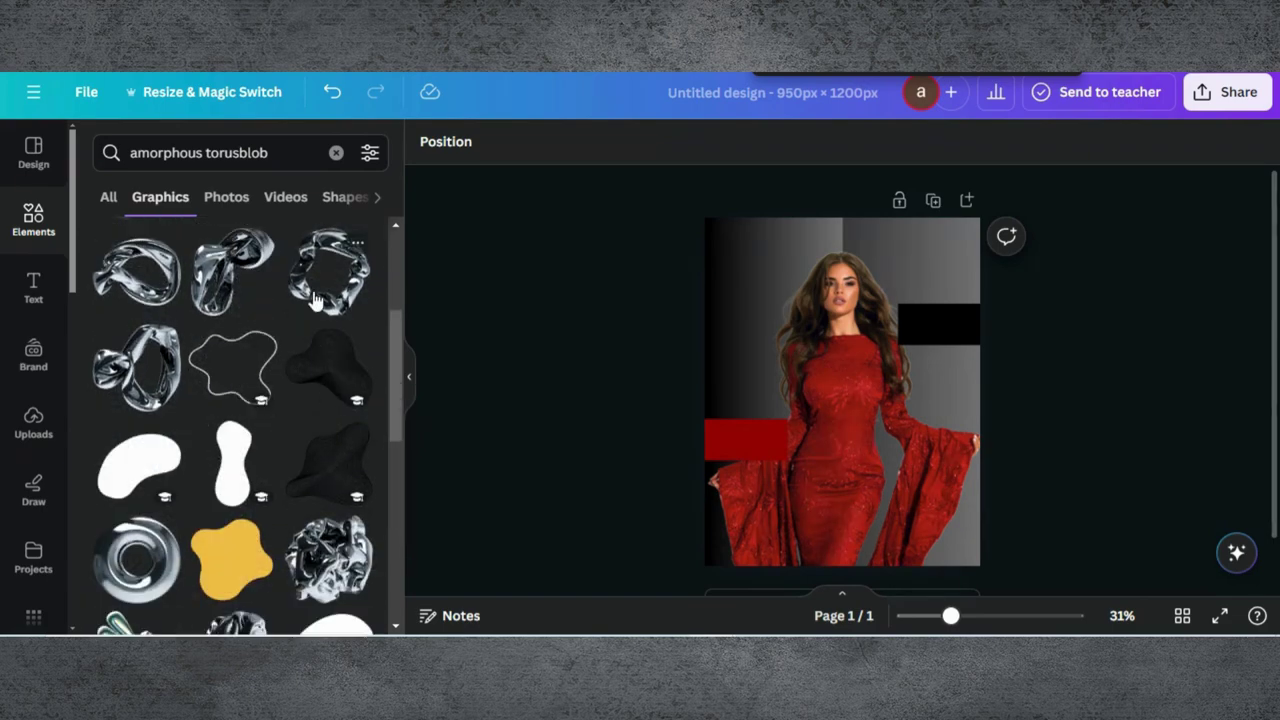
# Add the chrome ring blob, shrink and rotate it, and place it over the page's top-left corner
pyautogui.click(140, 287)
pyautogui.moveTo(925, 470); pyautogui.dragTo(800, 312)
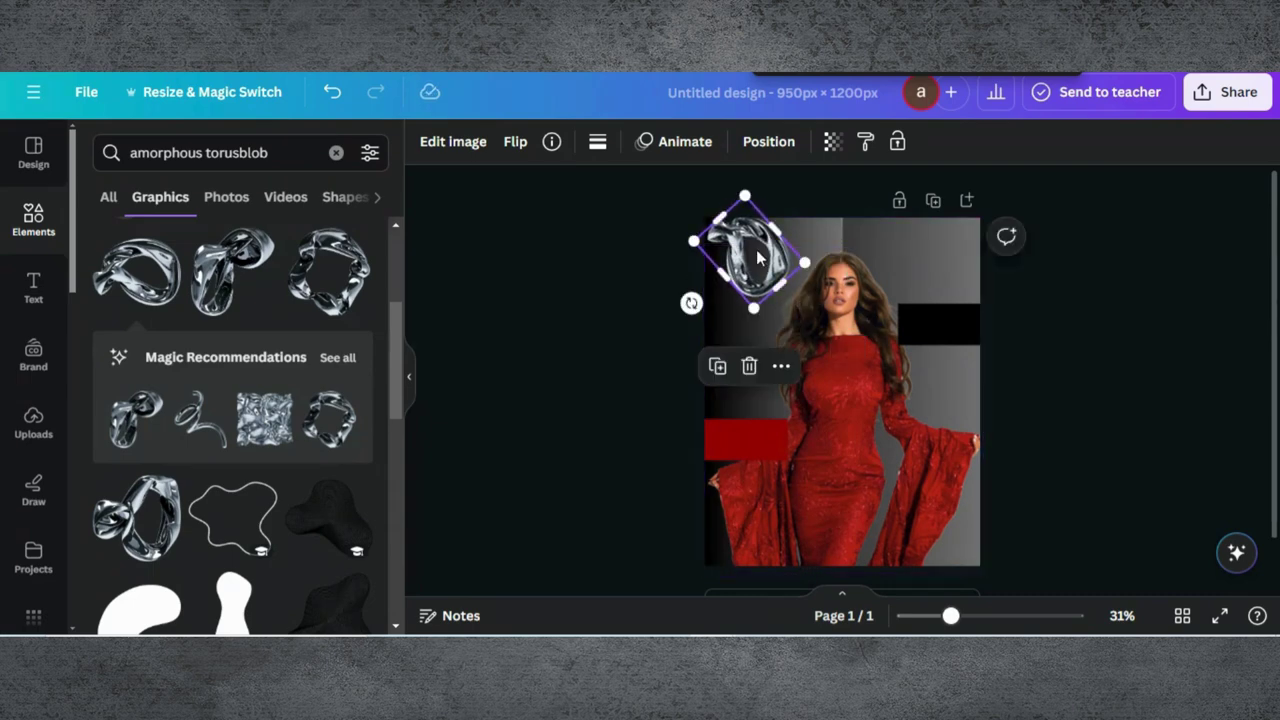
pyautogui.moveTo(756, 252); pyautogui.dragTo(746, 245)
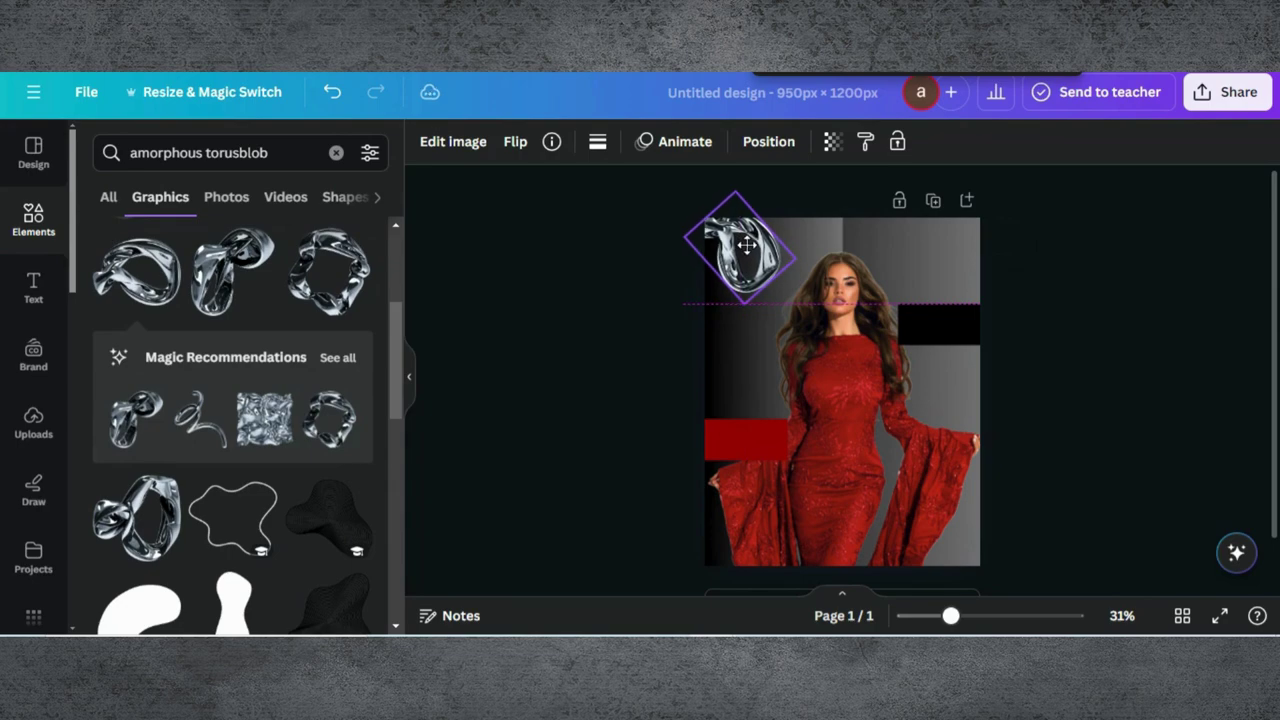
# Add the twisted two-loop chrome blob, shrink and rotate it, and tuck it into the page's bottom-right corner
pyautogui.click(241, 288)
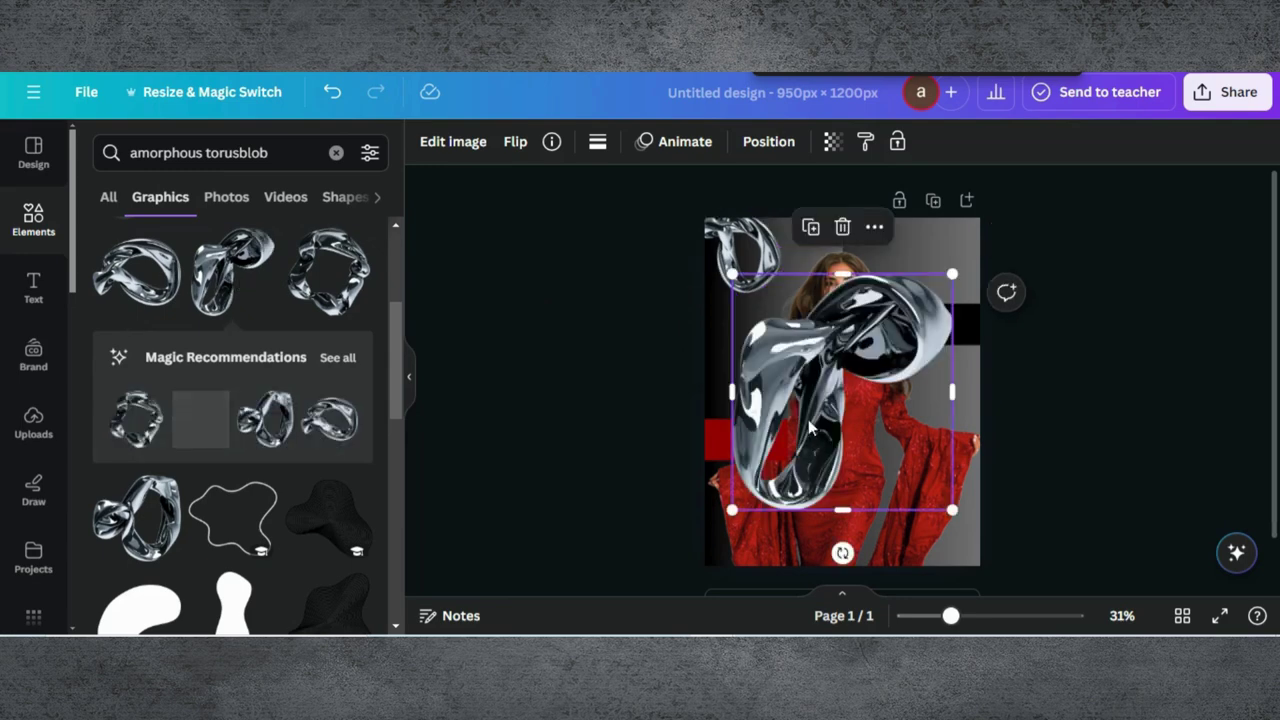
pyautogui.moveTo(808, 422); pyautogui.dragTo(886, 481)
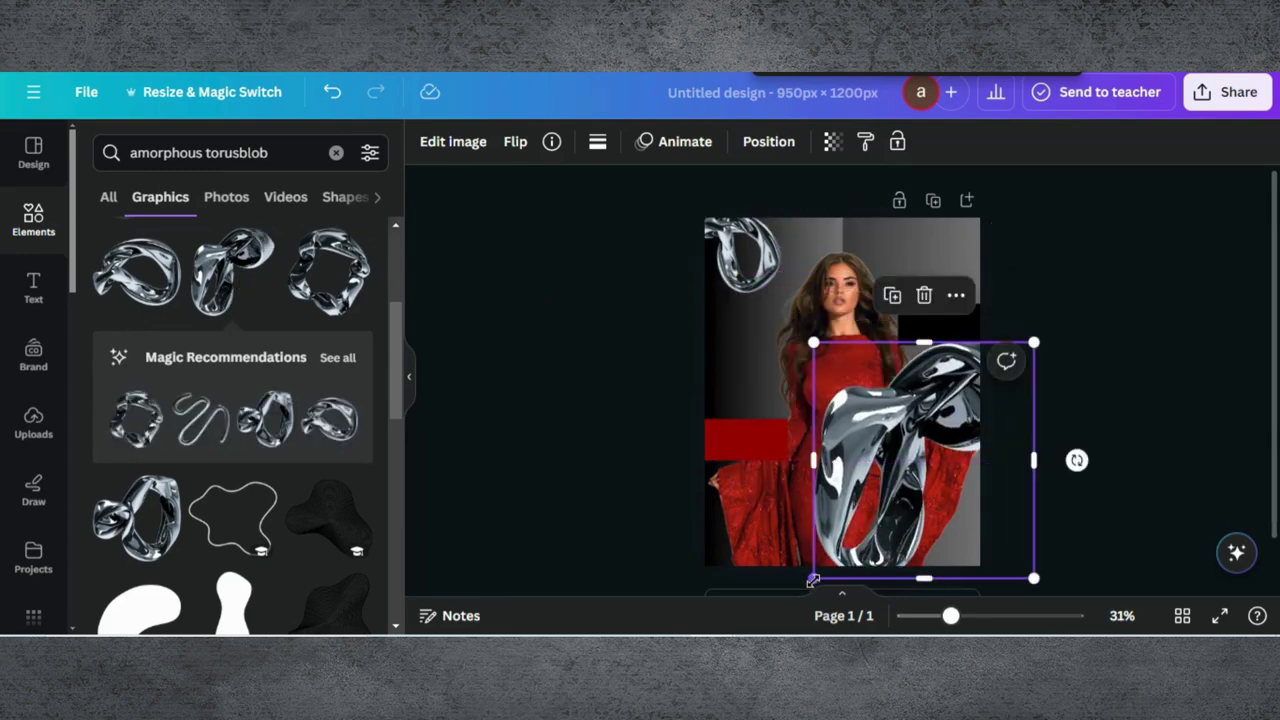
pyautogui.moveTo(812, 580); pyautogui.dragTo(955, 540)
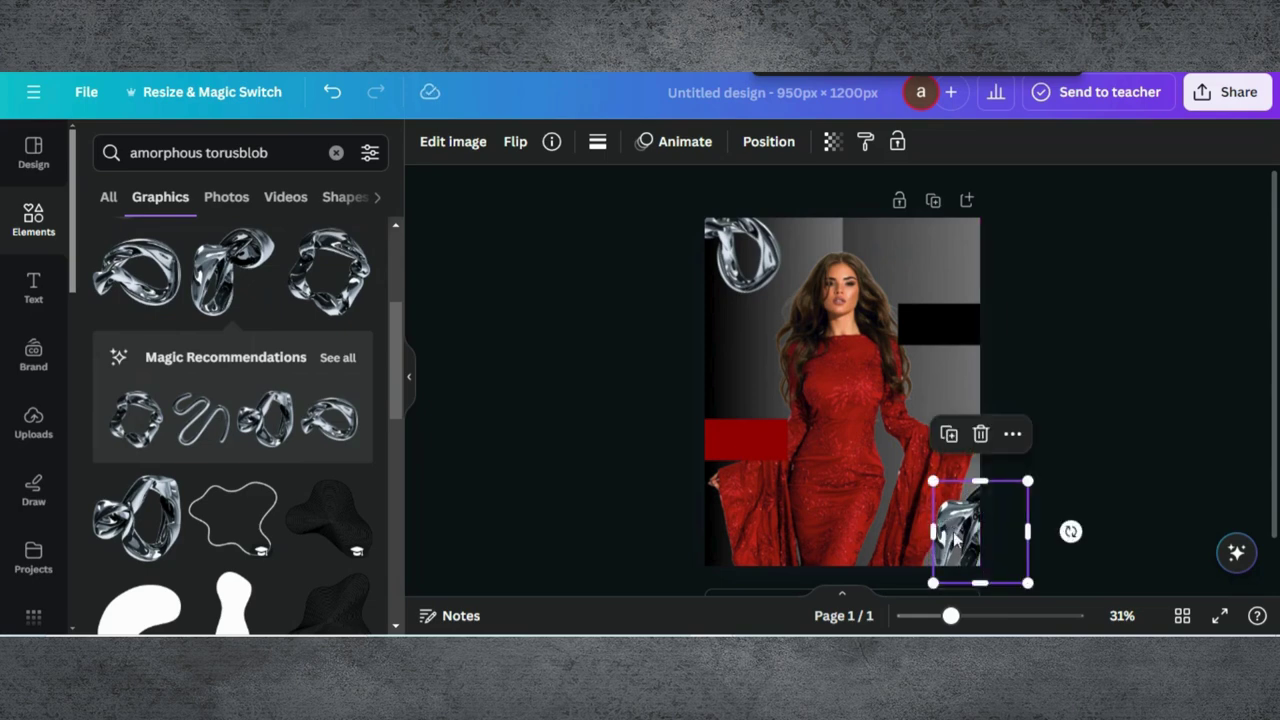
pyautogui.moveTo(1028, 582); pyautogui.dragTo(995, 548)
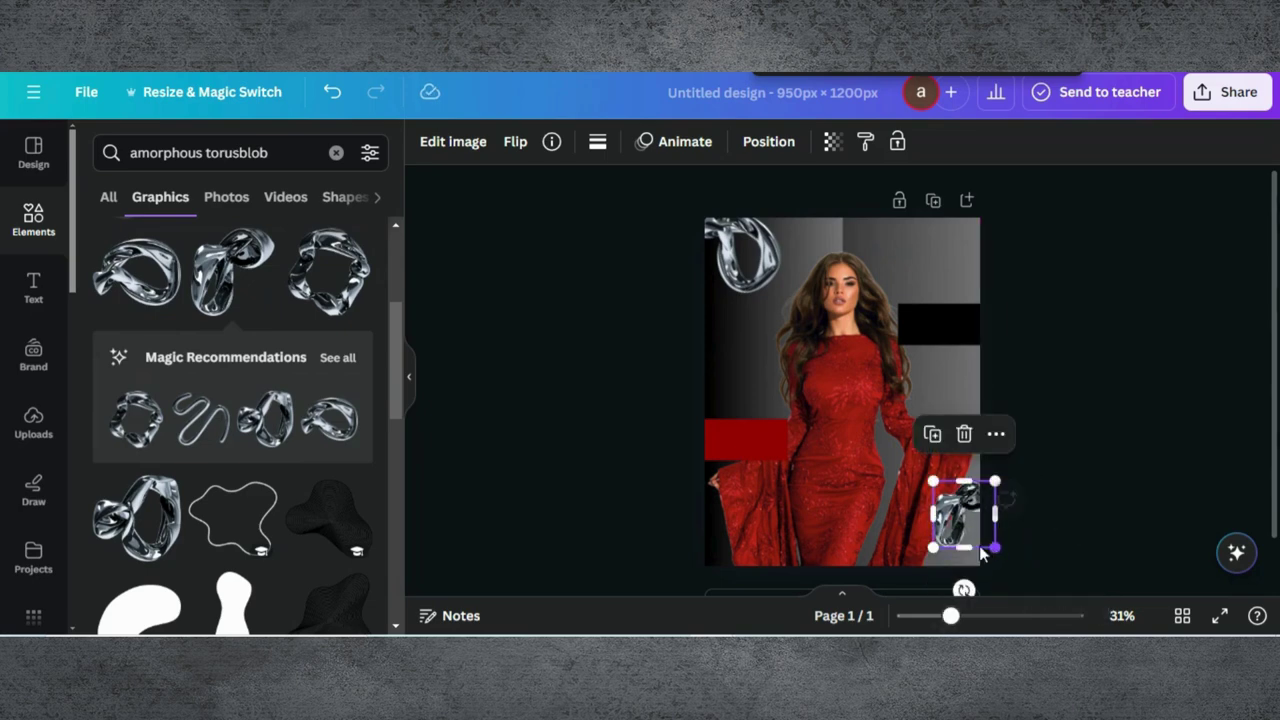
pyautogui.moveTo(1006, 497); pyautogui.dragTo(952, 530)
pyautogui.click(1096, 355)
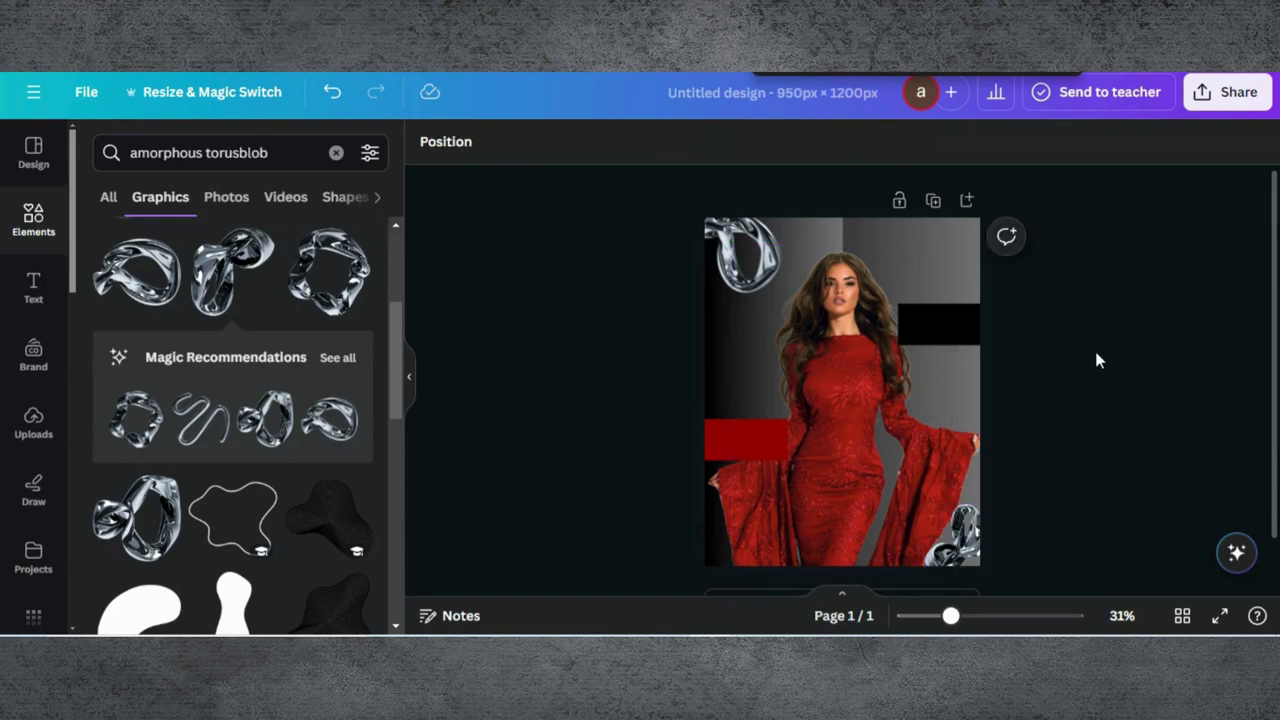
# Add the heading "TREND ALERTS", scale it down to size 26.7 and fit it on one line along the red box's upper edge
pyautogui.press('Tab')
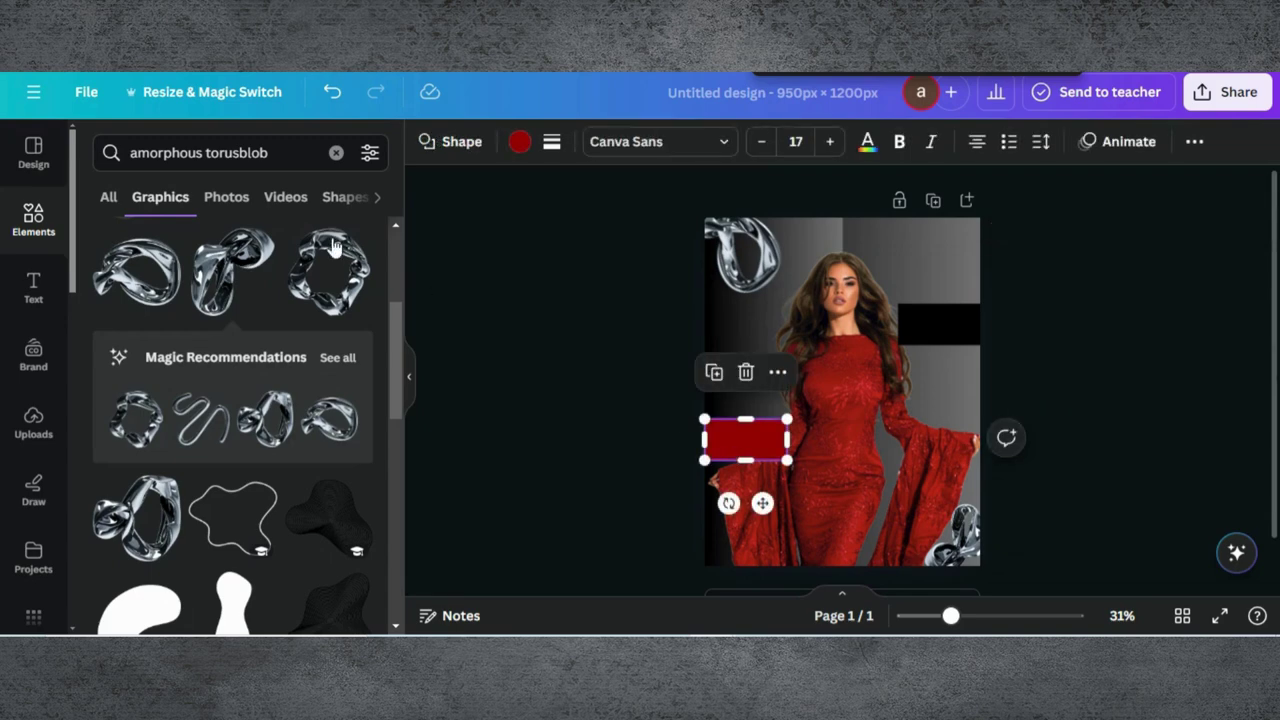
pyautogui.click(58, 292)
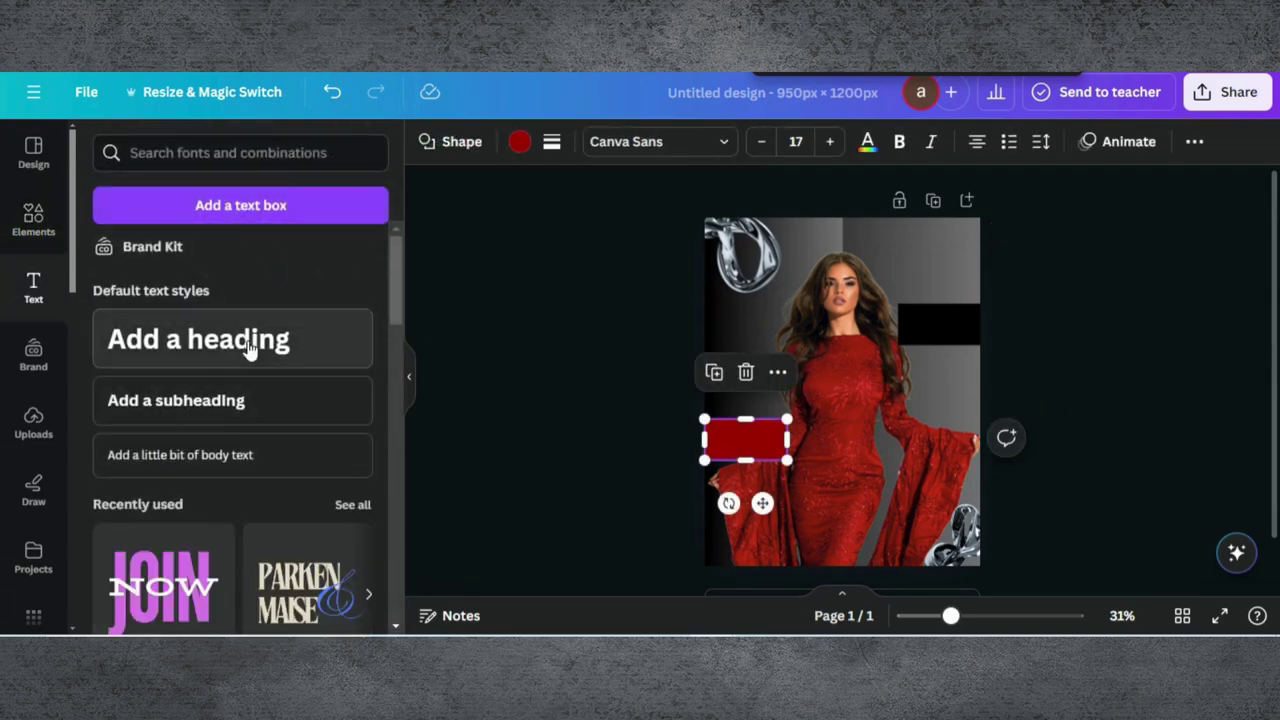
pyautogui.click(214, 345)
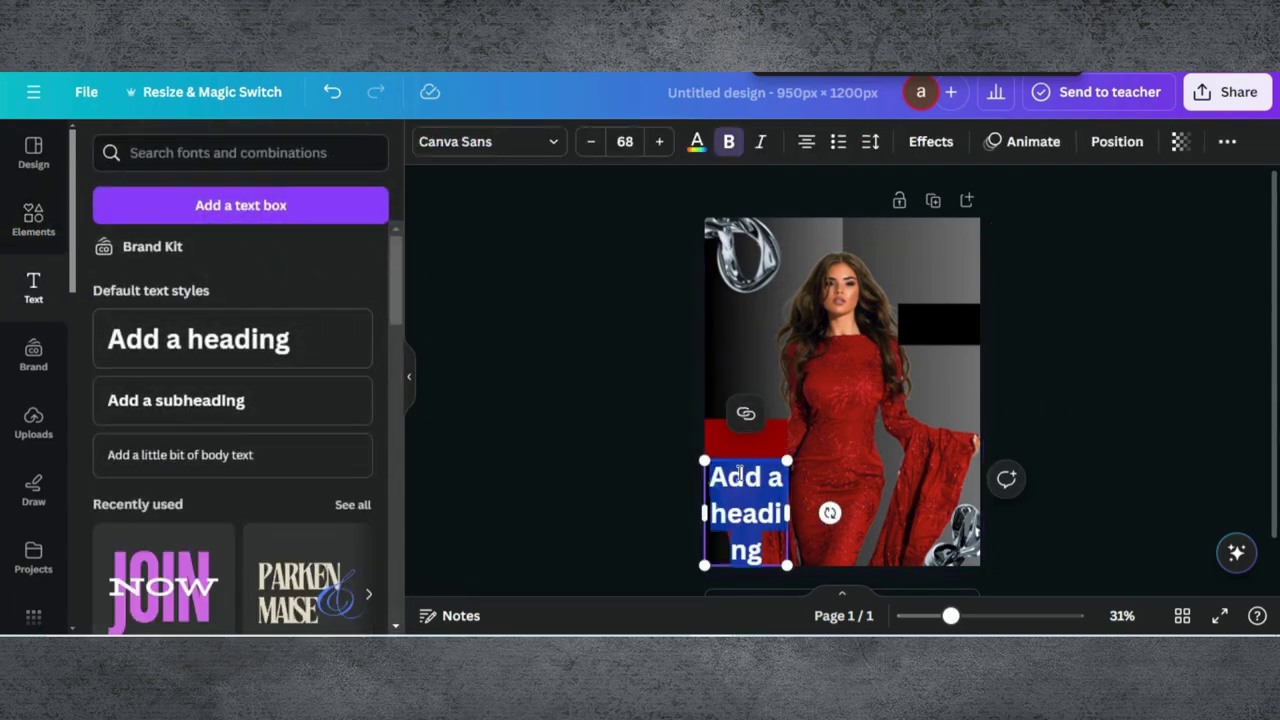
pyautogui.write('Y')
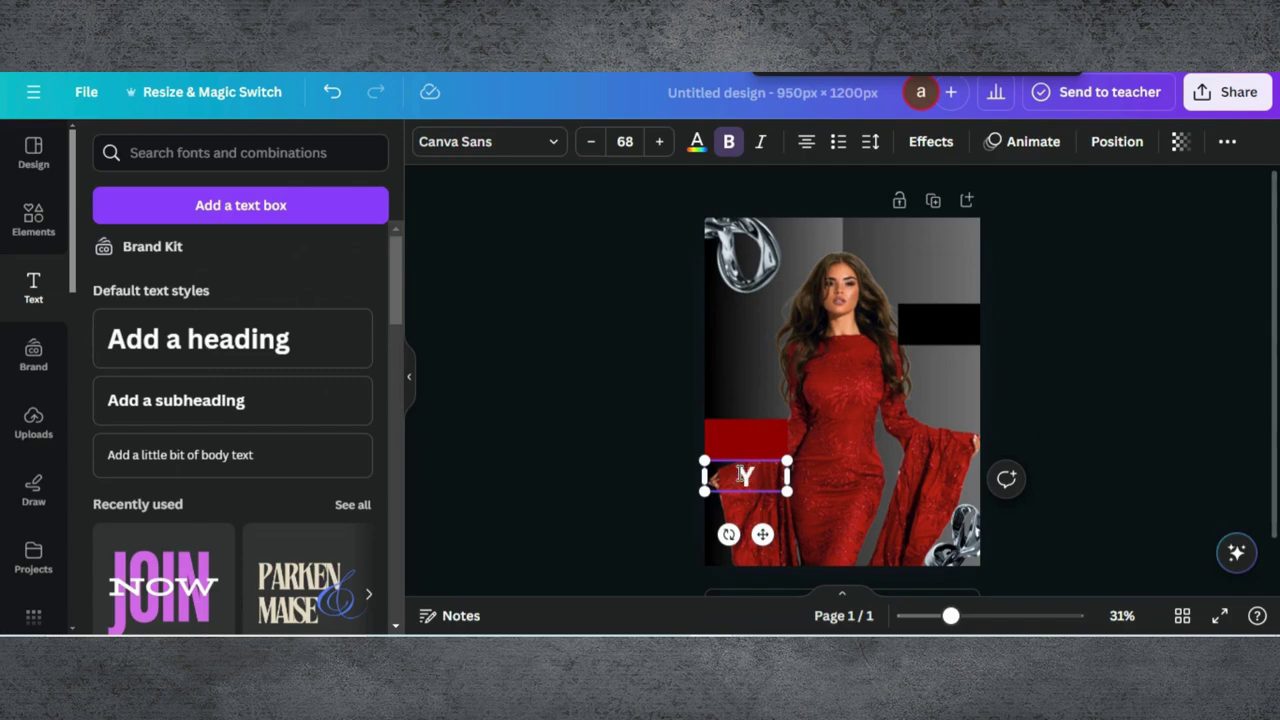
pyautogui.write('TREN')
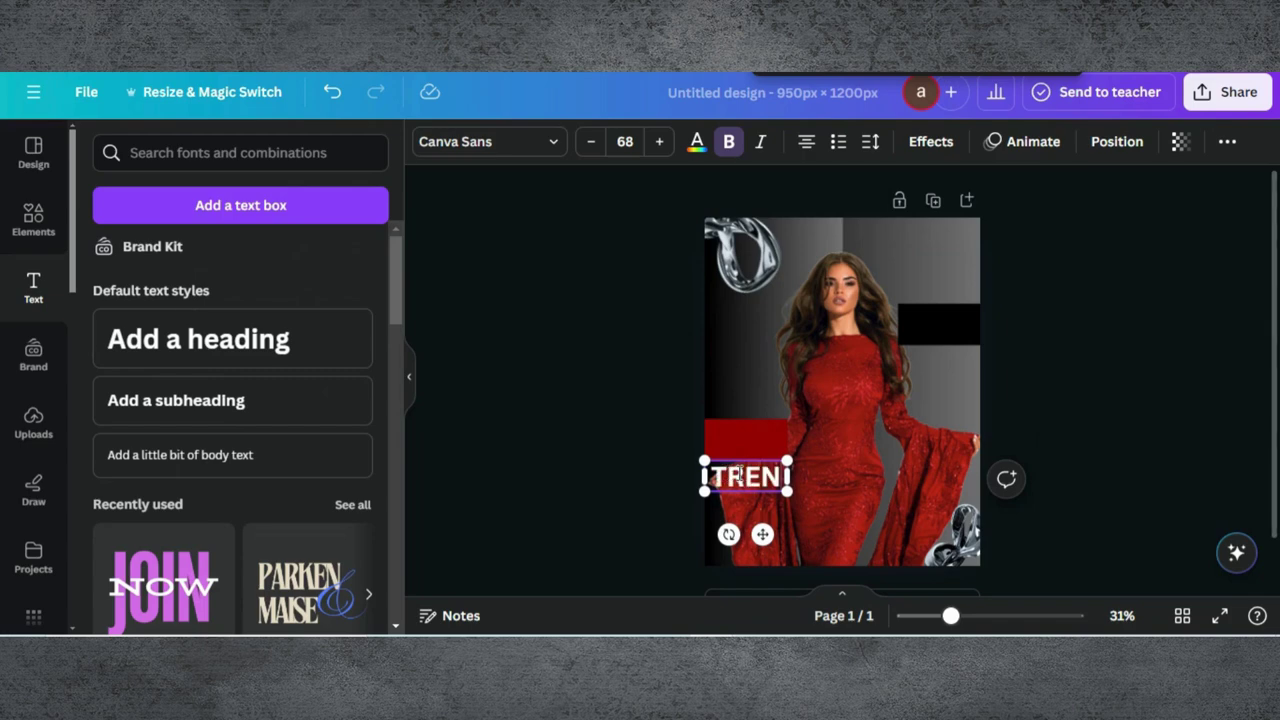
pyautogui.write('D AL')
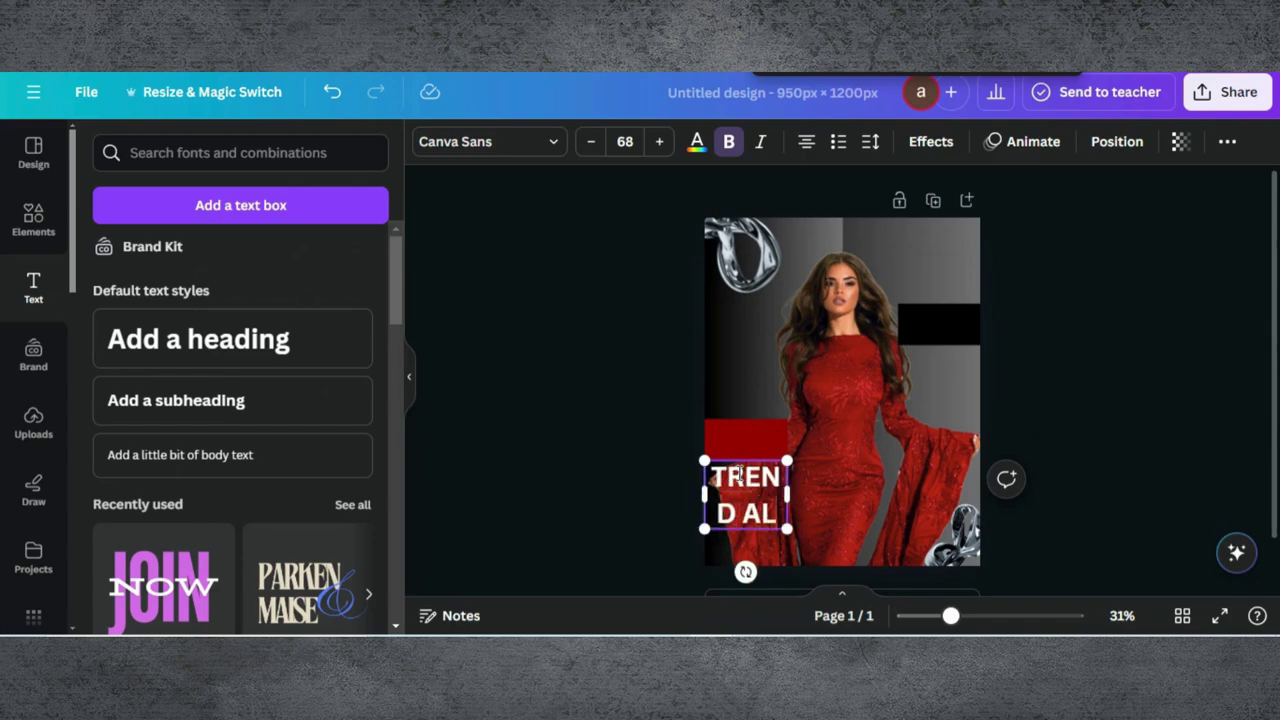
pyautogui.write('ERTS')
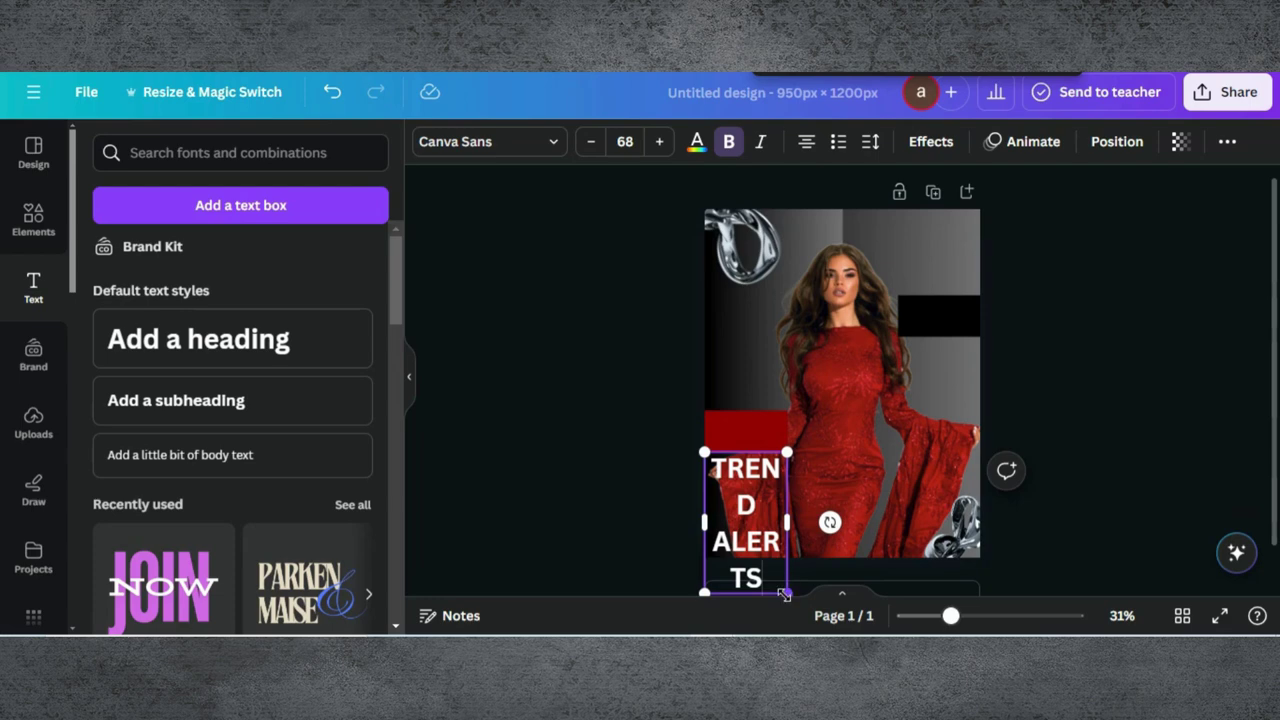
pyautogui.moveTo(785, 594); pyautogui.dragTo(737, 507)
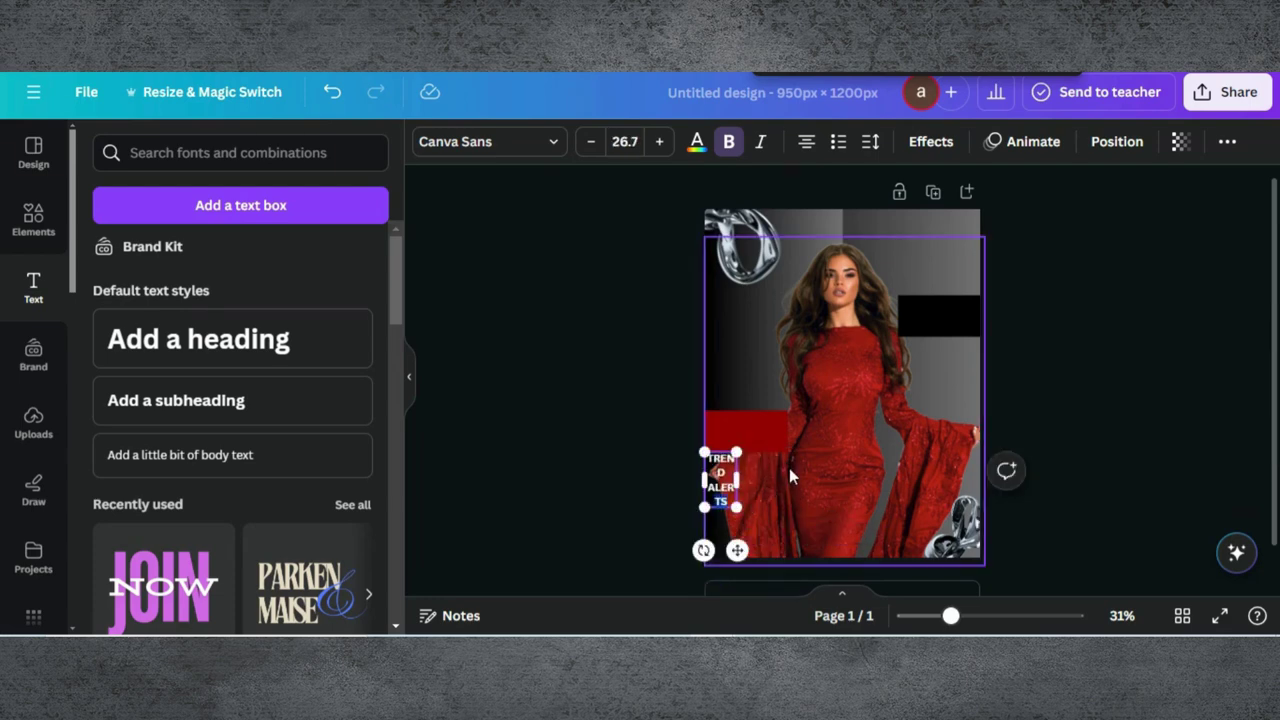
pyautogui.moveTo(741, 480)
pyautogui.mouseDown()
pyautogui.moveTo(797, 478)
pyautogui.moveTo(765, 472)
pyautogui.mouseUp()
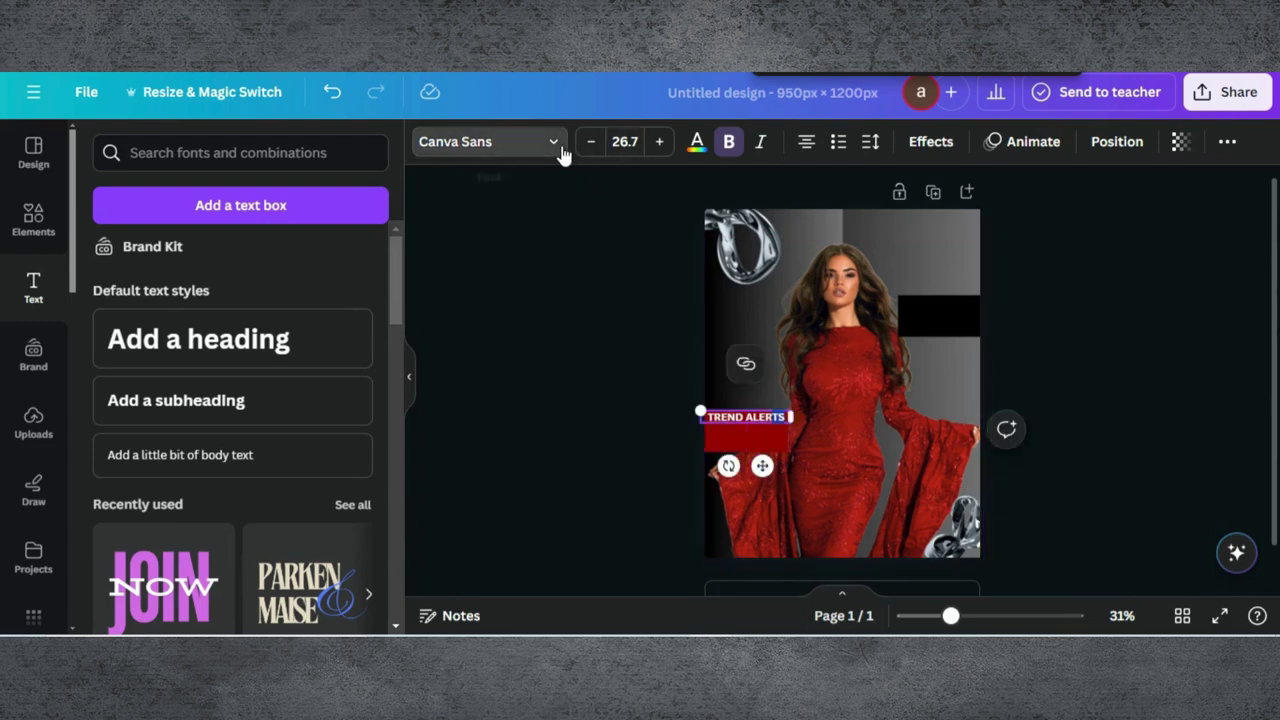
# Change the TREND ALERTS heading's font to Playfair Display and turn off its bold style
pyautogui.click(490, 141)
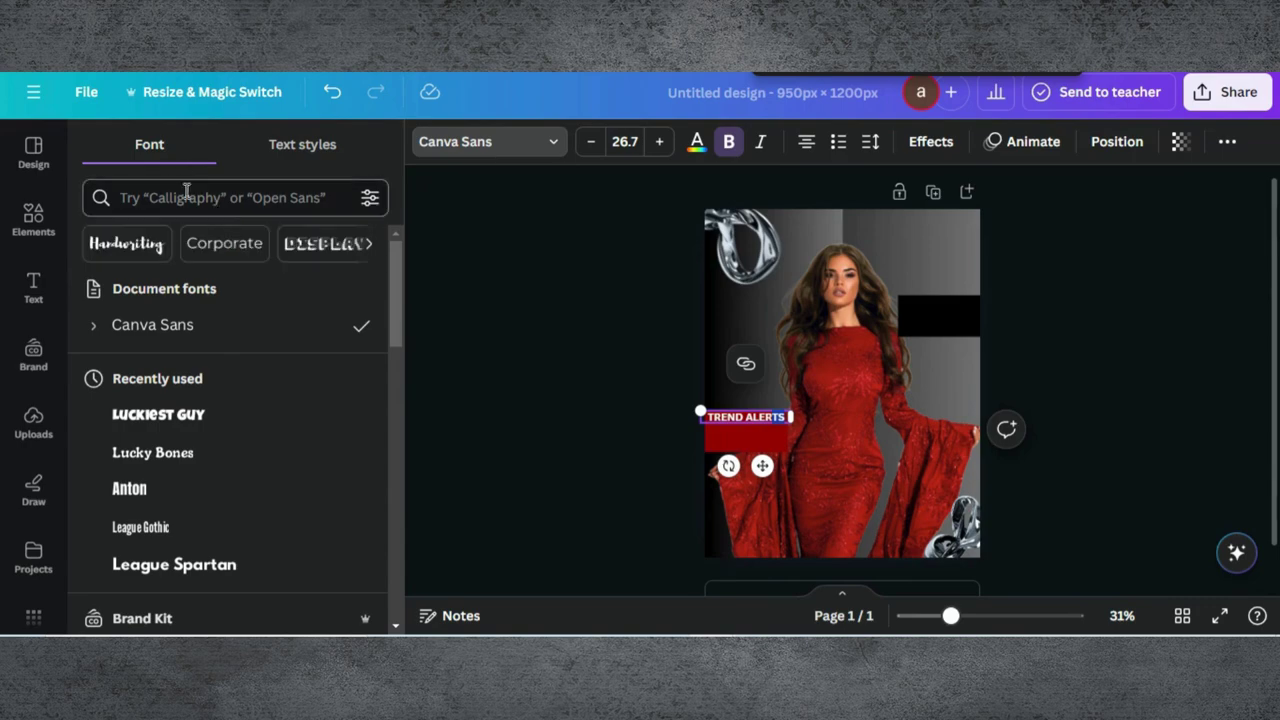
pyautogui.click(242, 197)
pyautogui.write('plays')
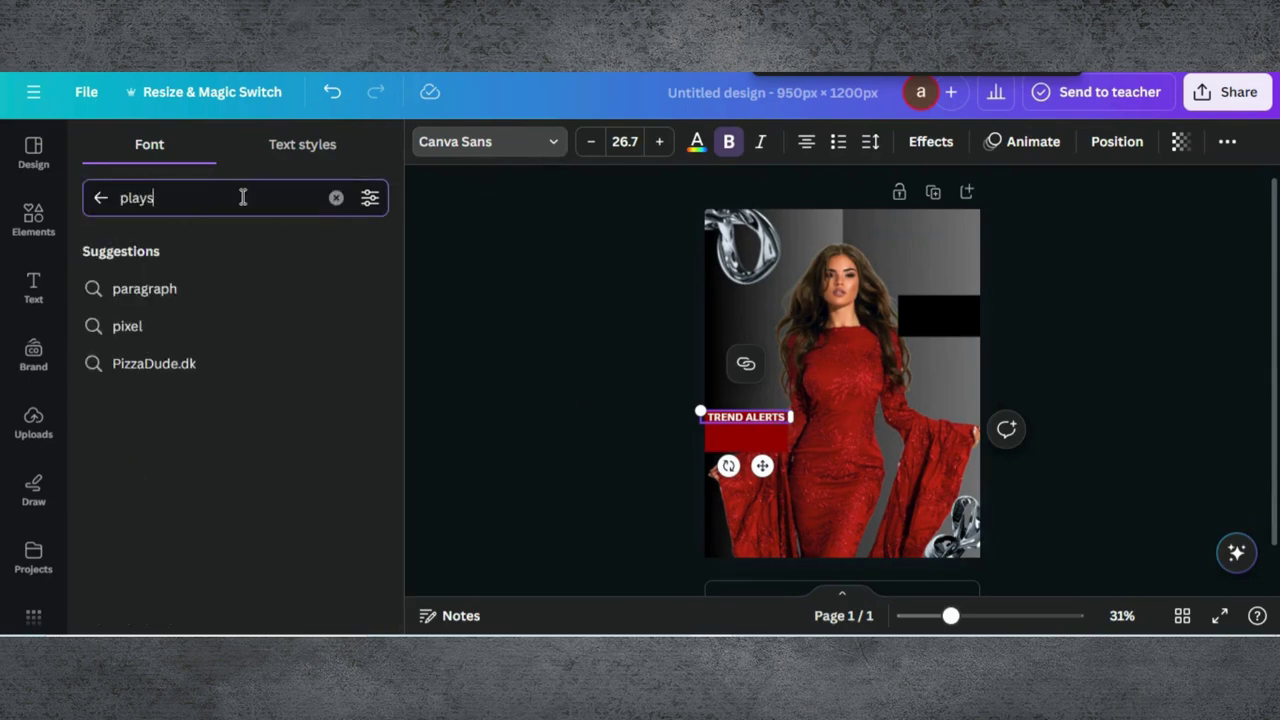
pyautogui.press('Return')
pyautogui.write('ays')
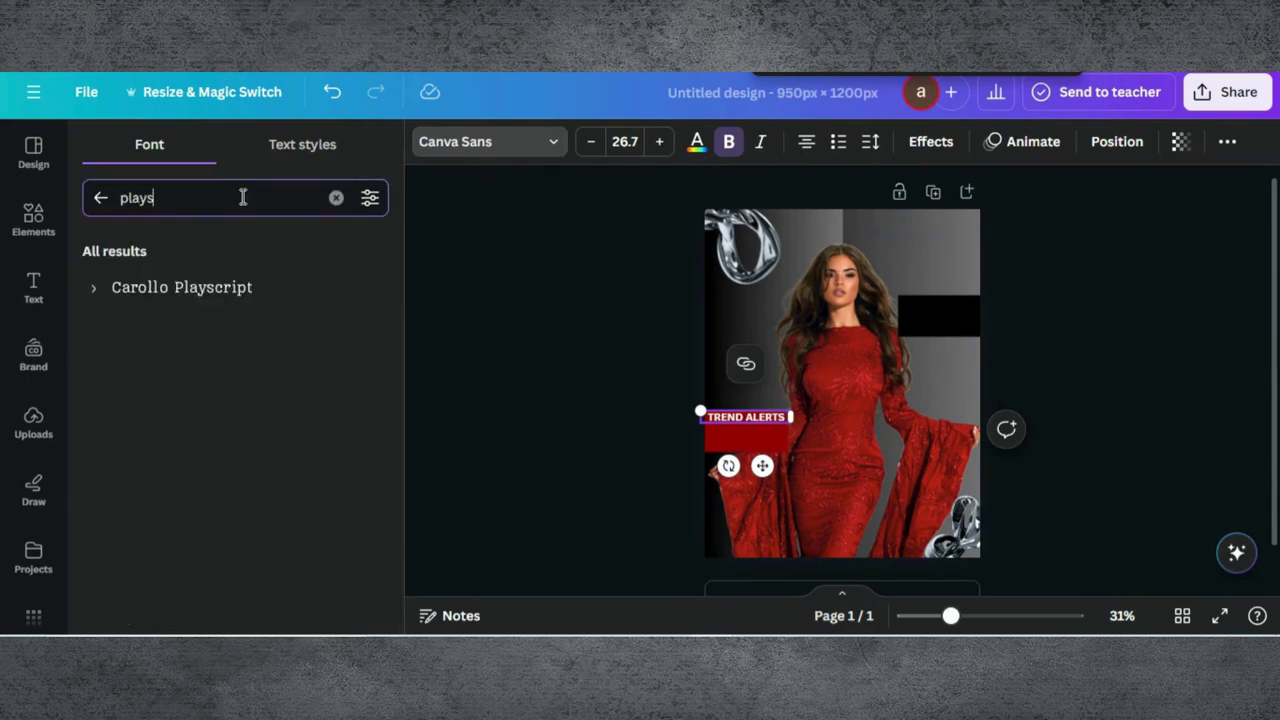
pyautogui.press('BackSpace')
pyautogui.write('fai')
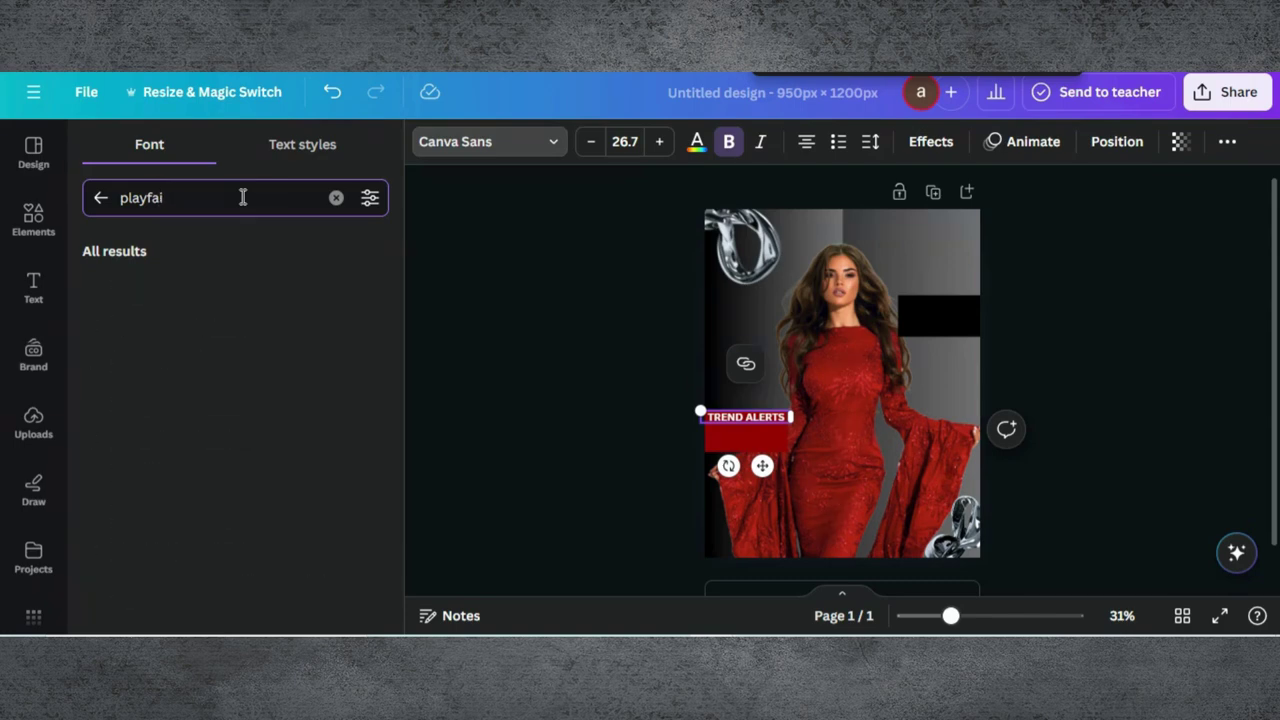
pyautogui.click(200, 292)
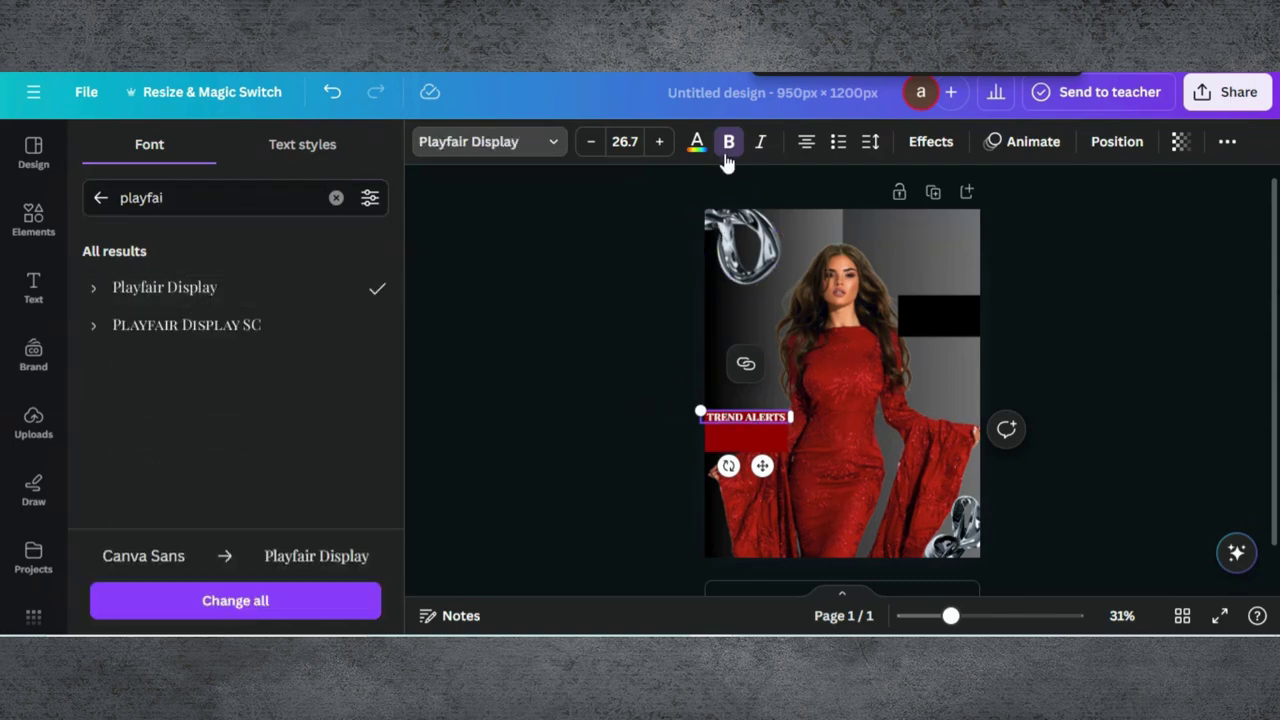
pyautogui.click(818, 434)
pyautogui.click(756, 416)
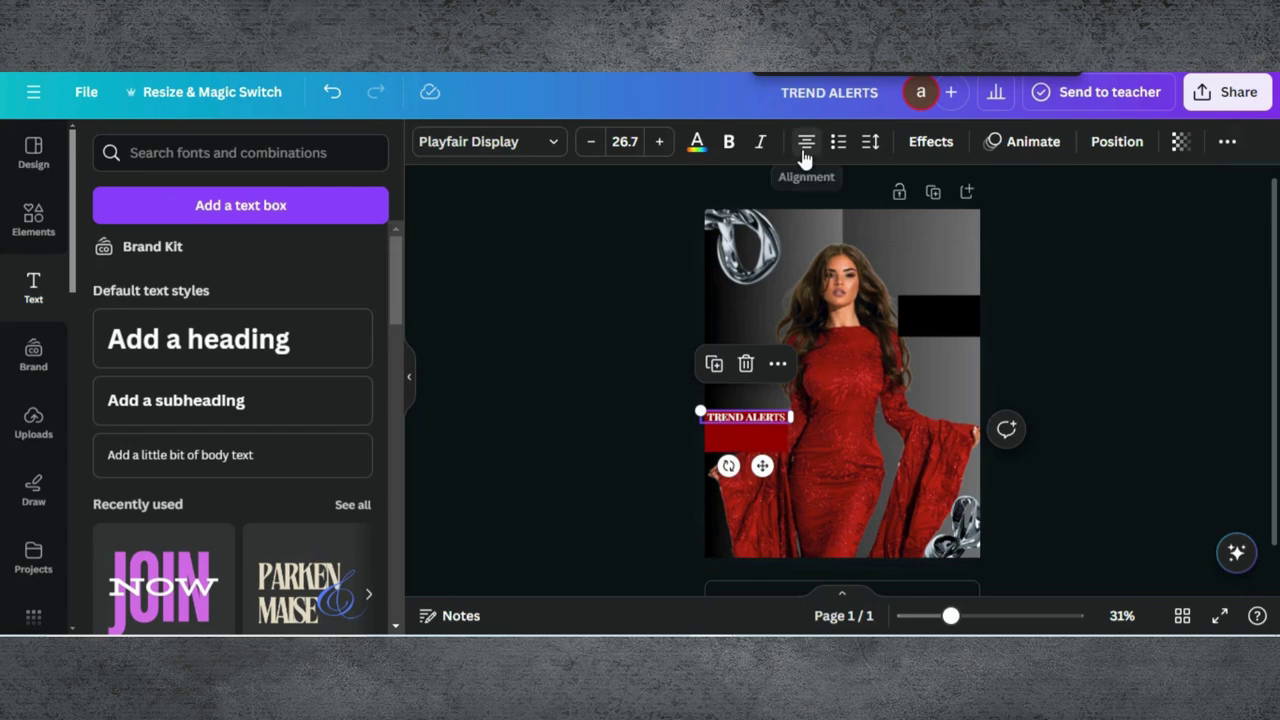
# Left-align the TREND ALERTS heading and nudge it so its text starts just inside the red box's left edge
pyautogui.click(805, 143)
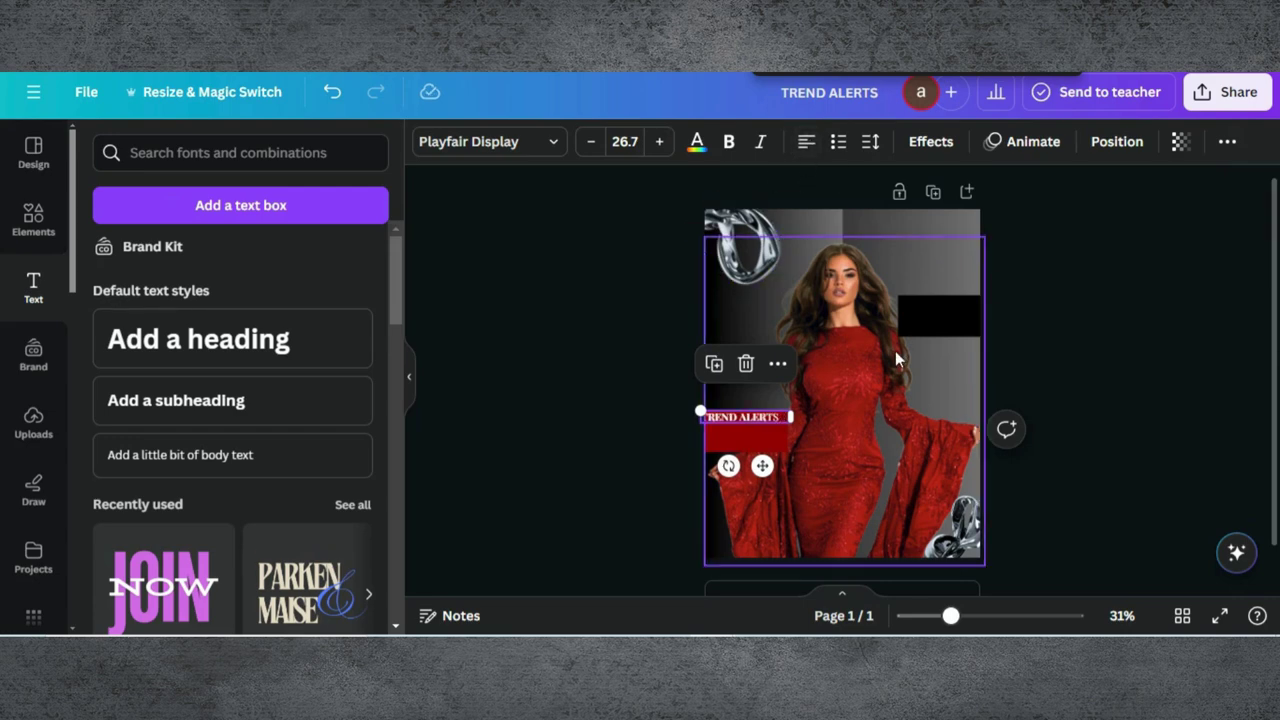
pyautogui.click(807, 410)
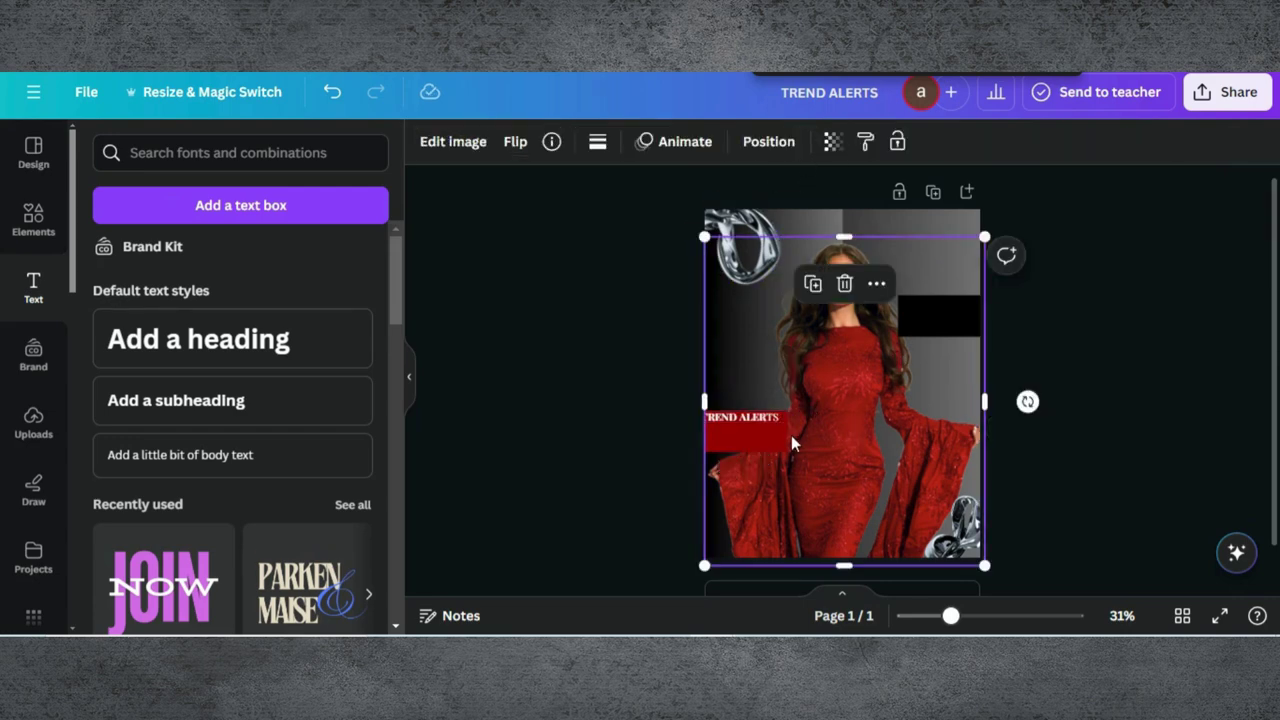
pyautogui.click(1103, 481)
pyautogui.click(744, 418)
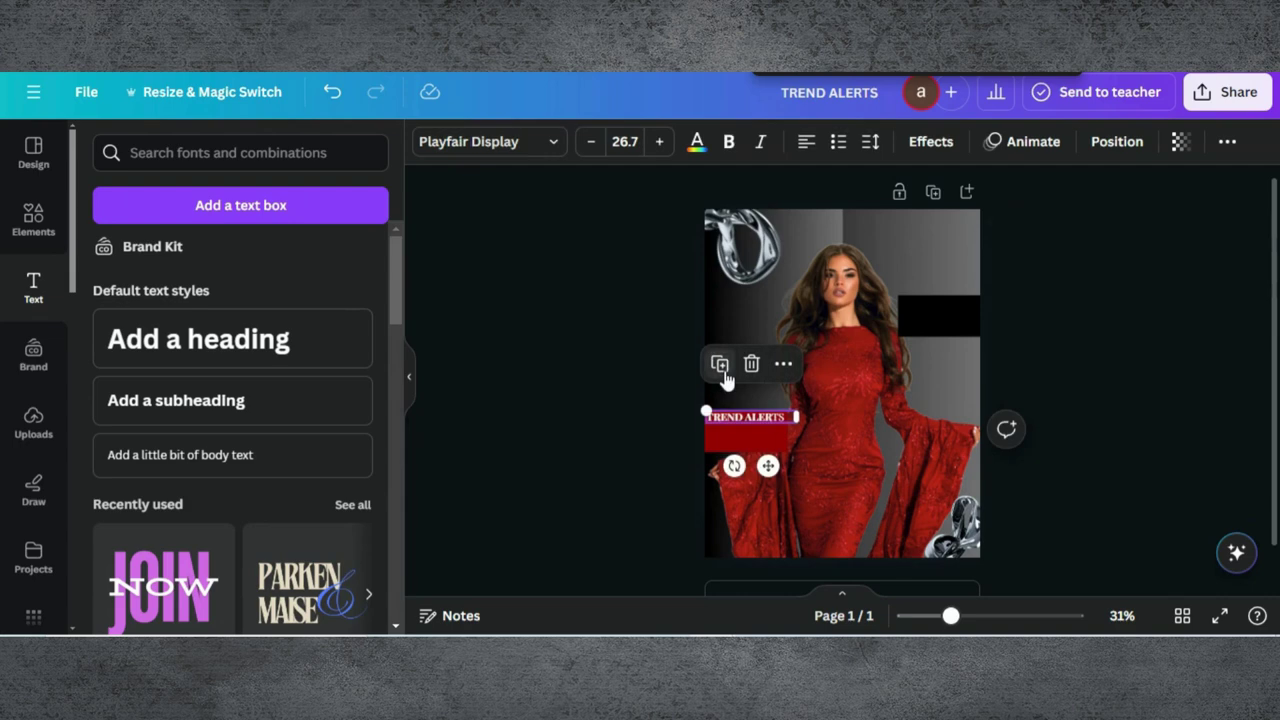
# Duplicate the heading, replace the copy's text with "Discover the latest trends that are dominating the runway this season" and place it directly under the heading
pyautogui.hotkey('ctrl', 'd')
pyautogui.moveTo(750, 422); pyautogui.dragTo(803, 455)
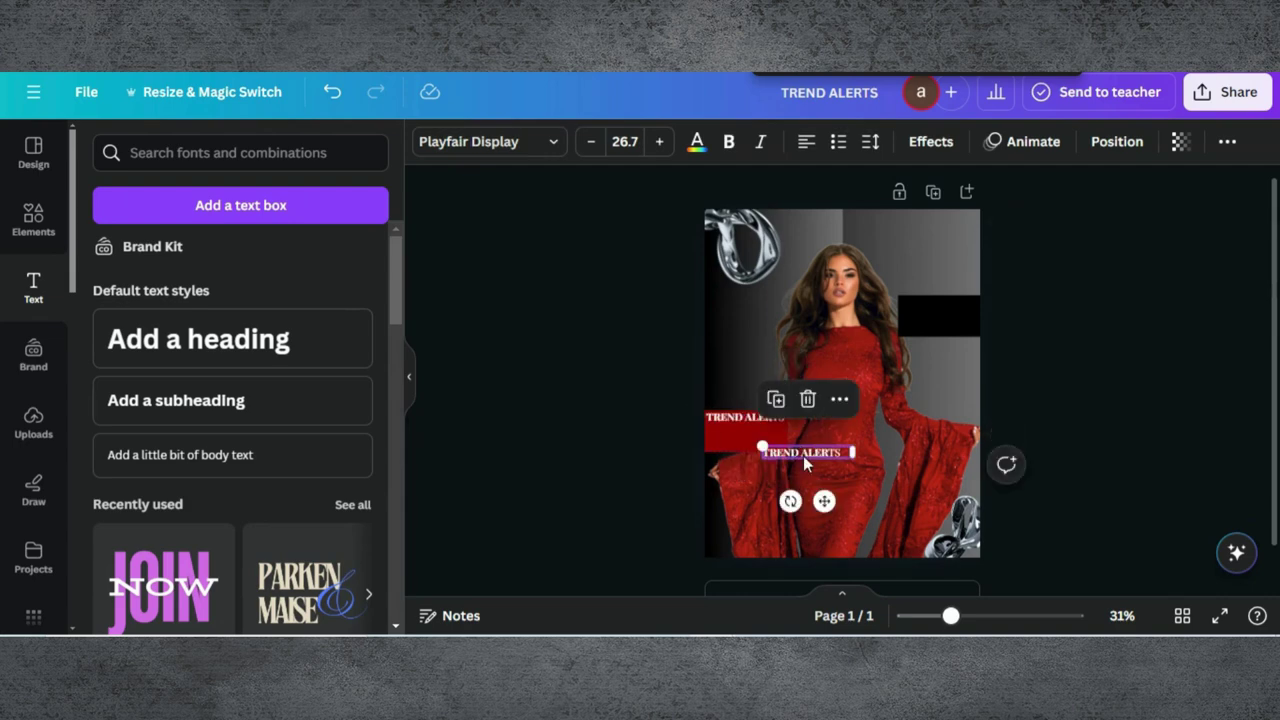
pyautogui.doubleClick(808, 452)
pyautogui.write('Discover the latest trends that are dominating the runway this season')
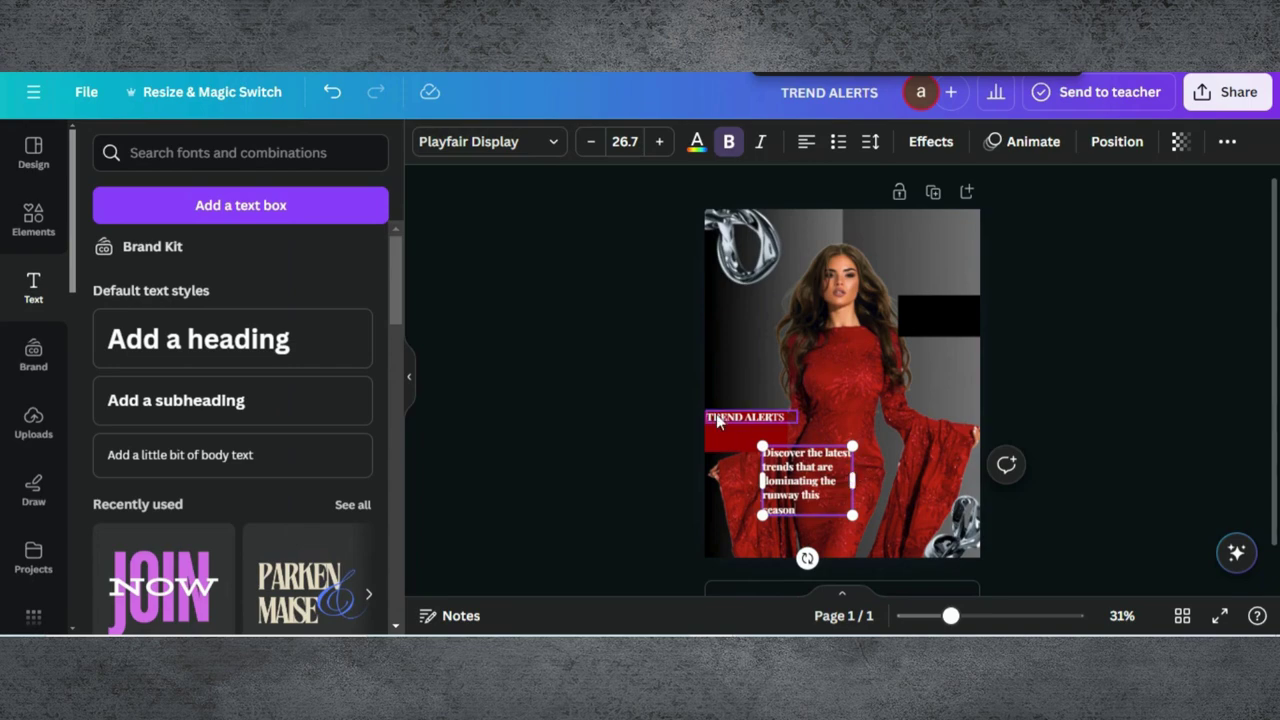
pyautogui.click(732, 441)
pyautogui.moveTo(741, 452)
pyautogui.mouseDown()
pyautogui.moveTo(741, 465)
pyautogui.moveTo(775, 468)
pyautogui.moveTo(752, 470)
pyautogui.mouseUp()
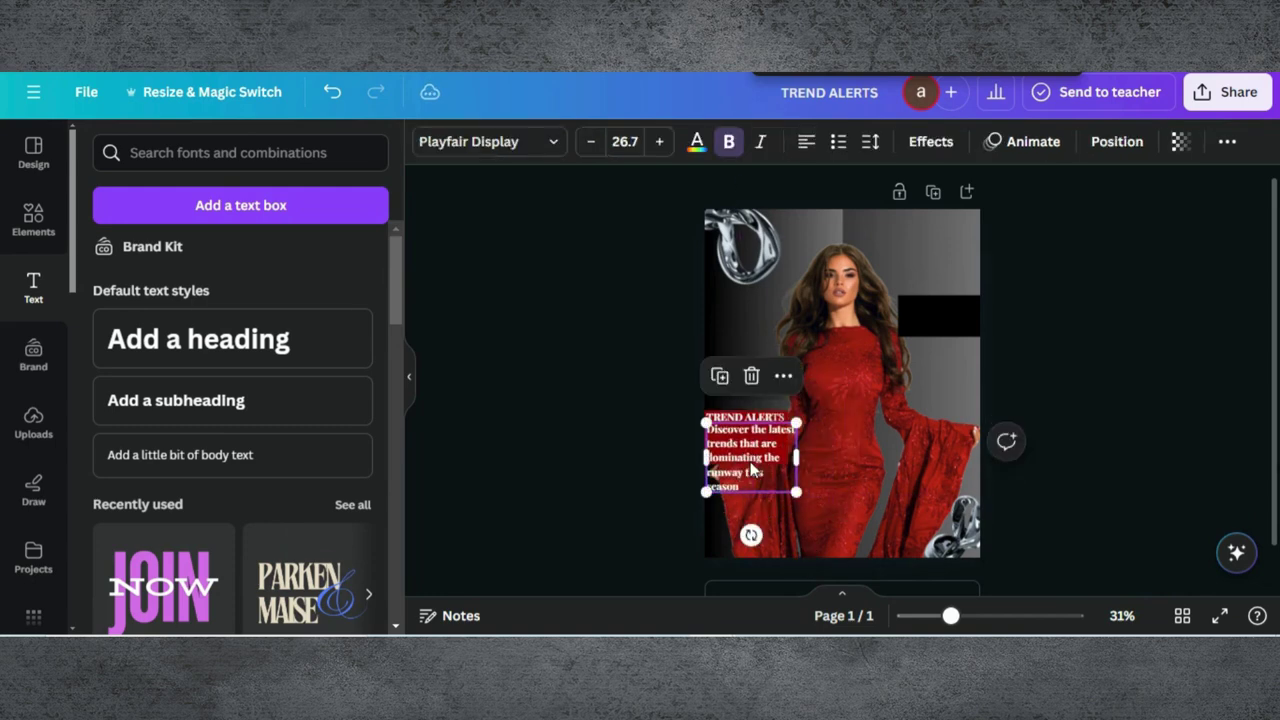
# Scale the description text down to size 17.9, turn off its bold style and fit it inside the red box
pyautogui.click(592, 142)
pyautogui.click(634, 141)
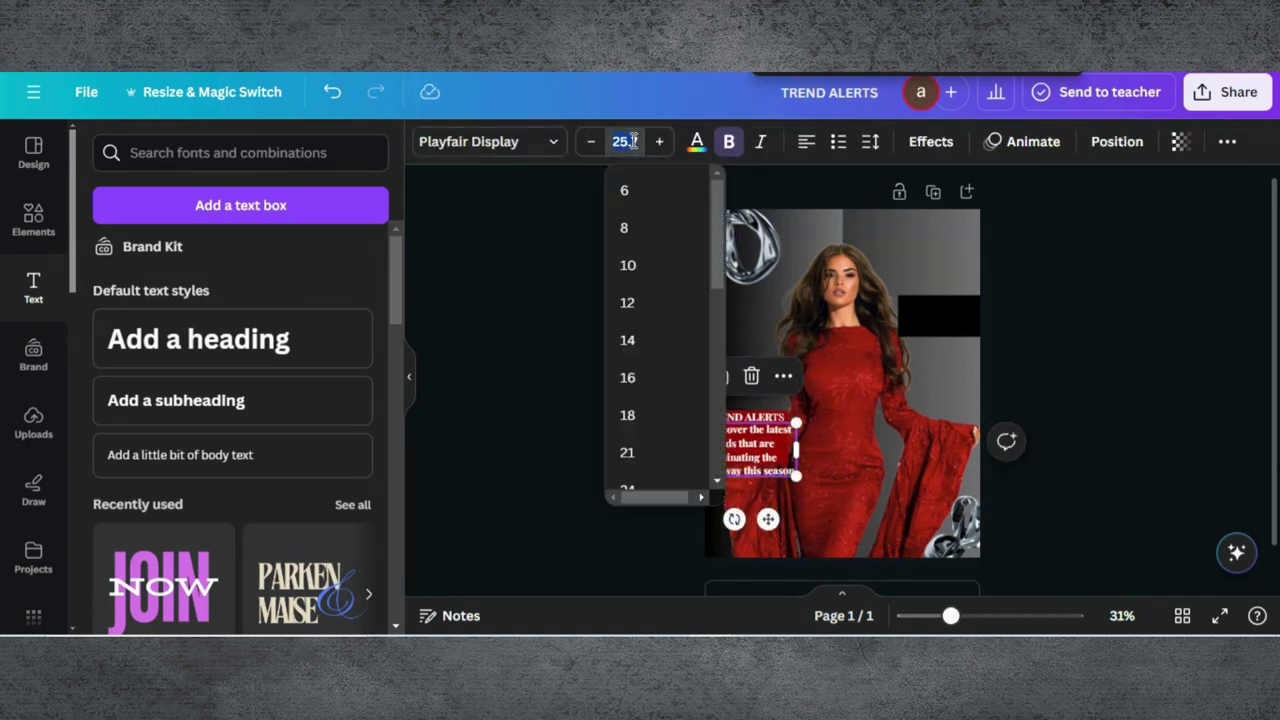
pyautogui.press('Return')
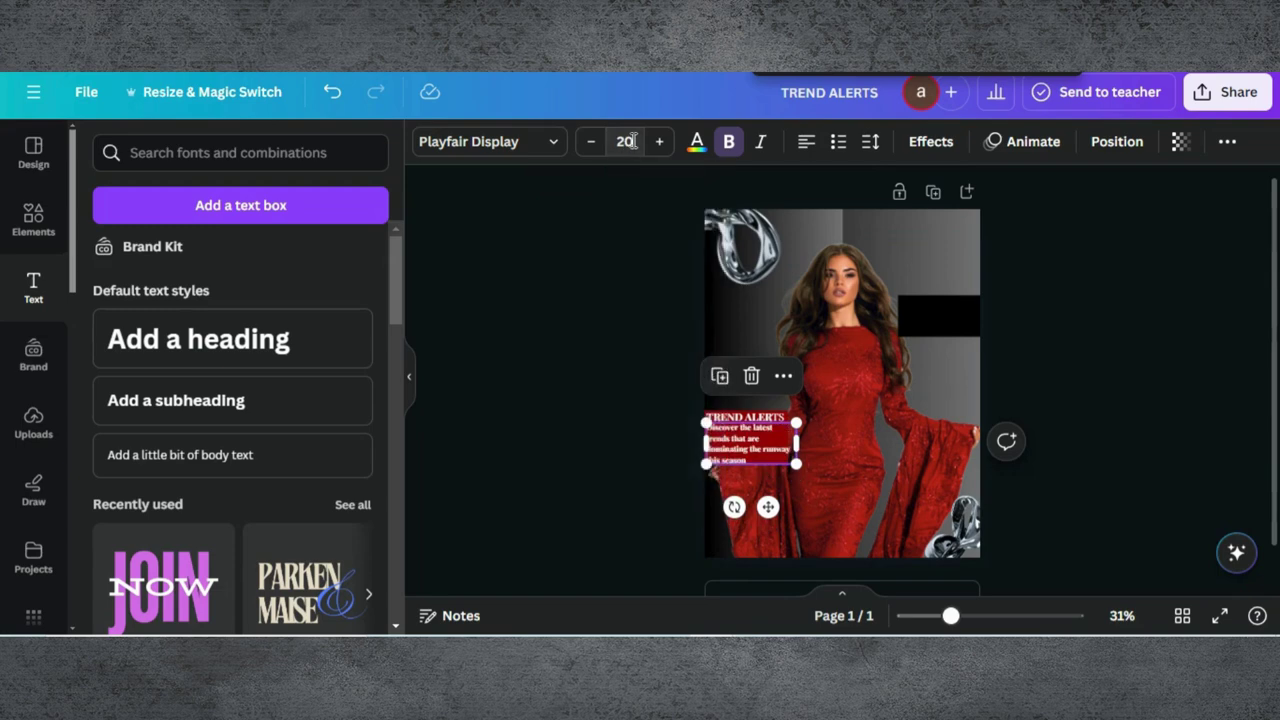
pyautogui.click(854, 446)
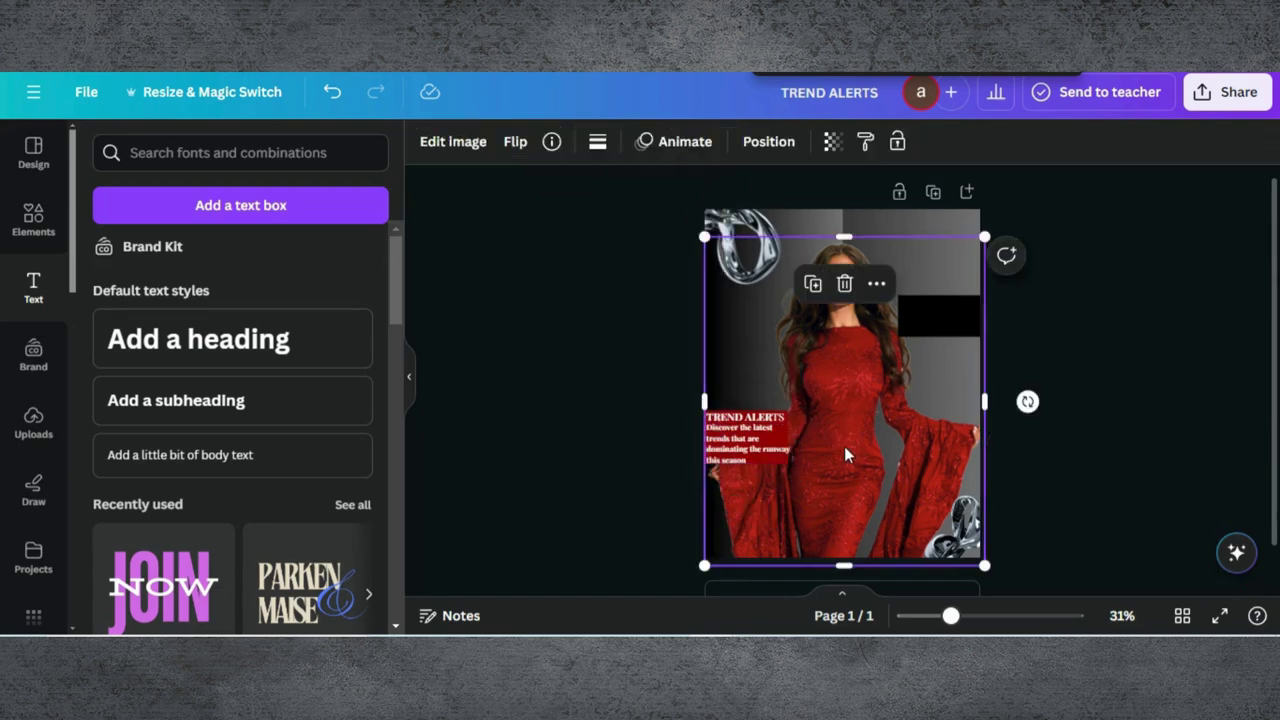
pyautogui.click(766, 449)
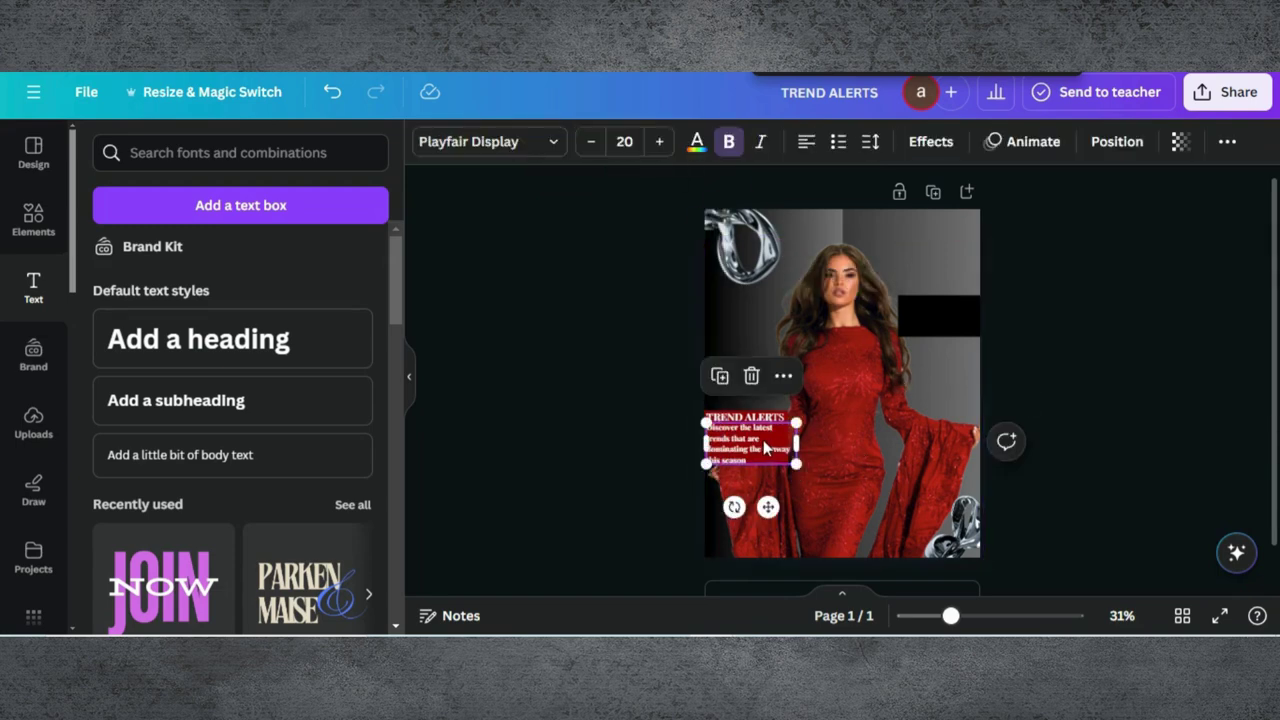
pyautogui.moveTo(792, 464); pyautogui.dragTo(764, 502)
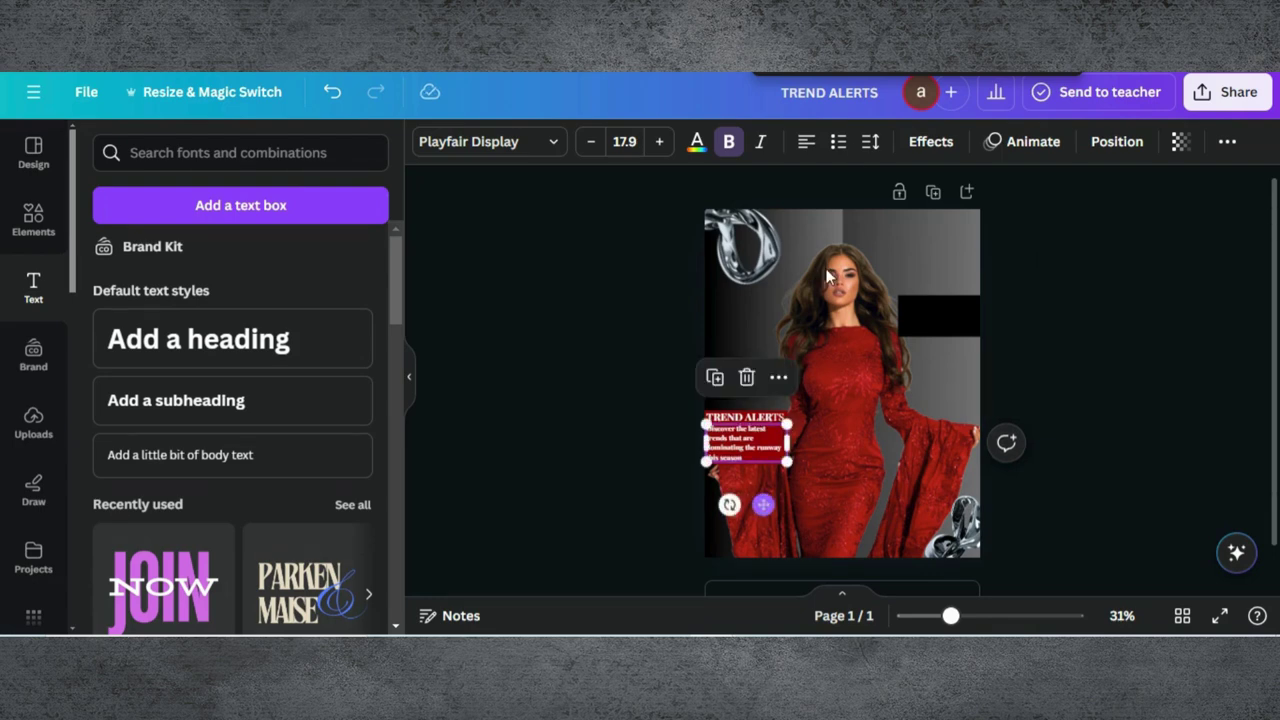
pyautogui.click(728, 142)
pyautogui.moveTo(755, 449); pyautogui.dragTo(755, 449)
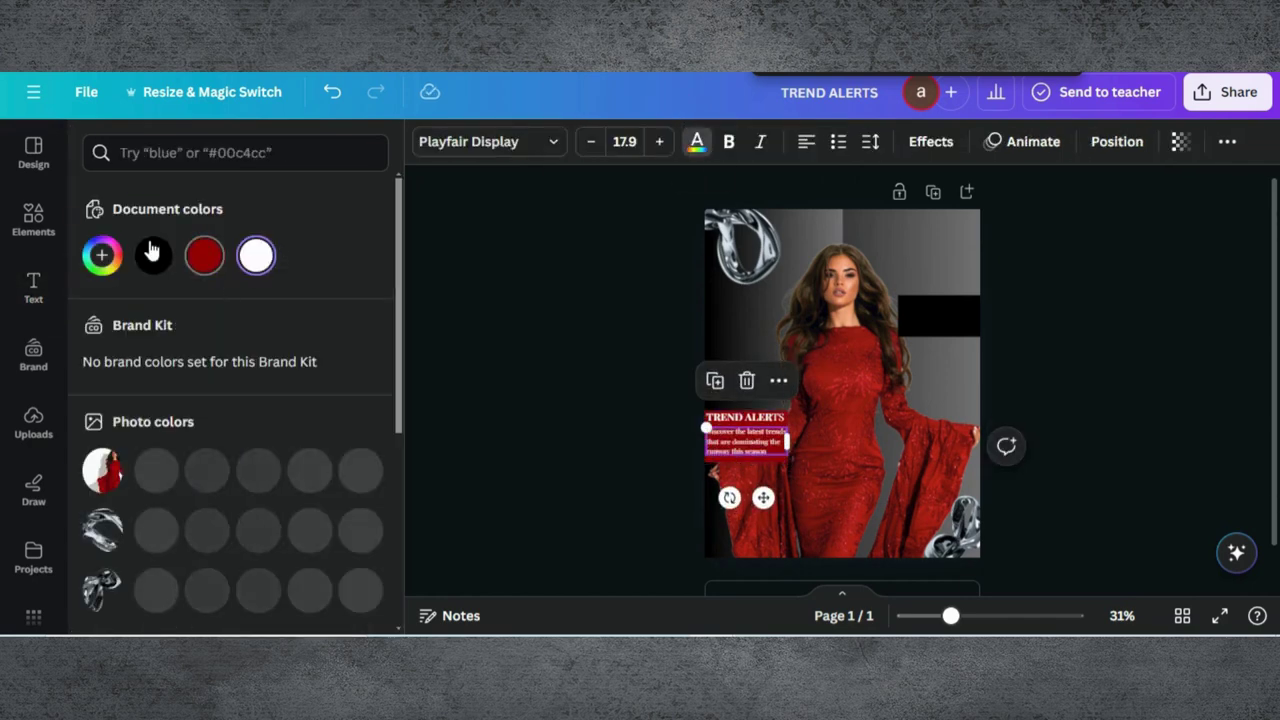
# Recolor the description text with the light blue-grey from the twisted chrome blob's photo colors
pyautogui.click(153, 255)
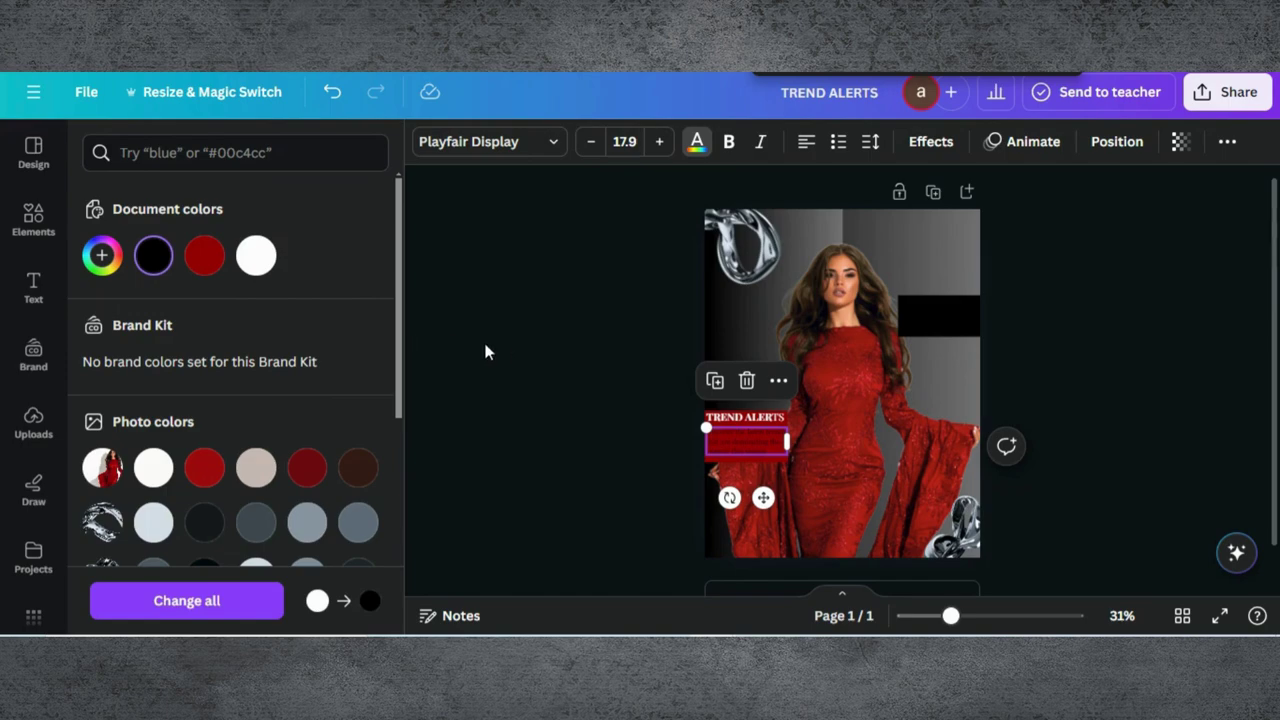
pyautogui.scroll(-3, 333, 295)
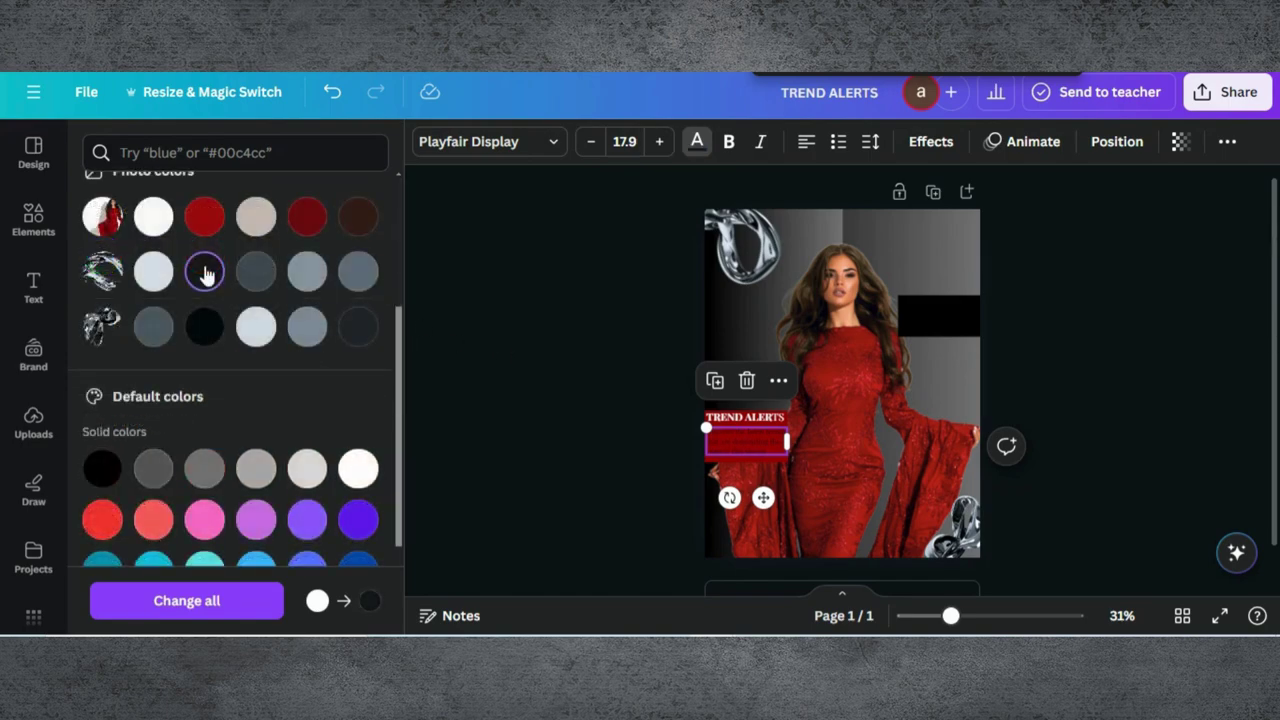
pyautogui.click(258, 325)
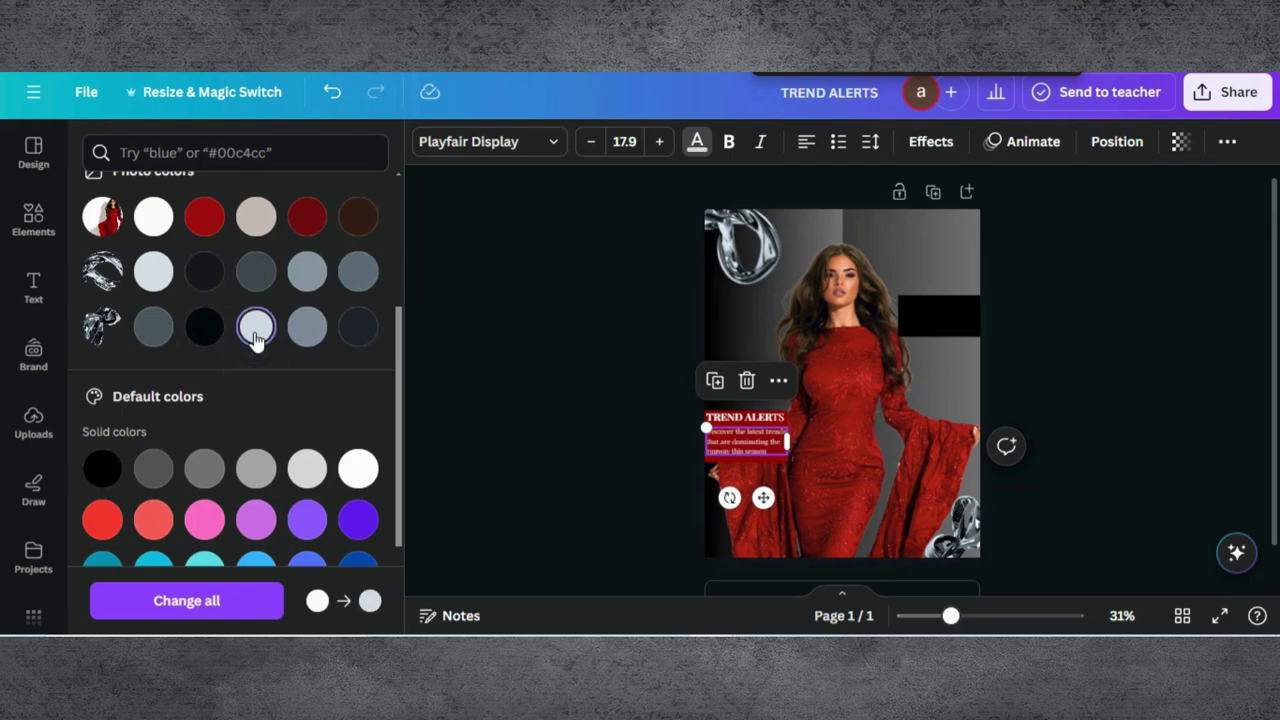
pyautogui.click(557, 364)
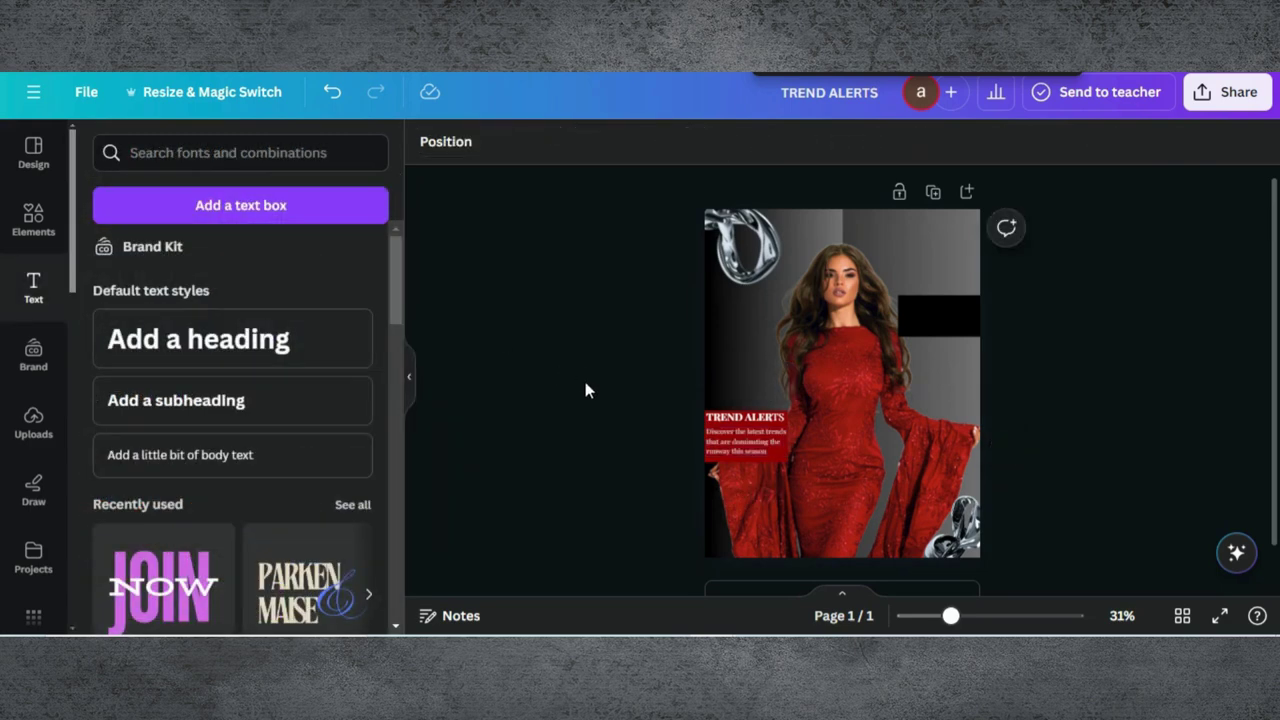
# Justify the description text in the red box
pyautogui.doubleClick(724, 445)
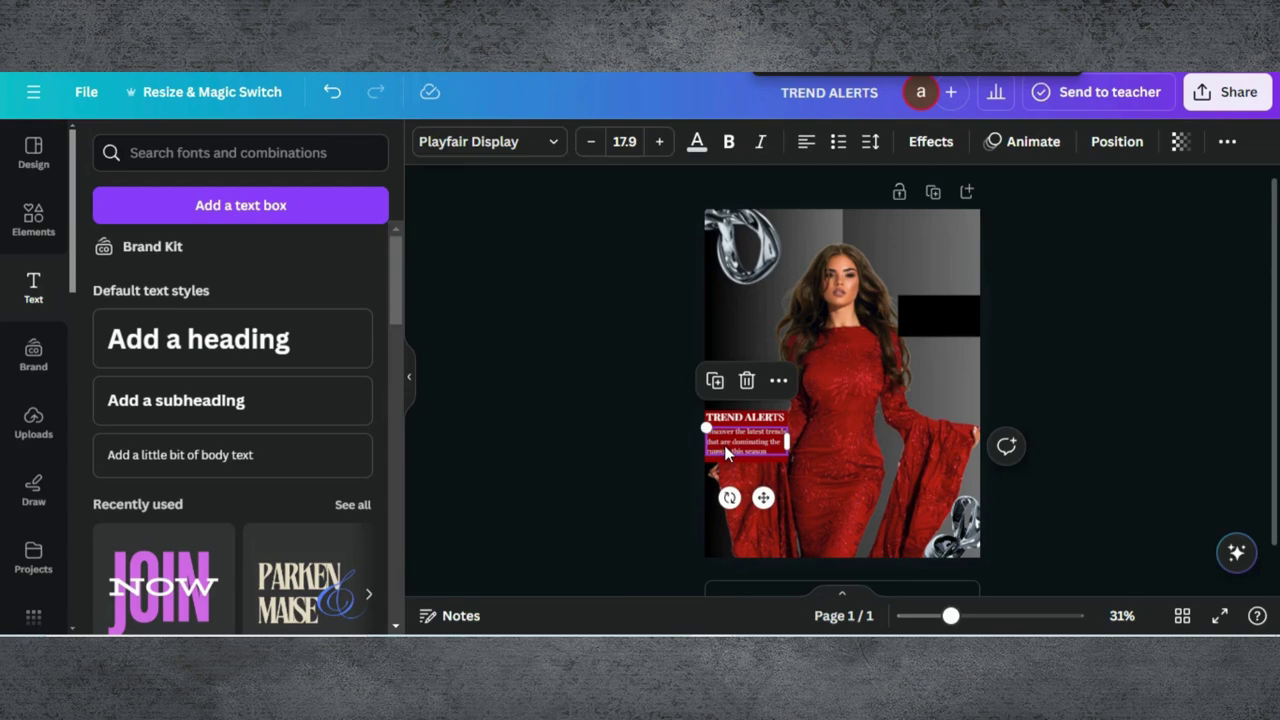
pyautogui.click(801, 144)
pyautogui.click(806, 148)
pyautogui.click(806, 148)
pyautogui.click(1095, 363)
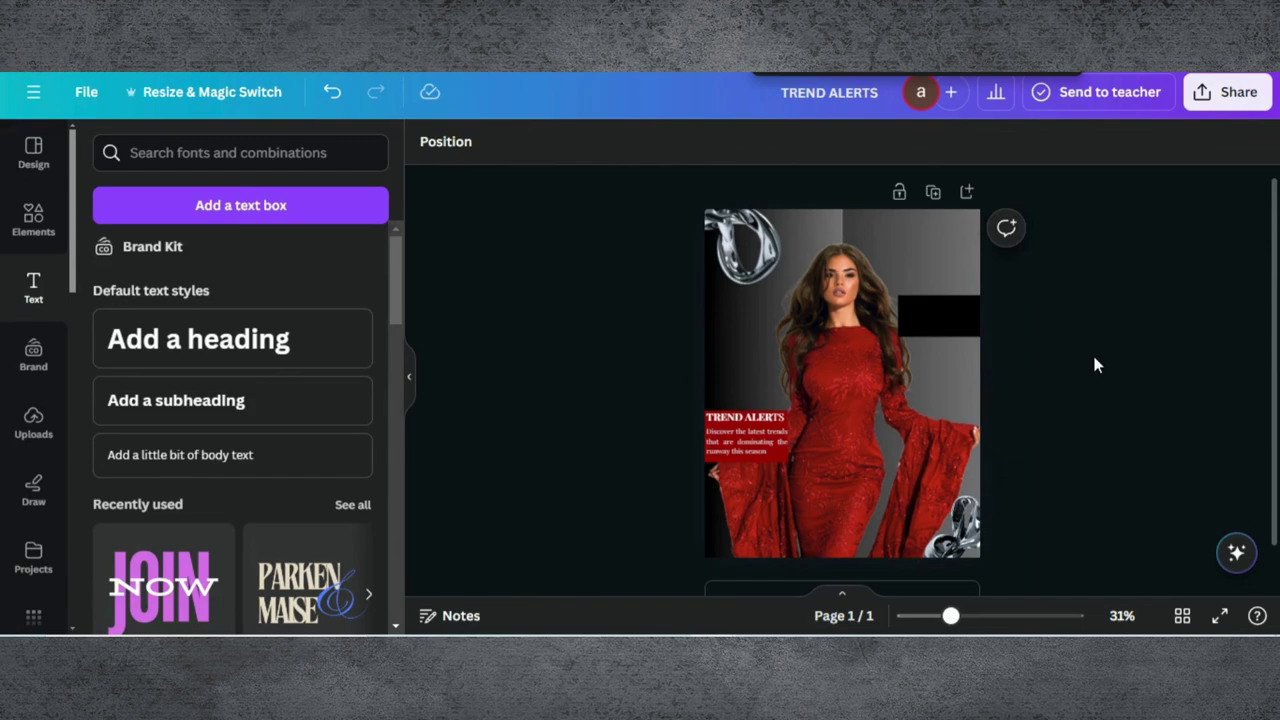
# Duplicate the "TREND ALERTS" heading onto the black box and replace the copy's text with "Fashion Icons" on two lines
pyautogui.click(925, 316)
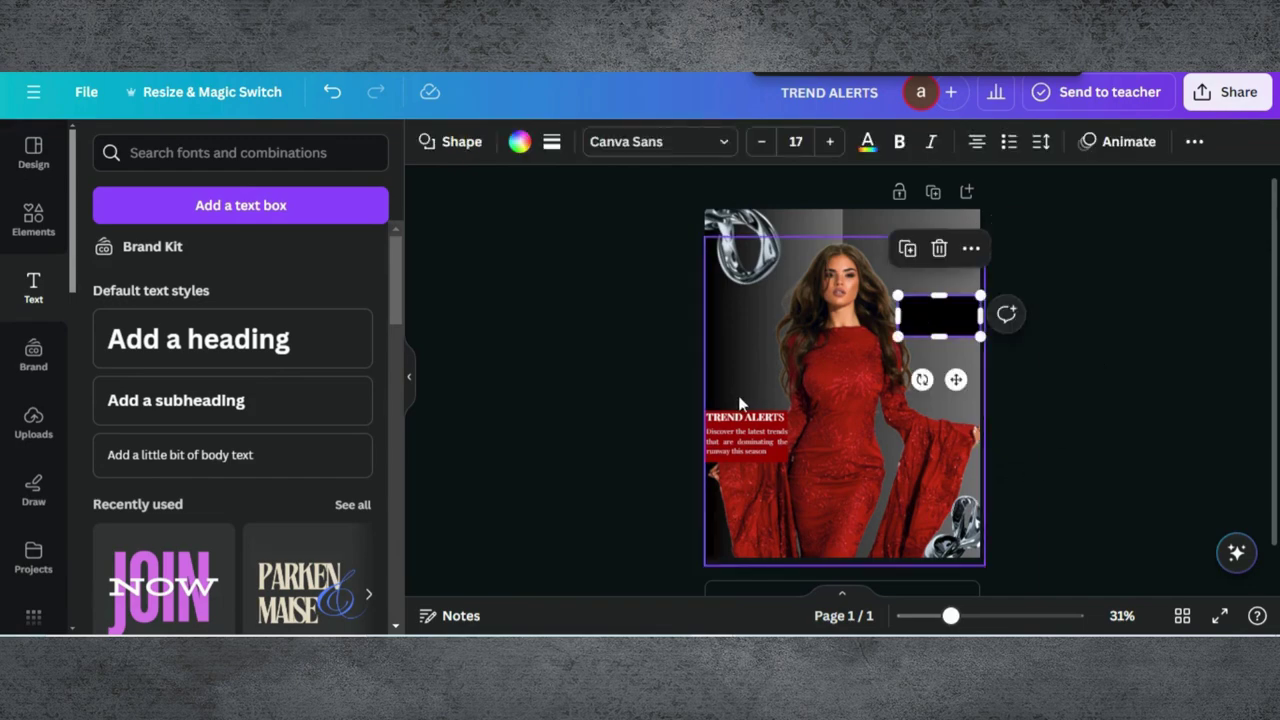
pyautogui.click(750, 418)
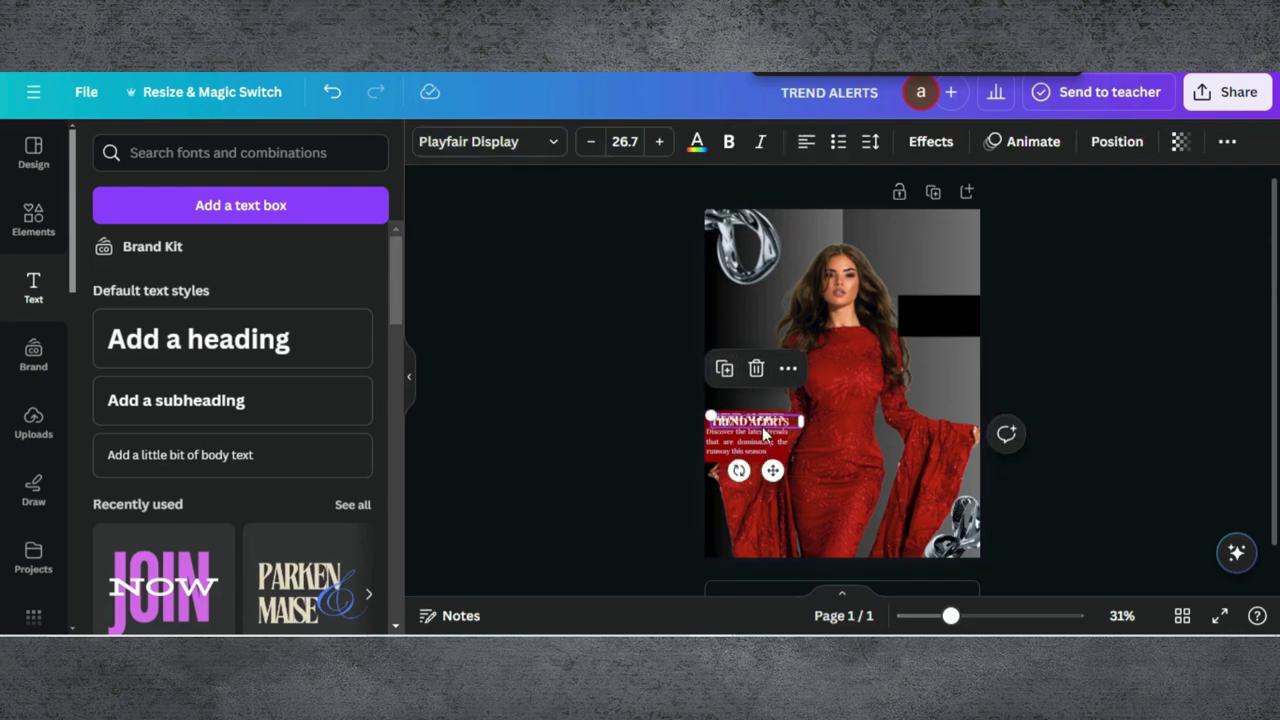
pyautogui.moveTo(772, 425); pyautogui.dragTo(946, 320)
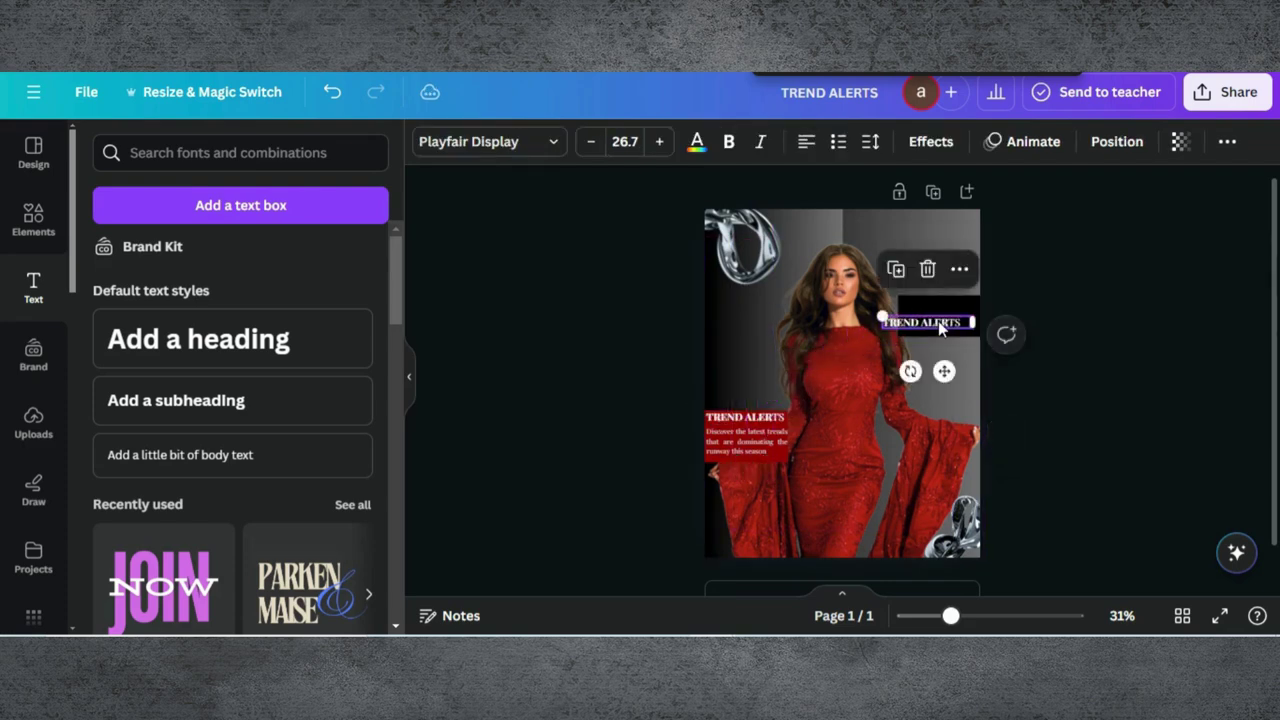
pyautogui.press('BackSpace')
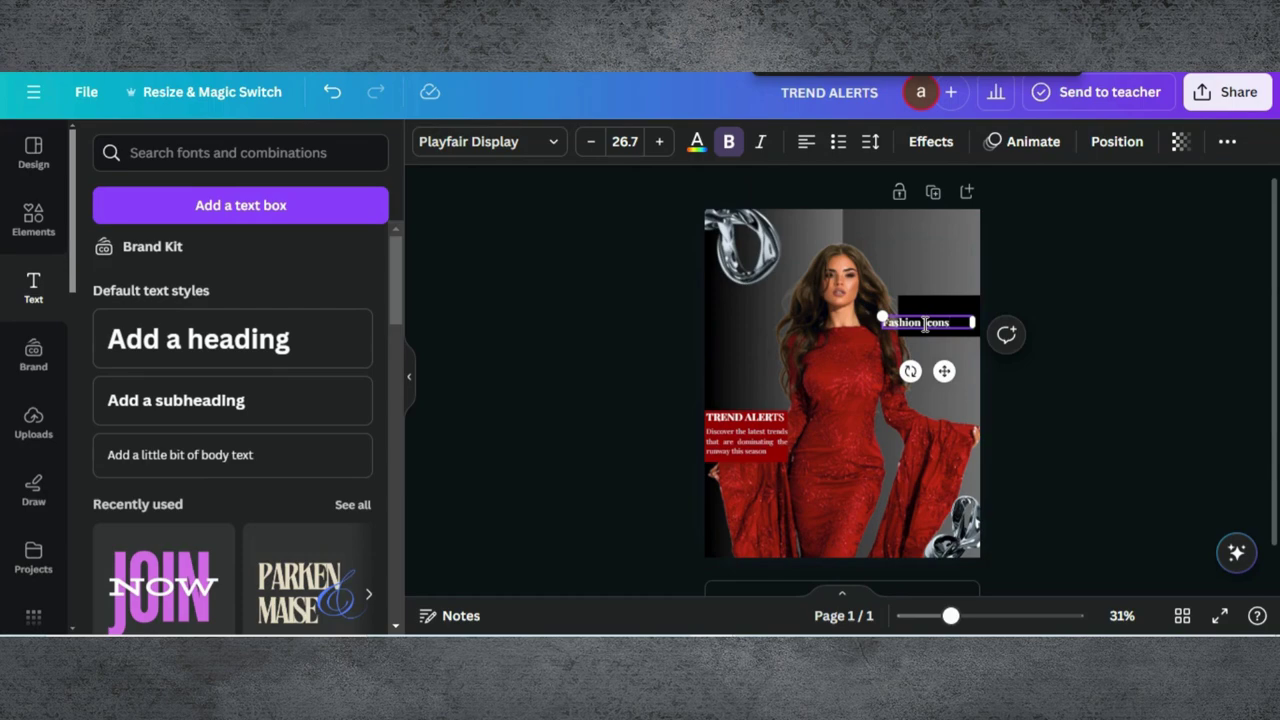
pyautogui.click(925, 323)
pyautogui.press('Return')
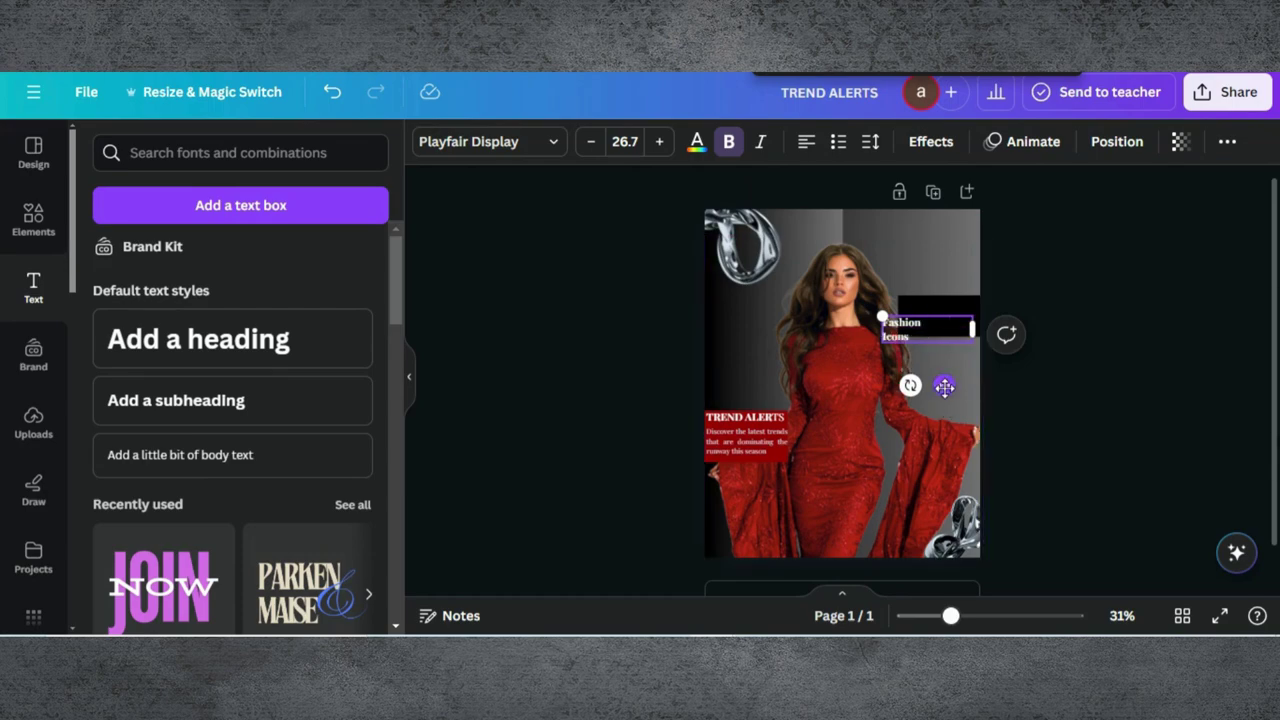
# Narrow the "Fashion Icons" text box, move it to the page's right edge and shrink the black box to fit around it
pyautogui.moveTo(972, 328); pyautogui.dragTo(929, 328)
pyautogui.moveTo(920, 380); pyautogui.dragTo(971, 361)
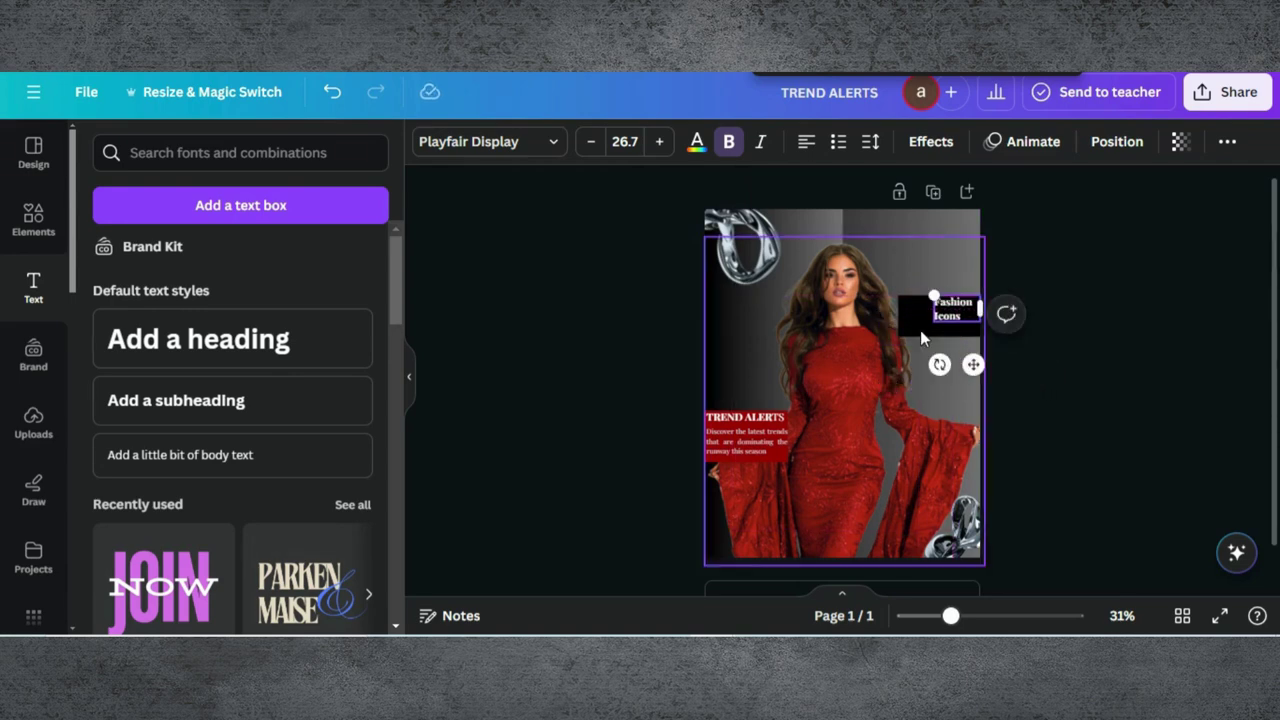
pyautogui.click(912, 320)
pyautogui.moveTo(899, 313); pyautogui.dragTo(953, 328)
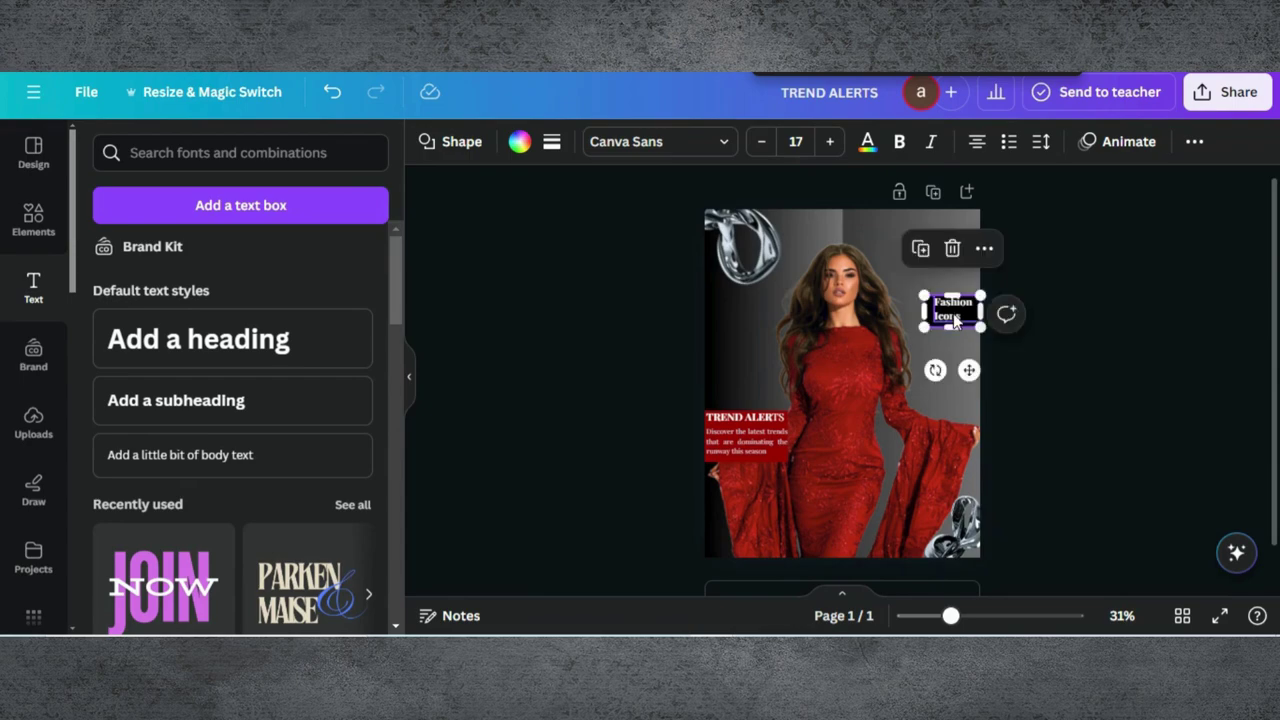
# Turn off the bold style of the "Fashion Icons" text and right-align it
pyautogui.click(953, 313)
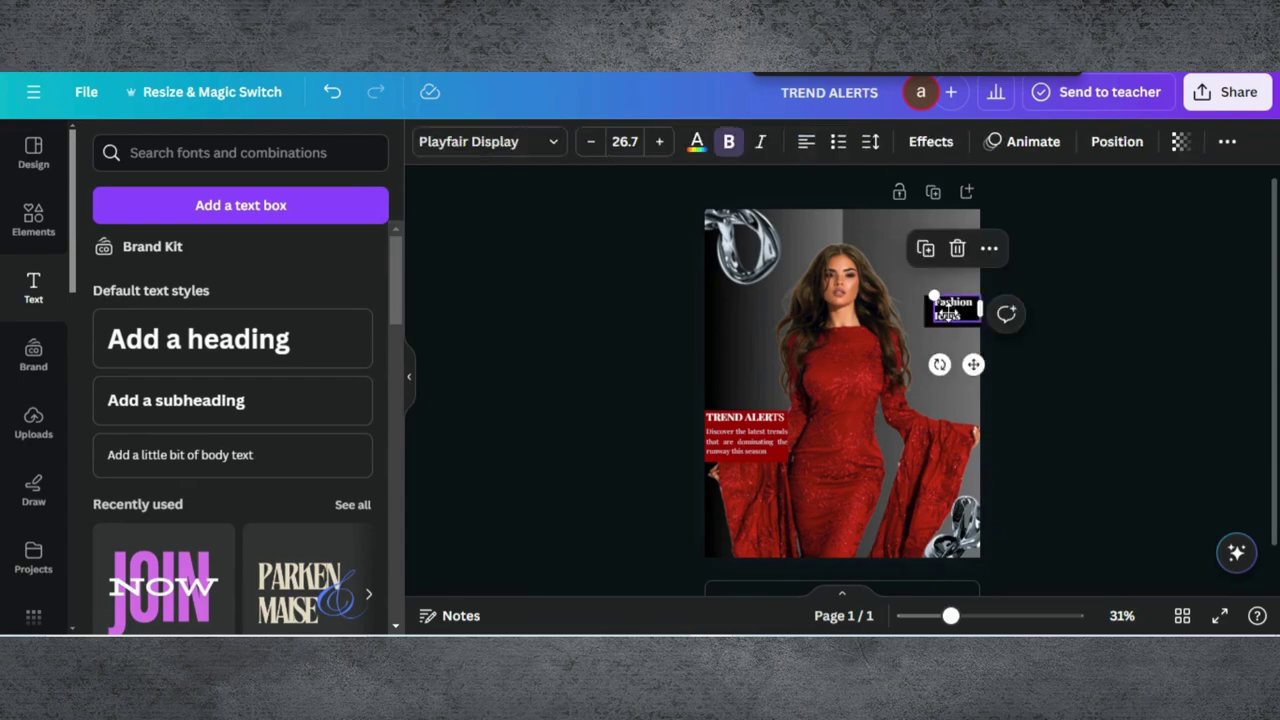
pyautogui.click(733, 143)
pyautogui.click(805, 142)
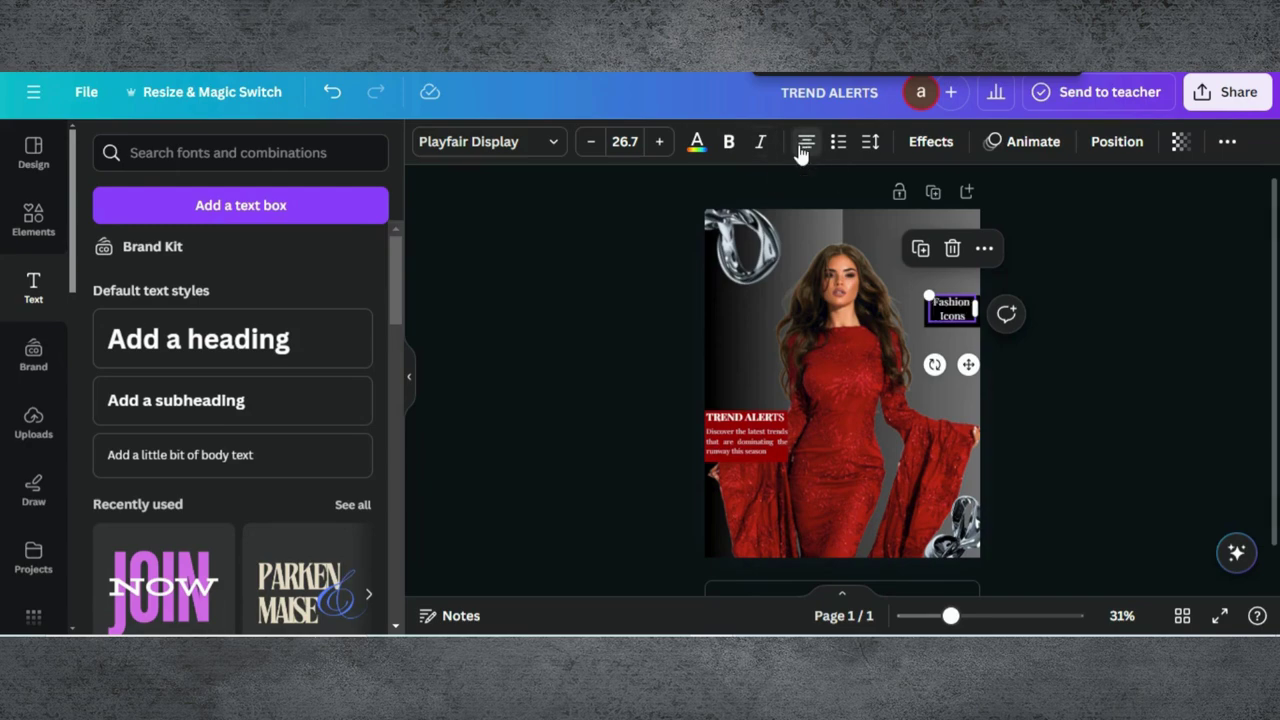
pyautogui.click(805, 142)
pyautogui.scroll(5, 1060, 539)
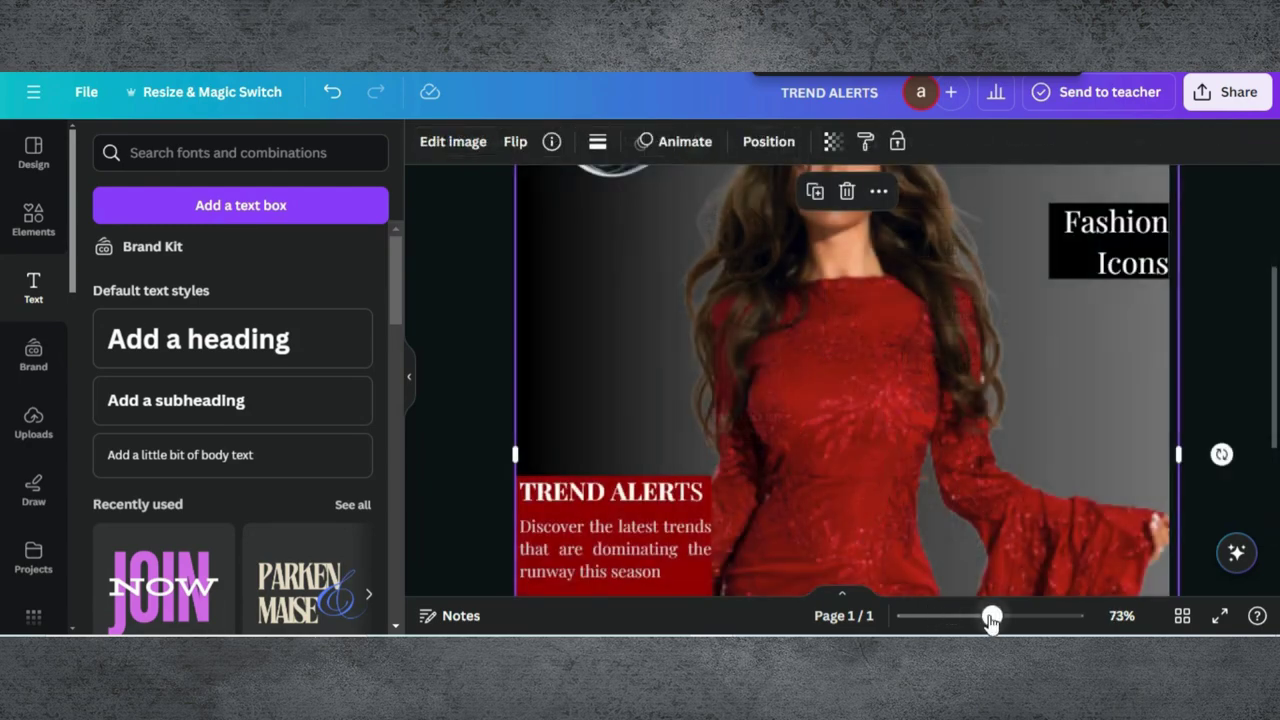
pyautogui.moveTo(990, 620); pyautogui.dragTo(954, 620)
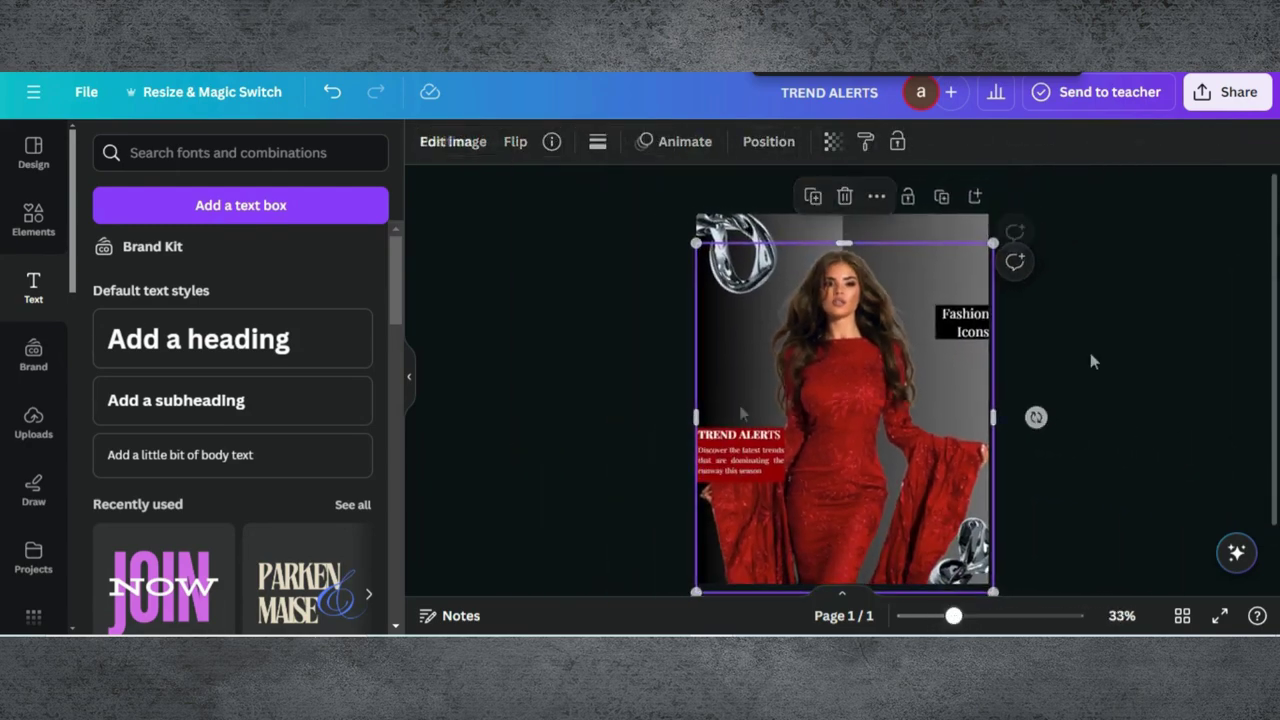
# Add a heading reading "Fashion is about expressing your individuality." and set its font size to 25
pyautogui.click(210, 340)
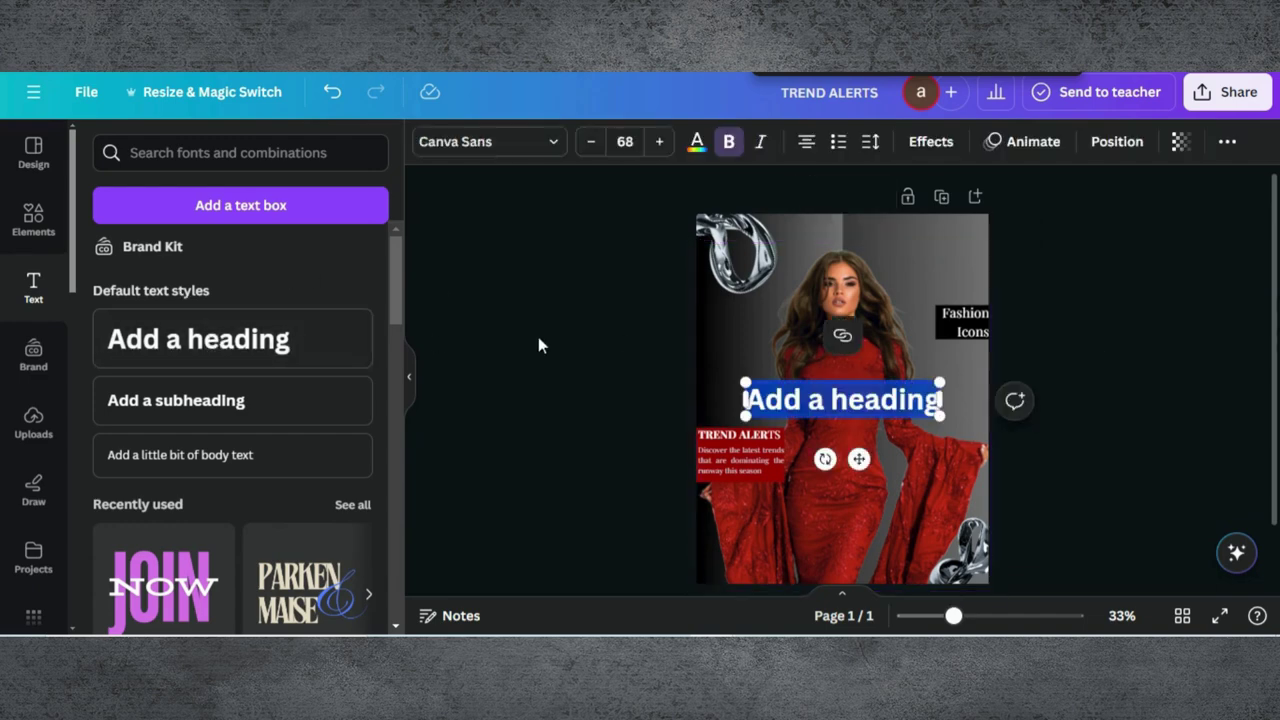
pyautogui.write('Fashion is about expressing your individuality.')
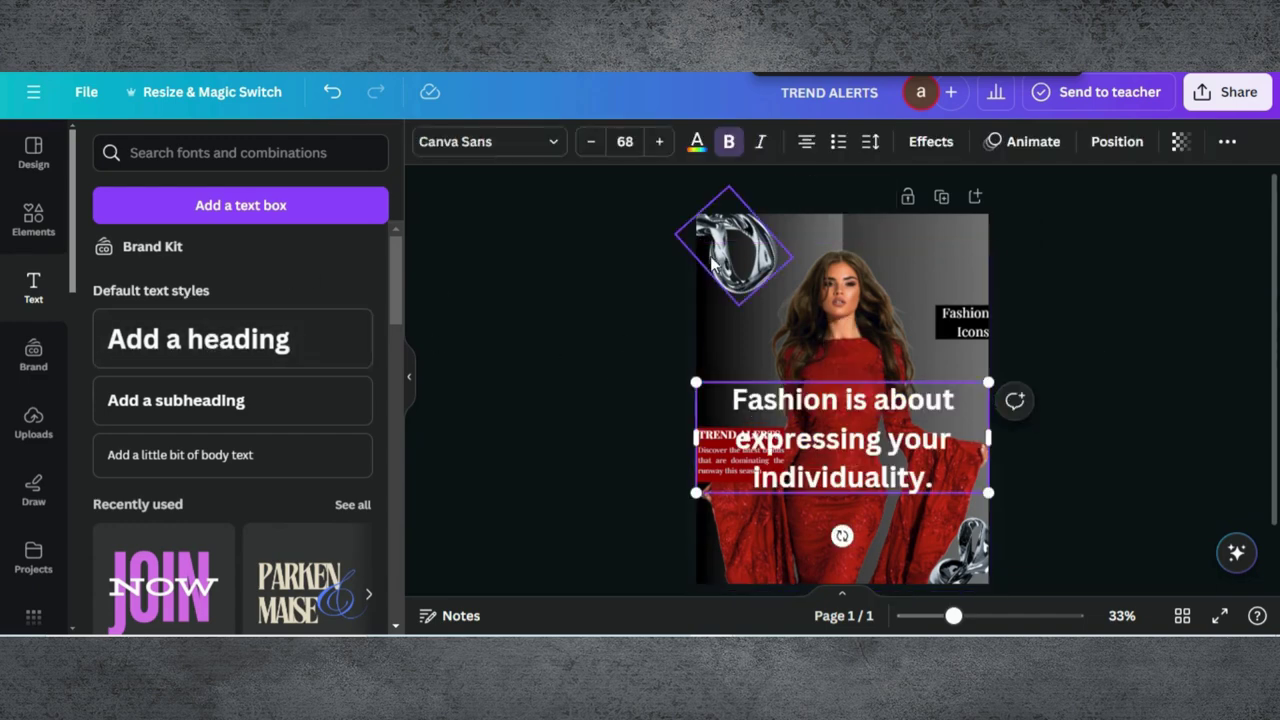
pyautogui.click(638, 141)
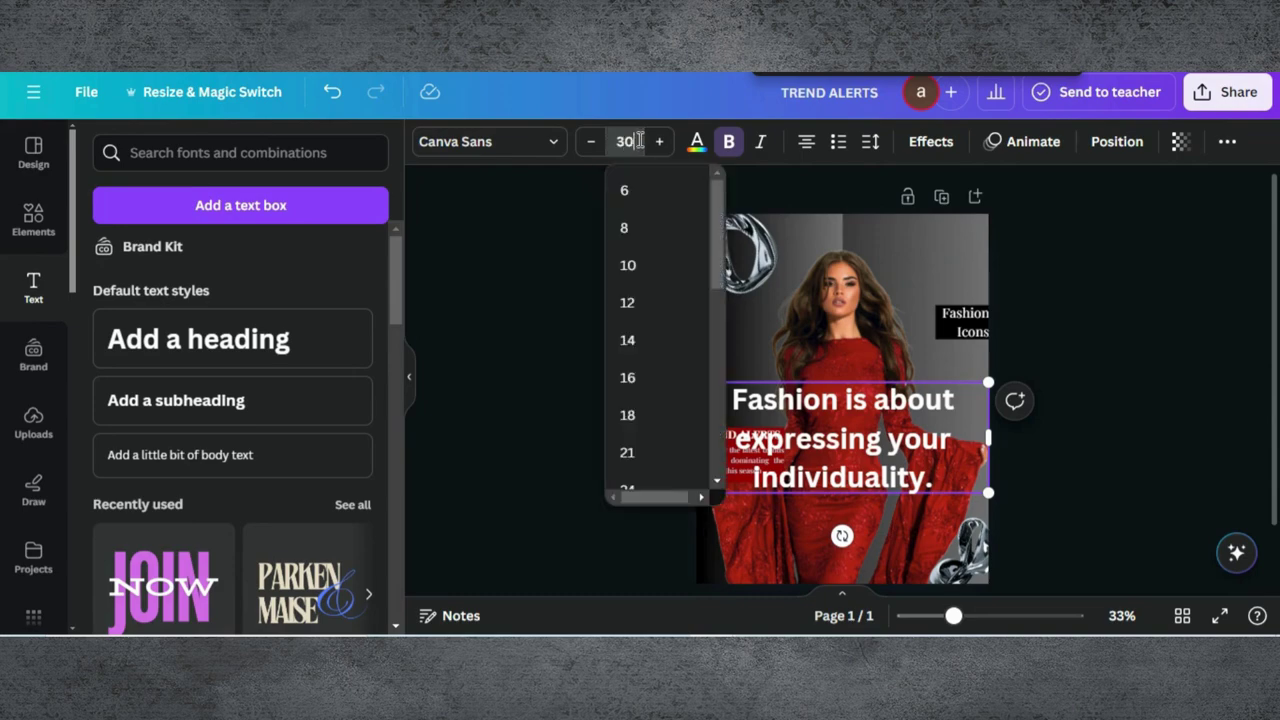
pyautogui.press('Return')
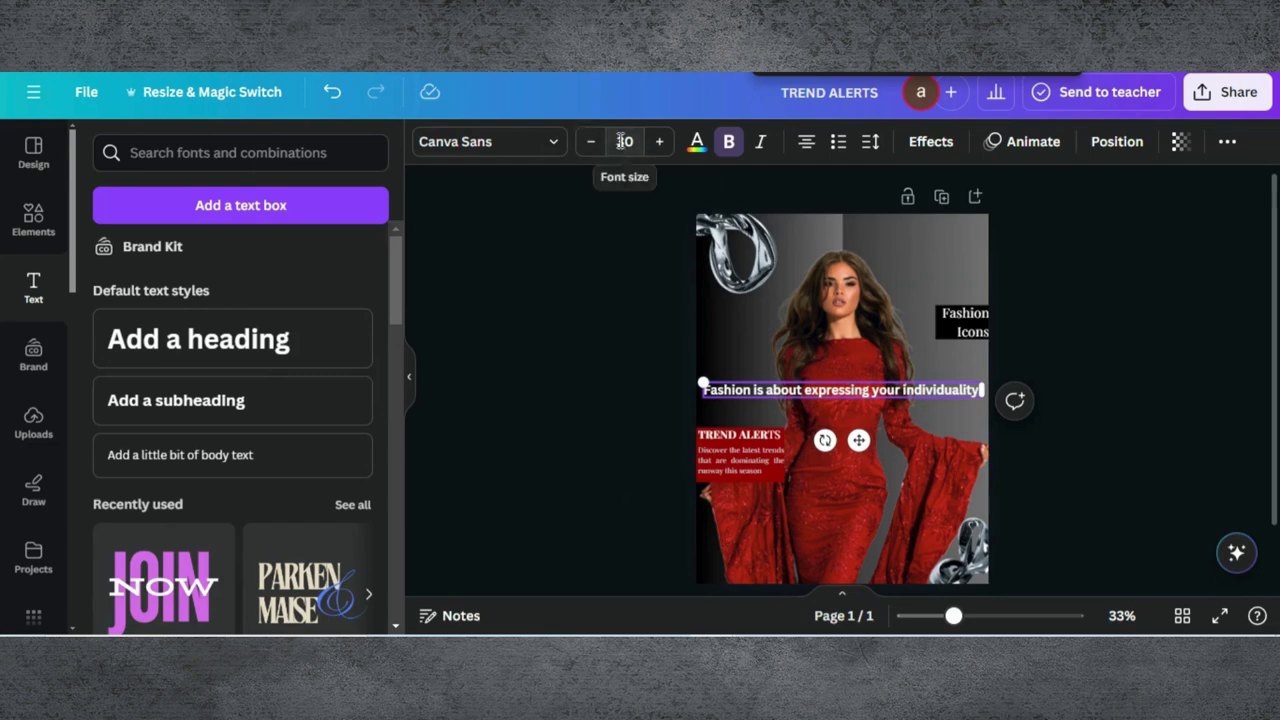
pyautogui.click(622, 141)
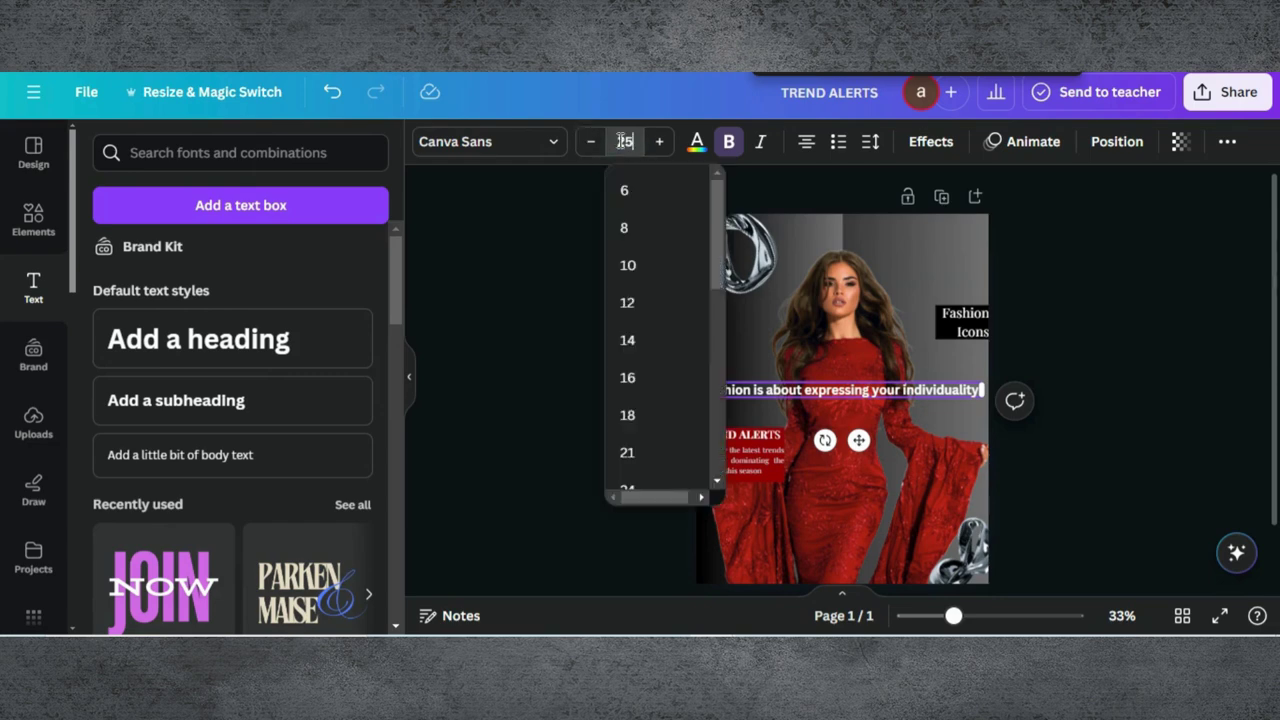
pyautogui.press('Return')
# Change the individuality quote's font to Architype Bayer and place it directly below the red box, starting at the page's left edge
pyautogui.click(545, 141)
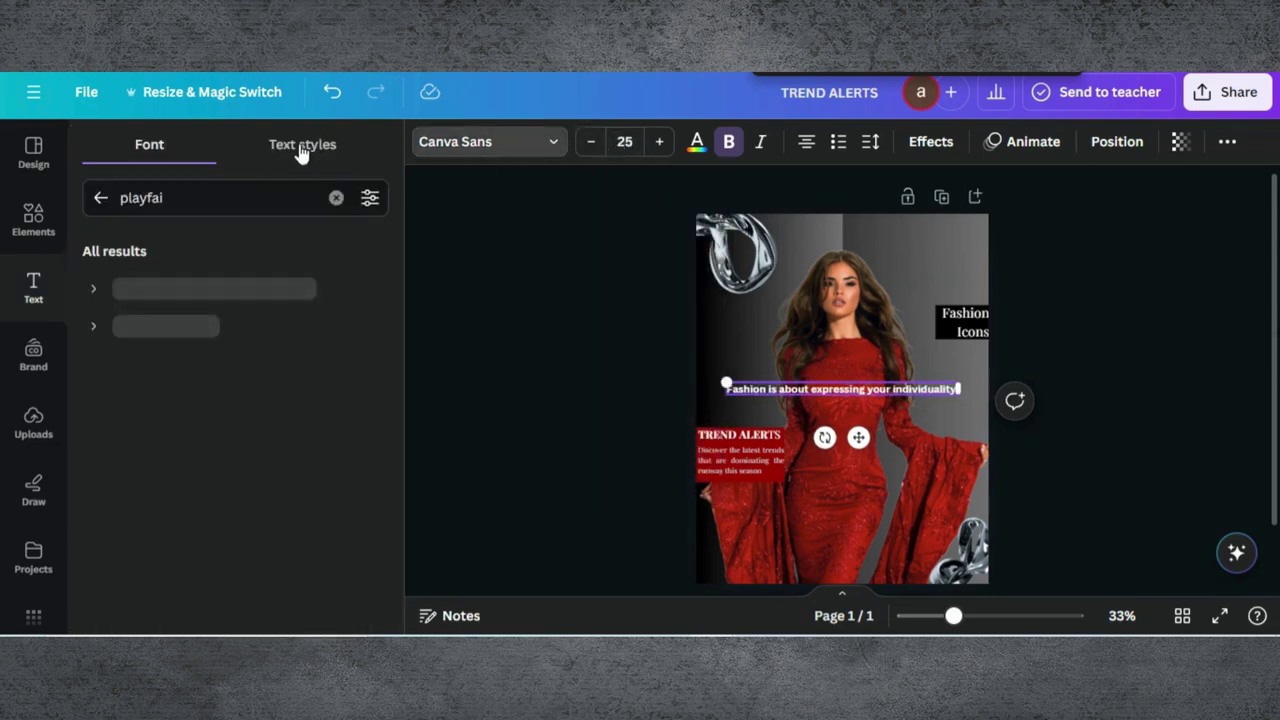
pyautogui.click(336, 197)
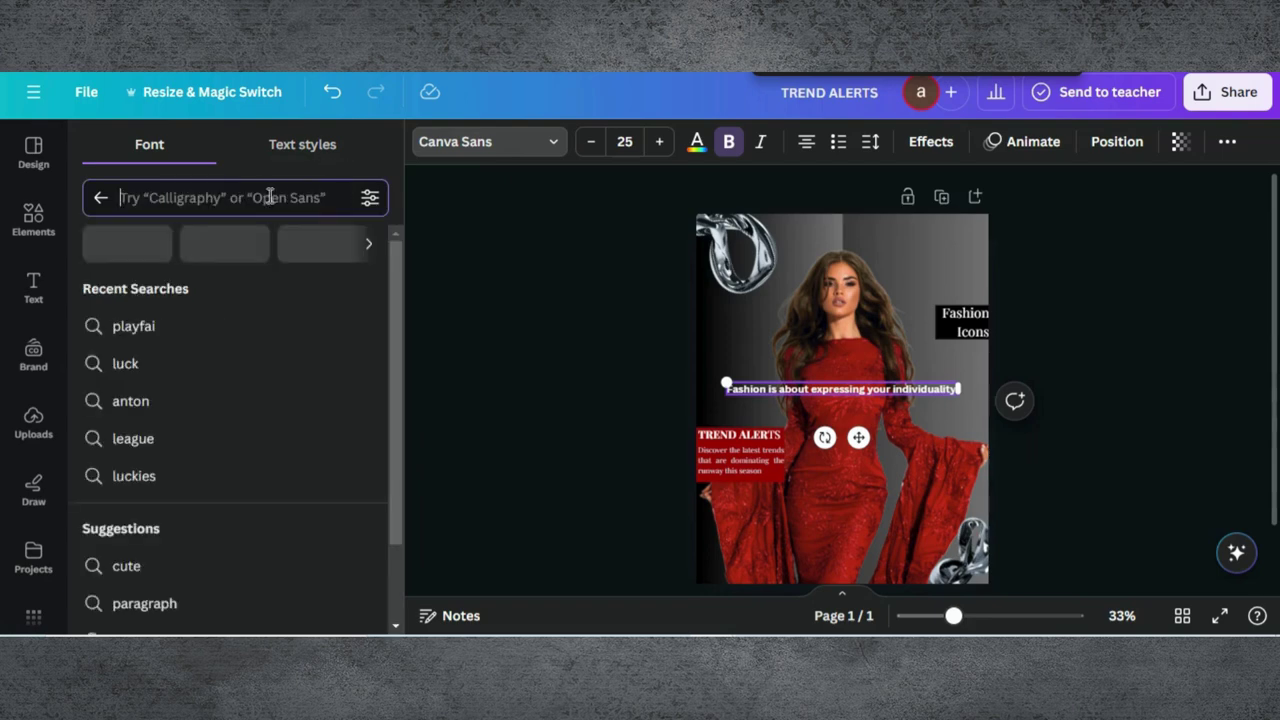
pyautogui.write('ar')
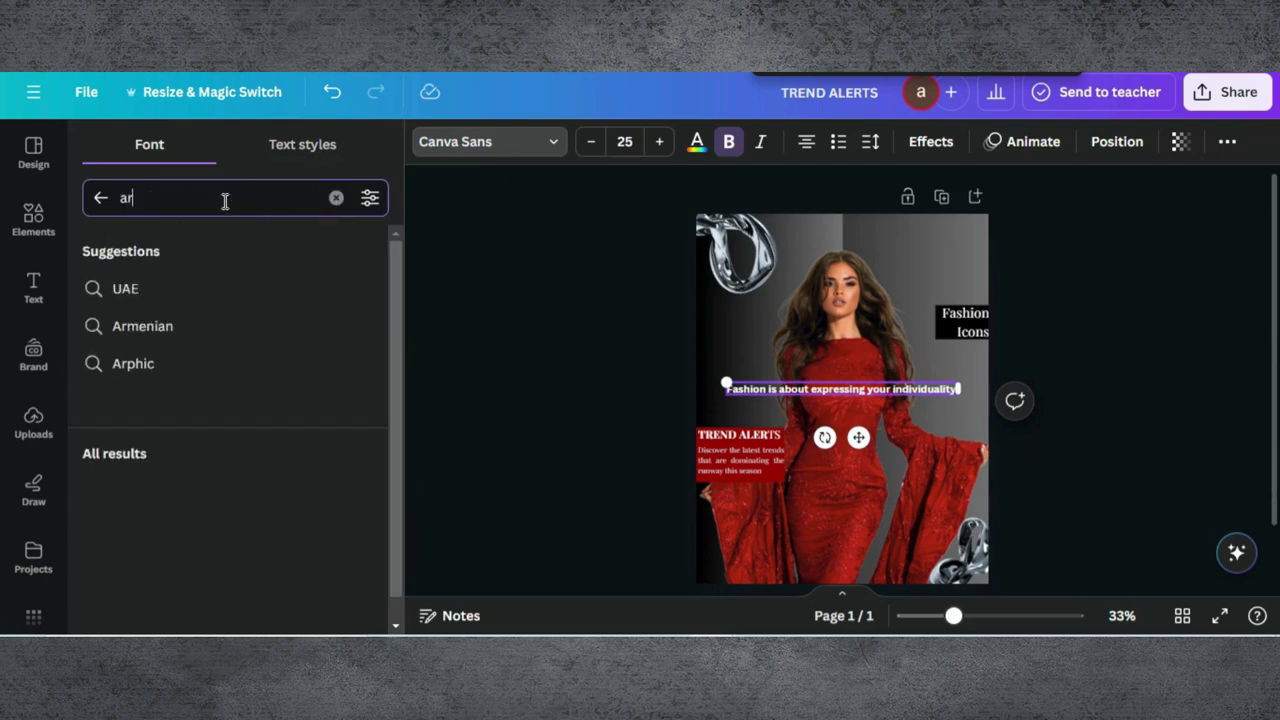
pyautogui.write('chity')
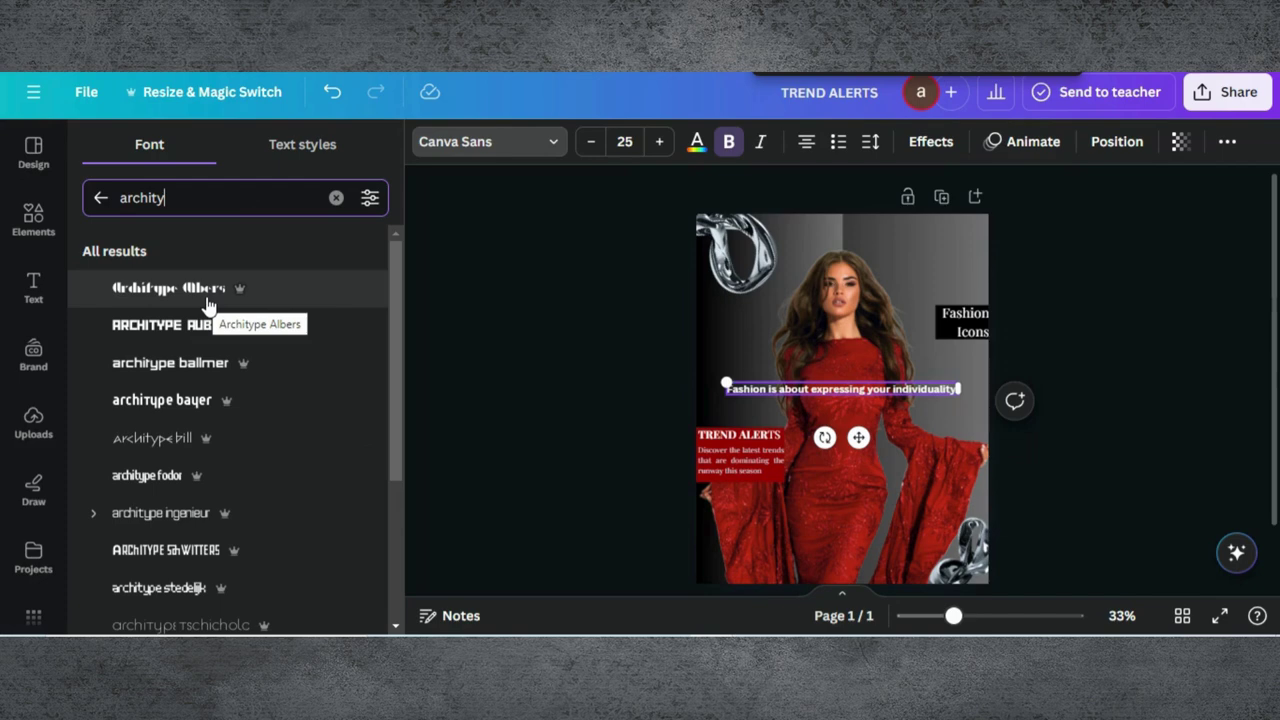
pyautogui.click(189, 399)
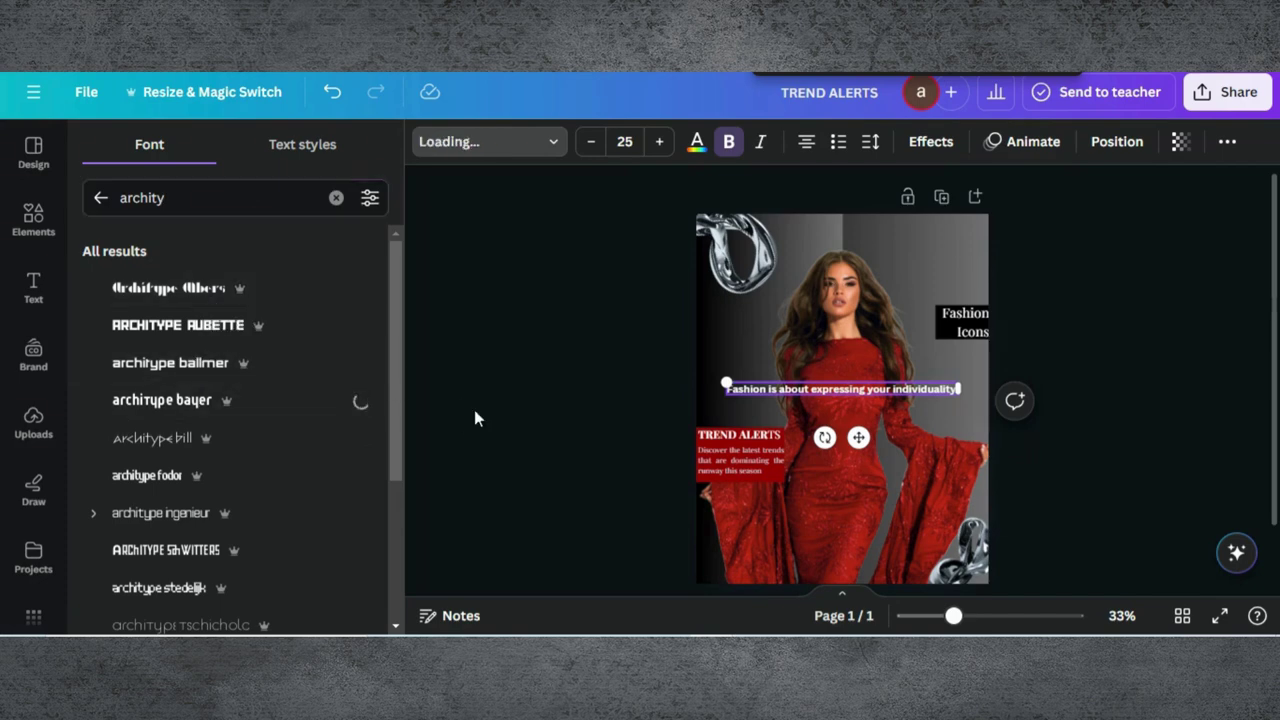
pyautogui.moveTo(859, 437); pyautogui.dragTo(810, 544)
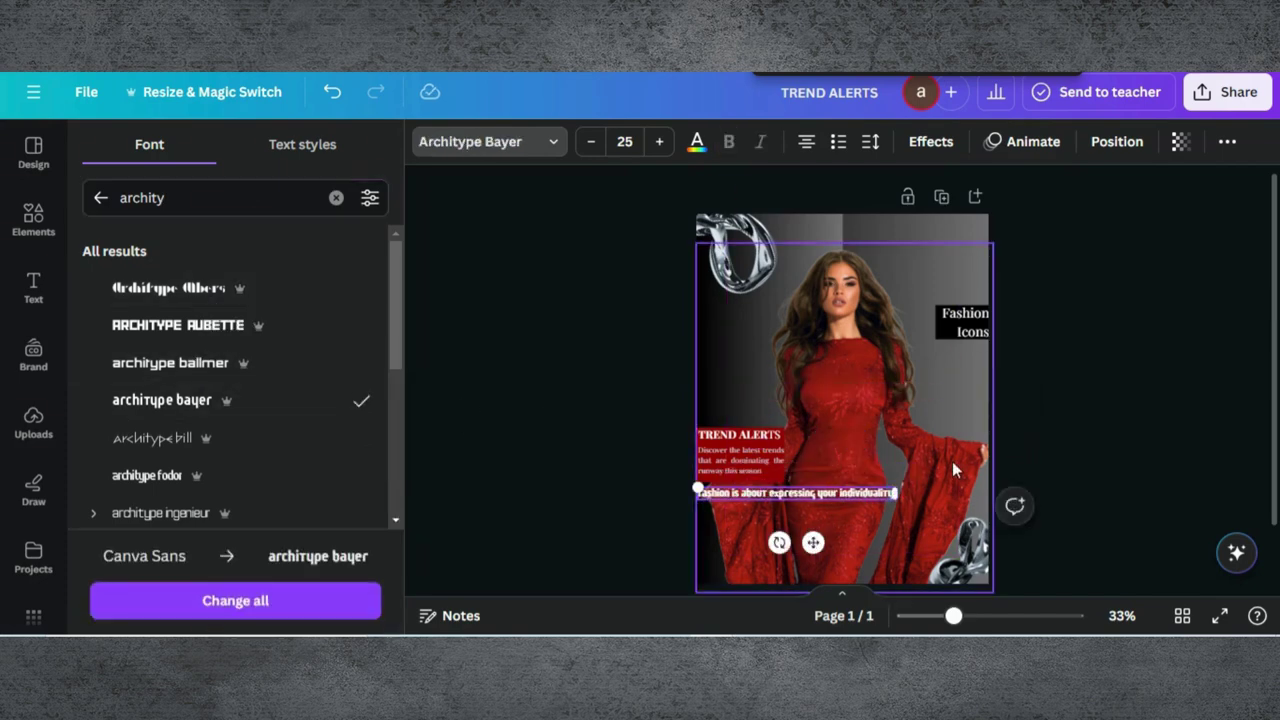
pyautogui.click(1074, 432)
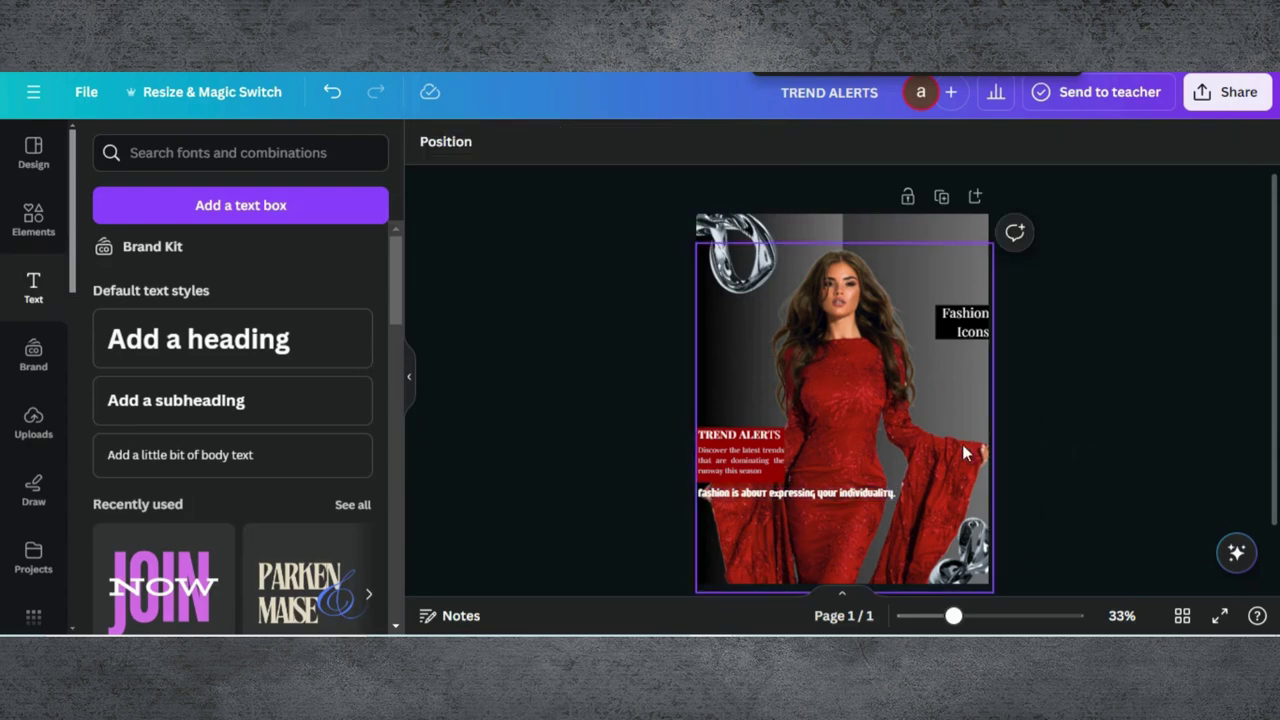
pyautogui.click(845, 488)
pyautogui.click(463, 422)
# Add a heading reading "Embrace", move it to the left of the woman's shoulder and set its font size to 40
pyautogui.click(193, 355)
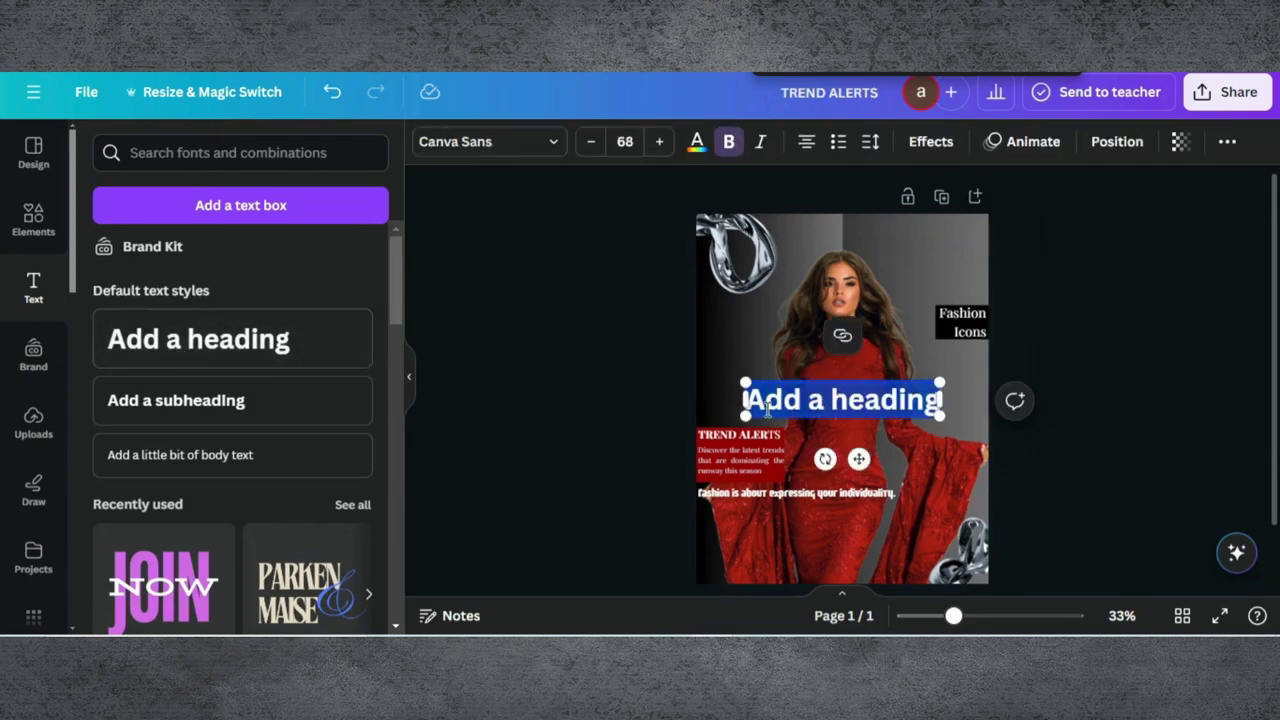
pyautogui.write('Embrace!')
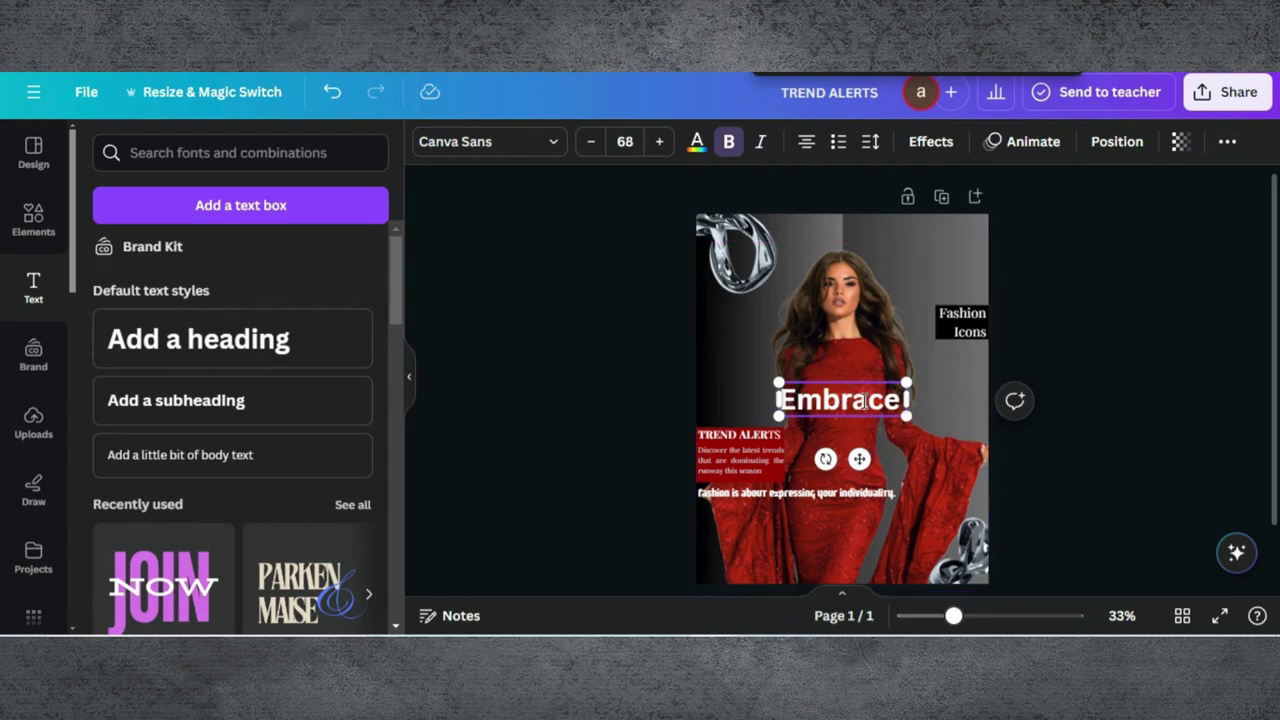
pyautogui.moveTo(859, 459); pyautogui.dragTo(772, 391)
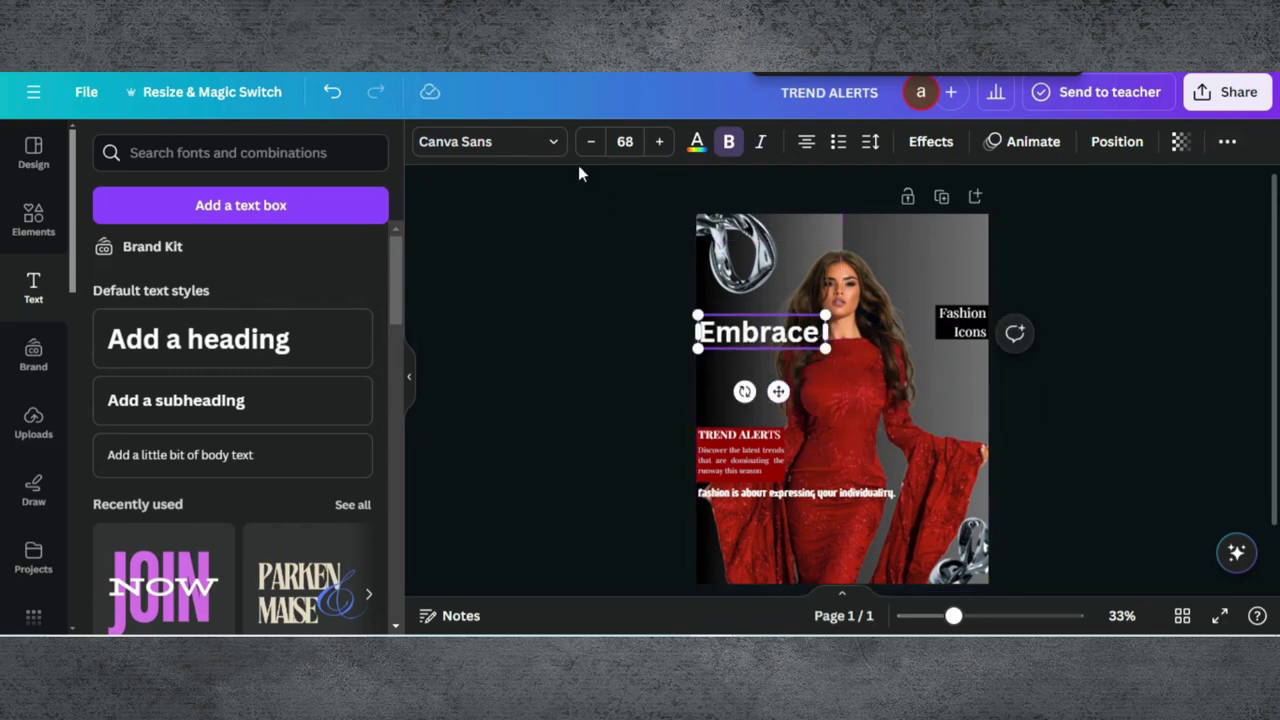
pyautogui.click(625, 143)
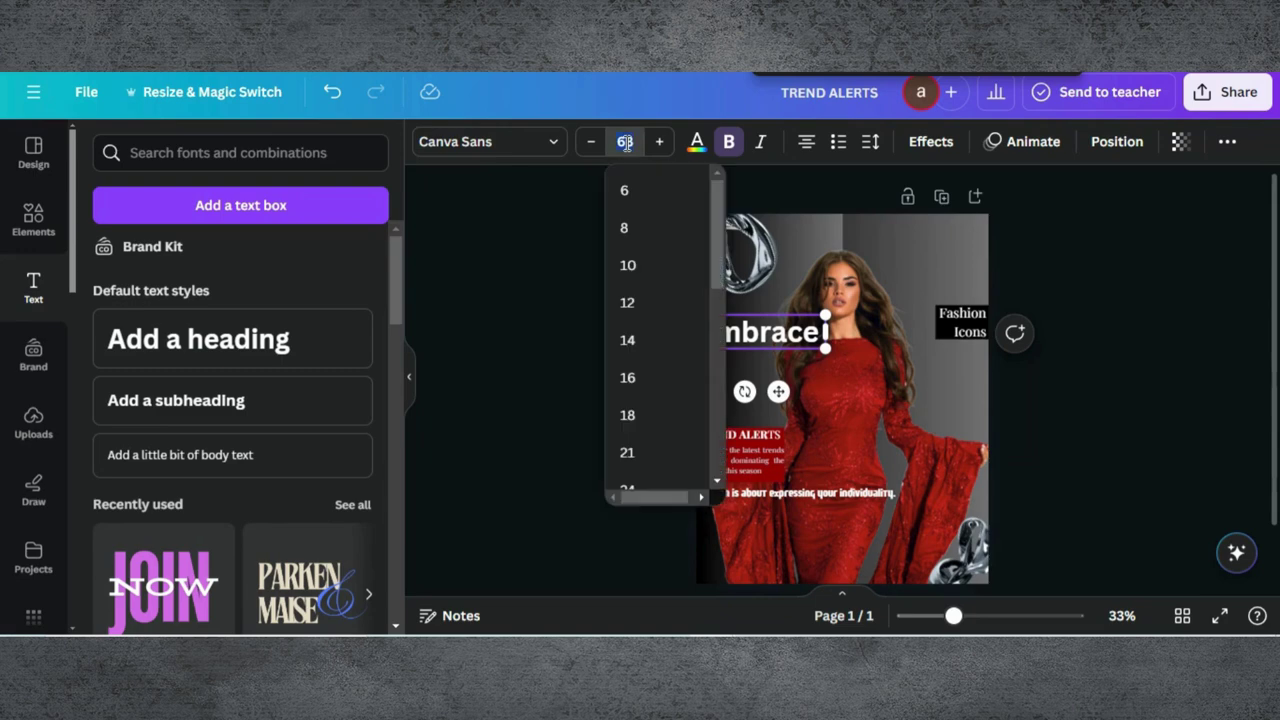
pyautogui.write('40')
pyautogui.press('Return')
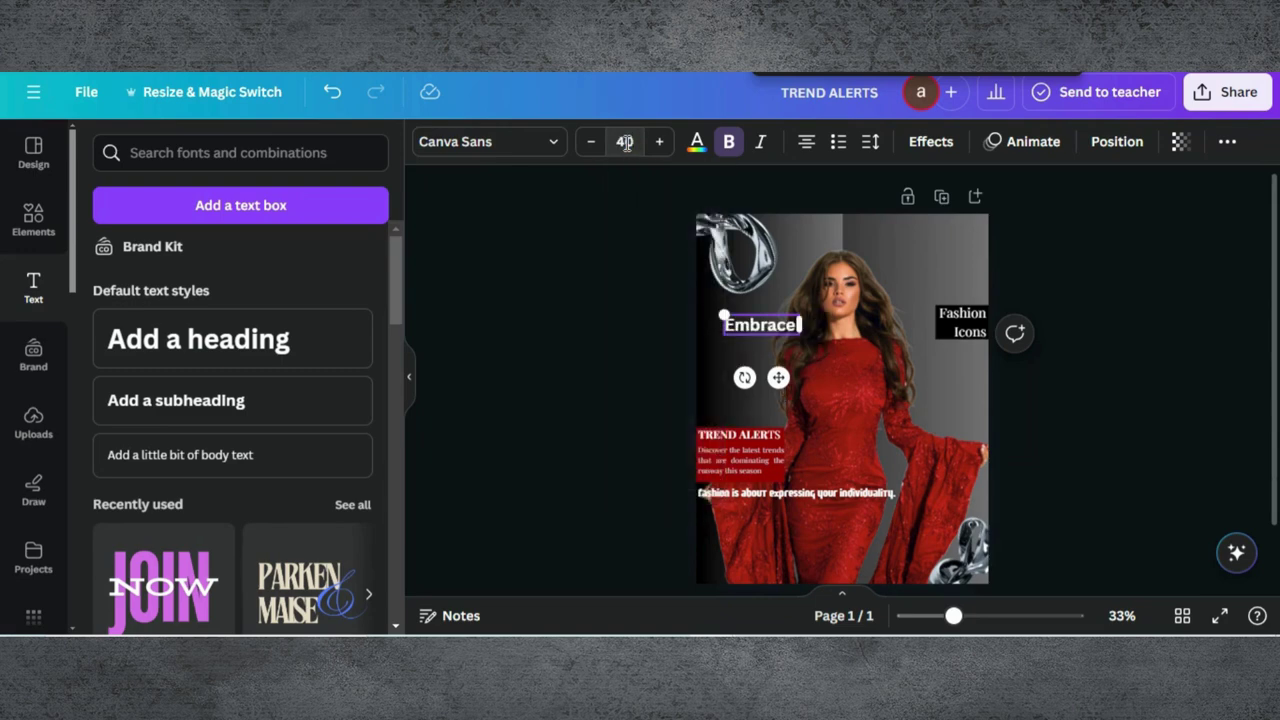
# Change the "Embrace" heading's font to Playfair Display and place it beneath the upper chrome blob, clear of the woman's hair
pyautogui.click(553, 148)
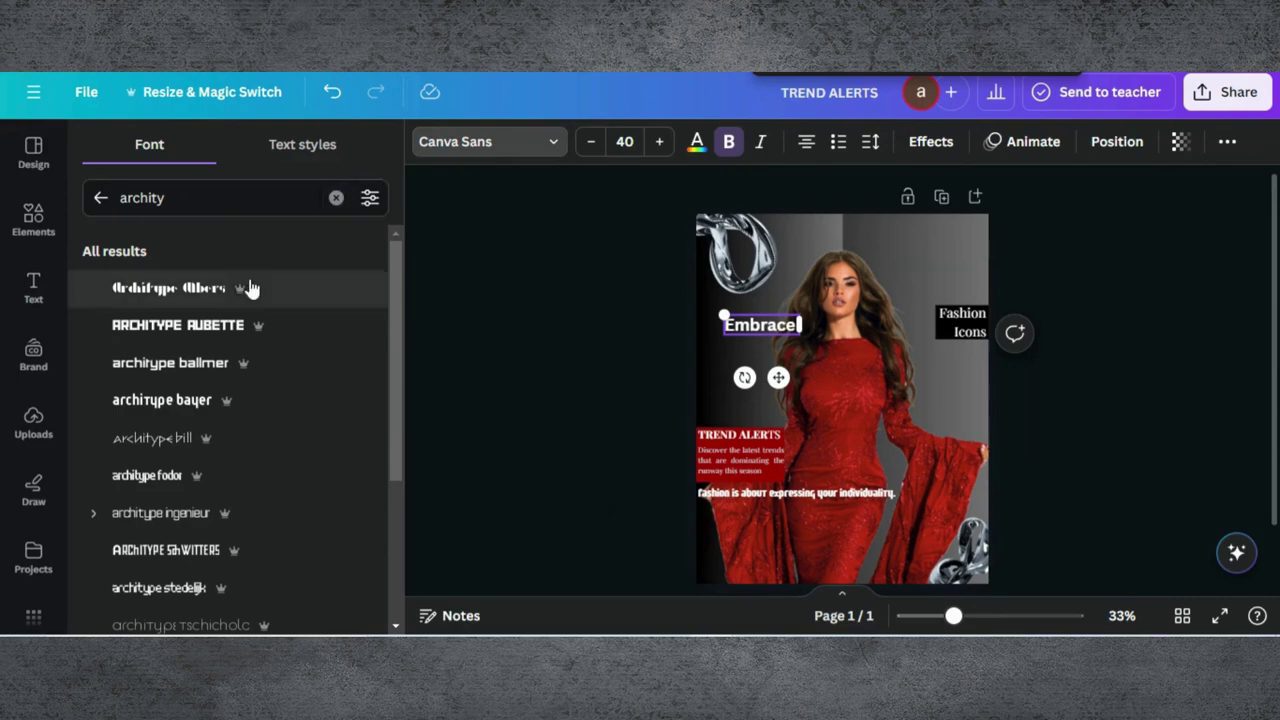
pyautogui.click(336, 197)
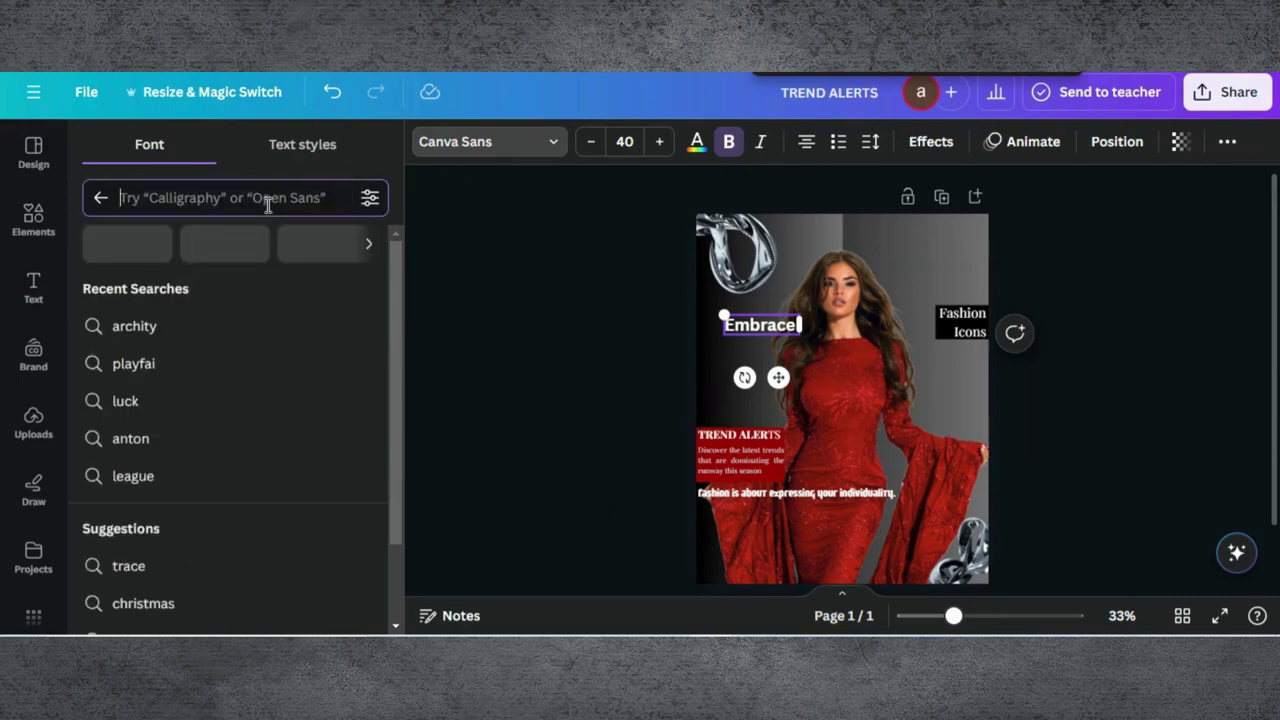
pyautogui.click(100, 198)
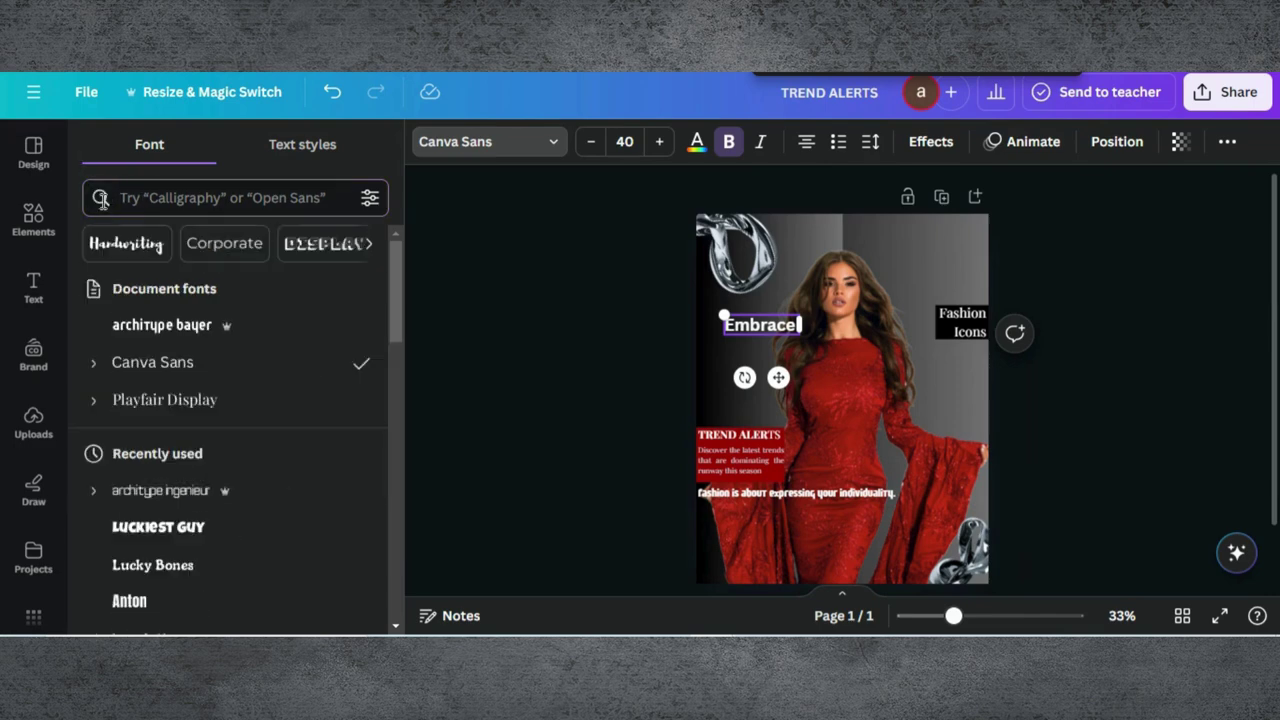
pyautogui.click(177, 399)
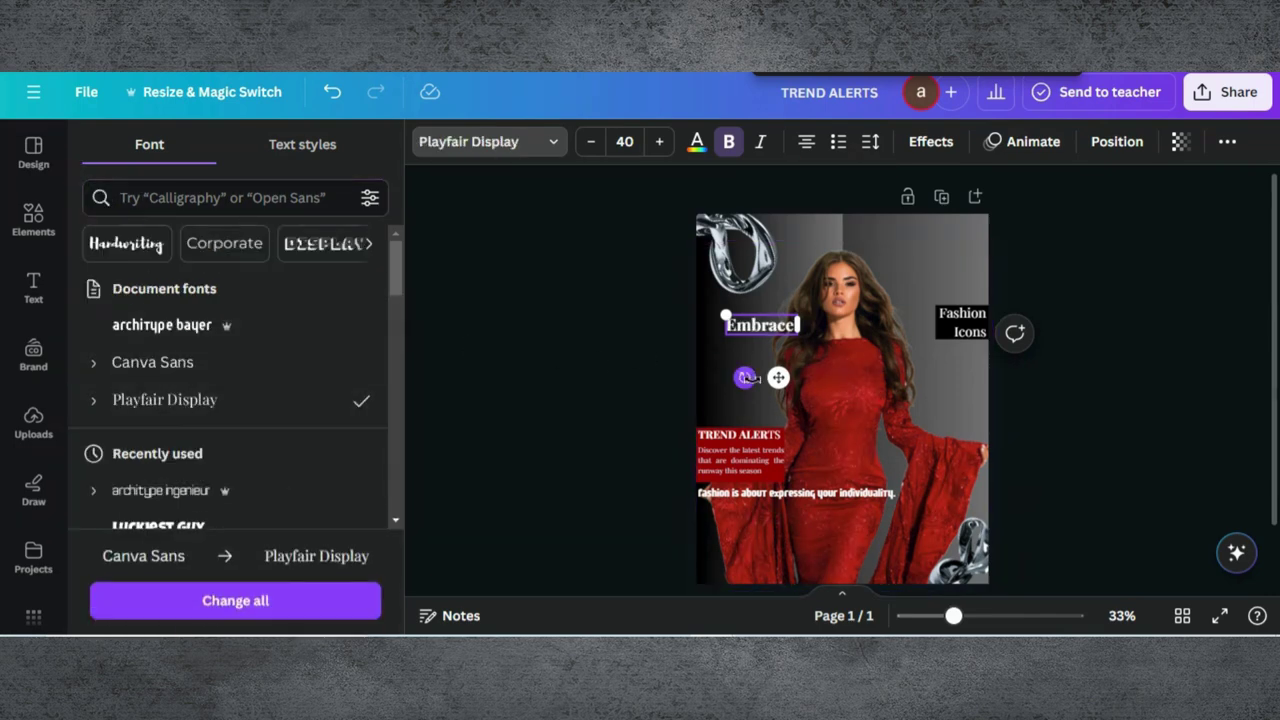
pyautogui.moveTo(778, 377); pyautogui.dragTo(762, 376)
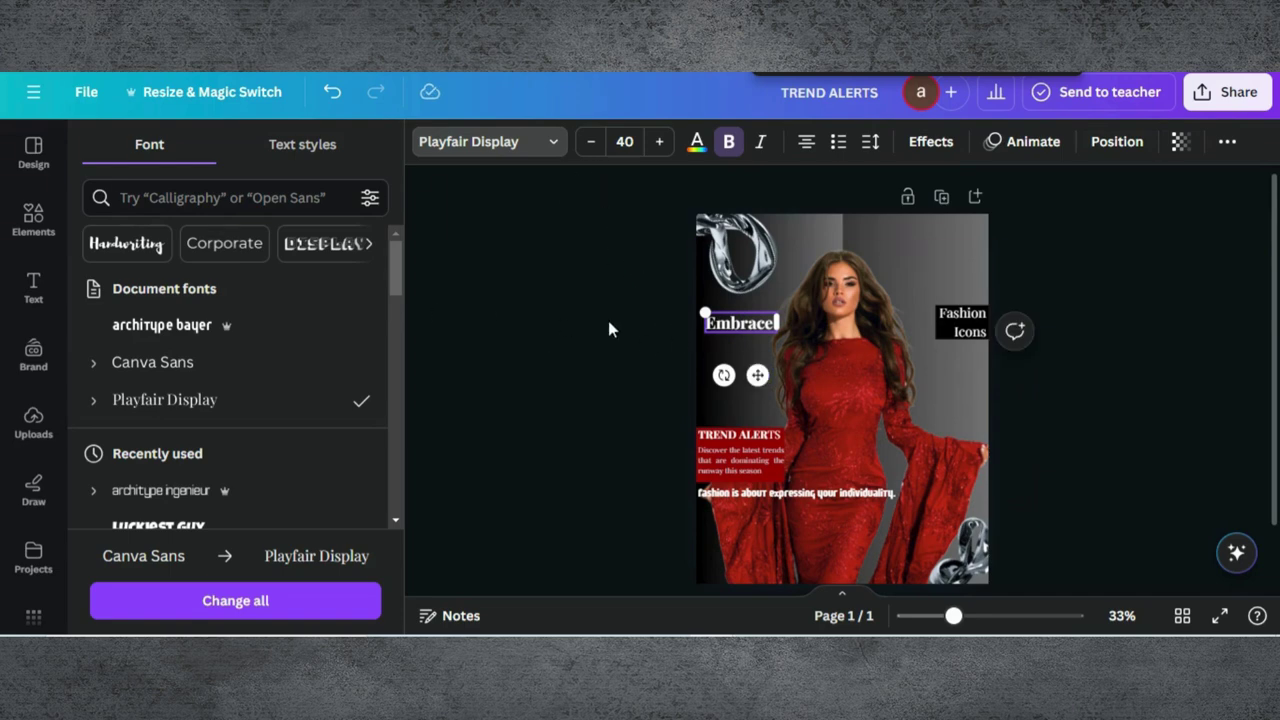
# Duplicate the "Embrace" heading, place the copy directly beneath it and change the copy's text to "Your Unique Style"
pyautogui.click(795, 360)
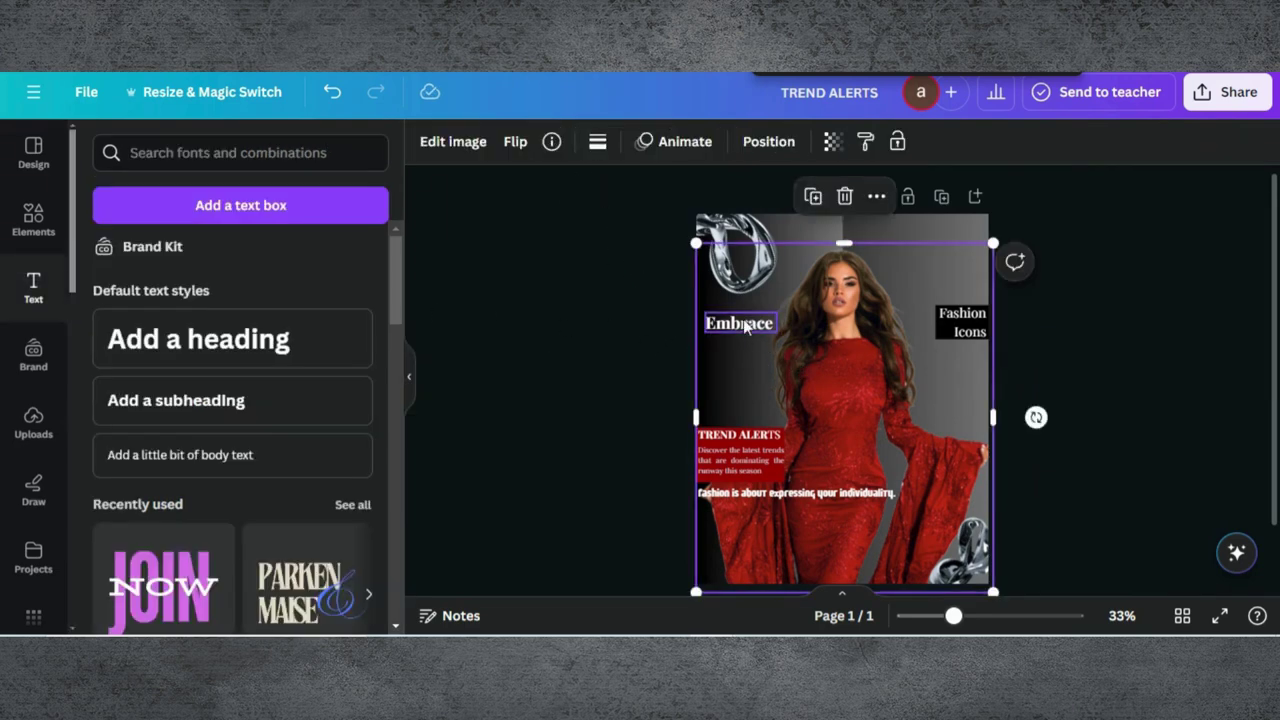
pyautogui.click(740, 323)
pyautogui.click(713, 270)
pyautogui.moveTo(742, 330); pyautogui.dragTo(738, 360)
pyautogui.doubleClick(737, 352)
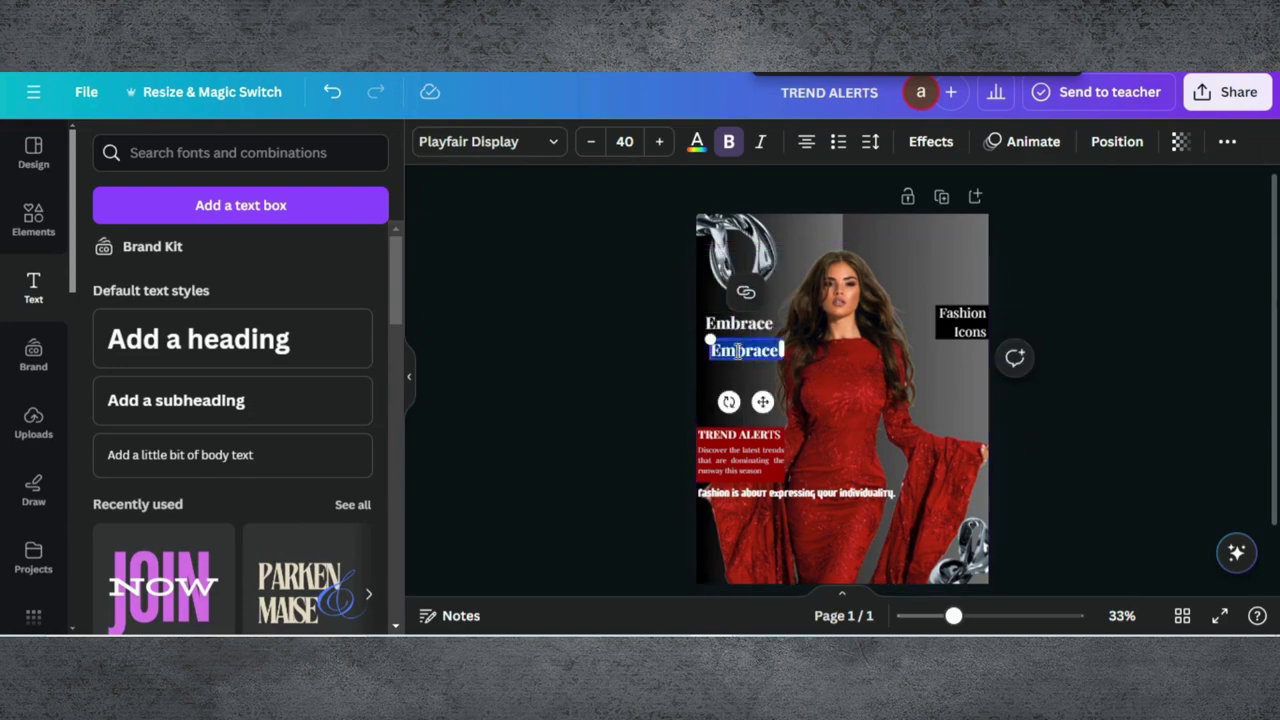
pyautogui.write('Embrace Your Unique Style')
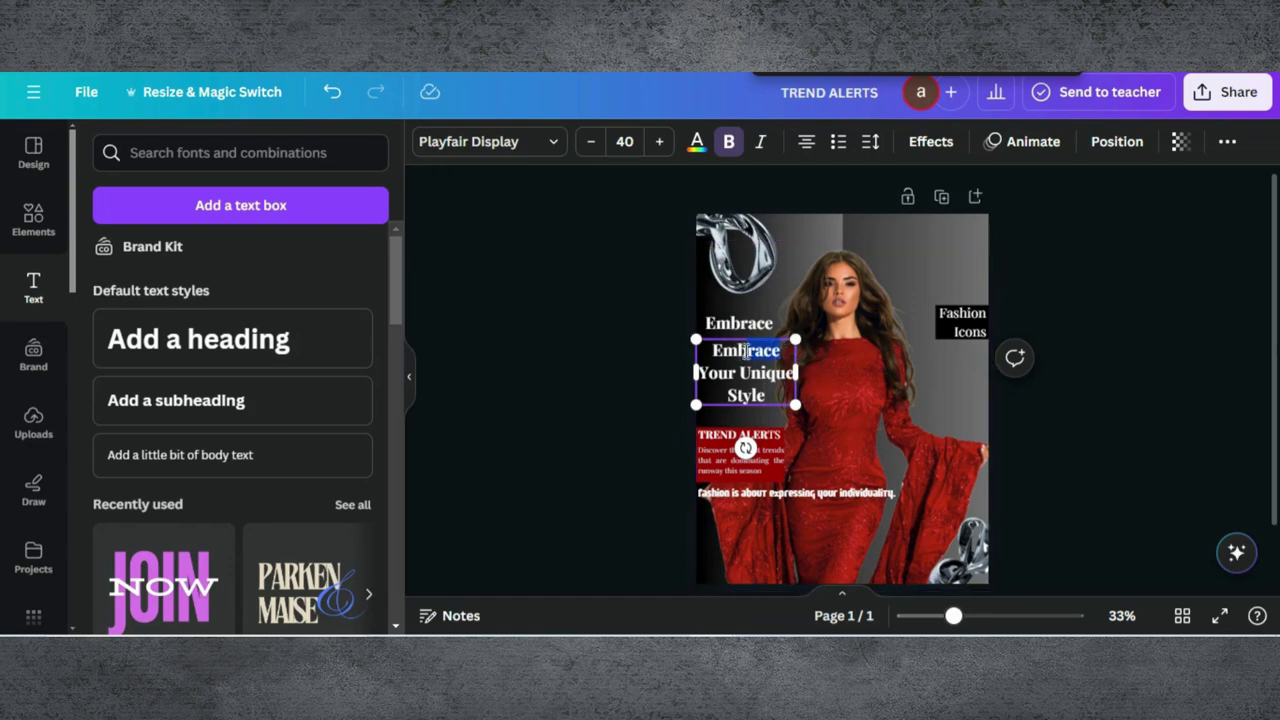
pyautogui.press('BackSpace')
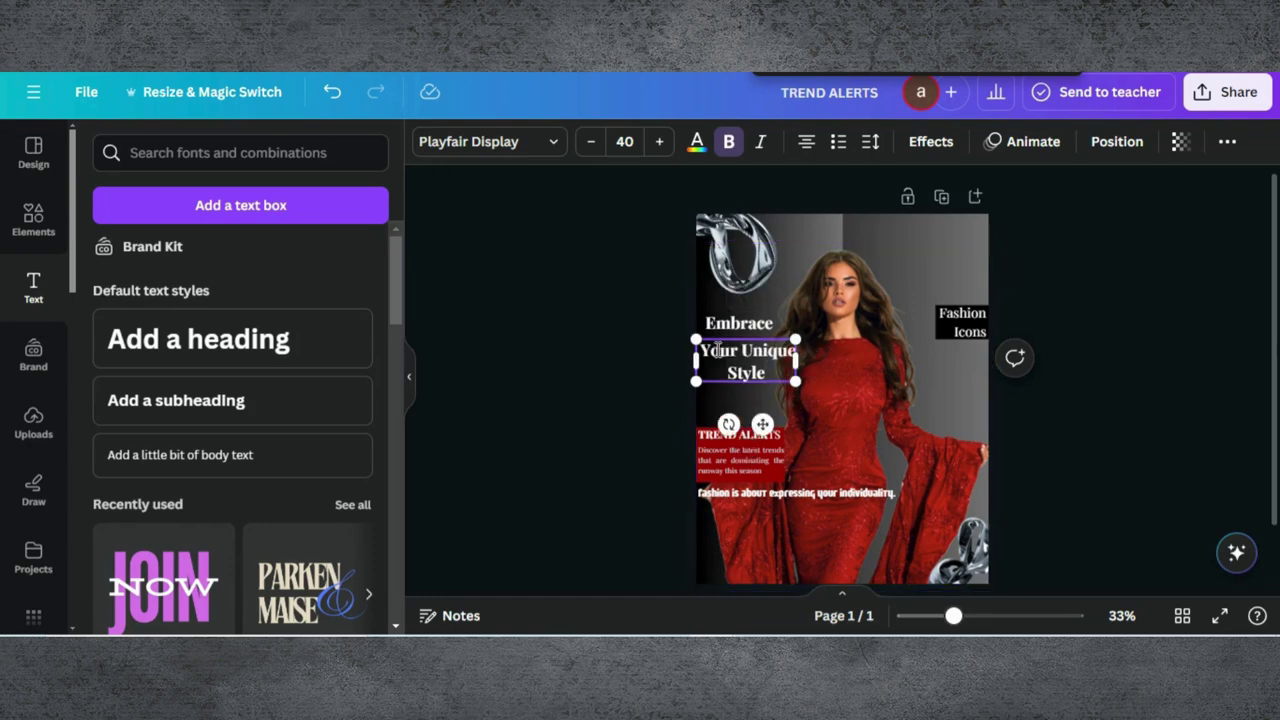
# Set the "Your Unique Style" text to size 25, tuck it closely under "Embrace" and turn off its bold formatting
pyautogui.click(551, 142)
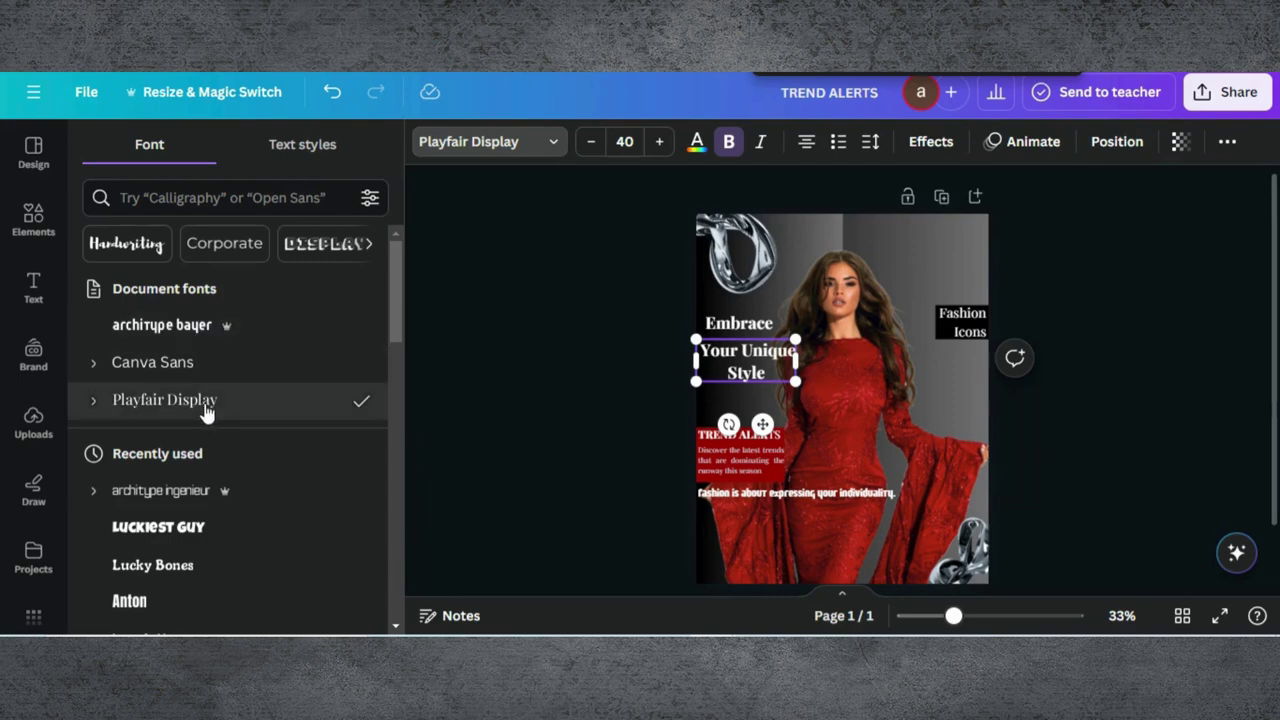
pyautogui.click(631, 142)
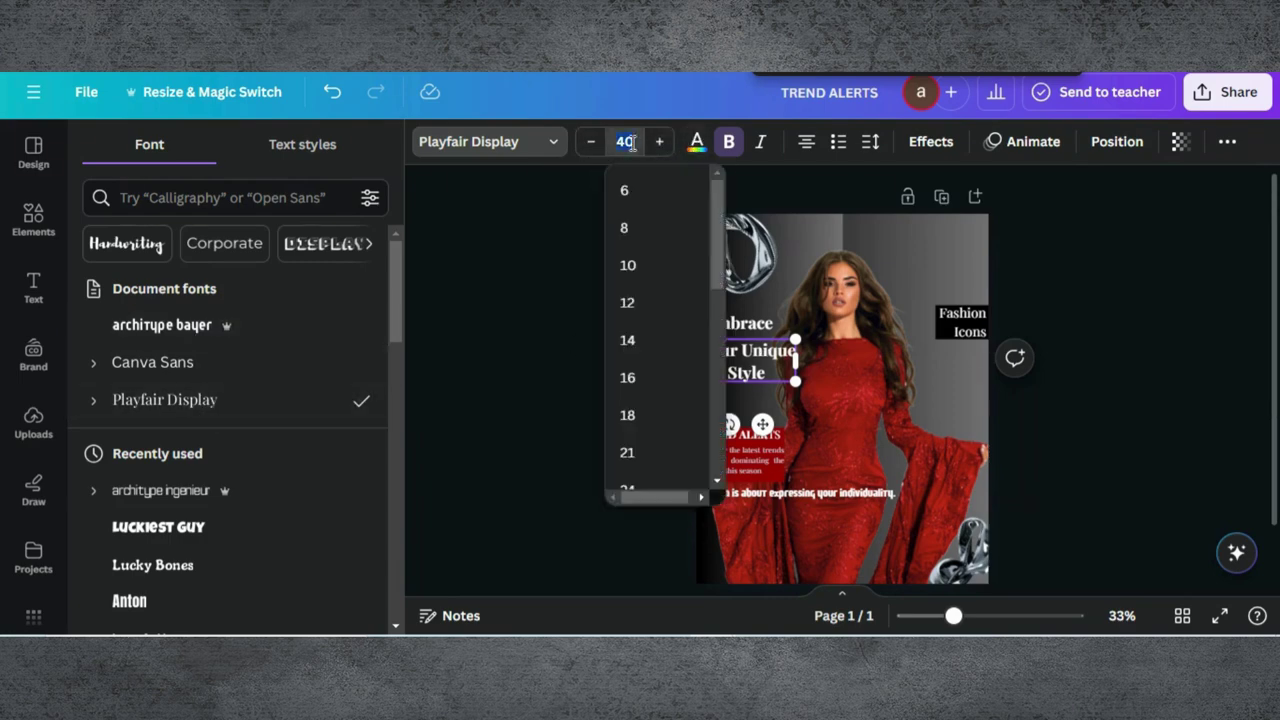
pyautogui.write('25')
pyautogui.press('Return')
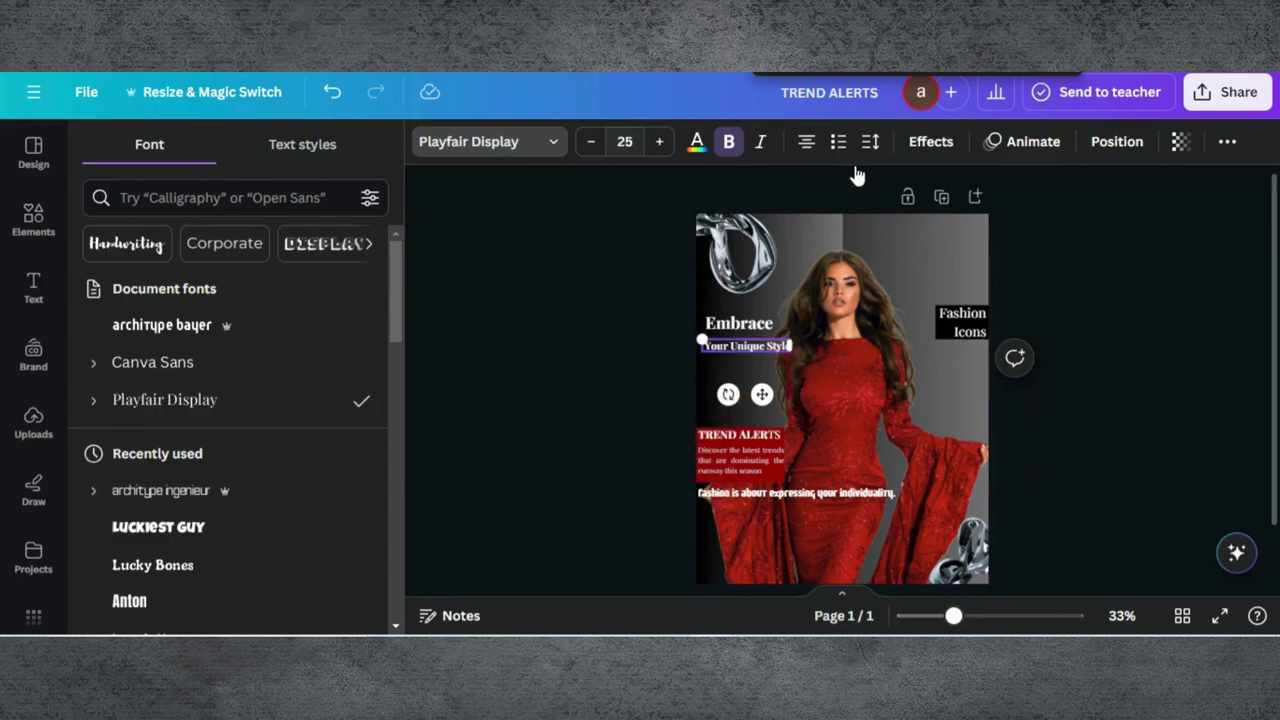
pyautogui.moveTo(753, 326); pyautogui.dragTo(749, 336)
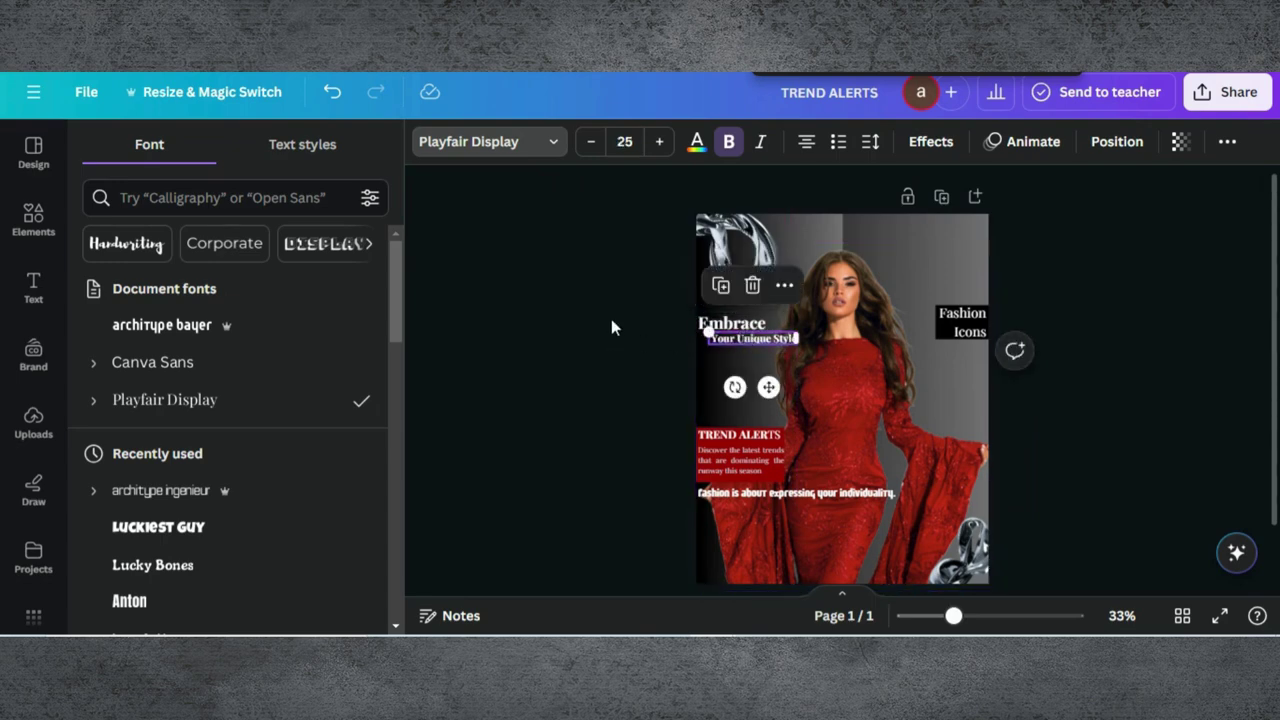
pyautogui.click(729, 143)
pyautogui.click(610, 348)
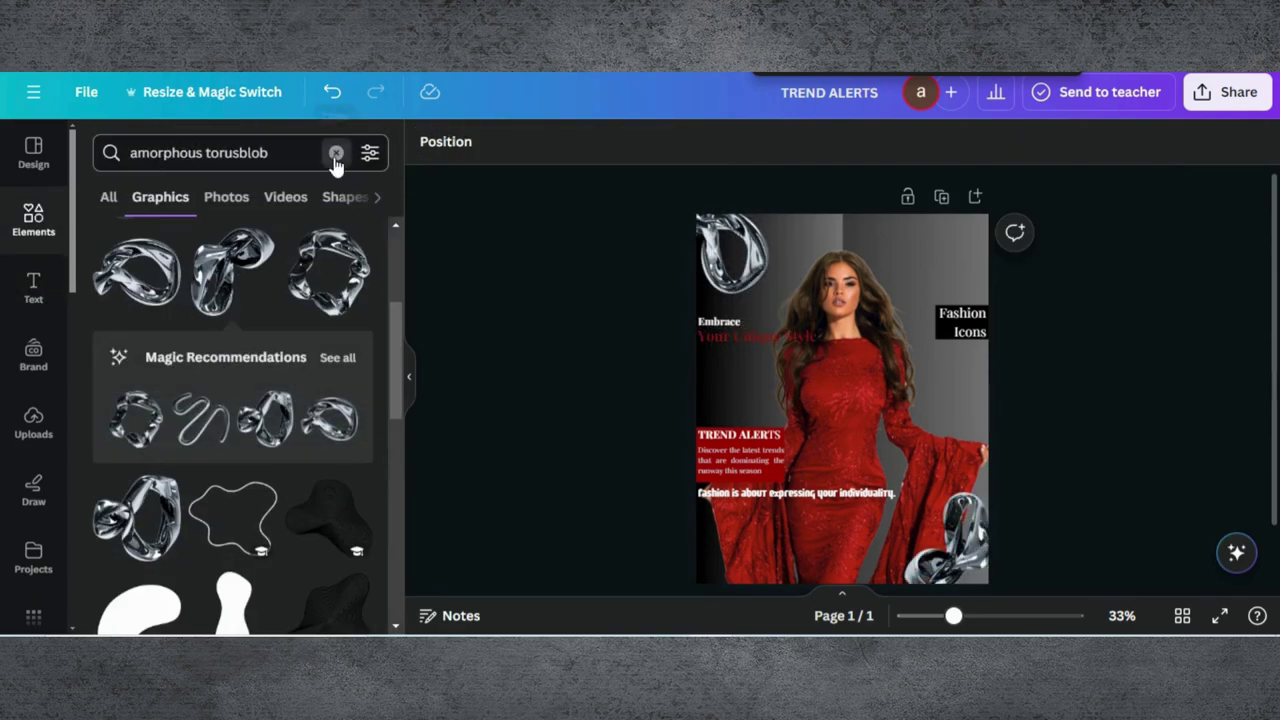
# Search the elements for "quote box", add the thin outlined frame with quotation marks and place it on the dress below the individuality quote
pyautogui.click(336, 153)
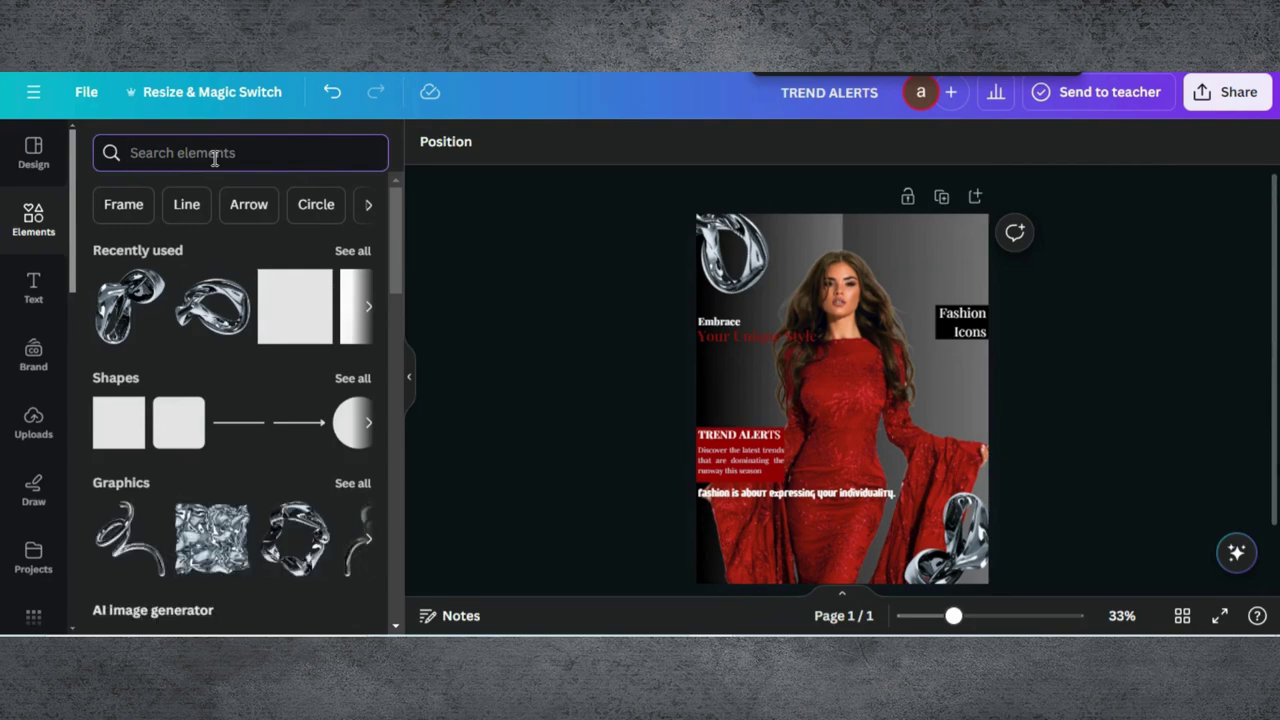
pyautogui.write('qu')
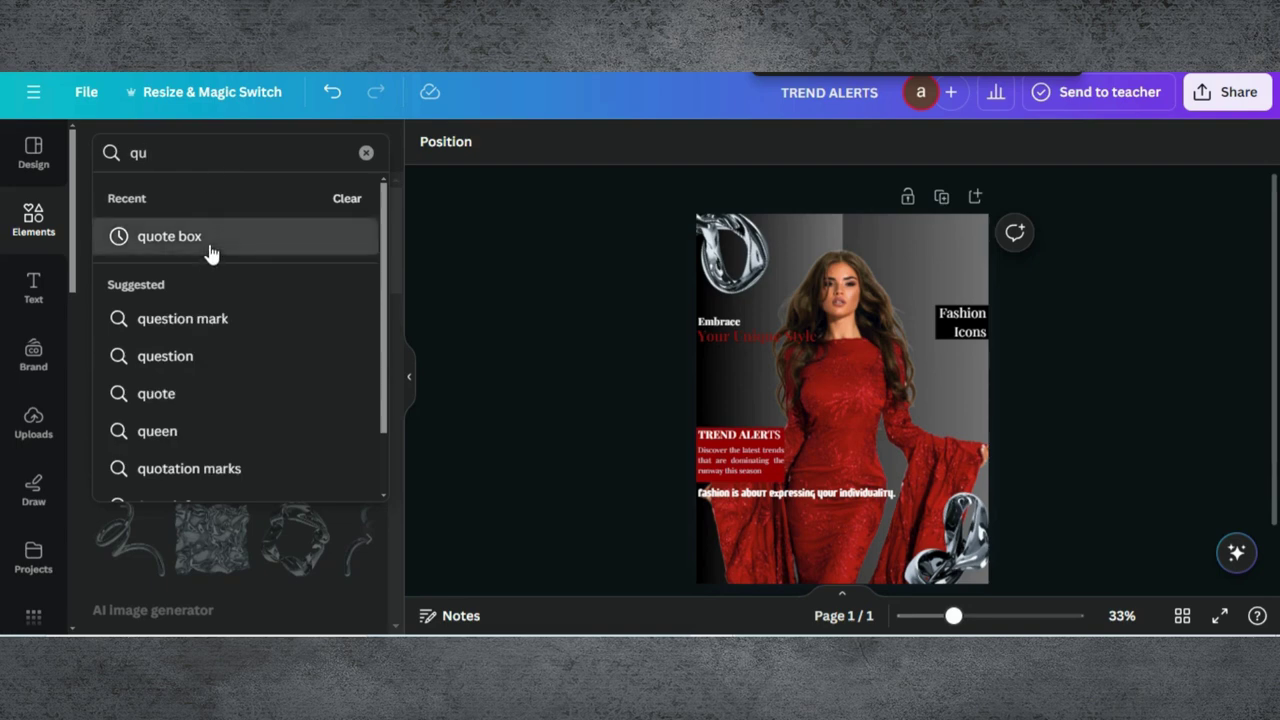
pyautogui.click(209, 246)
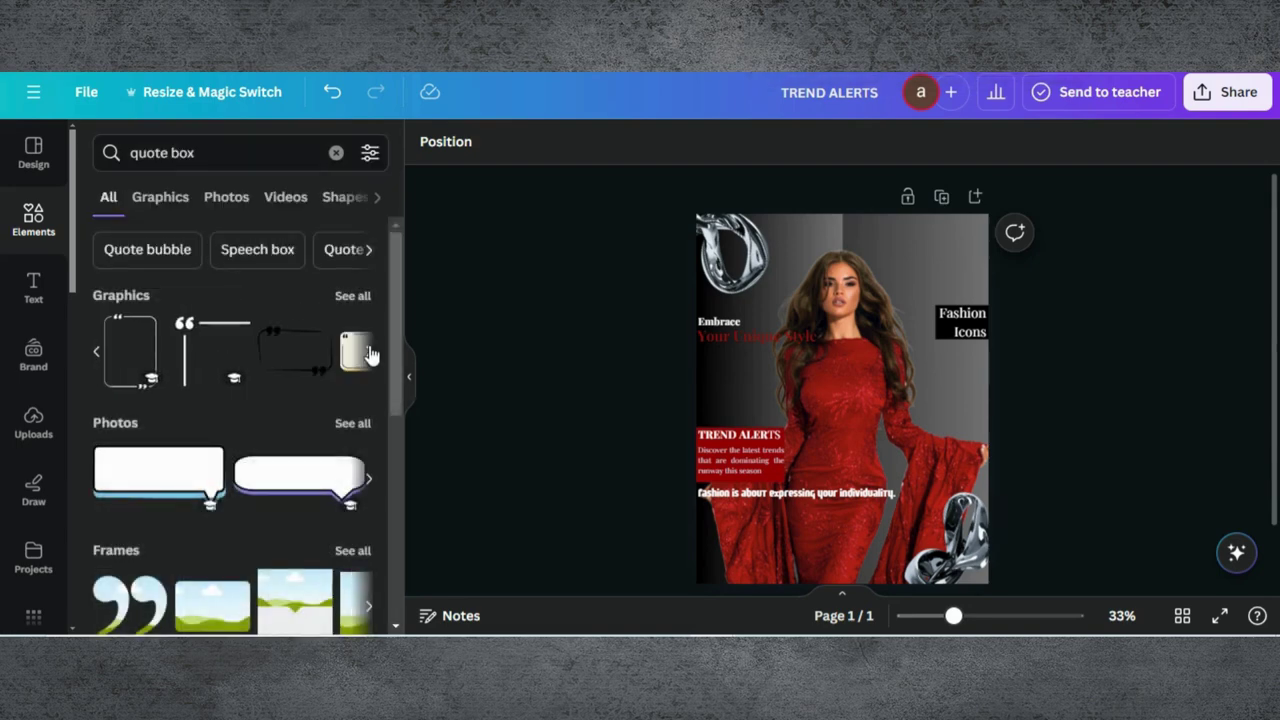
pyautogui.click(369, 354)
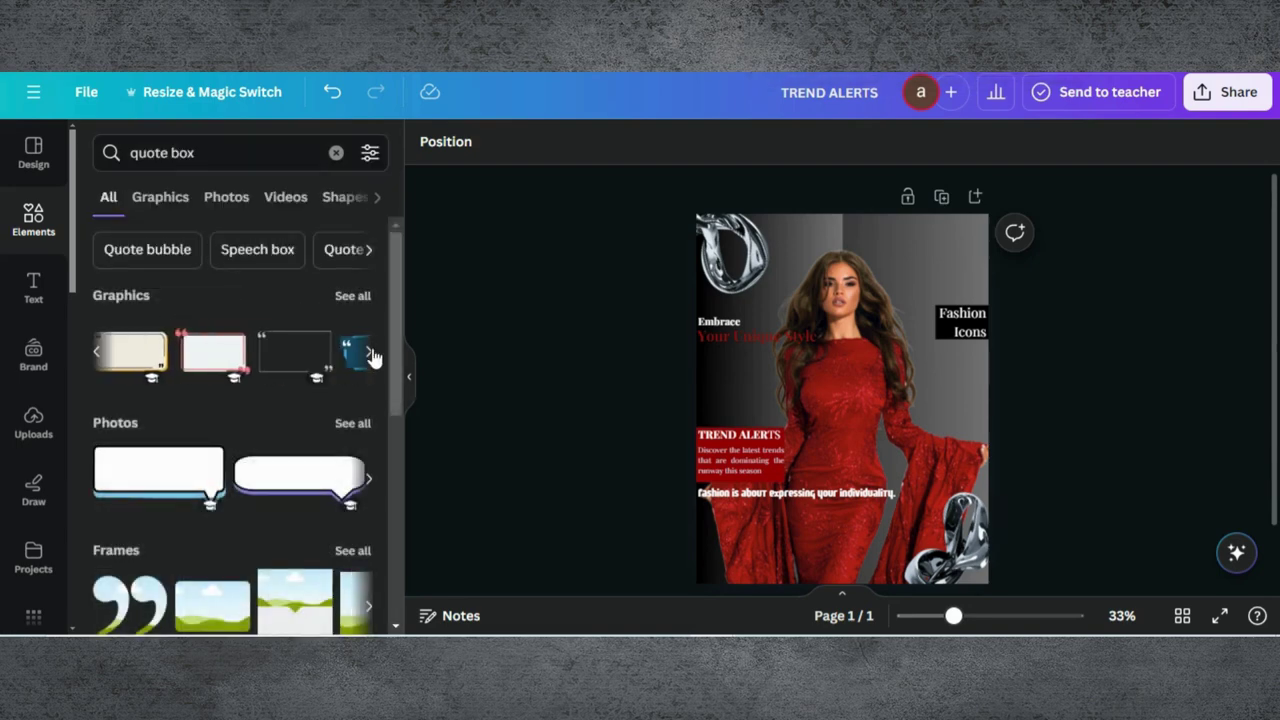
pyautogui.click(297, 355)
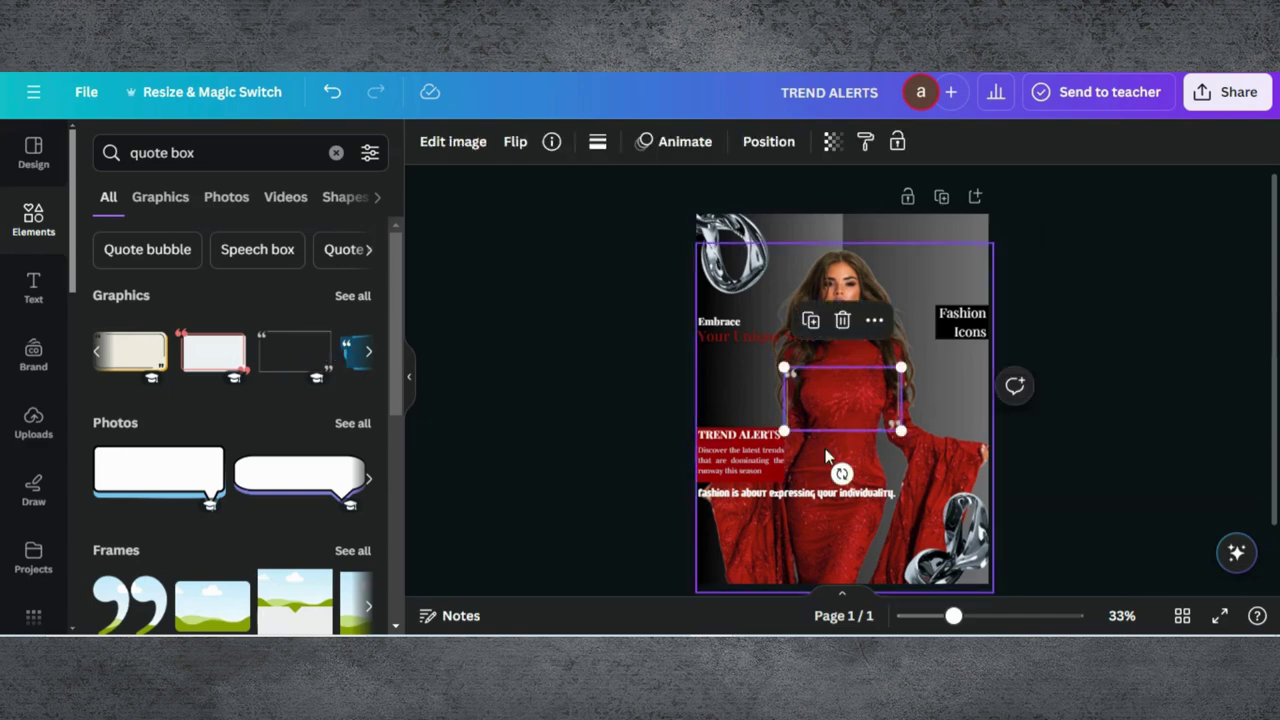
pyautogui.moveTo(845, 402); pyautogui.dragTo(830, 540)
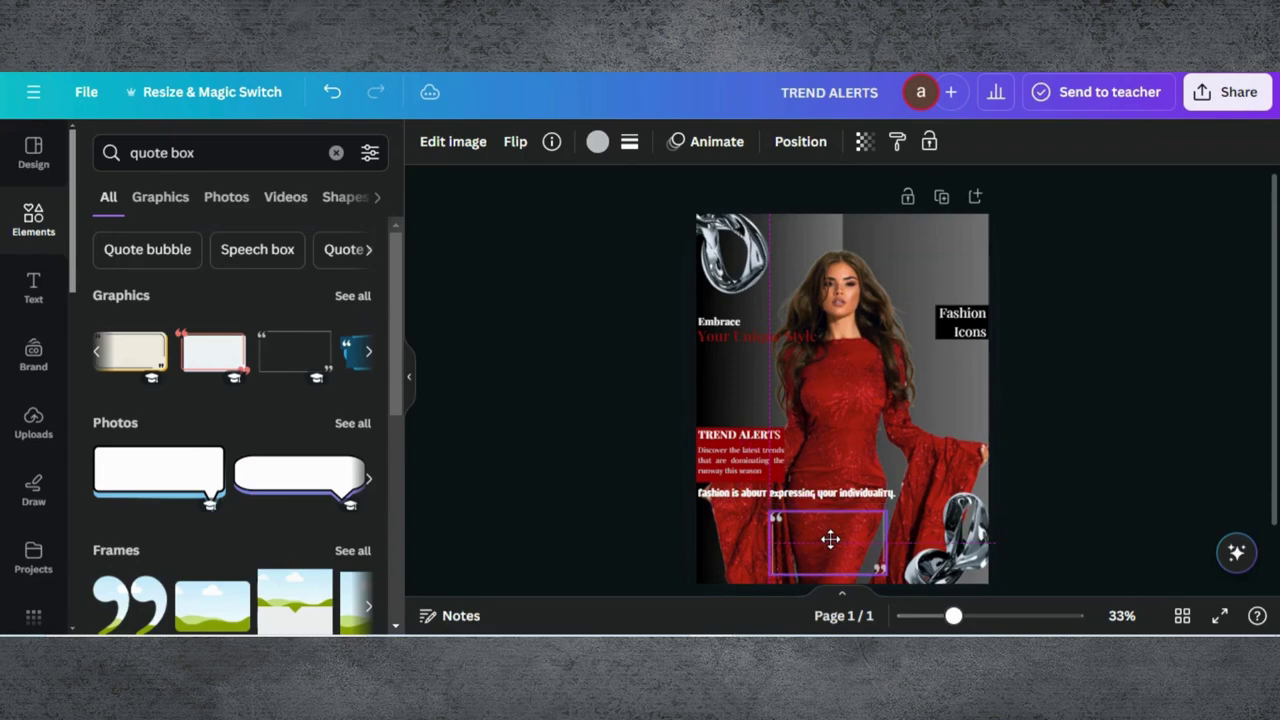
# Add a heading reading "Beauty and Fashion Fusion" and arrange it on three lines, with "Fashion Fusion" on the last
pyautogui.click(38, 290)
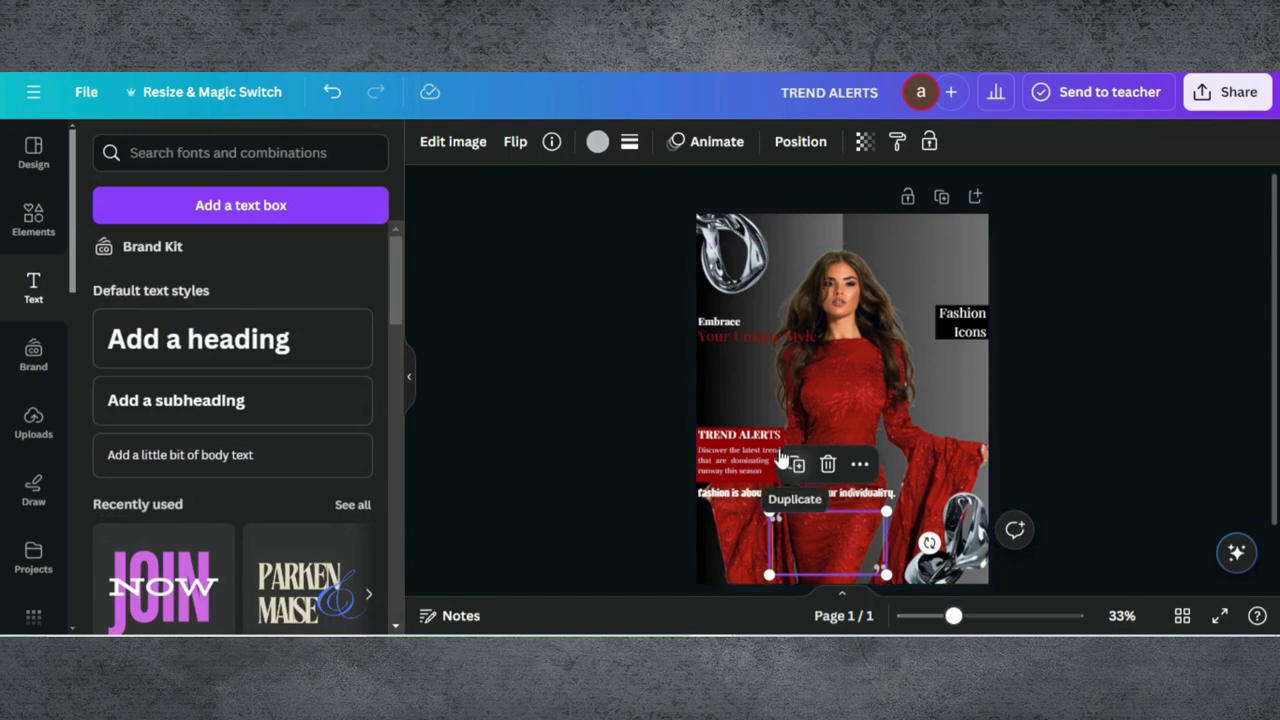
pyautogui.click(266, 334)
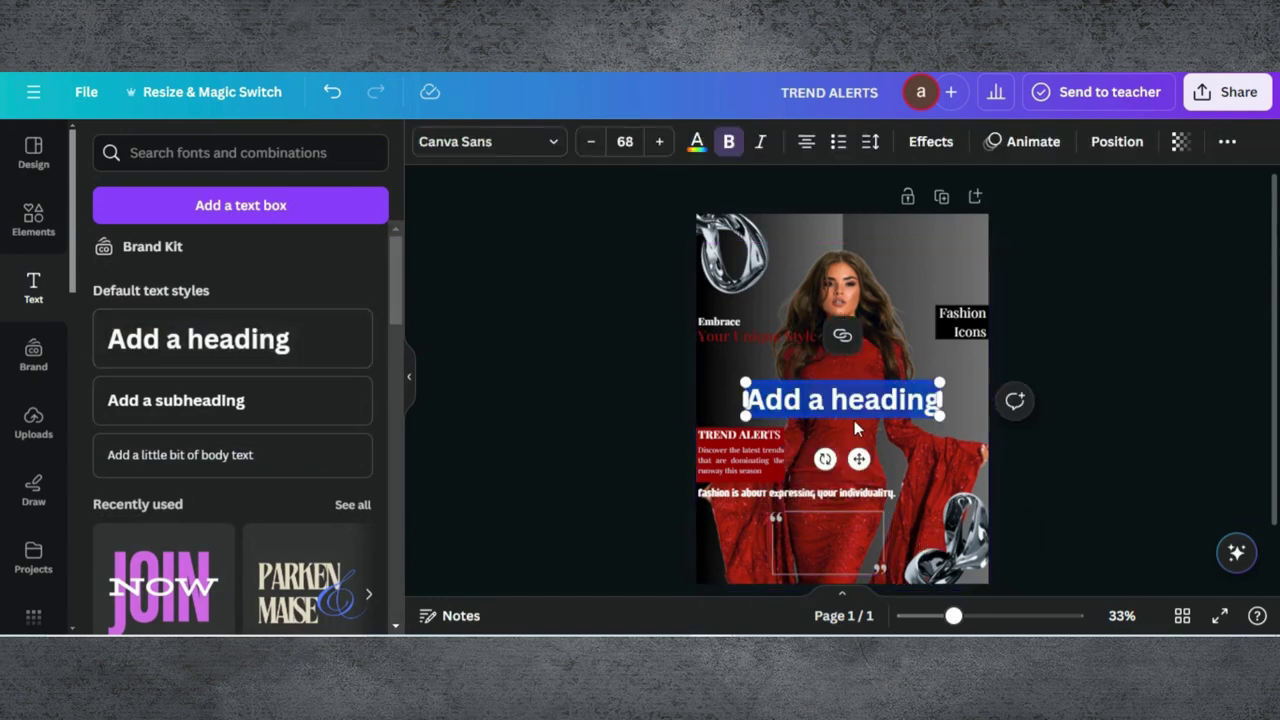
pyautogui.write('Beauty and Fashion Fusion')
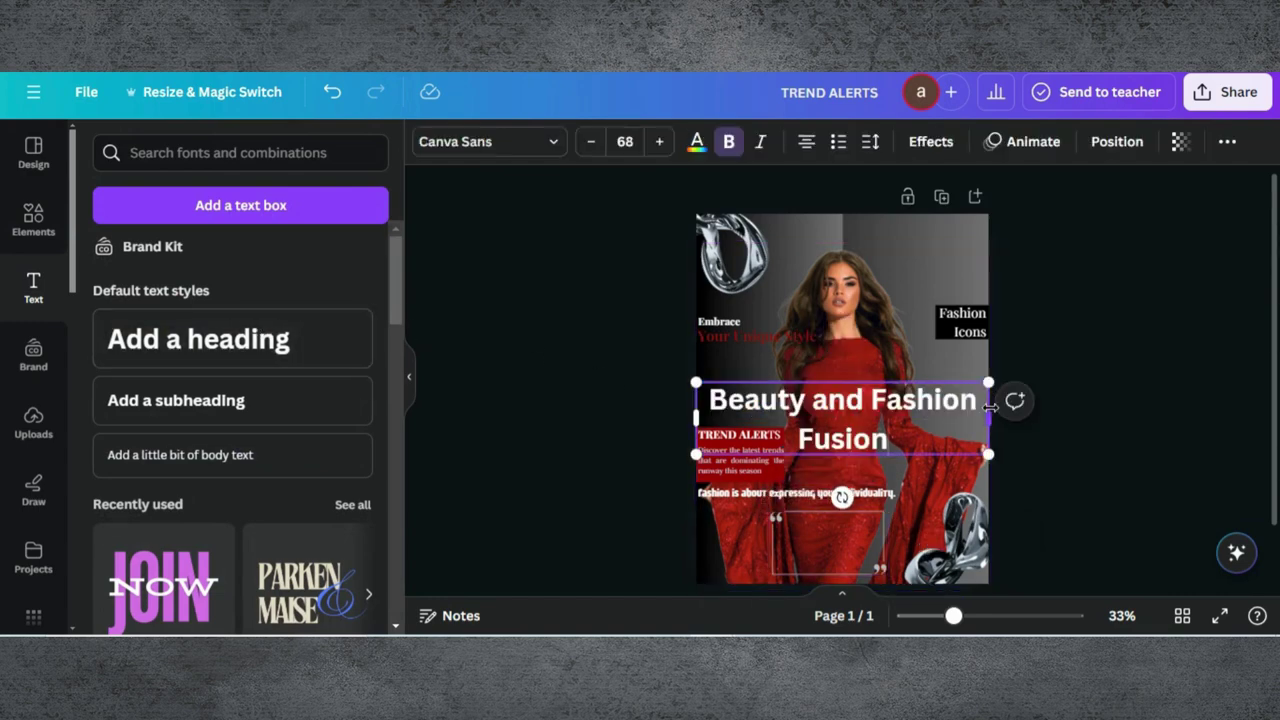
pyautogui.moveTo(988, 412); pyautogui.dragTo(874, 416)
pyautogui.hotkey('ctrl', 'z')
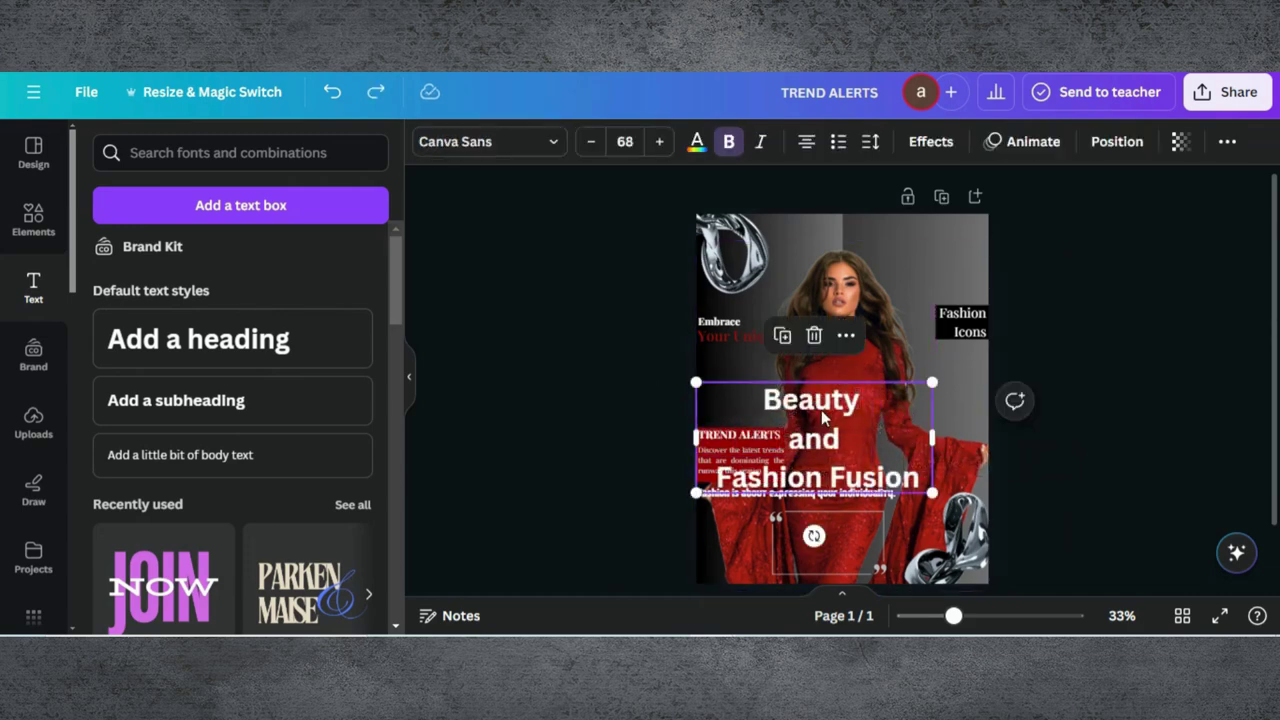
# Set the "Beauty and Fashion Fusion" heading to size 40 in the Kingred Modern font and move it slightly down the dress
pyautogui.click(625, 142)
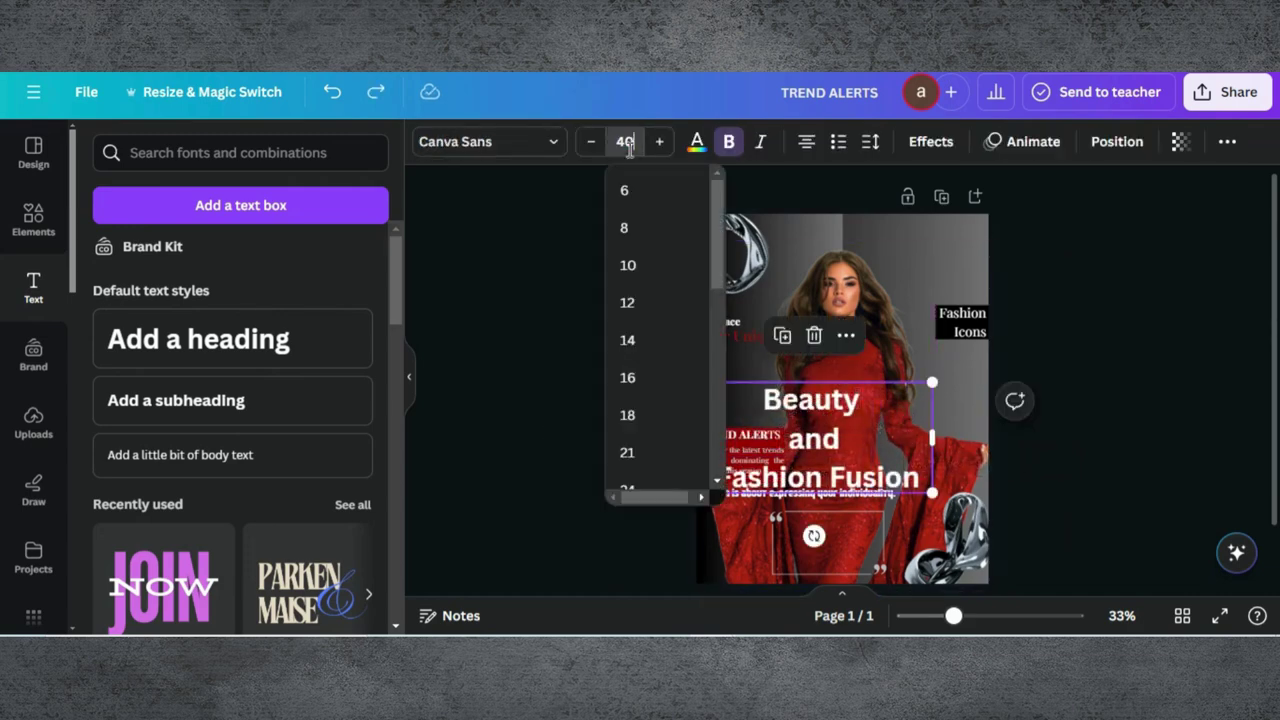
pyautogui.press('Return')
pyautogui.click(559, 143)
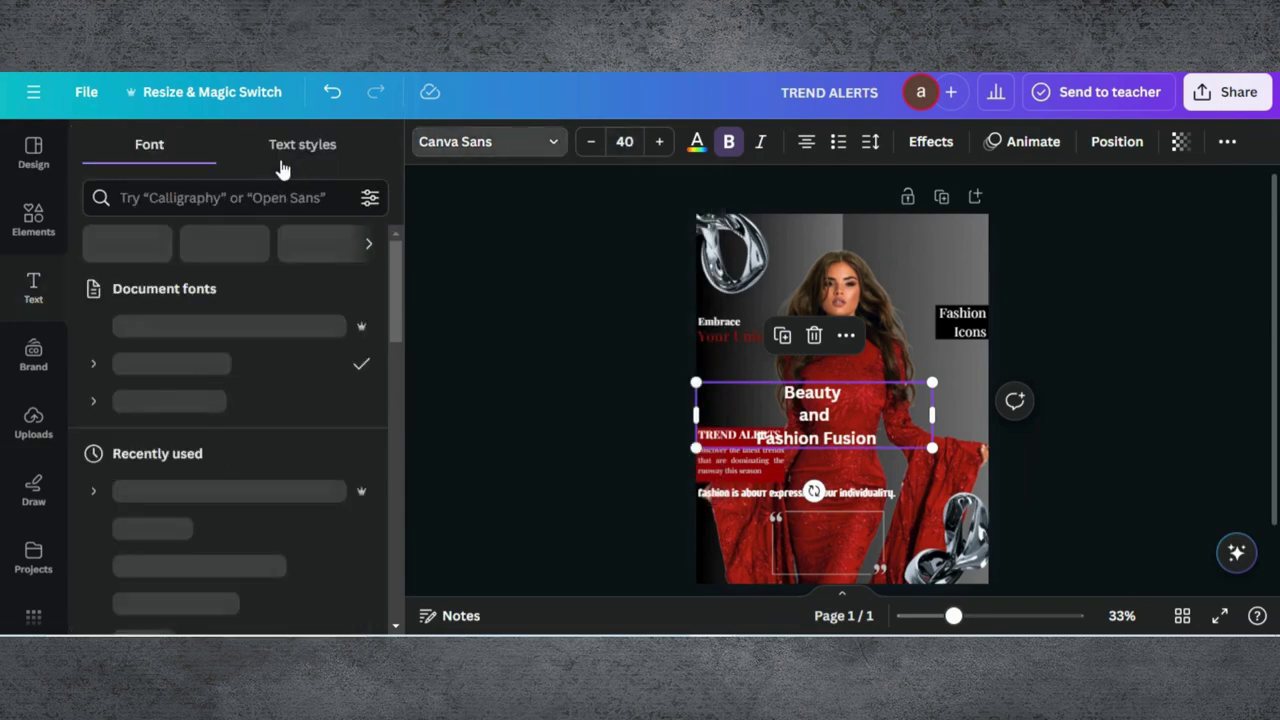
pyautogui.click(222, 197)
pyautogui.write('k')
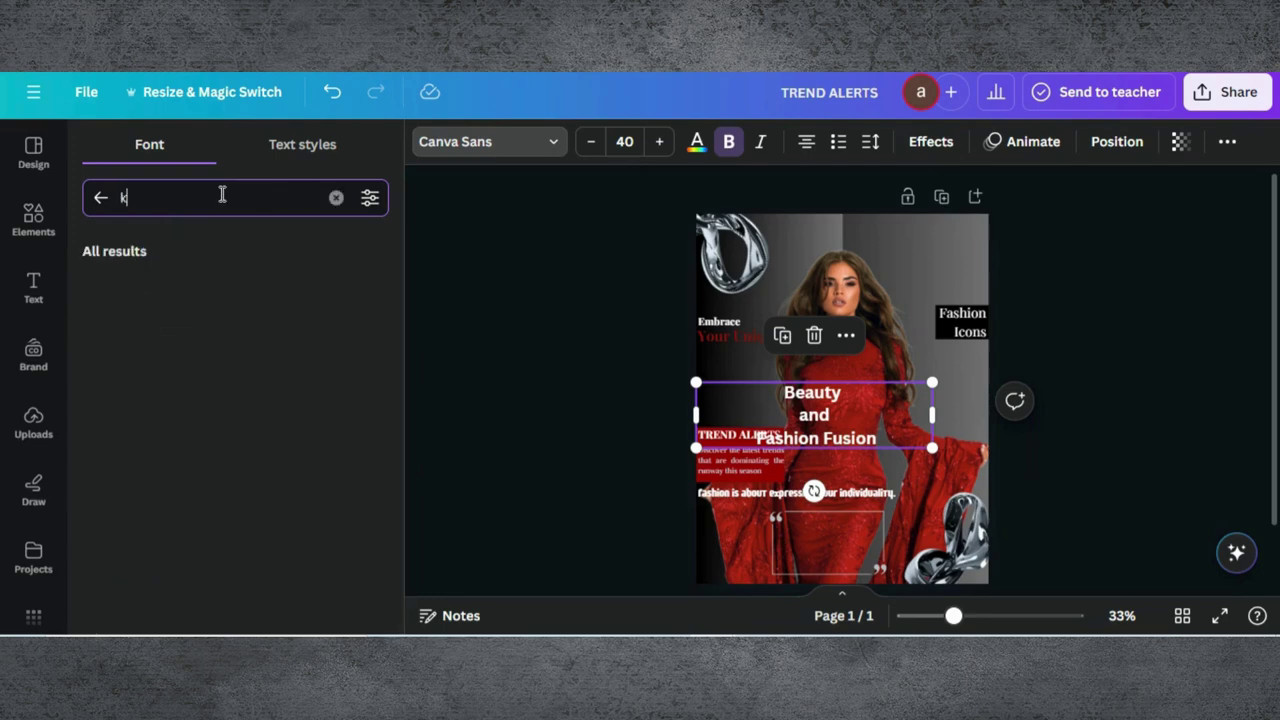
pyautogui.write('ingred')
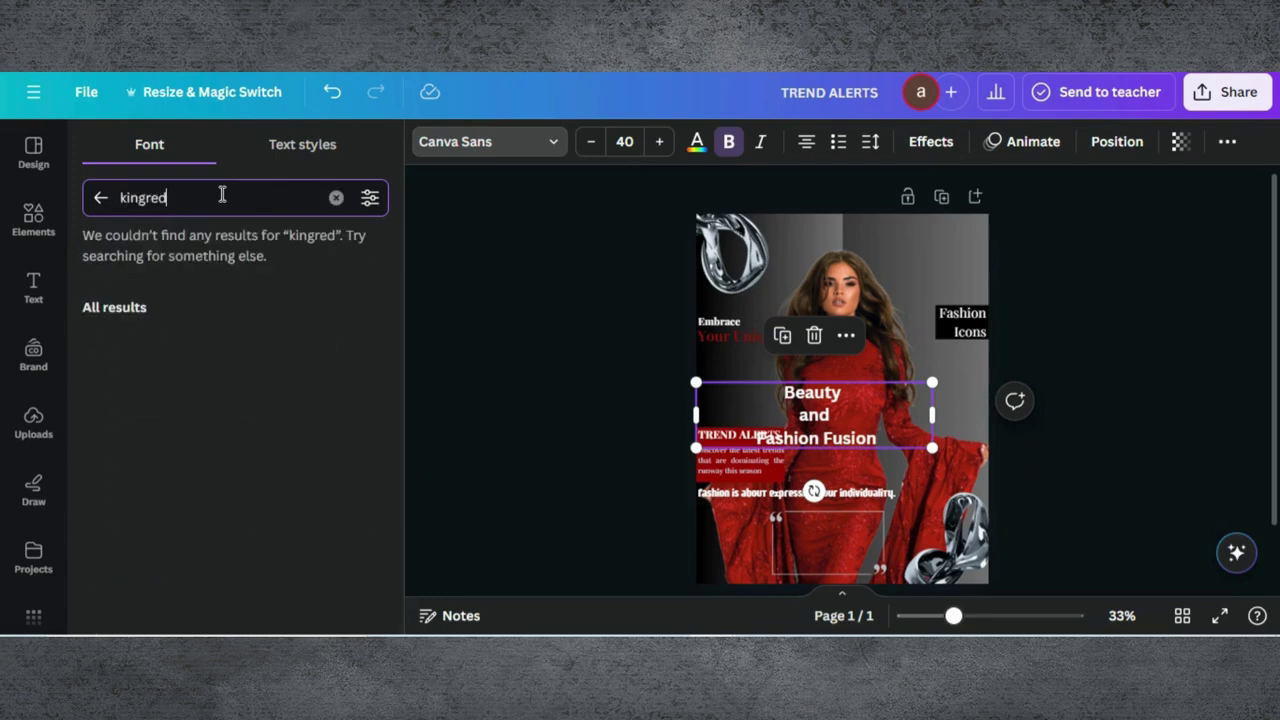
pyautogui.click(191, 292)
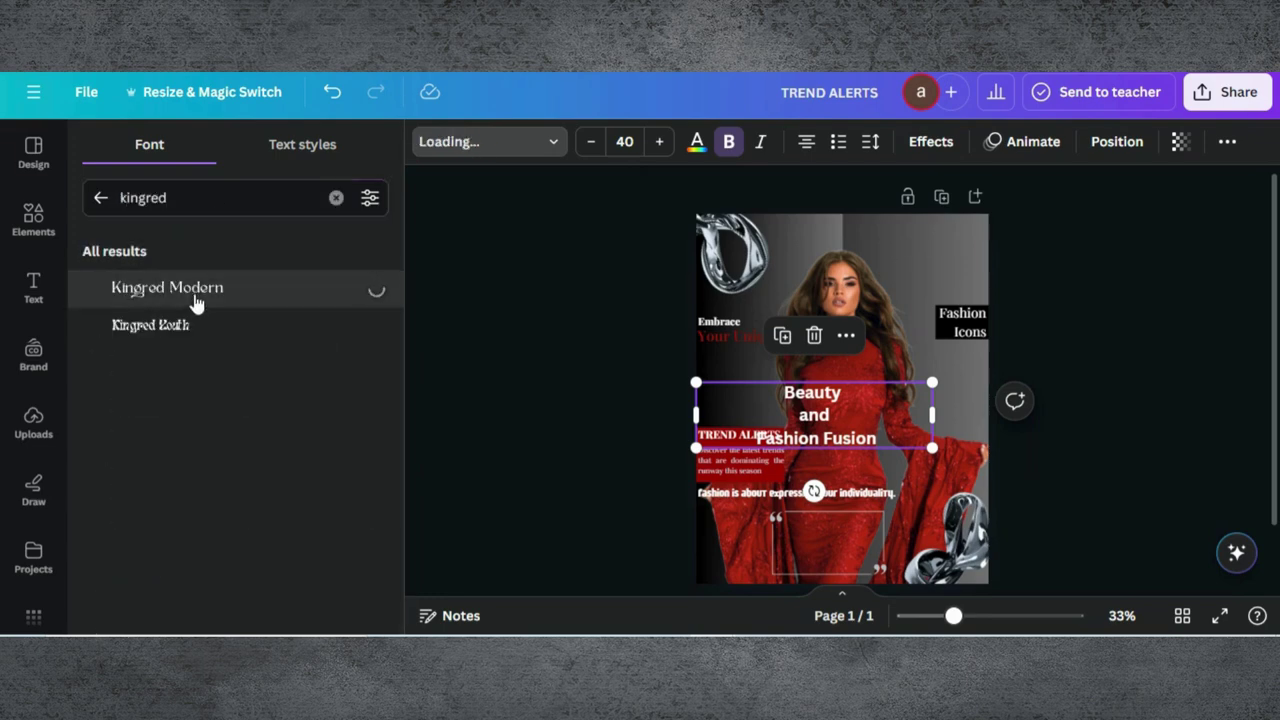
pyautogui.moveTo(803, 407); pyautogui.dragTo(809, 438)
# Enlarge the quote frame slightly and adjust its position just below the individuality quote
pyautogui.click(833, 554)
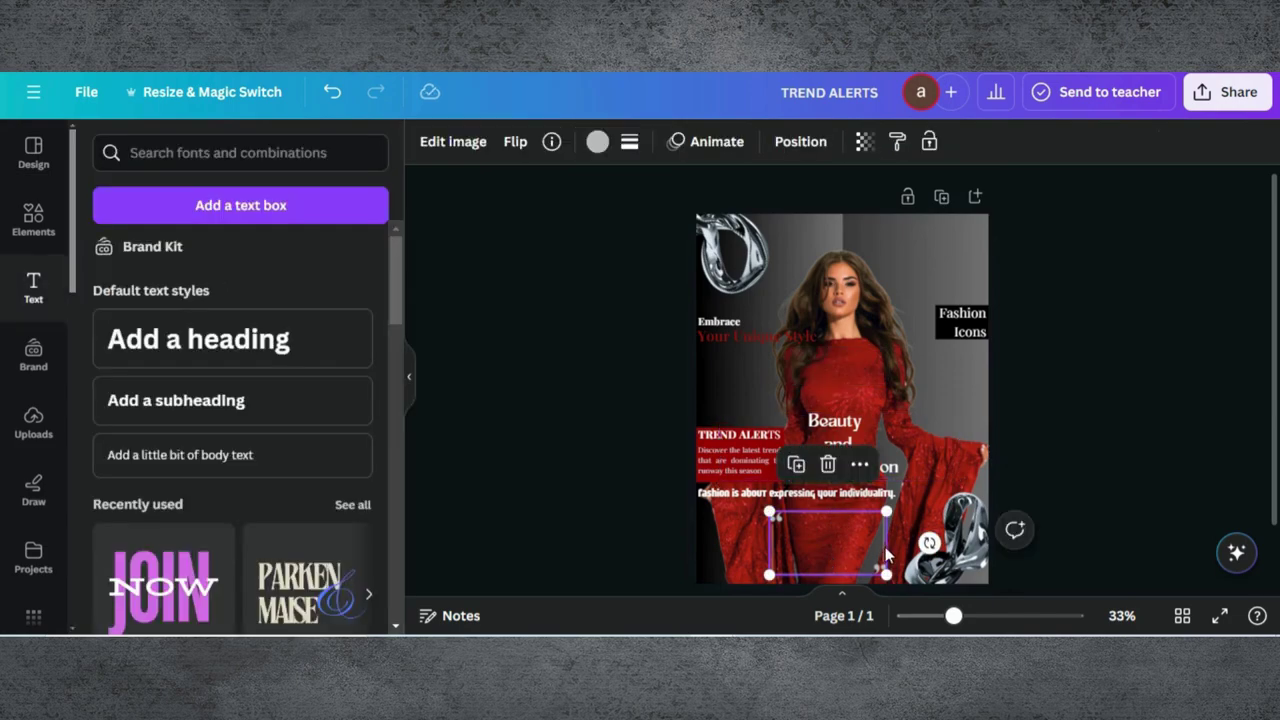
pyautogui.moveTo(886, 575); pyautogui.dragTo(904, 580)
pyautogui.moveTo(838, 547); pyautogui.dragTo(837, 536)
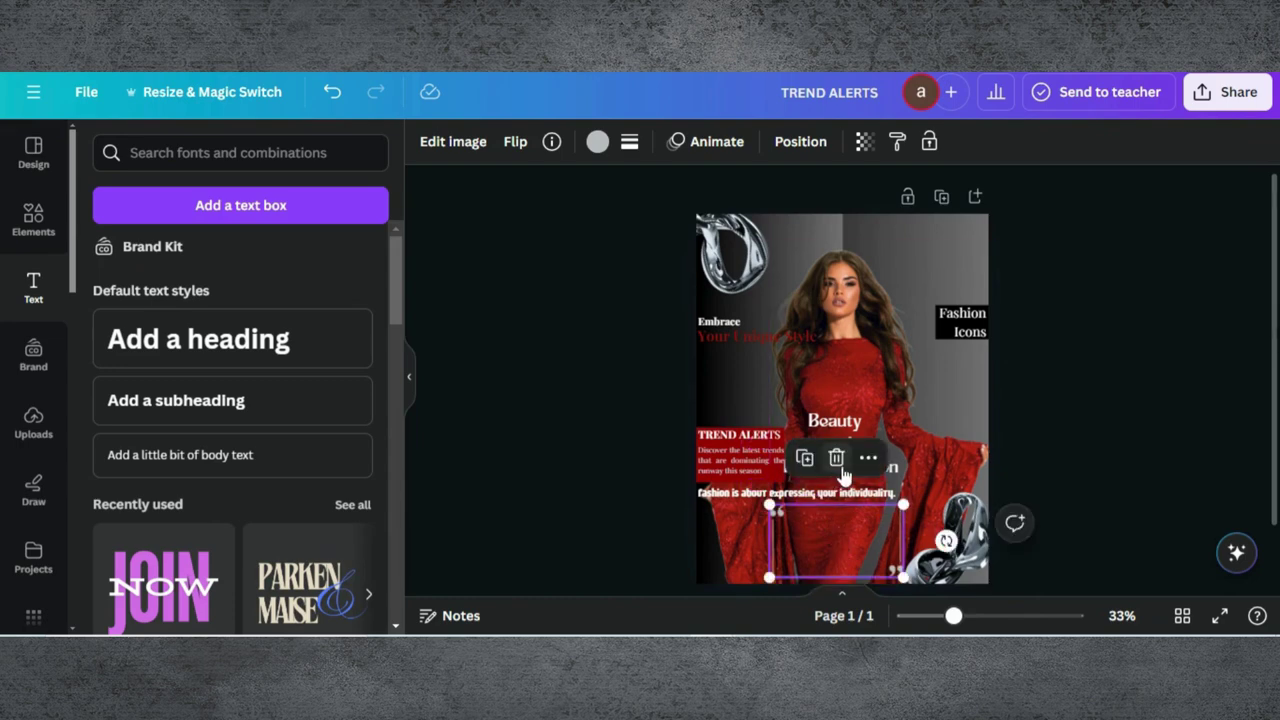
pyautogui.click(566, 471)
pyautogui.click(851, 540)
# Move the "Beauty and Fashion Fusion" heading inside the quote frame and replace the word "and" with "&"
pyautogui.click(826, 426)
pyautogui.moveTo(826, 426); pyautogui.dragTo(815, 515)
pyautogui.doubleClick(830, 544)
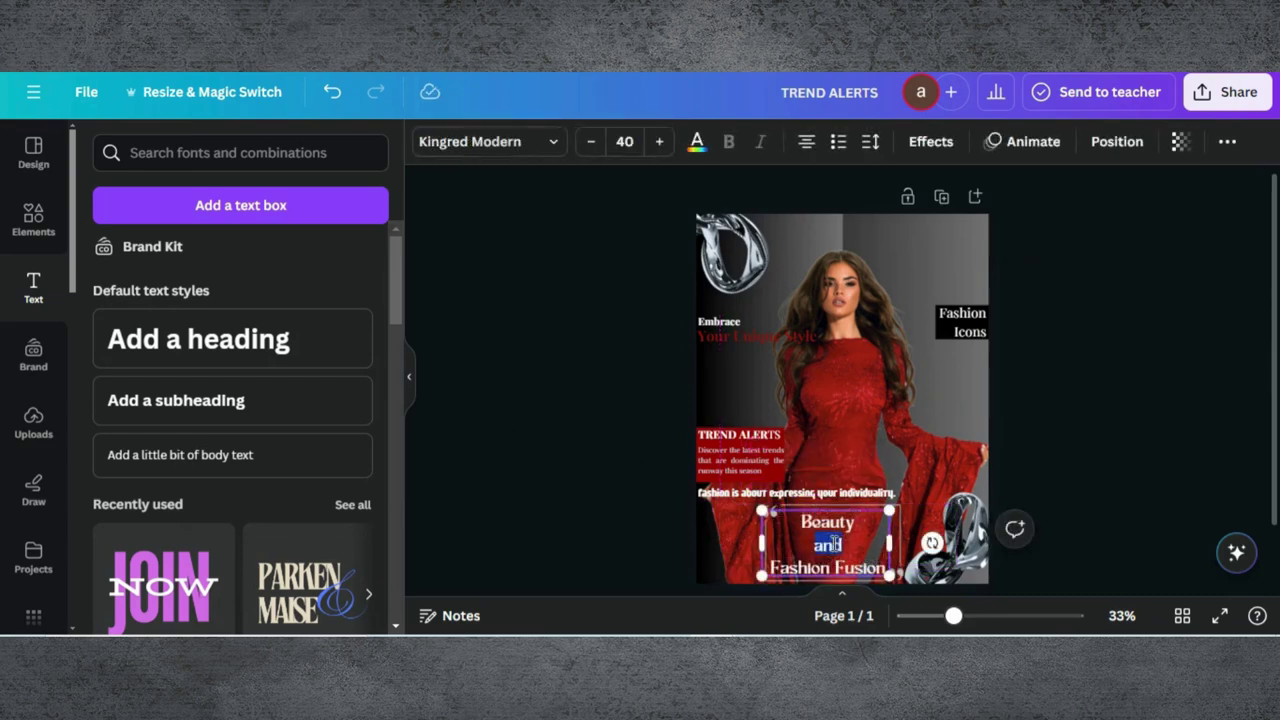
pyautogui.write('&')
pyautogui.click(589, 409)
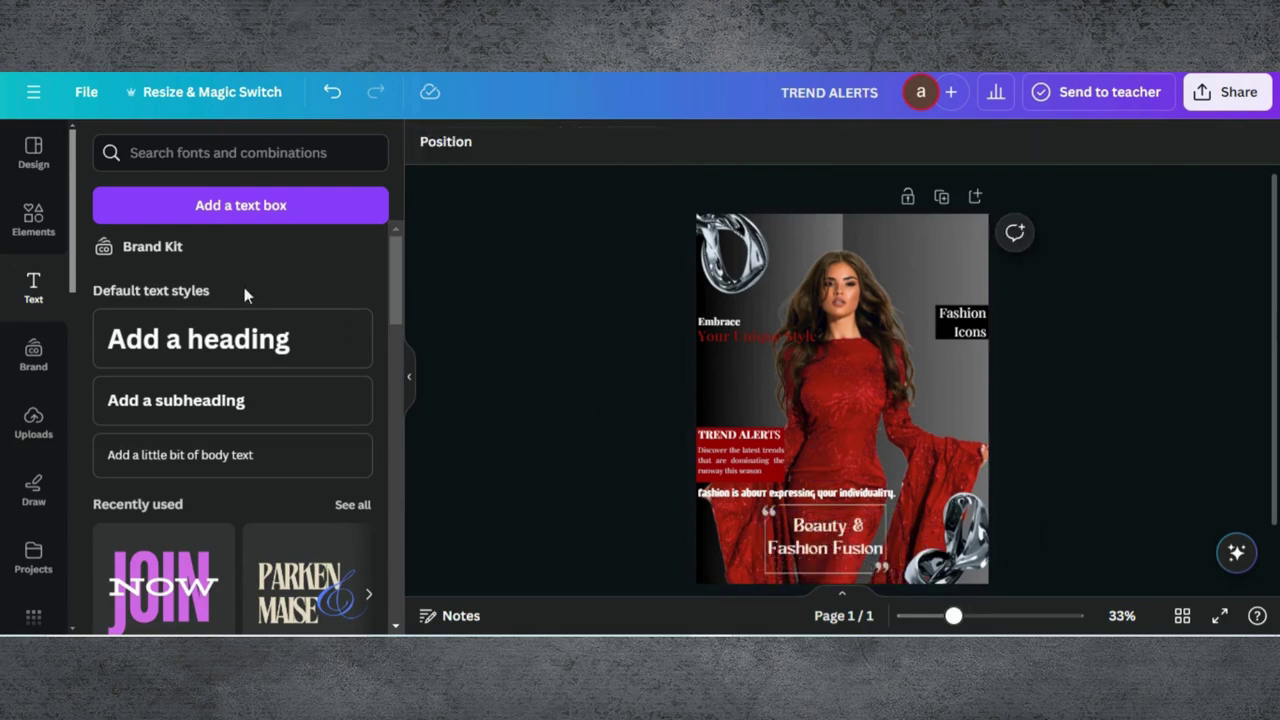
pyautogui.click(190, 410)
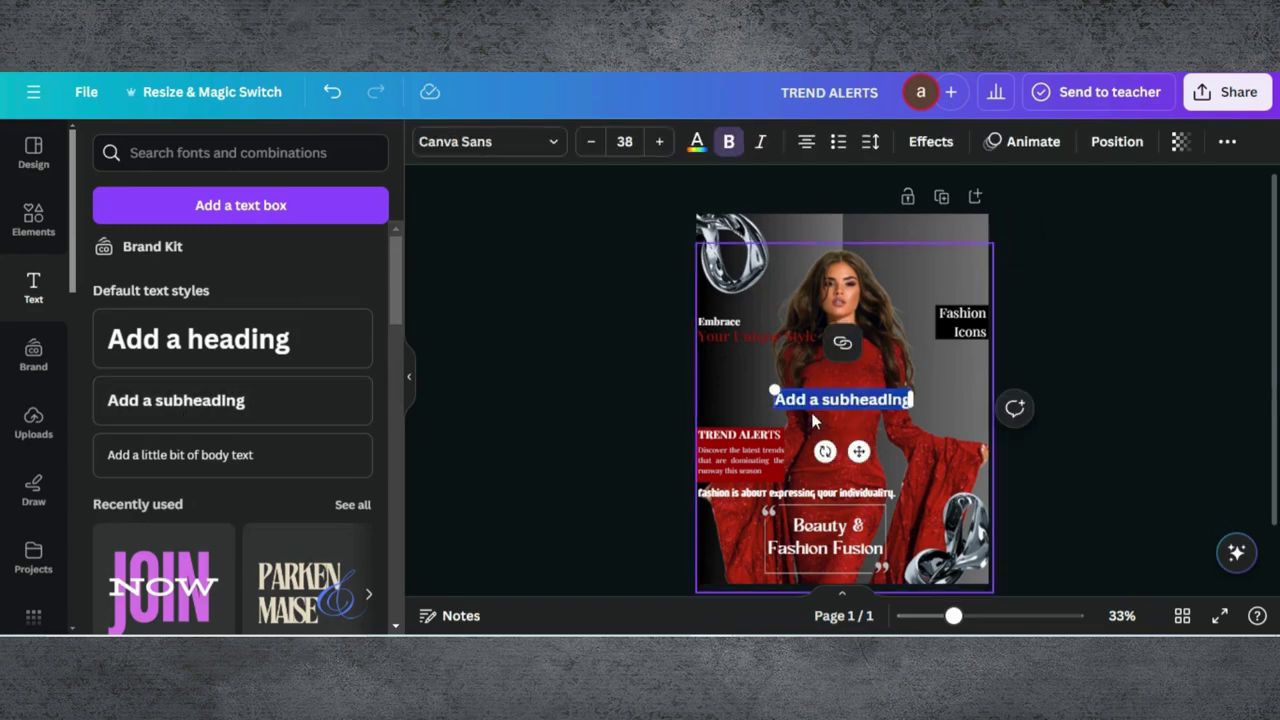
pyautogui.write('wwwww')
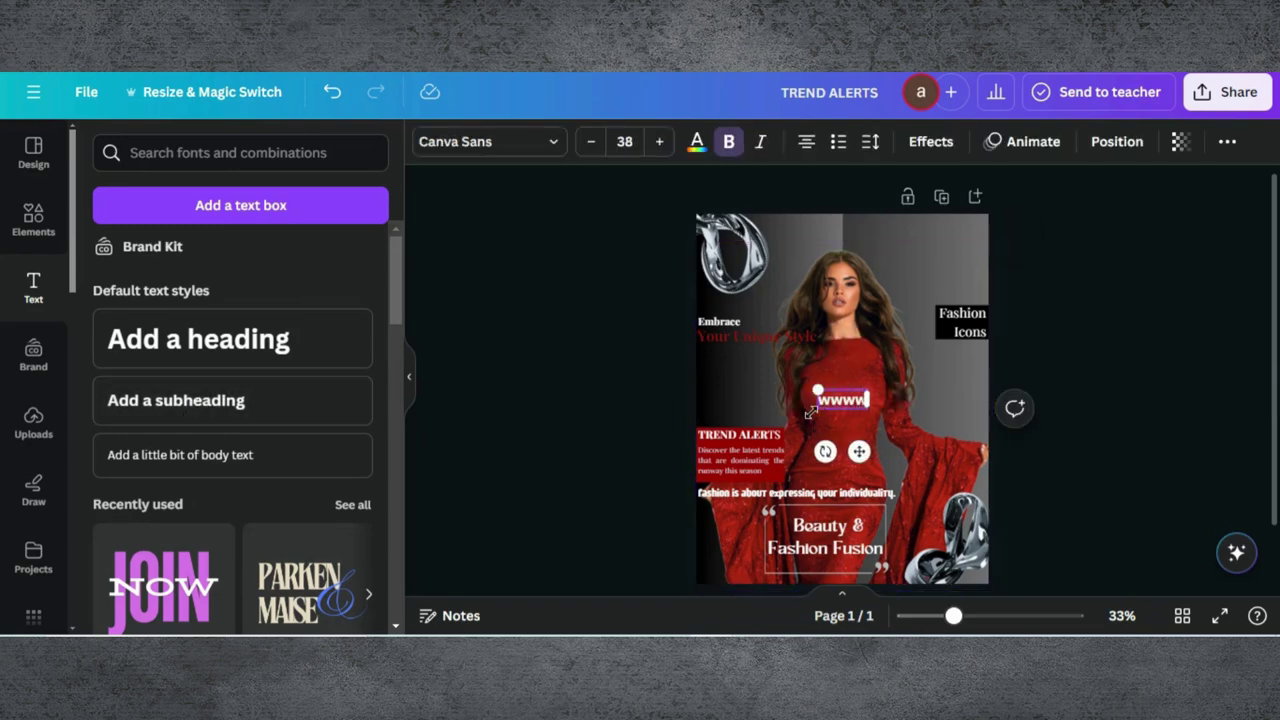
pyautogui.press('BackSpace')
pyautogui.write('.fashionmagazine.com')
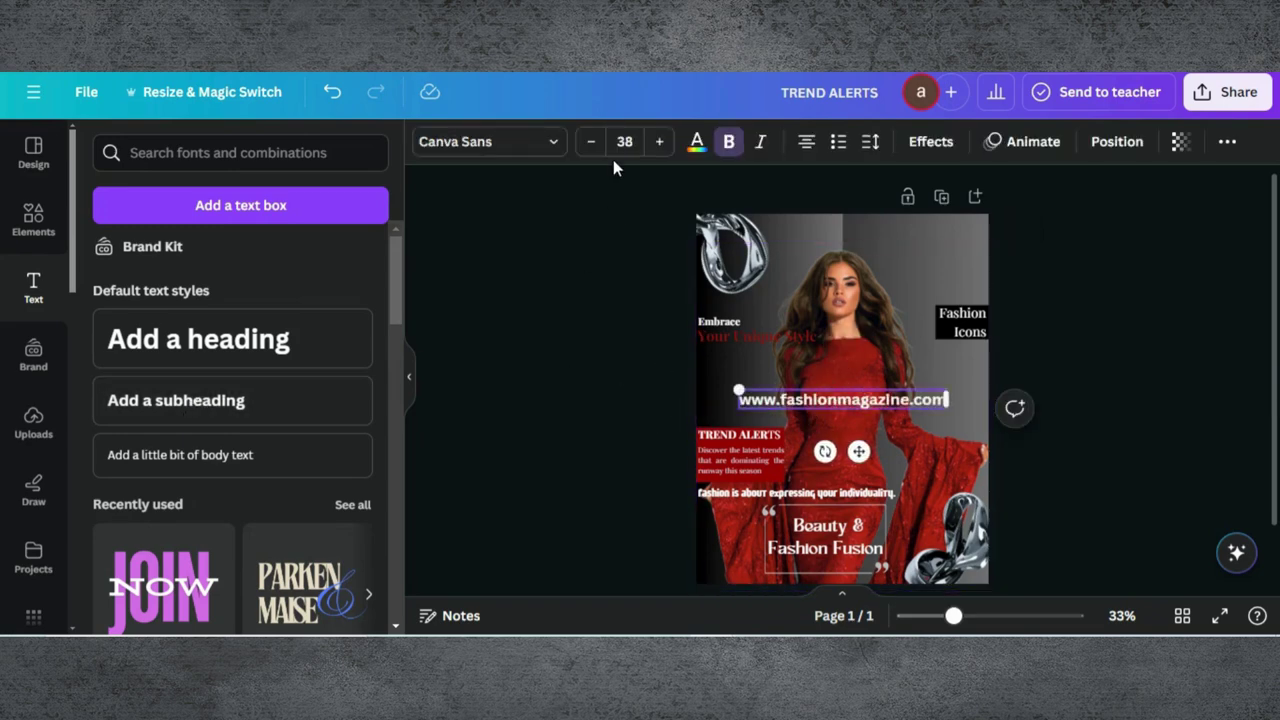
pyautogui.click(626, 142)
pyautogui.write('2')
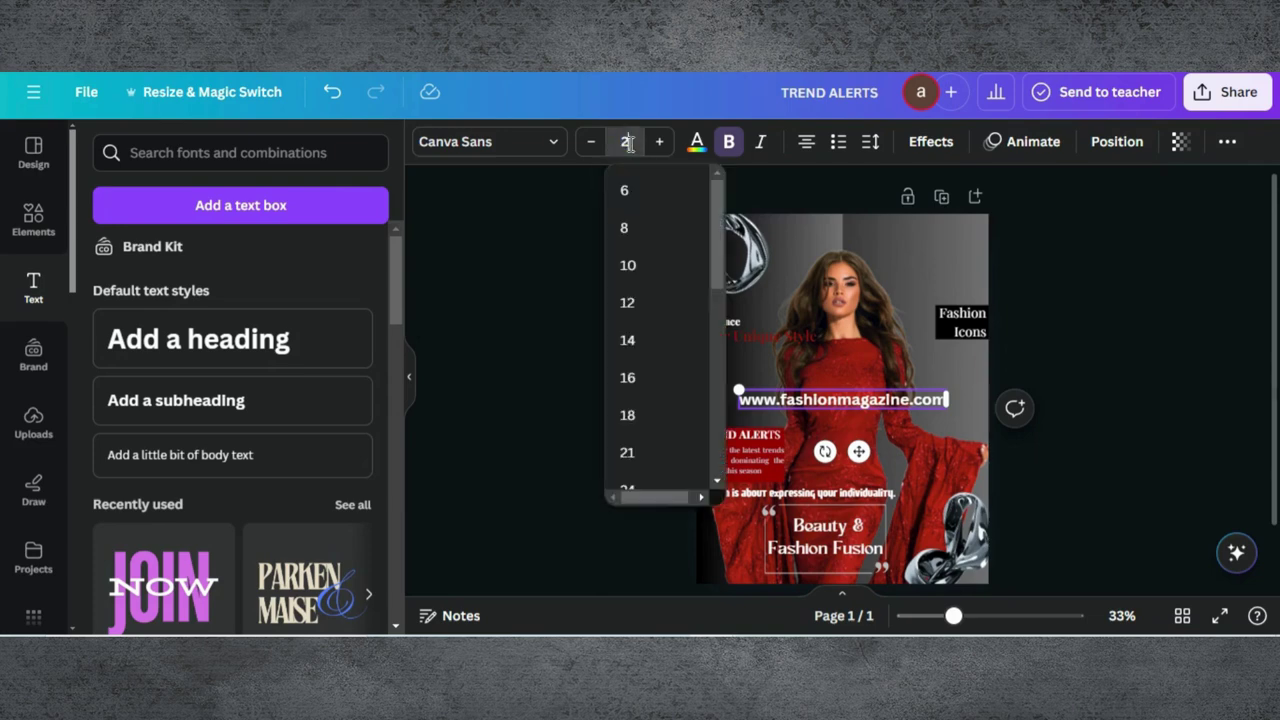
pyautogui.write('0')
pyautogui.press('Return')
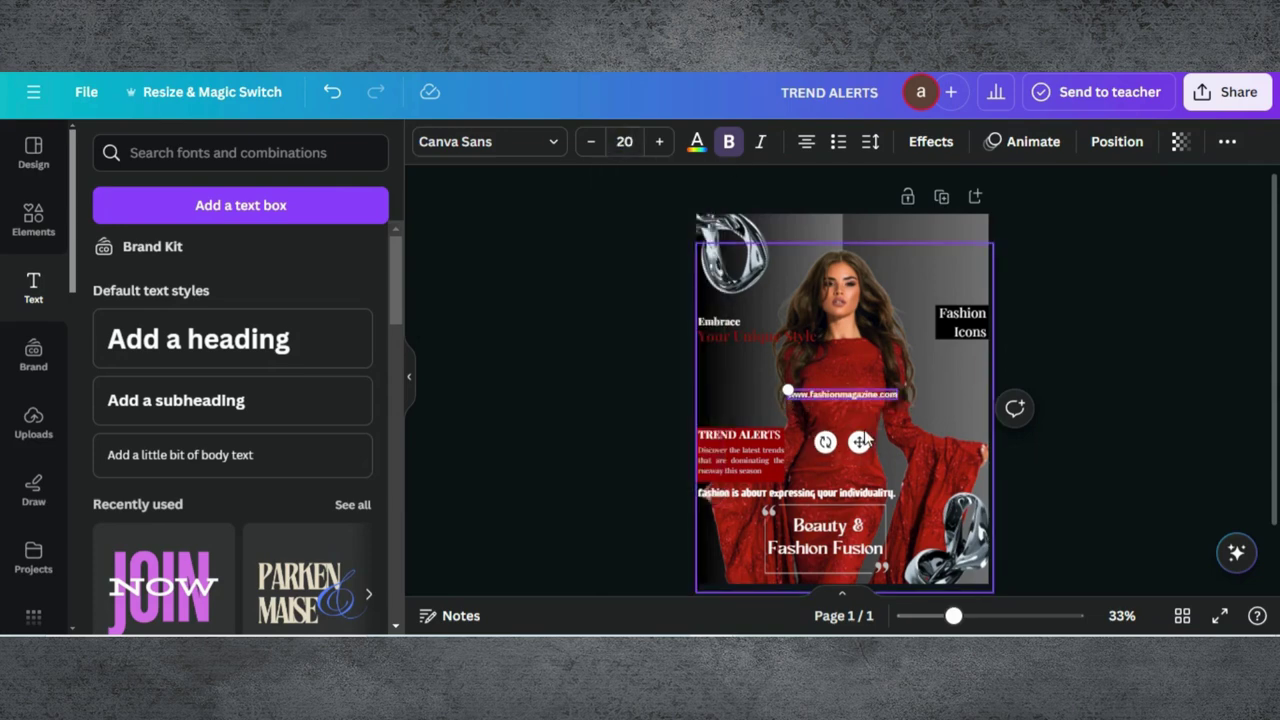
# Place the web address in the poster's lower-left corner and turn a duplicate into "10-June-2024" just below the "Fashion Icons" box
pyautogui.moveTo(860, 441); pyautogui.dragTo(921, 368)
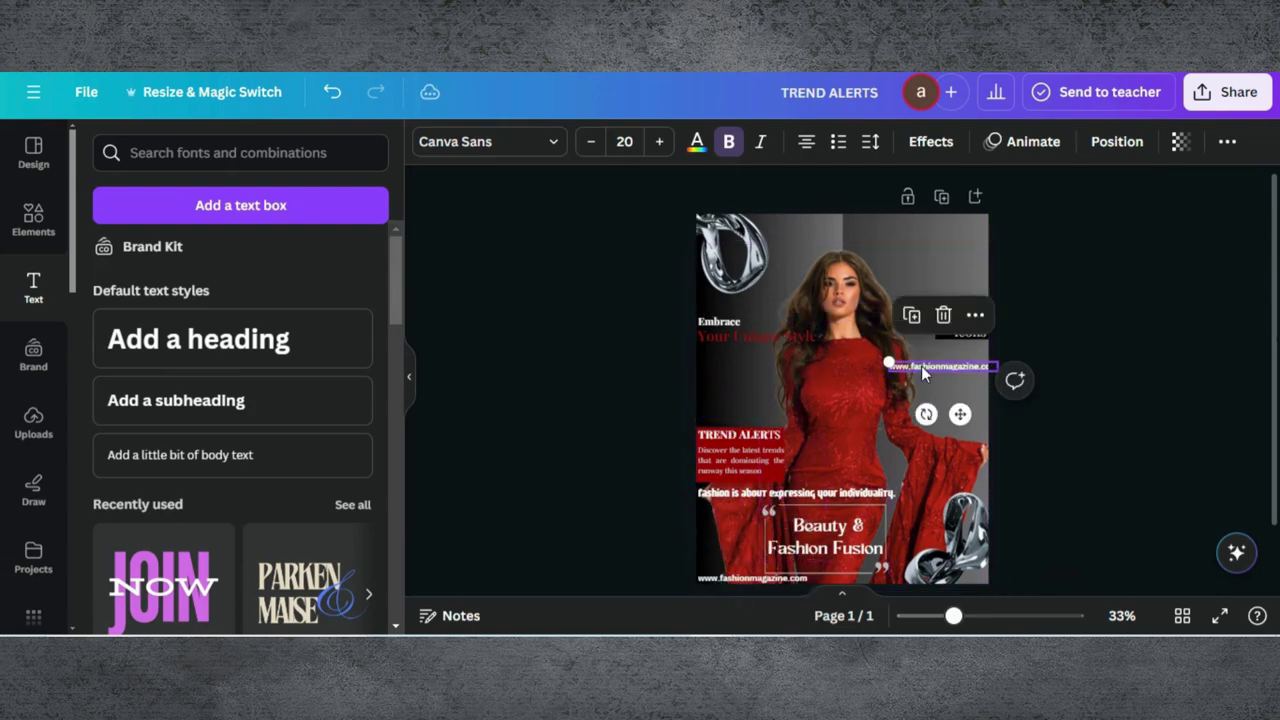
pyautogui.doubleClick(925, 366)
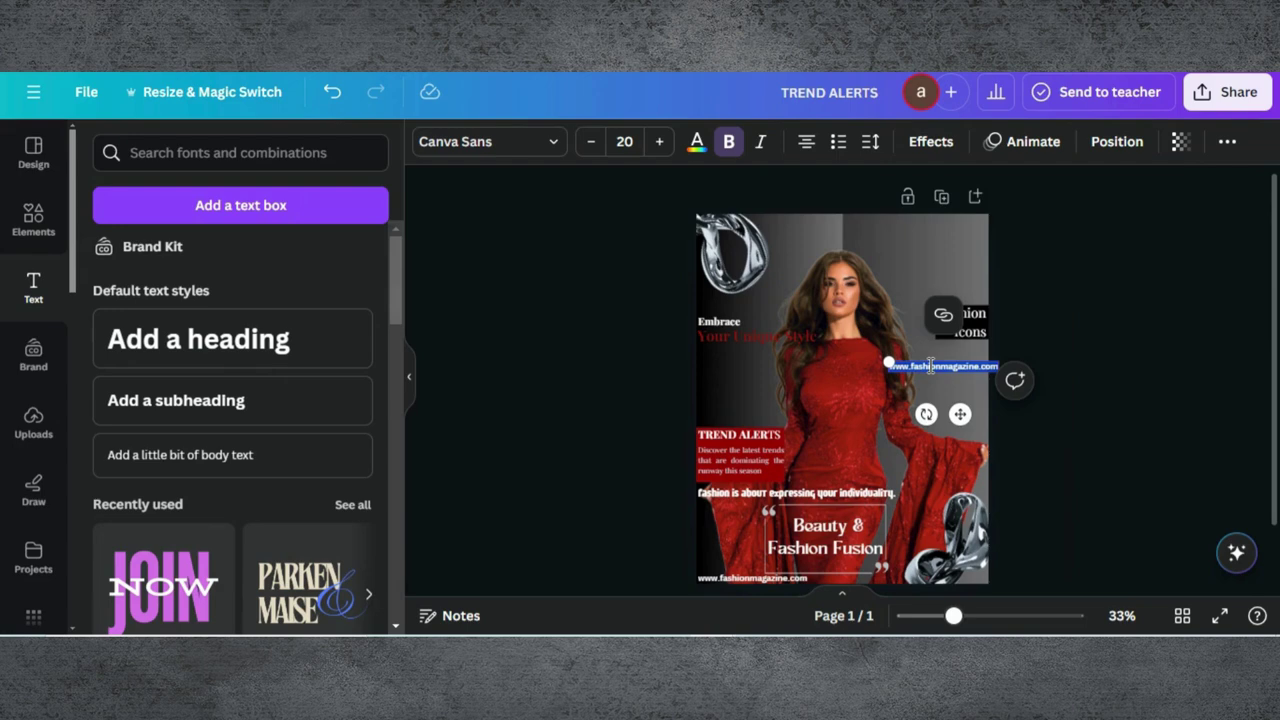
pyautogui.press('BackSpace')
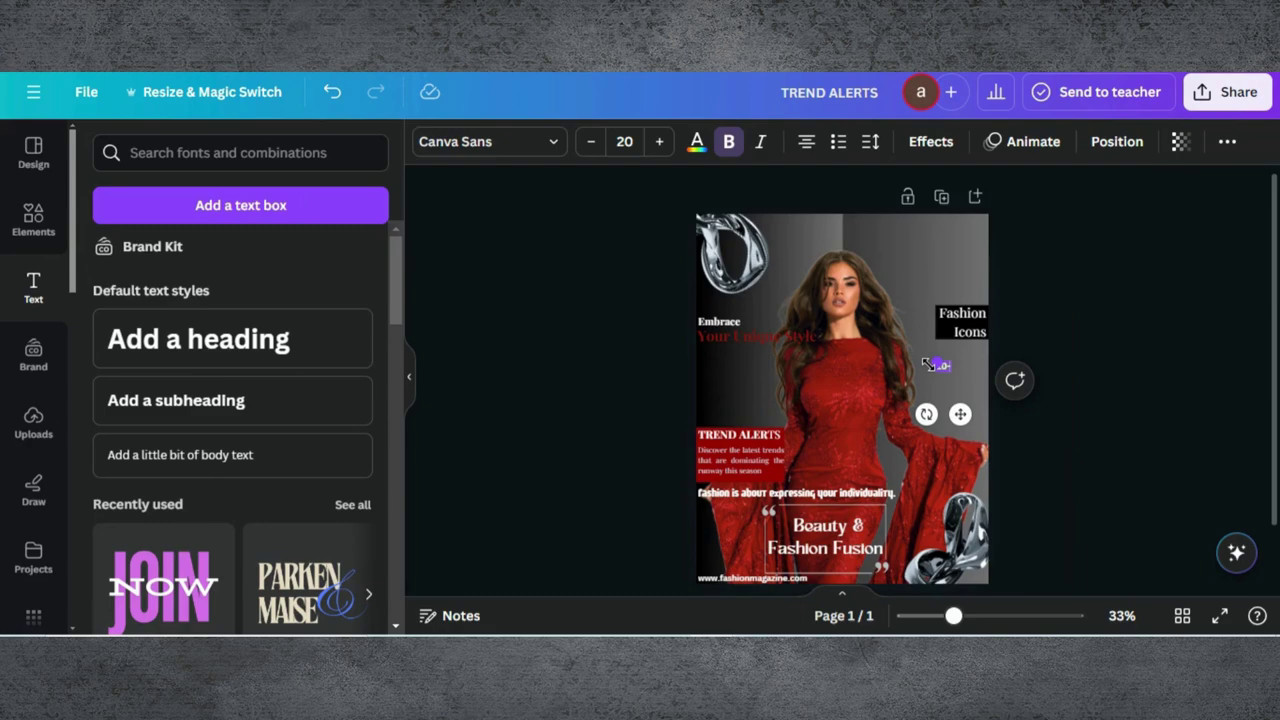
pyautogui.write('June-2024')
pyautogui.moveTo(961, 408); pyautogui.dragTo(973, 394)
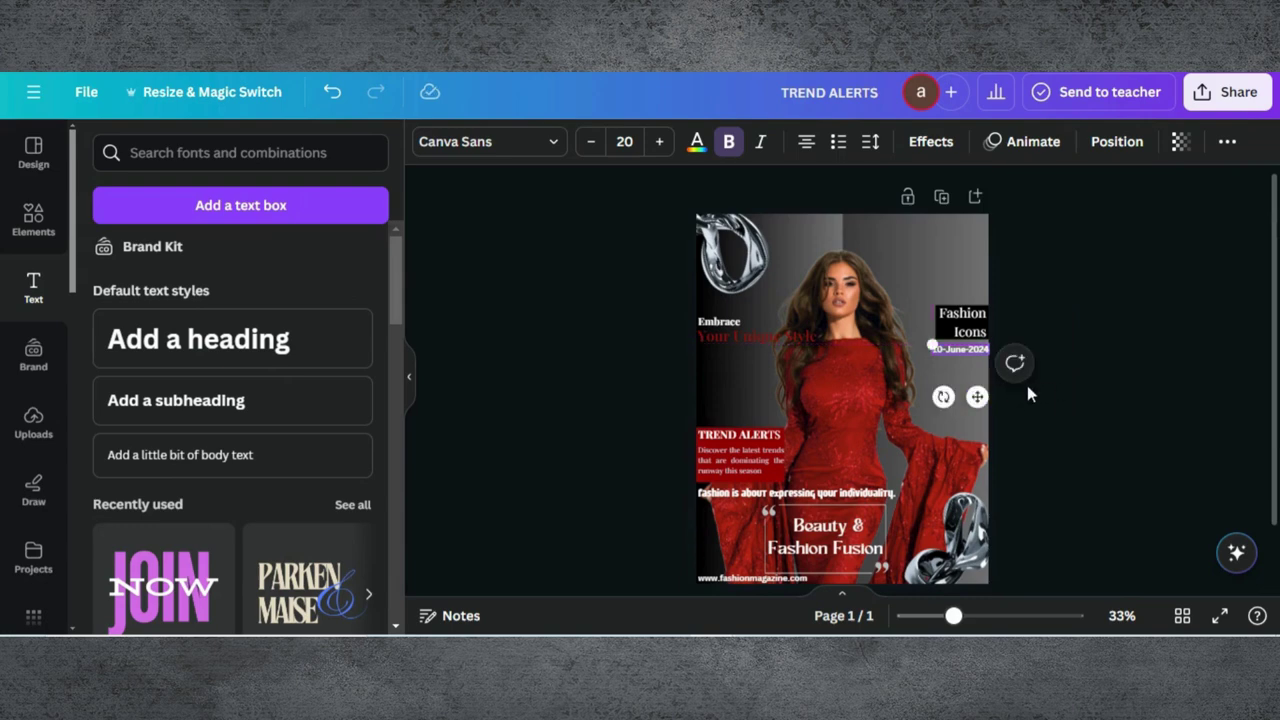
pyautogui.click(1051, 419)
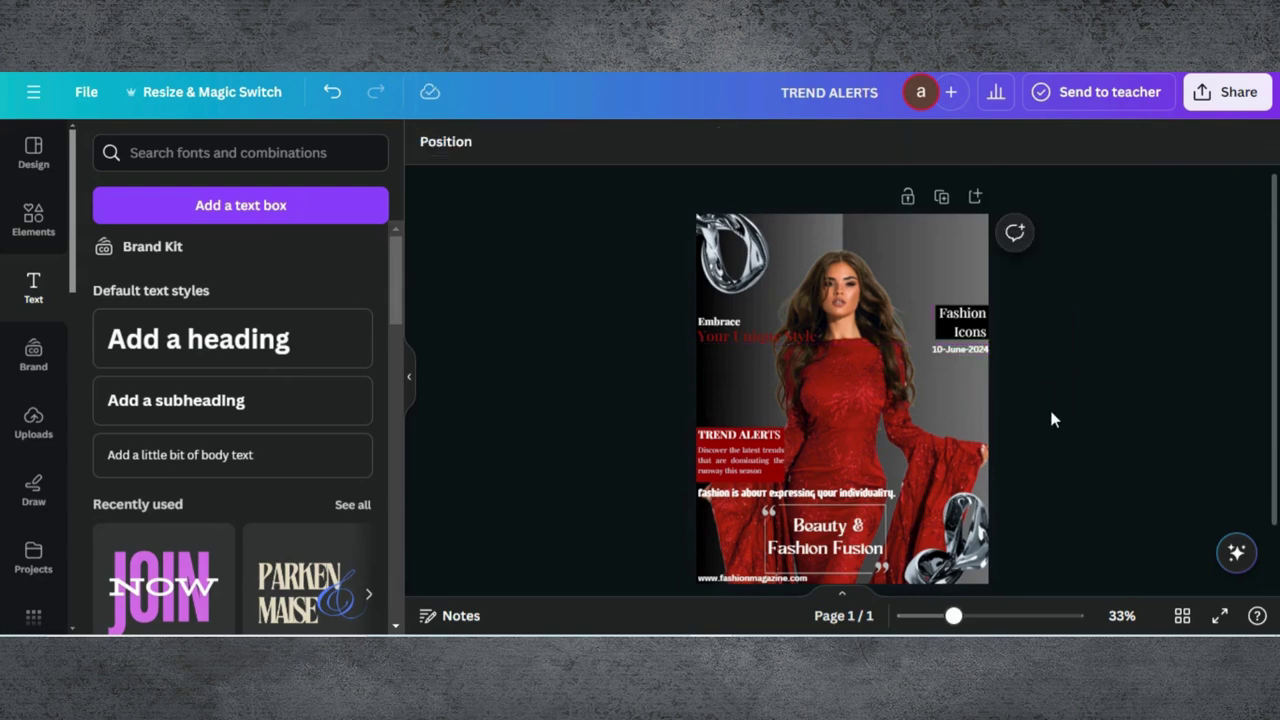
# Add a heading reading "FASHION" and set its font size to 70
pyautogui.click(200, 337)
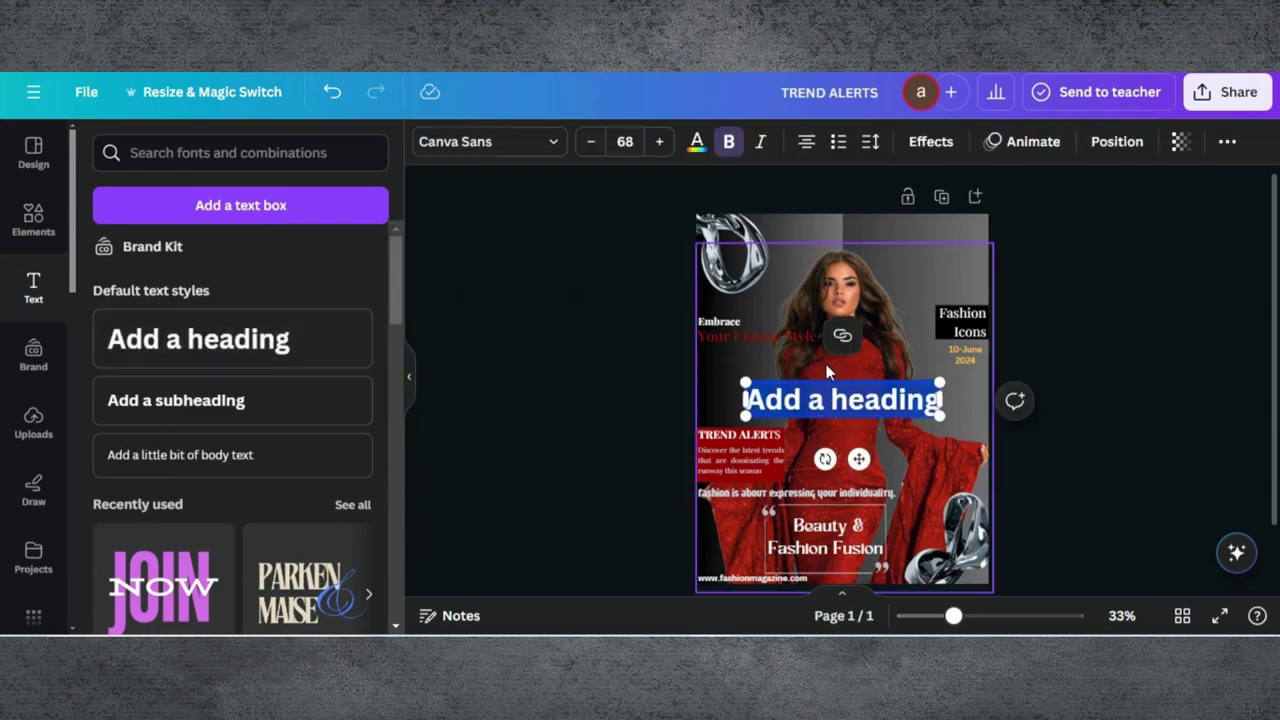
pyautogui.write('FA')
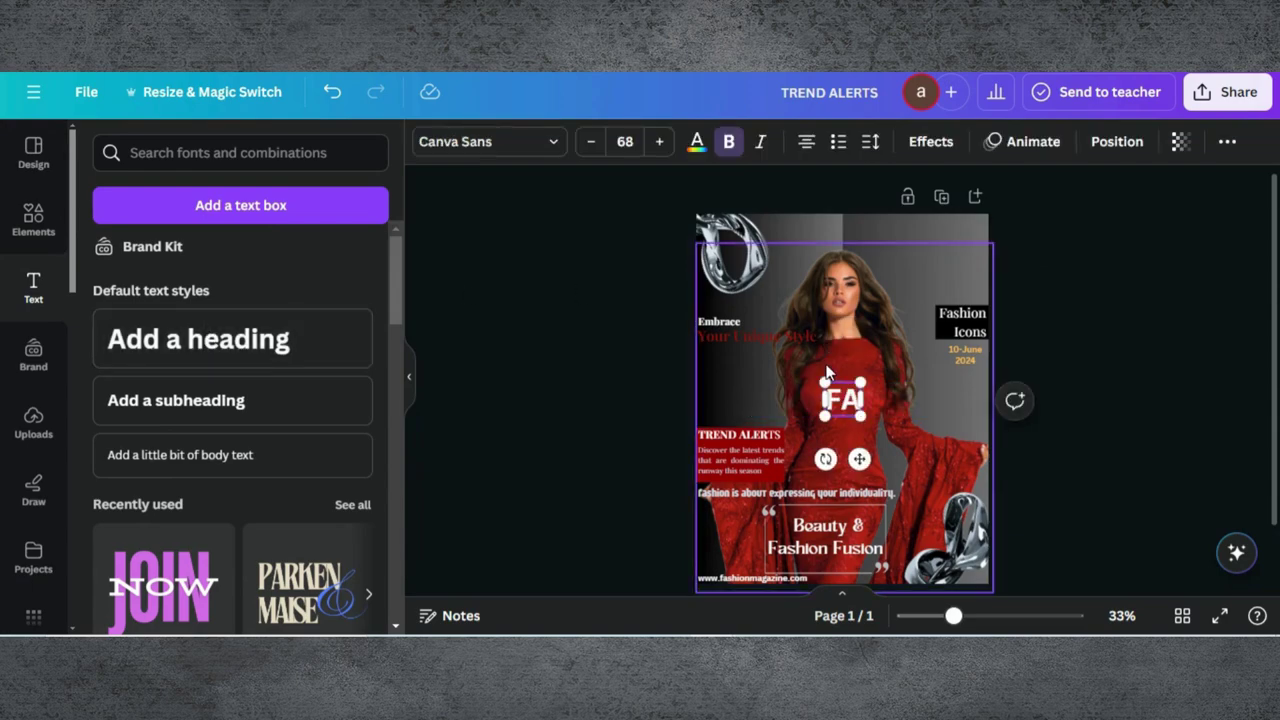
pyautogui.write('SHION')
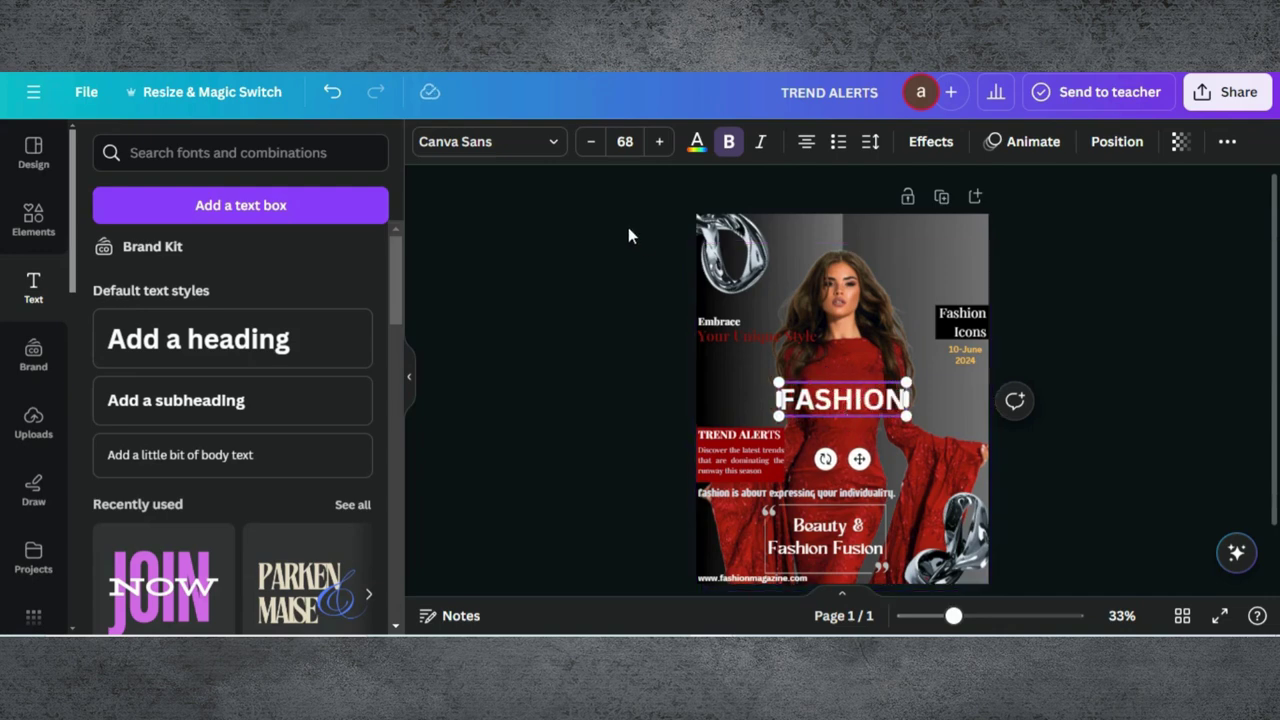
pyautogui.click(625, 141)
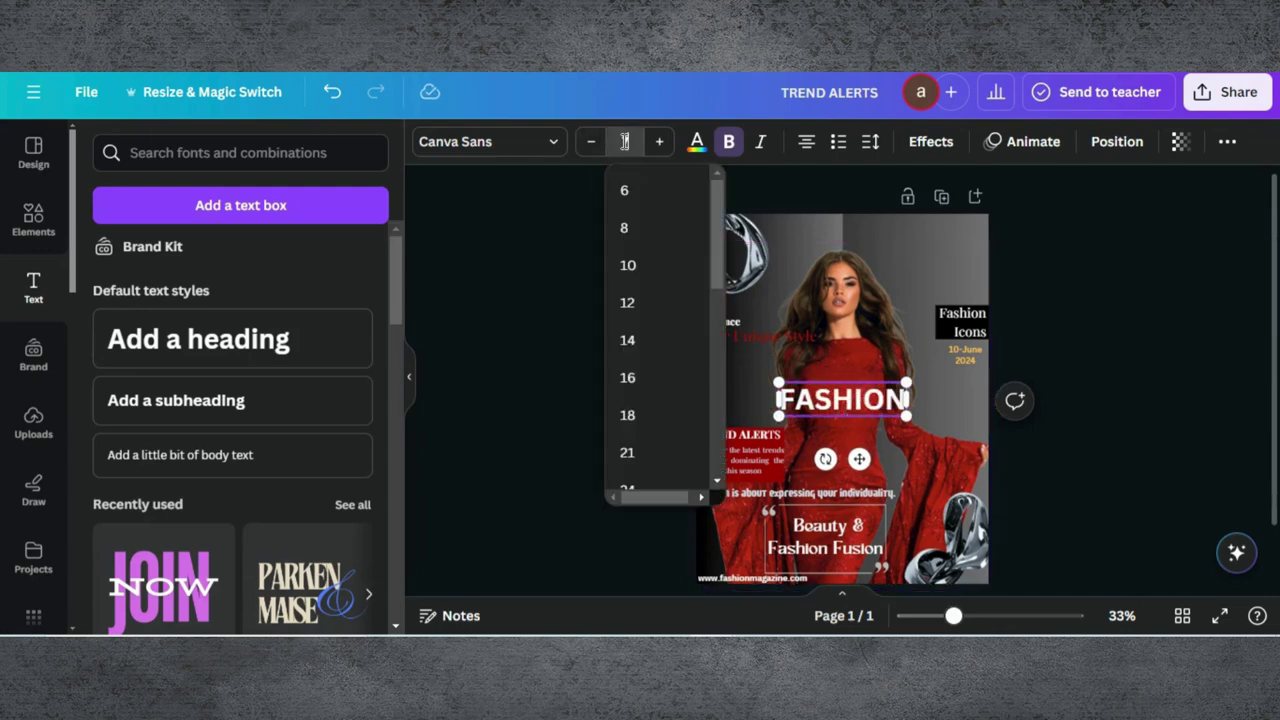
pyautogui.press('Return')
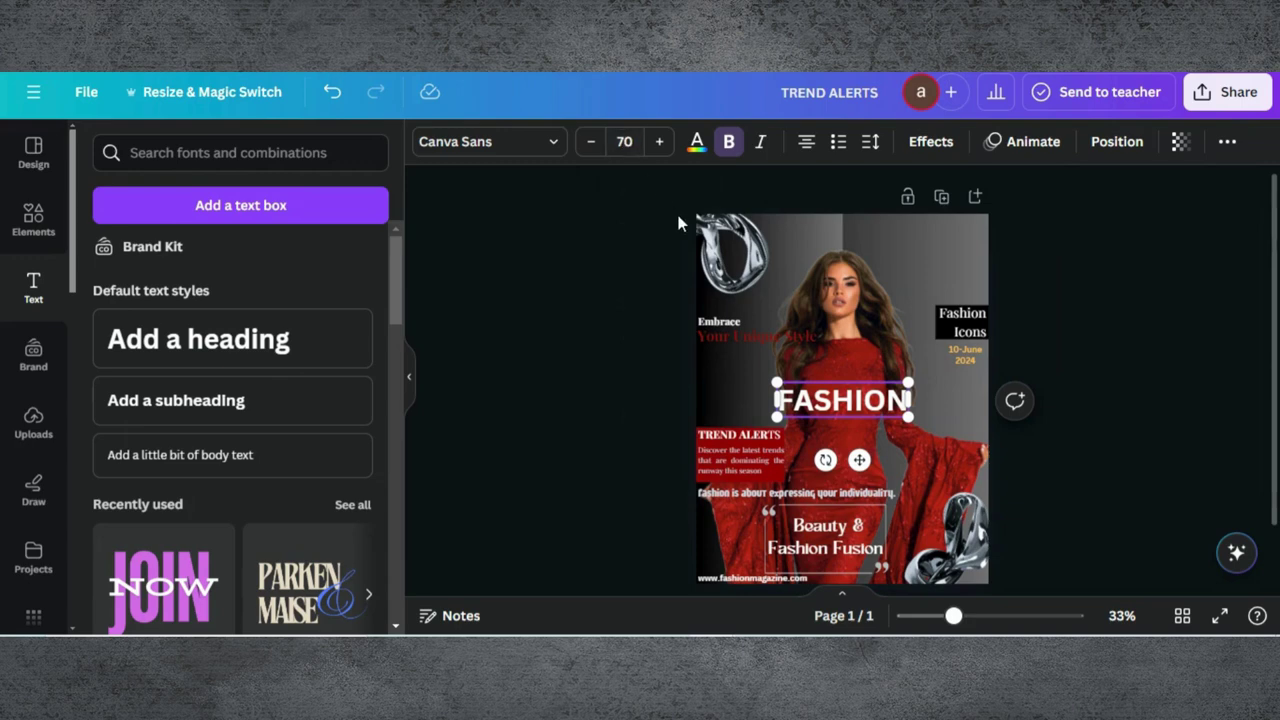
# Change the "FASHION" heading to Kingred Modern, enlarge it to about size 137 and move it across the top of the poster
pyautogui.click(551, 150)
pyautogui.write('kingred')
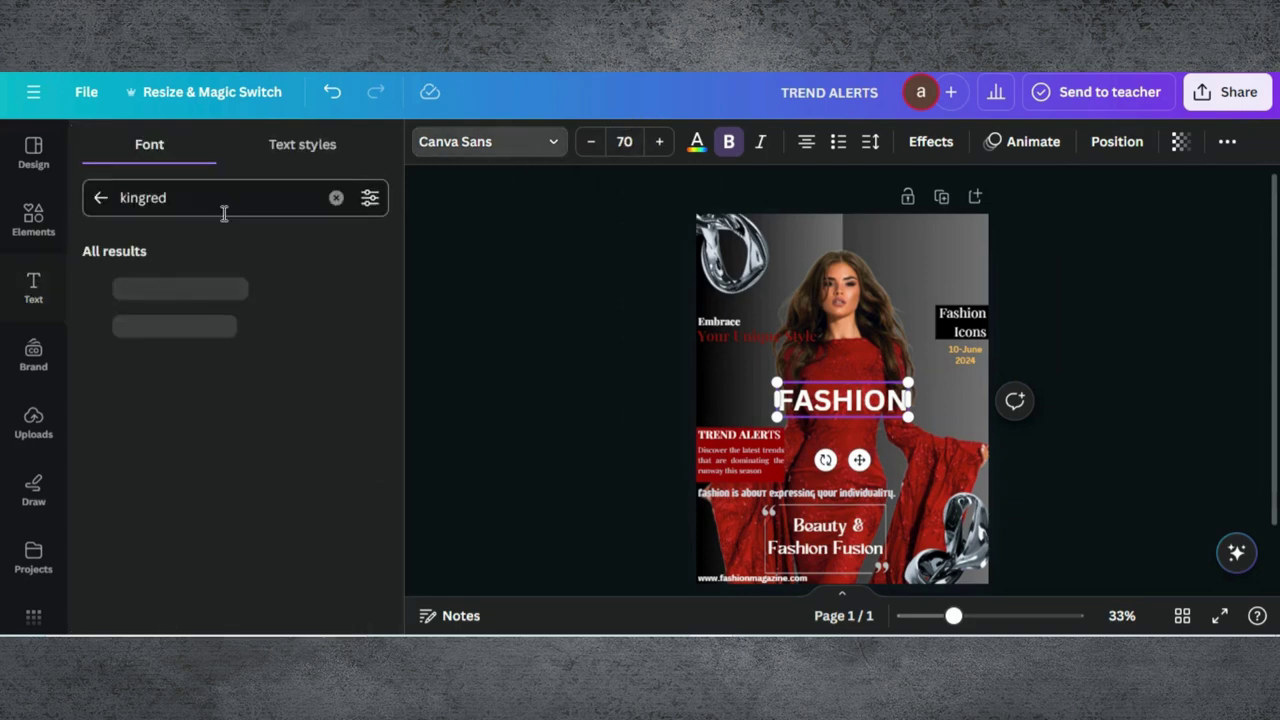
pyautogui.click(204, 304)
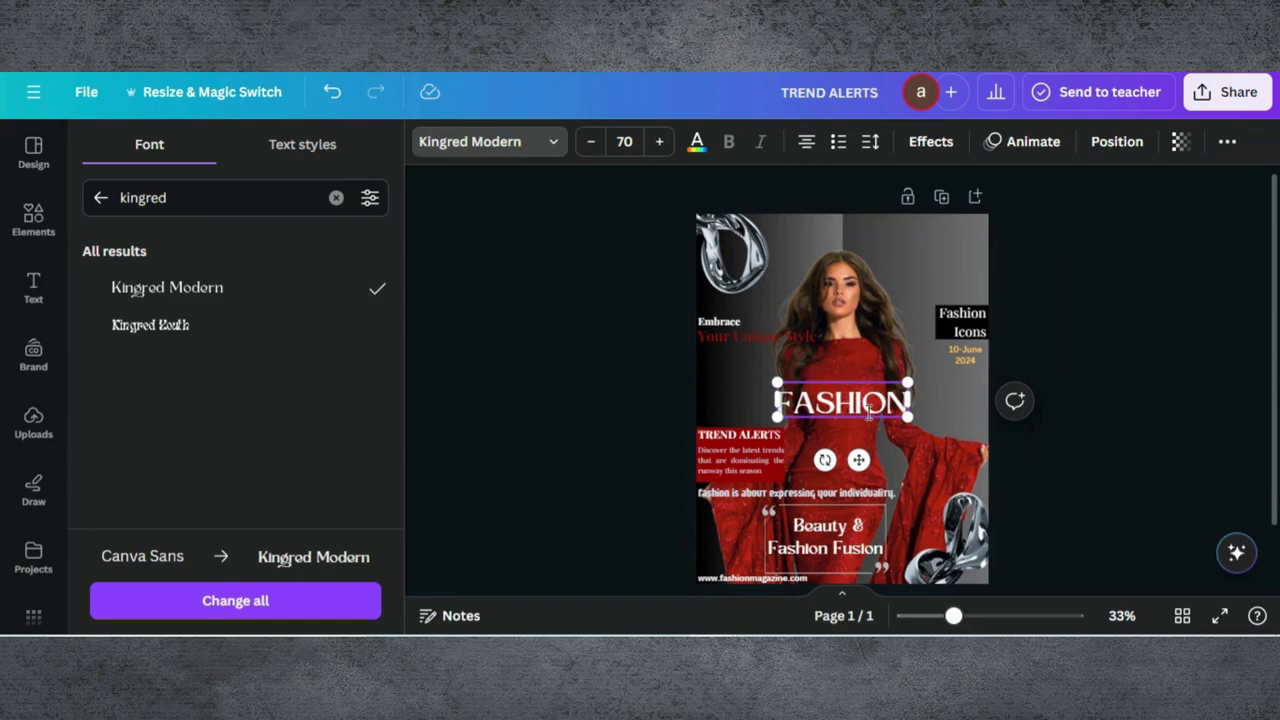
pyautogui.moveTo(910, 418); pyautogui.dragTo(1030, 450)
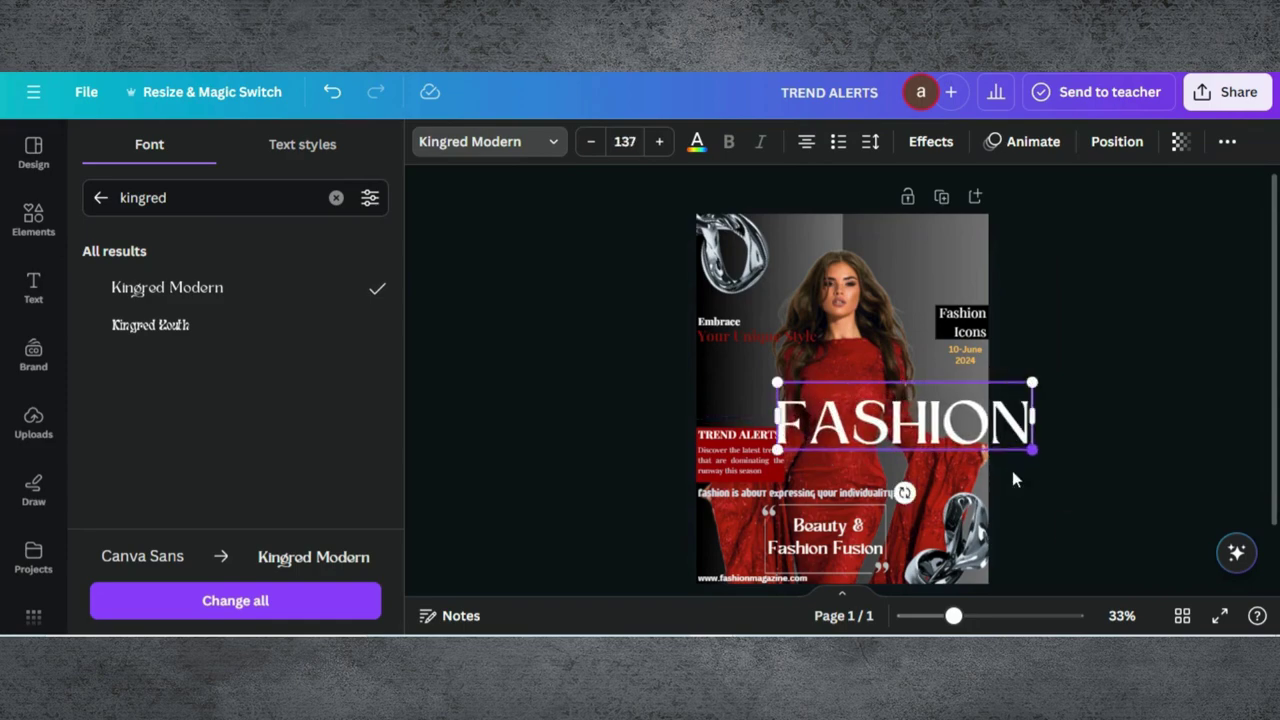
pyautogui.moveTo(893, 410); pyautogui.dragTo(828, 243)
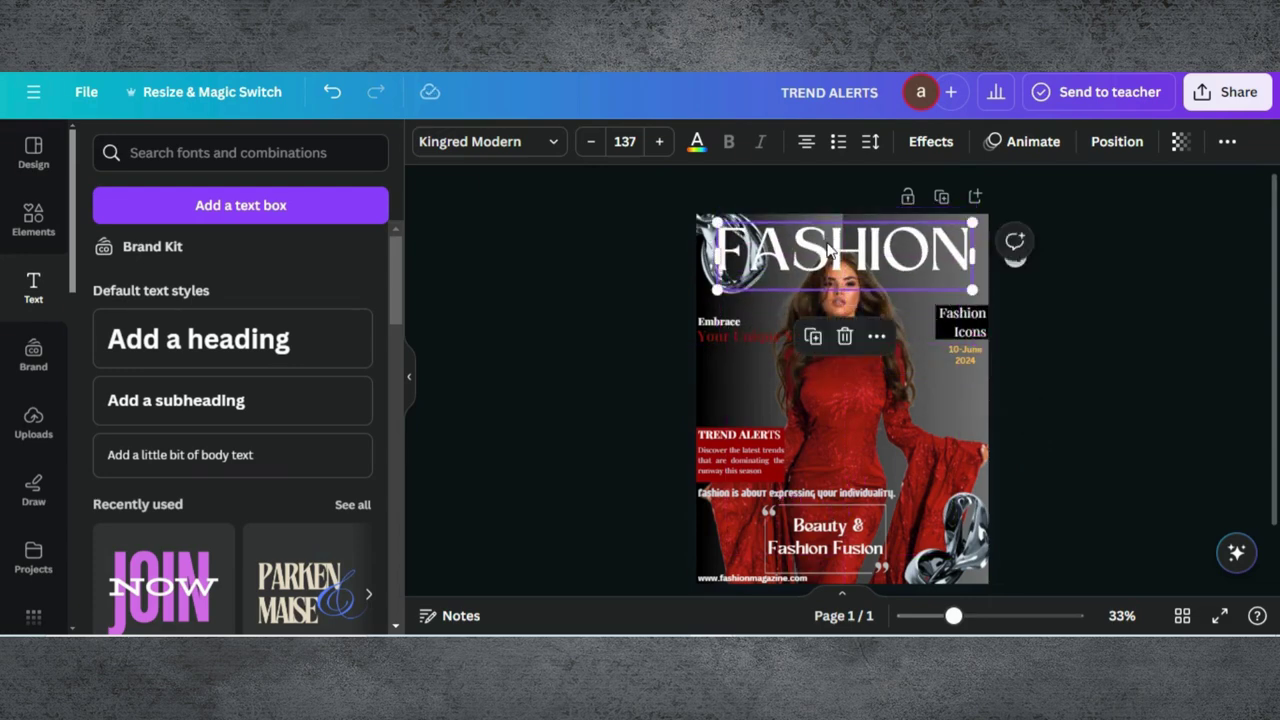
# Set the transparency of the upper-left chrome blob to 58
pyautogui.click(704, 228)
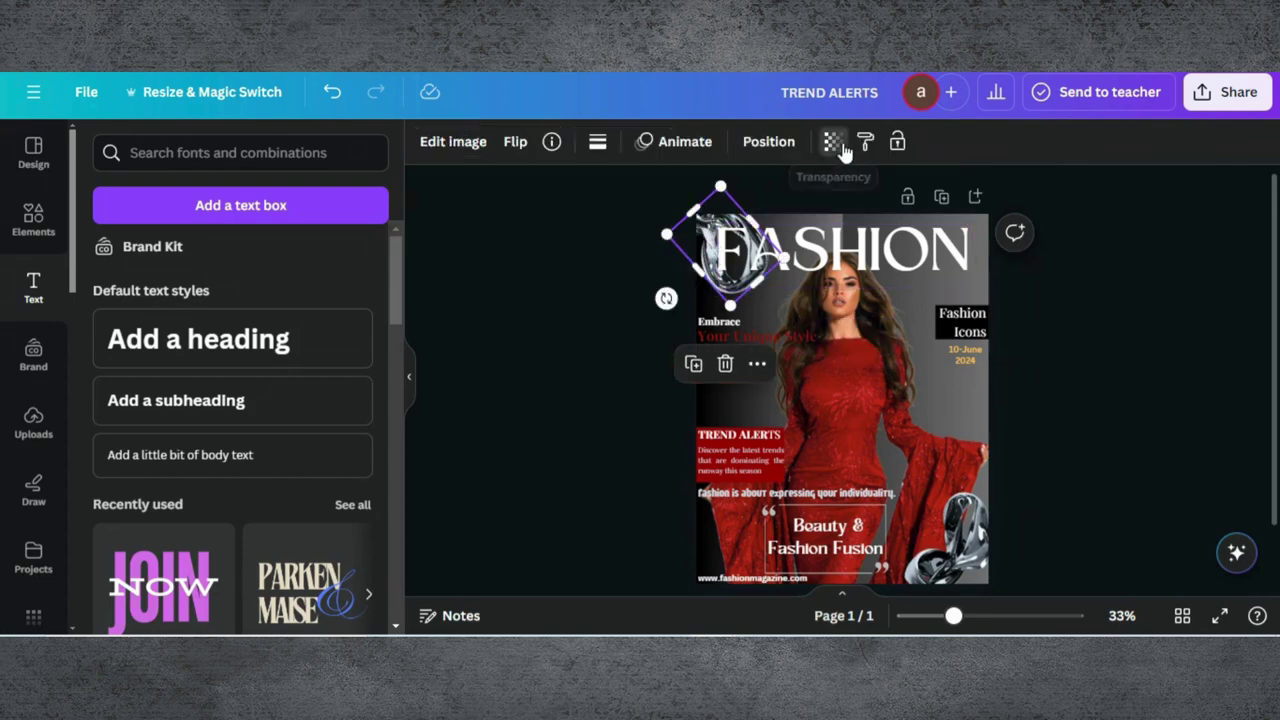
pyautogui.click(833, 141)
pyautogui.moveTo(783, 224); pyautogui.dragTo(730, 224)
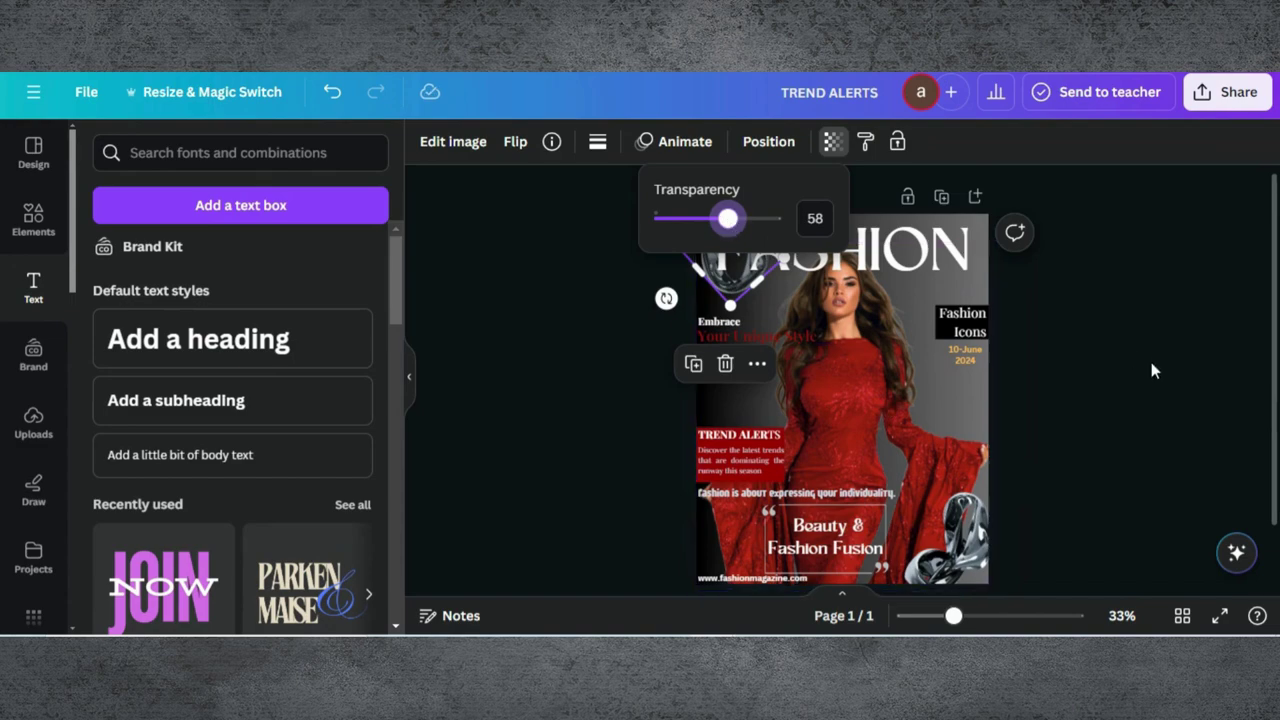
pyautogui.press('Escape')
# Set the transparency of the lower-right chrome blob to 62
pyautogui.click(886, 262)
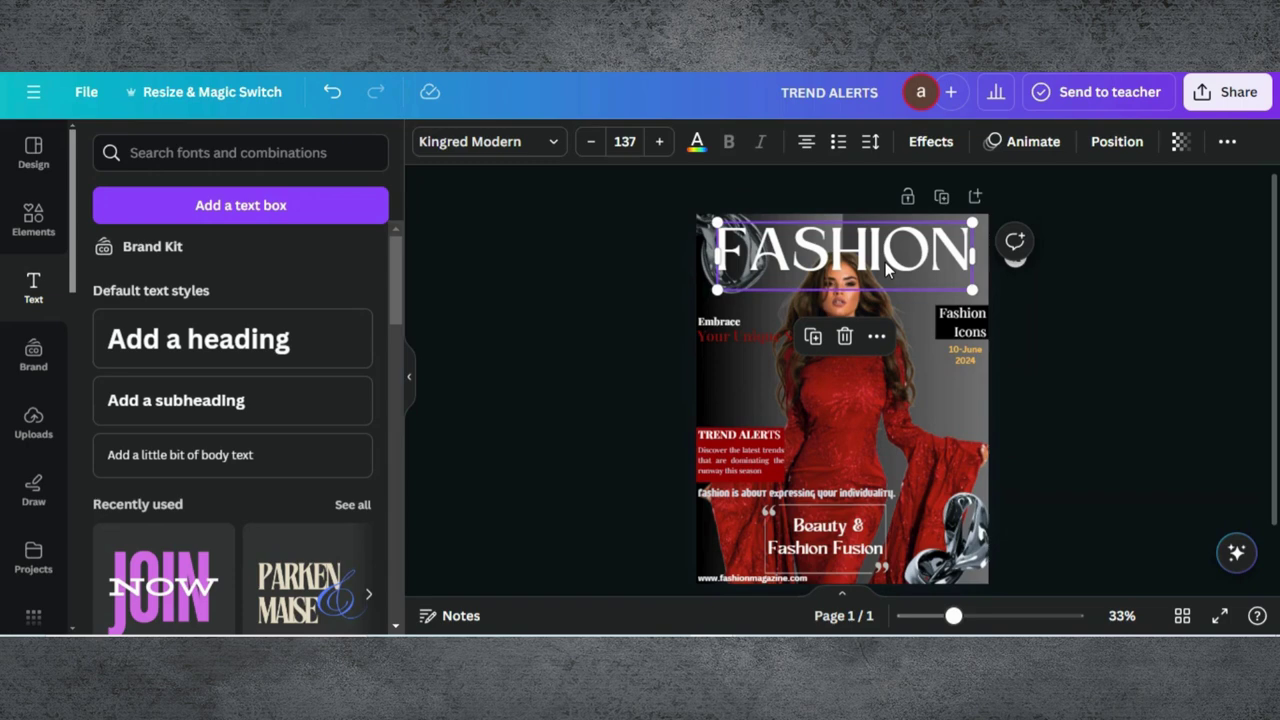
pyautogui.hotkey('ctrl', 'z')
pyautogui.click(832, 141)
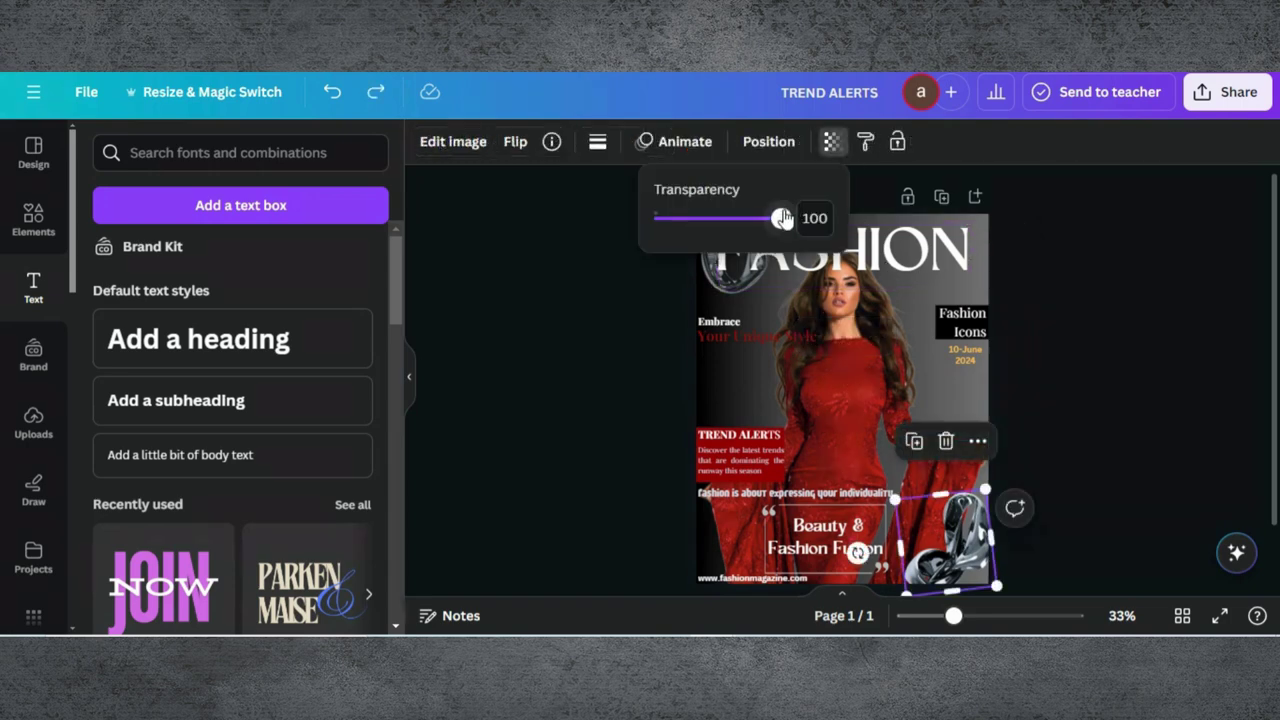
pyautogui.moveTo(780, 218); pyautogui.dragTo(734, 224)
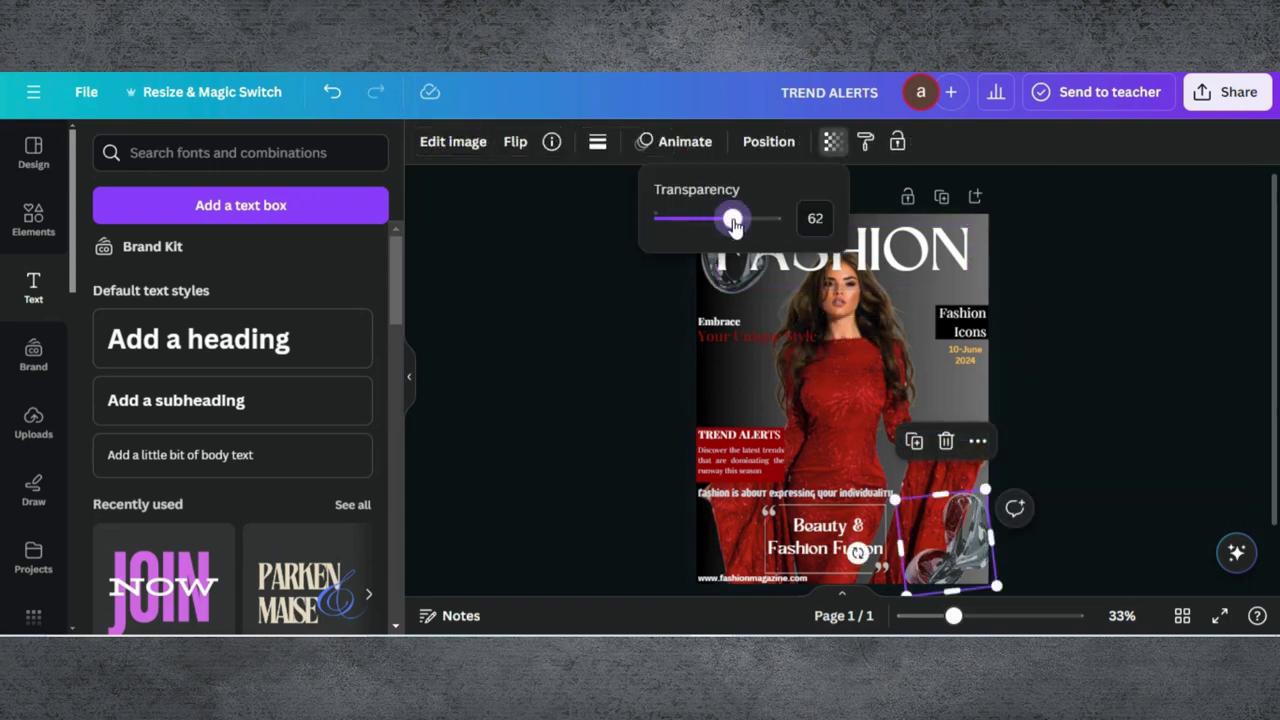
pyautogui.click(1080, 368)
pyautogui.click(1080, 368)
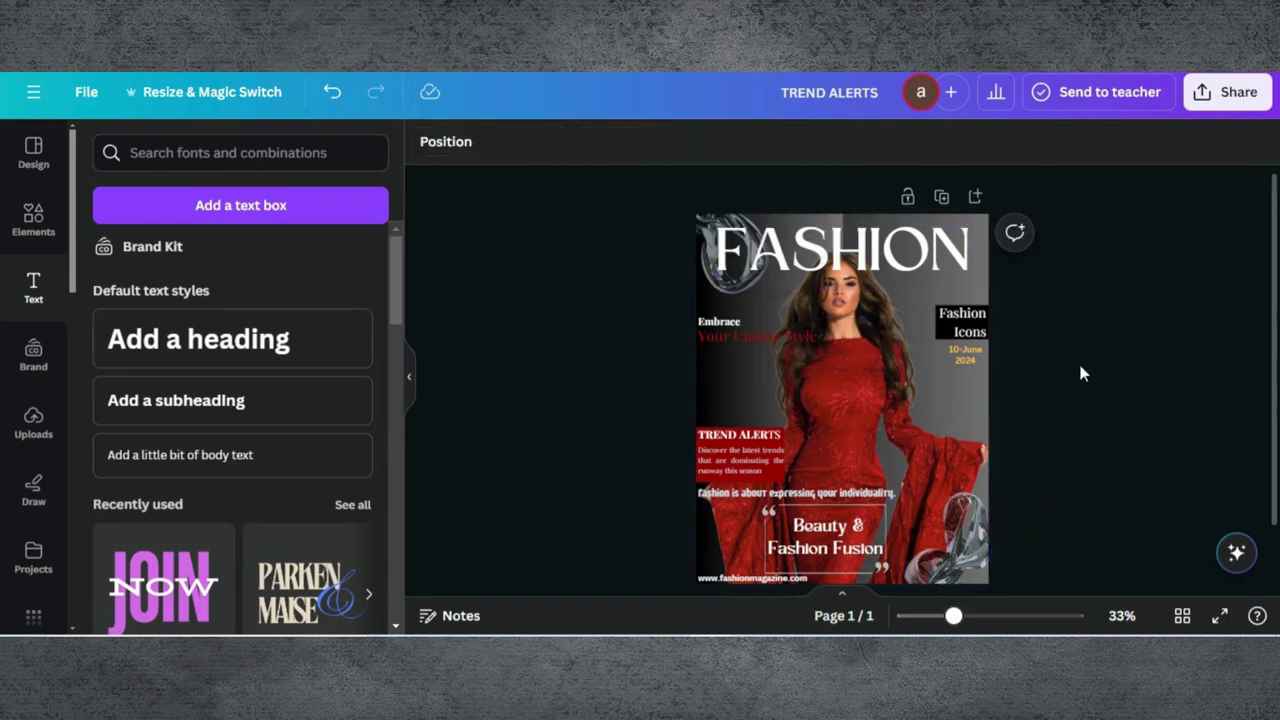
# Duplicate the "Embrace" text, move the copy onto the upper part of the dress and replace its text with "MAGAZINE"
pyautogui.click(855, 243)
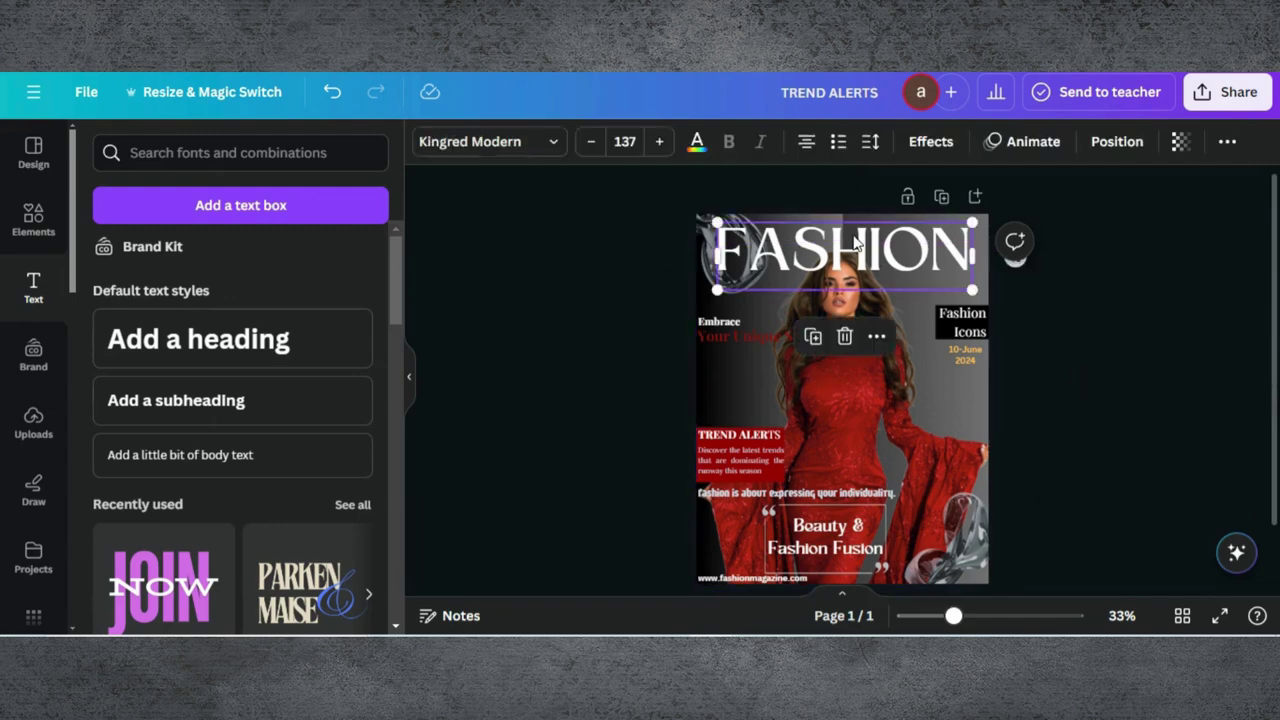
pyautogui.click(720, 321)
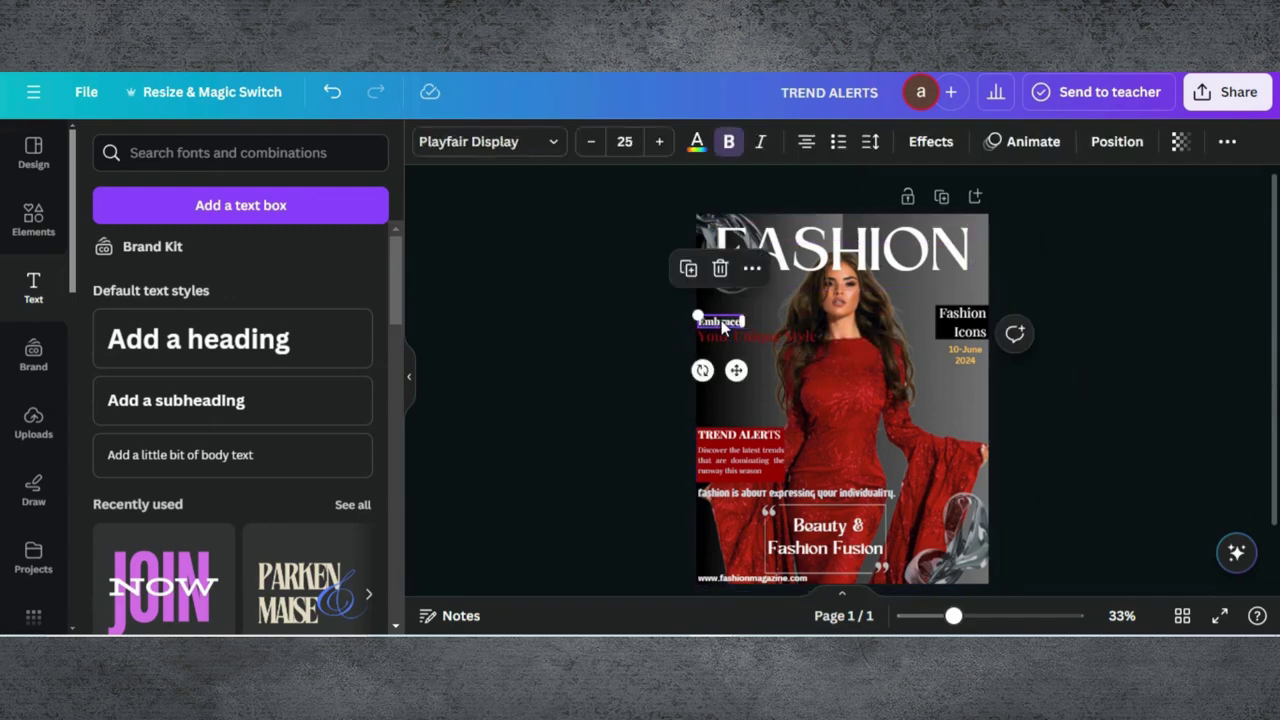
pyautogui.click(699, 270)
pyautogui.moveTo(738, 375); pyautogui.dragTo(840, 404)
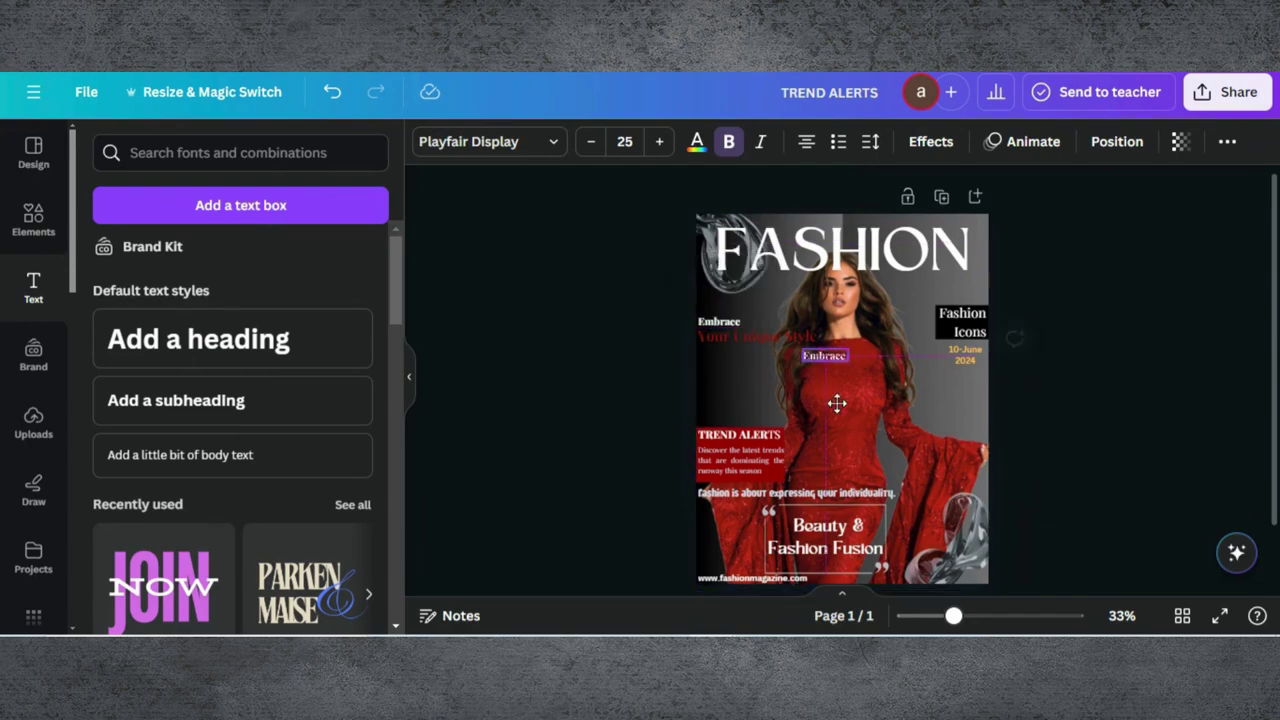
pyautogui.doubleClick(828, 357)
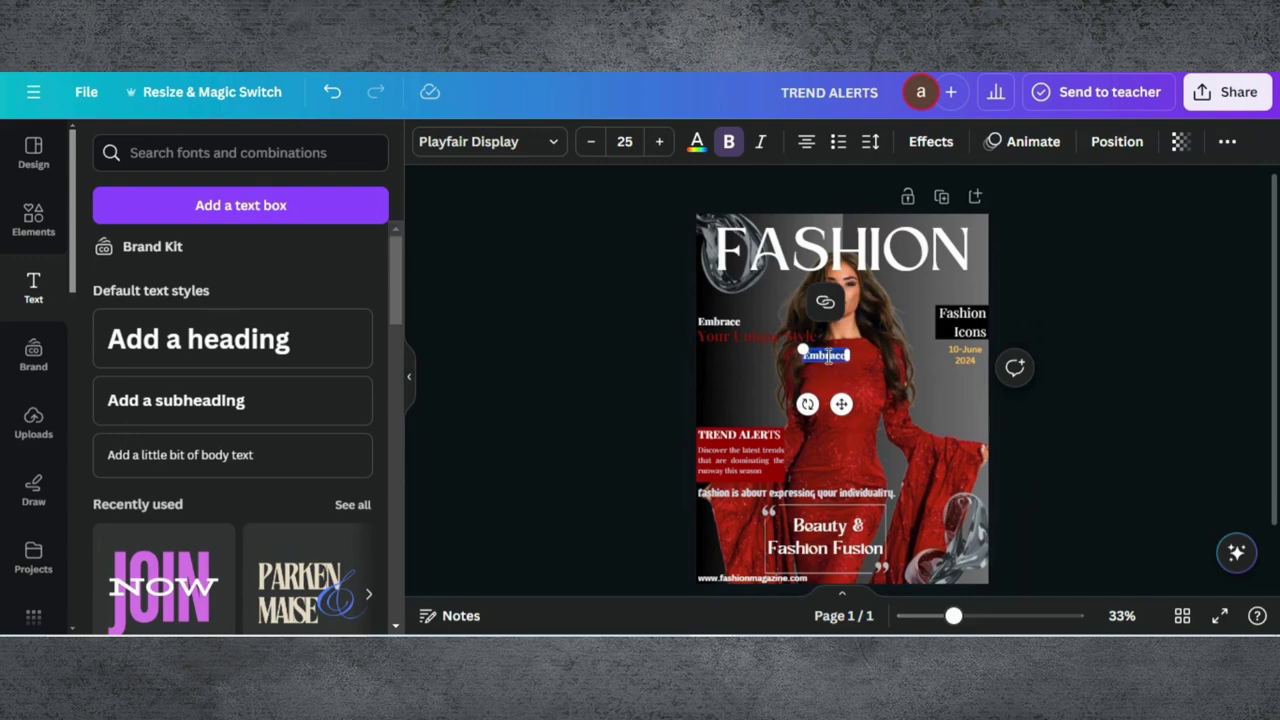
pyautogui.press('BackSpace')
pyautogui.write('MAGAZINE')
pyautogui.click(825, 378)
pyautogui.click(819, 353)
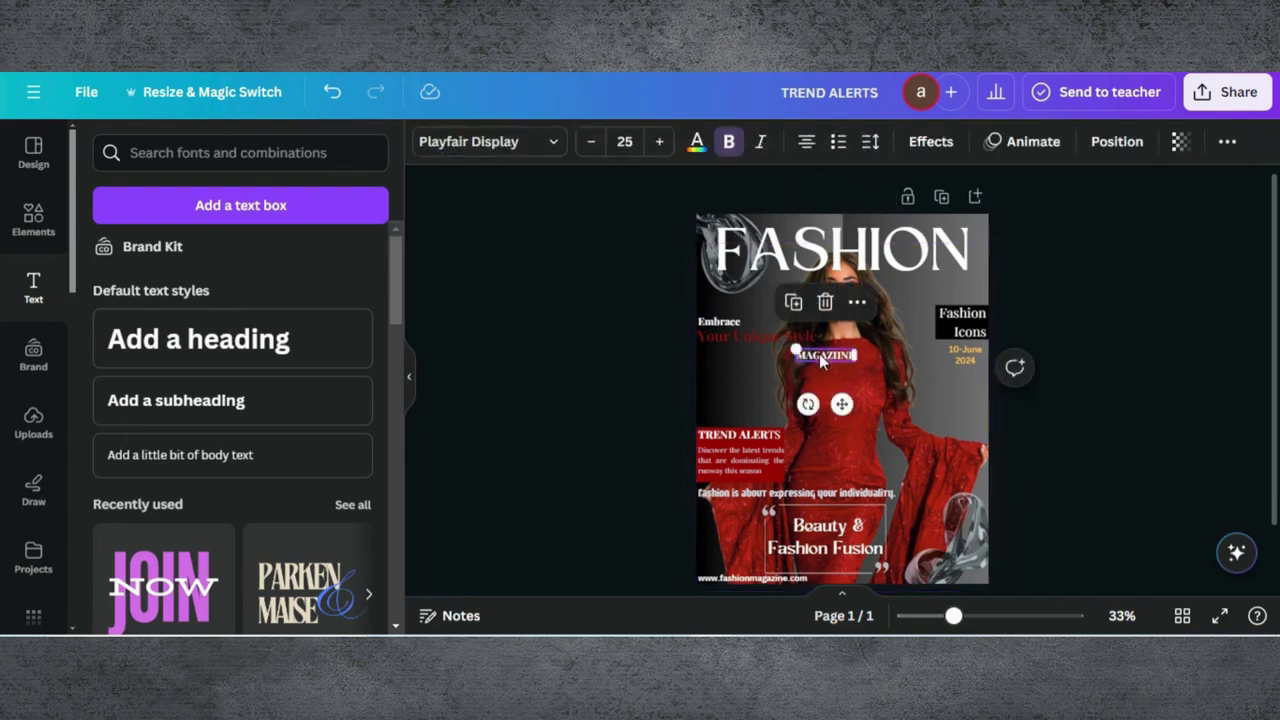
# Change the font of the "MAGAZINE" text to Moontime
pyautogui.click(476, 150)
pyautogui.write('kingred')
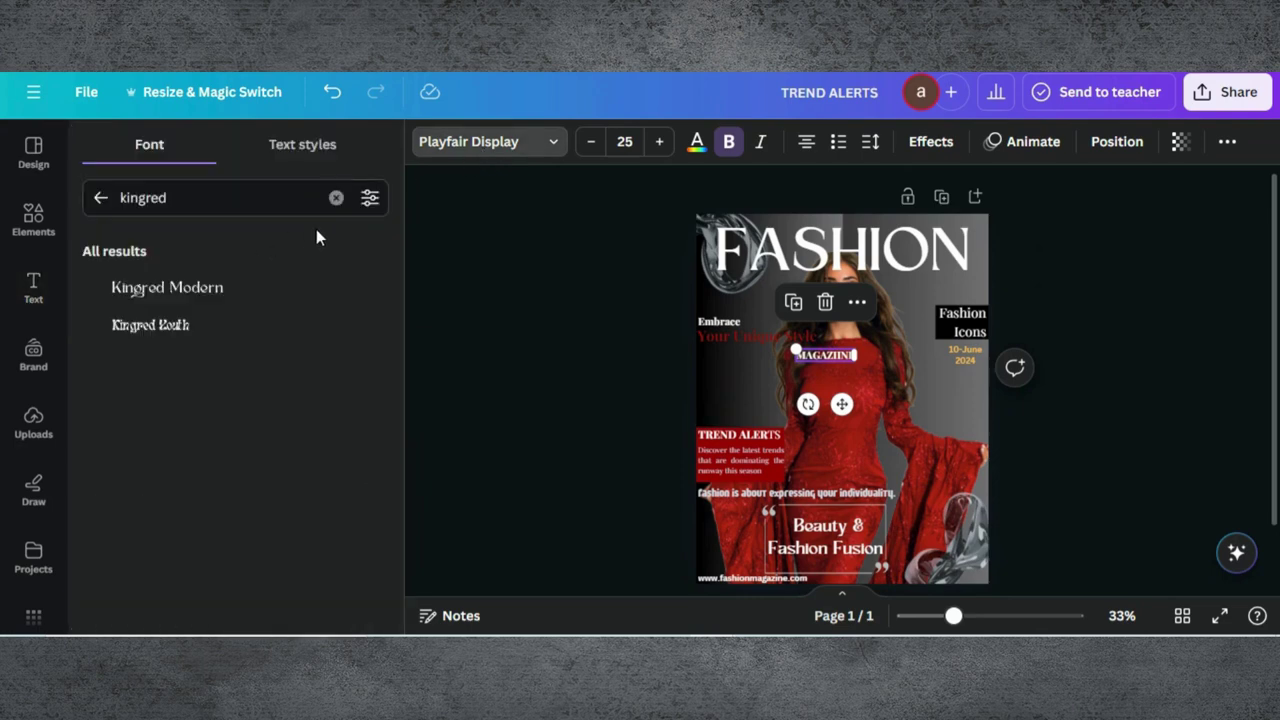
pyautogui.click(336, 198)
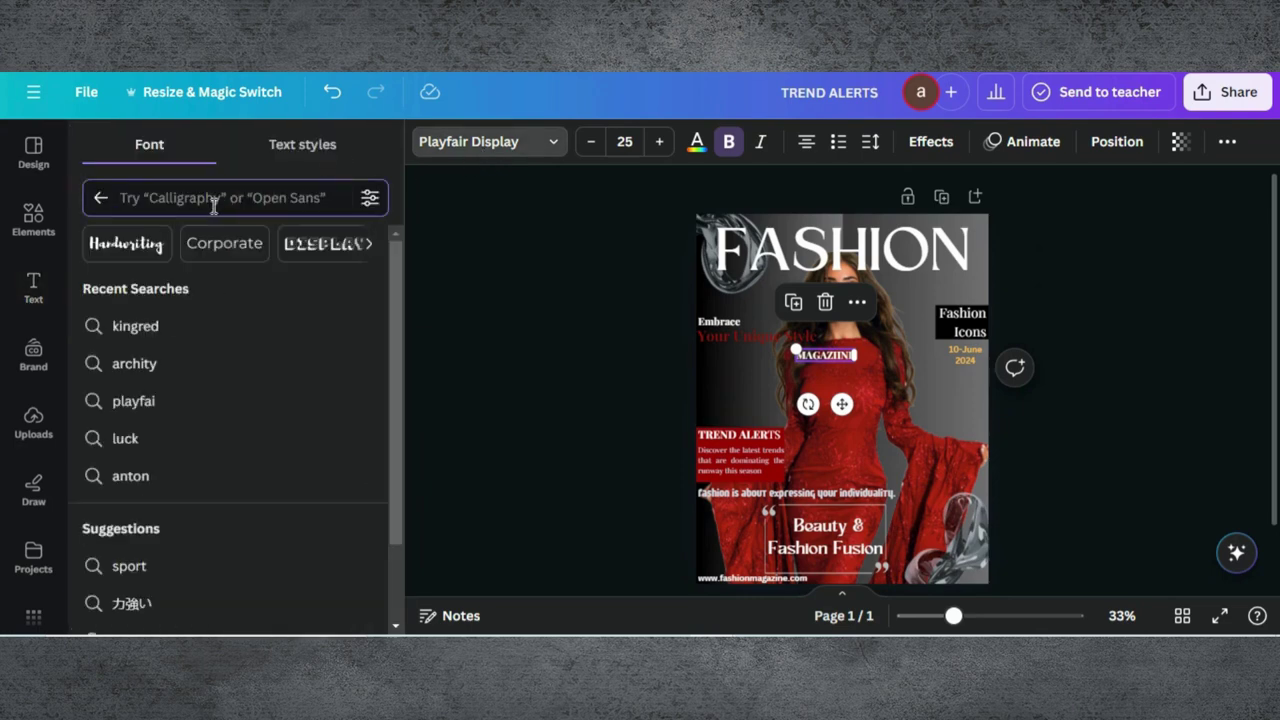
pyautogui.write('moontin')
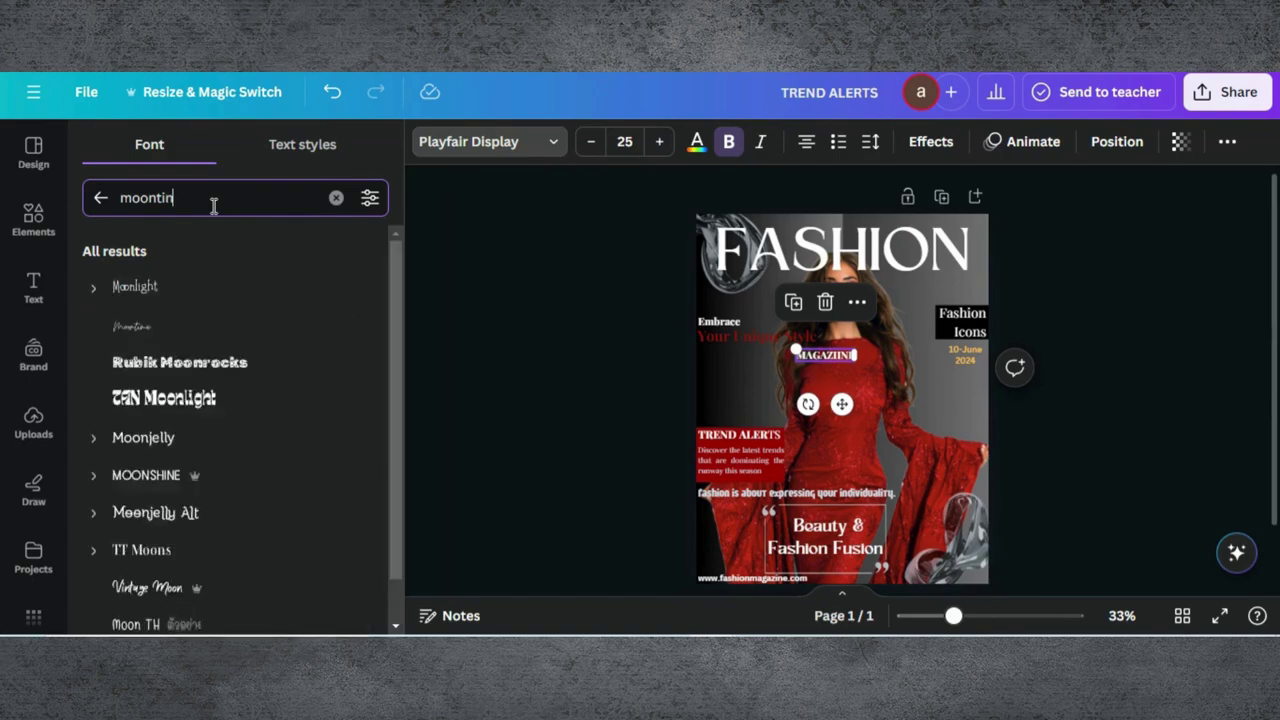
pyautogui.press('BackSpace')
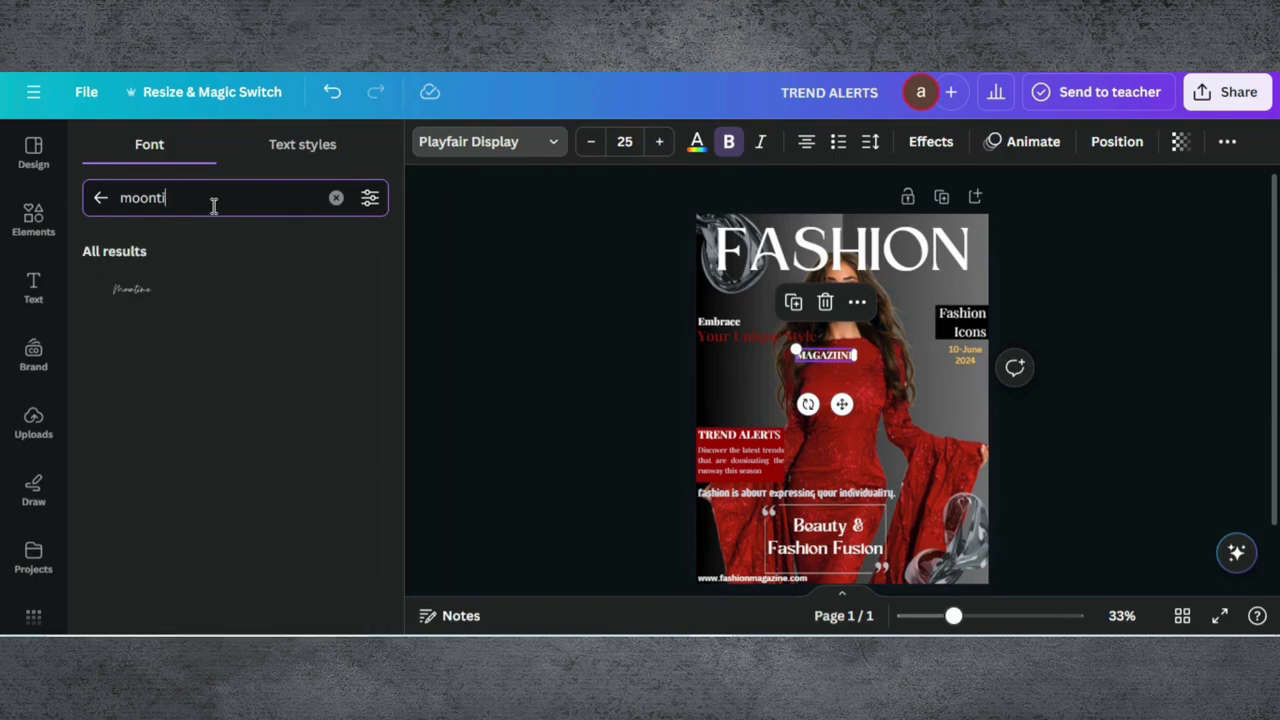
pyautogui.write('me')
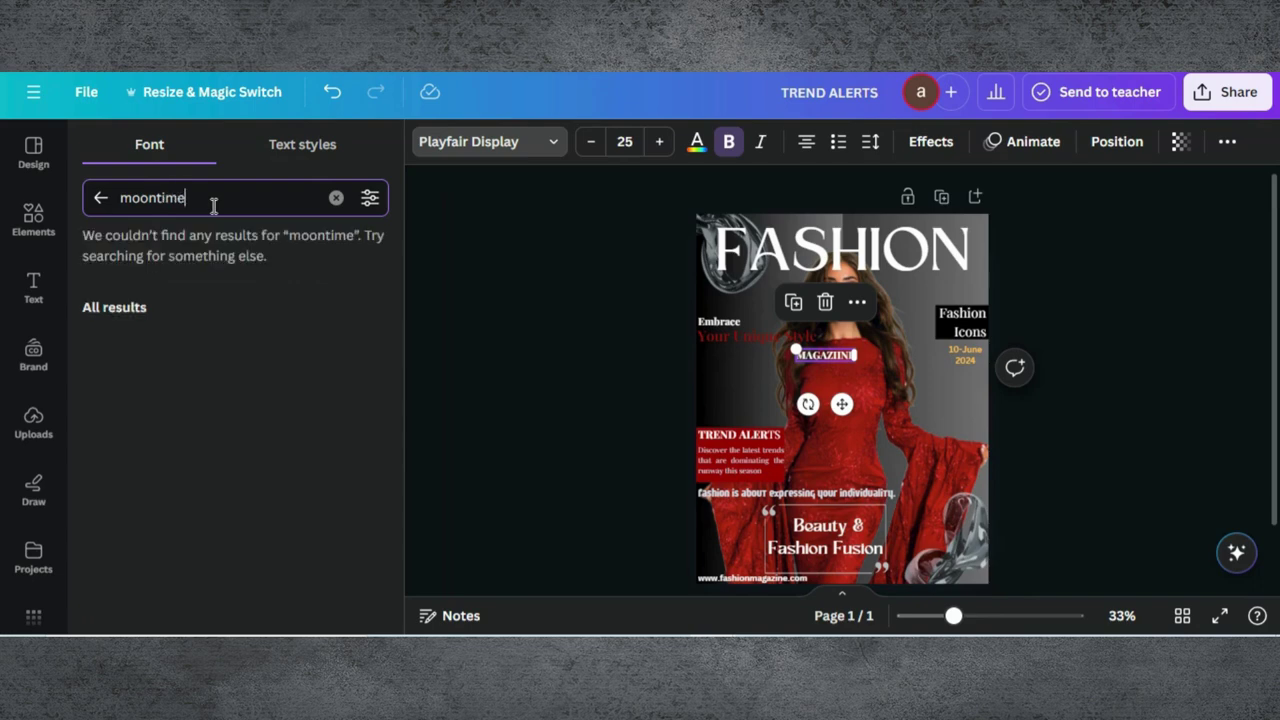
pyautogui.click(180, 293)
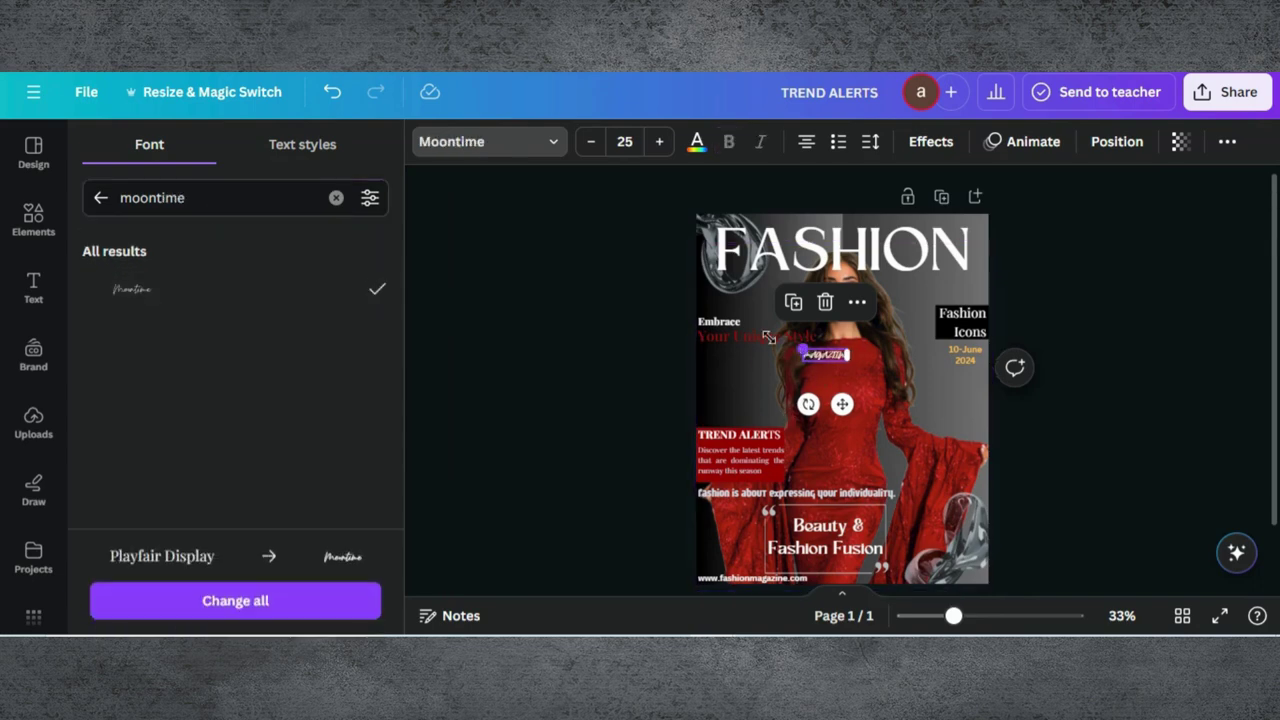
# Enlarge the "MAGAZINE" text to about size 52 and place it slightly tilted beneath the right end of the "FASHION" heading
pyautogui.moveTo(767, 338); pyautogui.dragTo(753, 337)
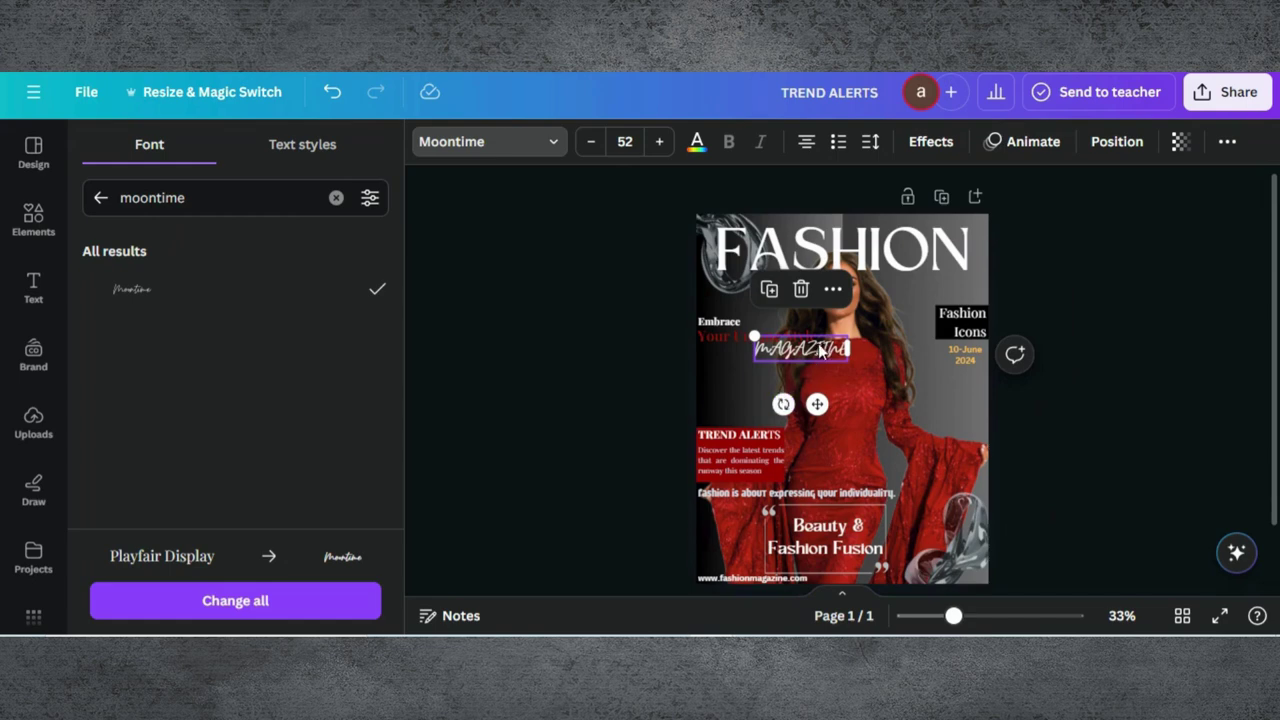
pyautogui.moveTo(817, 404); pyautogui.dragTo(956, 340)
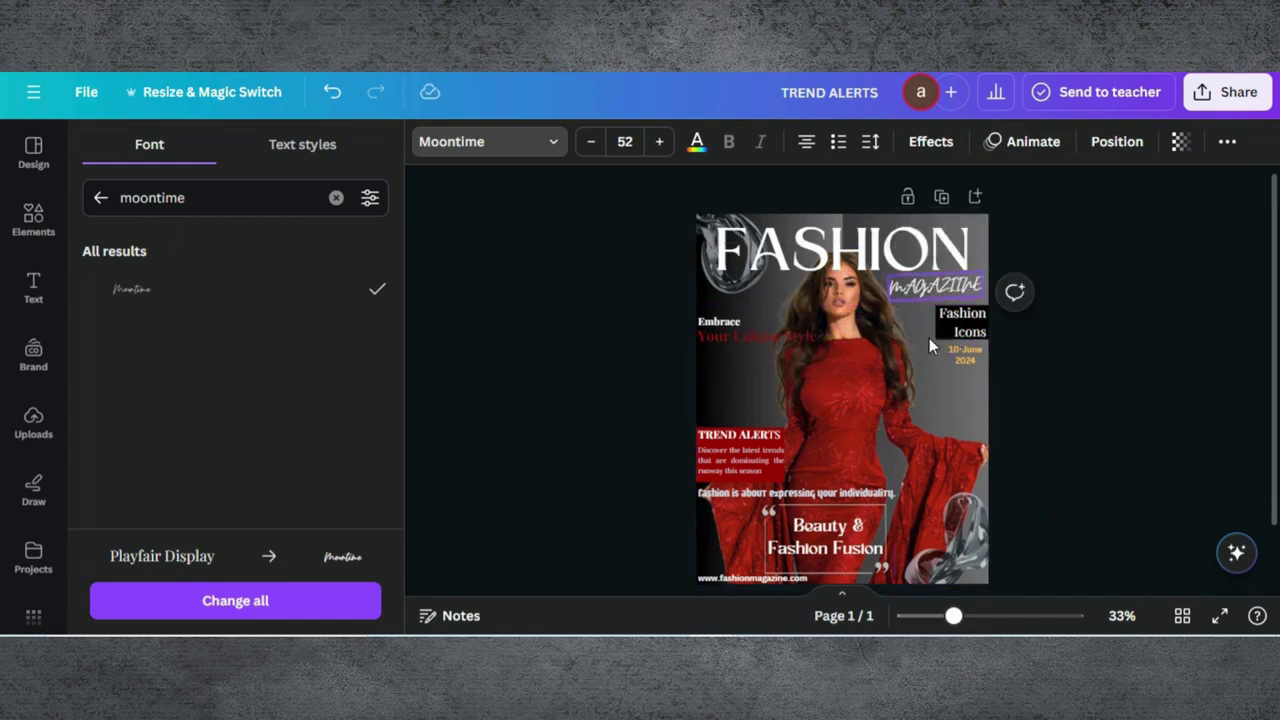
pyautogui.click(608, 382)
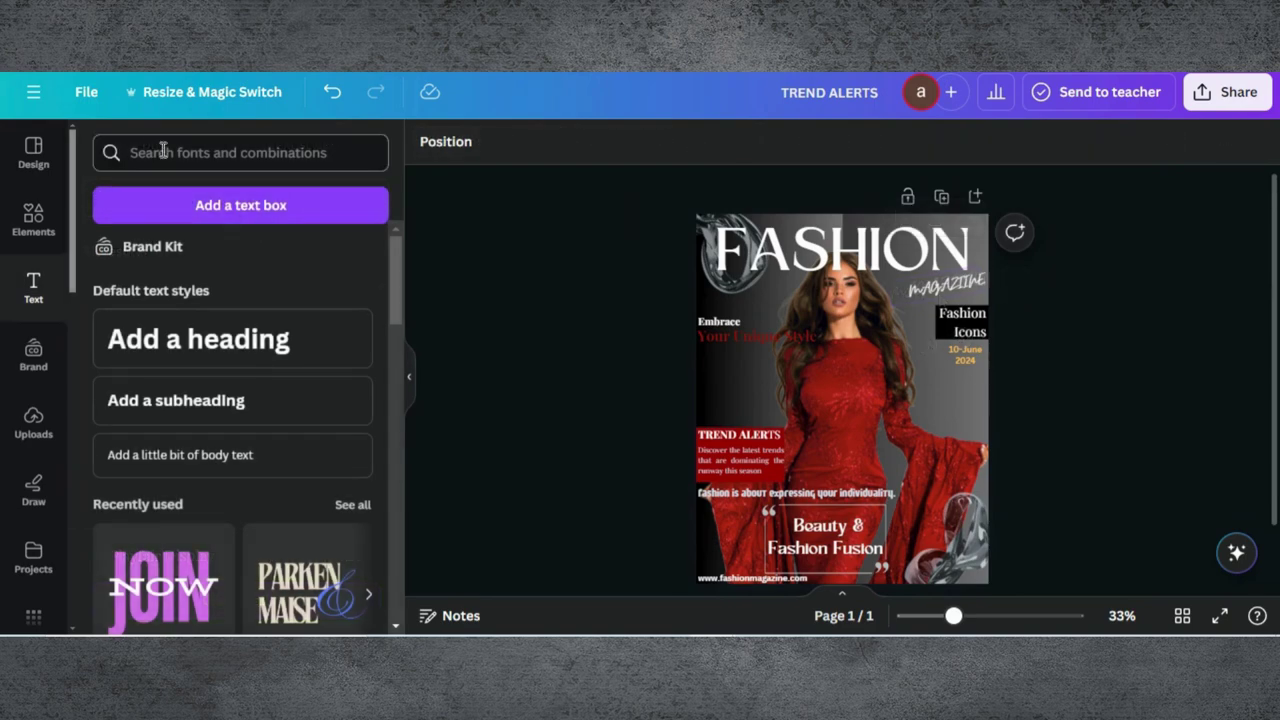
# Search the elements for "gradient" and add the fading purple gradient square graphic to the cover
pyautogui.click(36, 217)
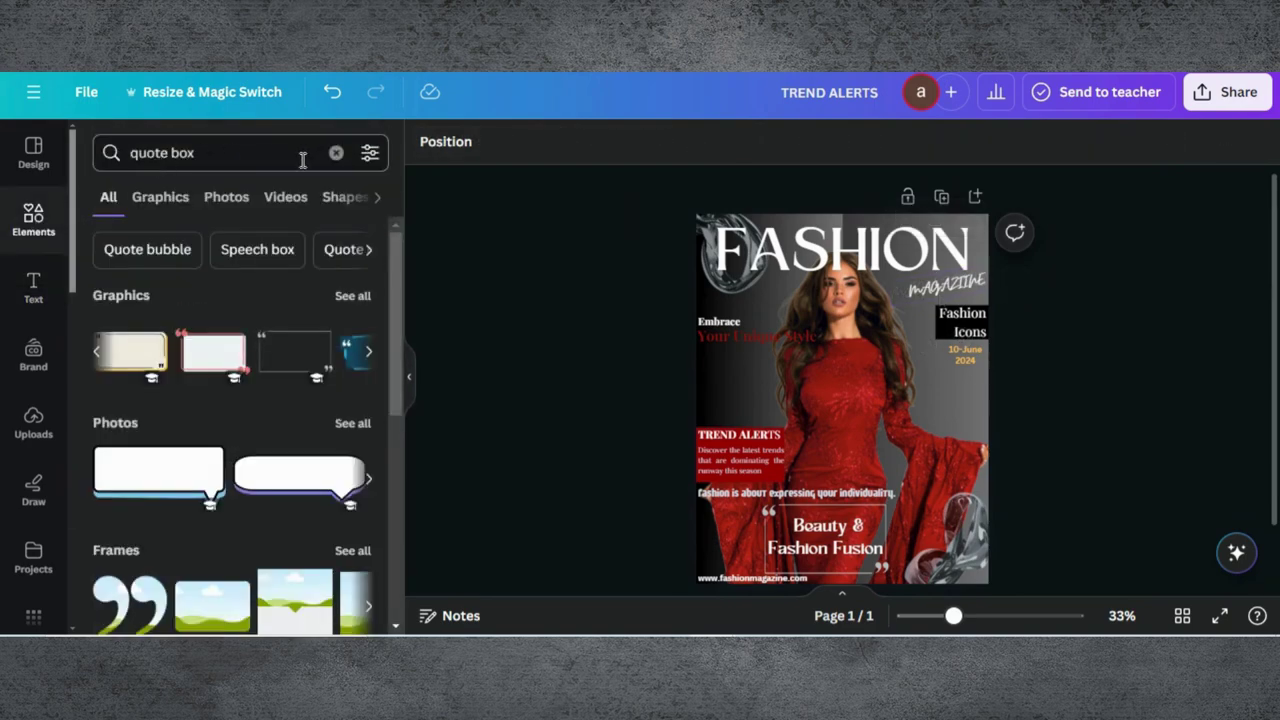
pyautogui.click(335, 153)
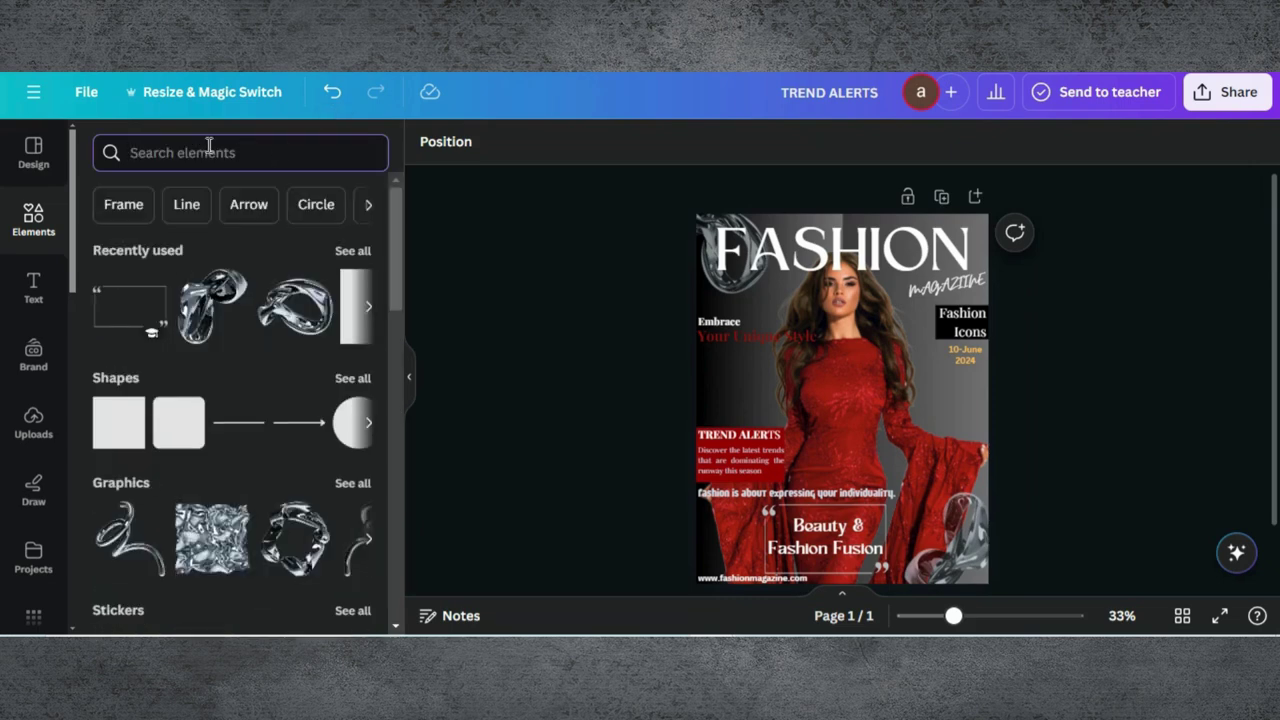
pyautogui.write('gradien')
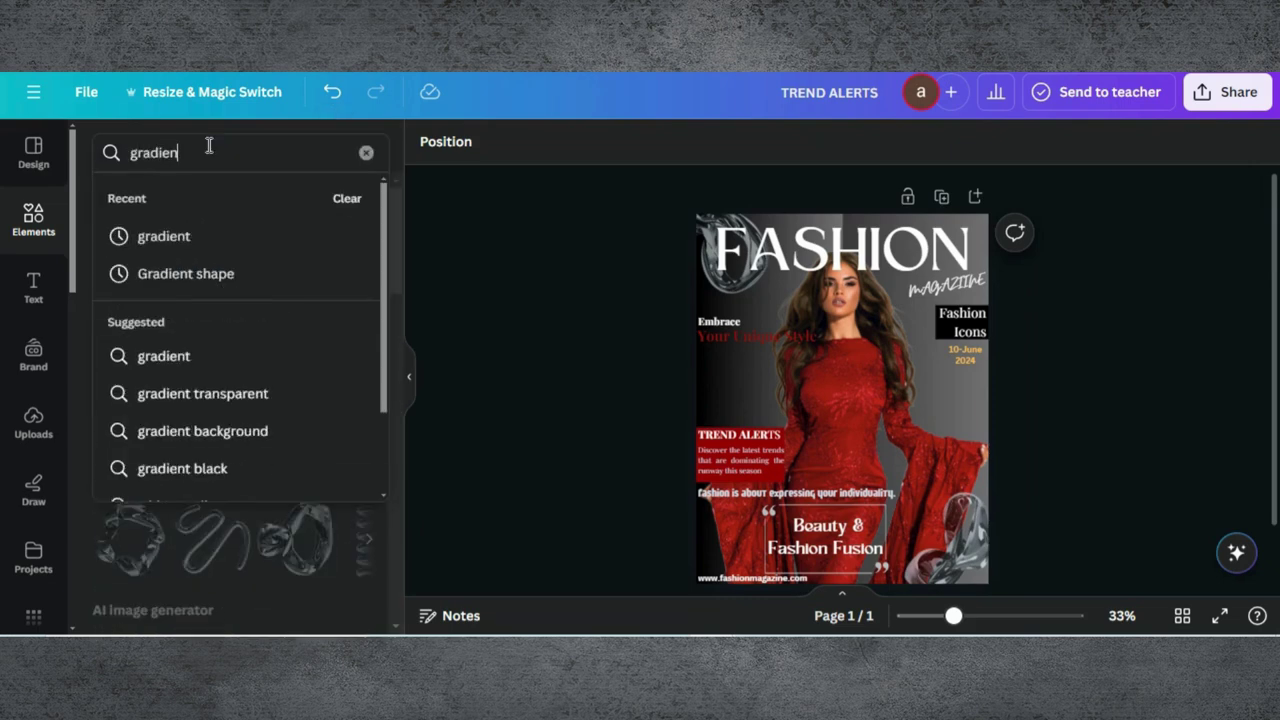
pyautogui.click(188, 240)
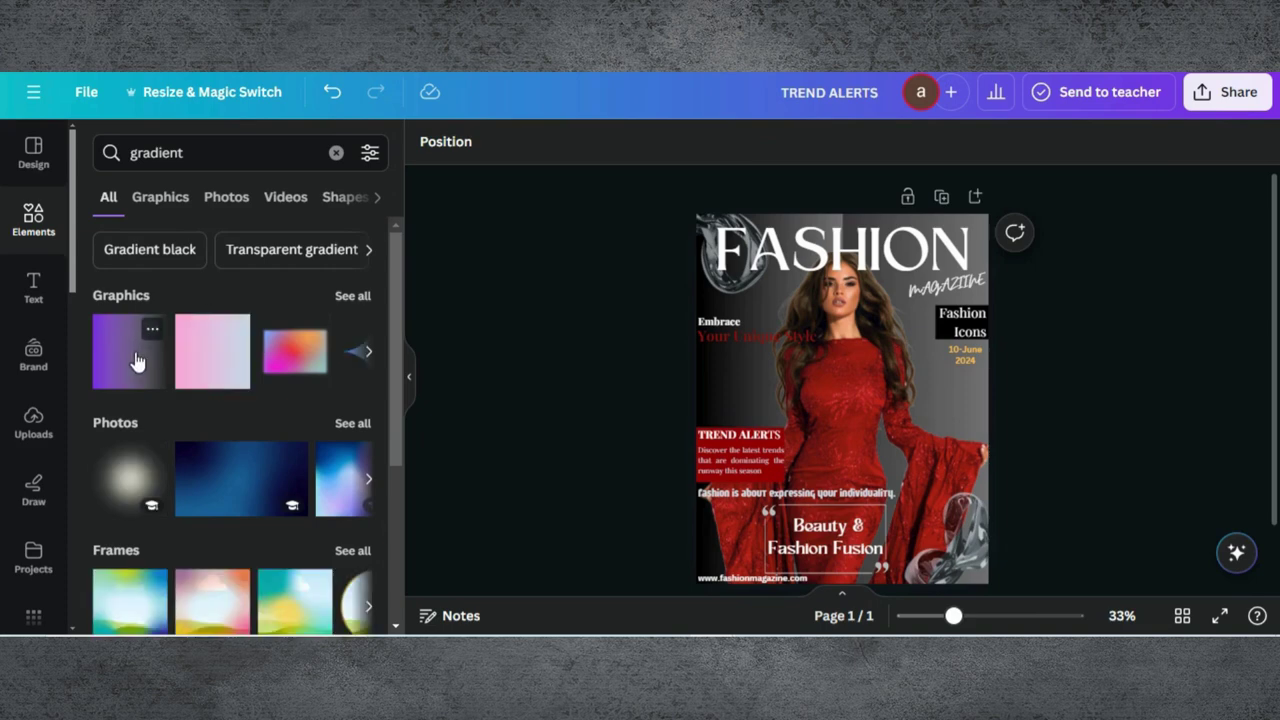
pyautogui.click(135, 367)
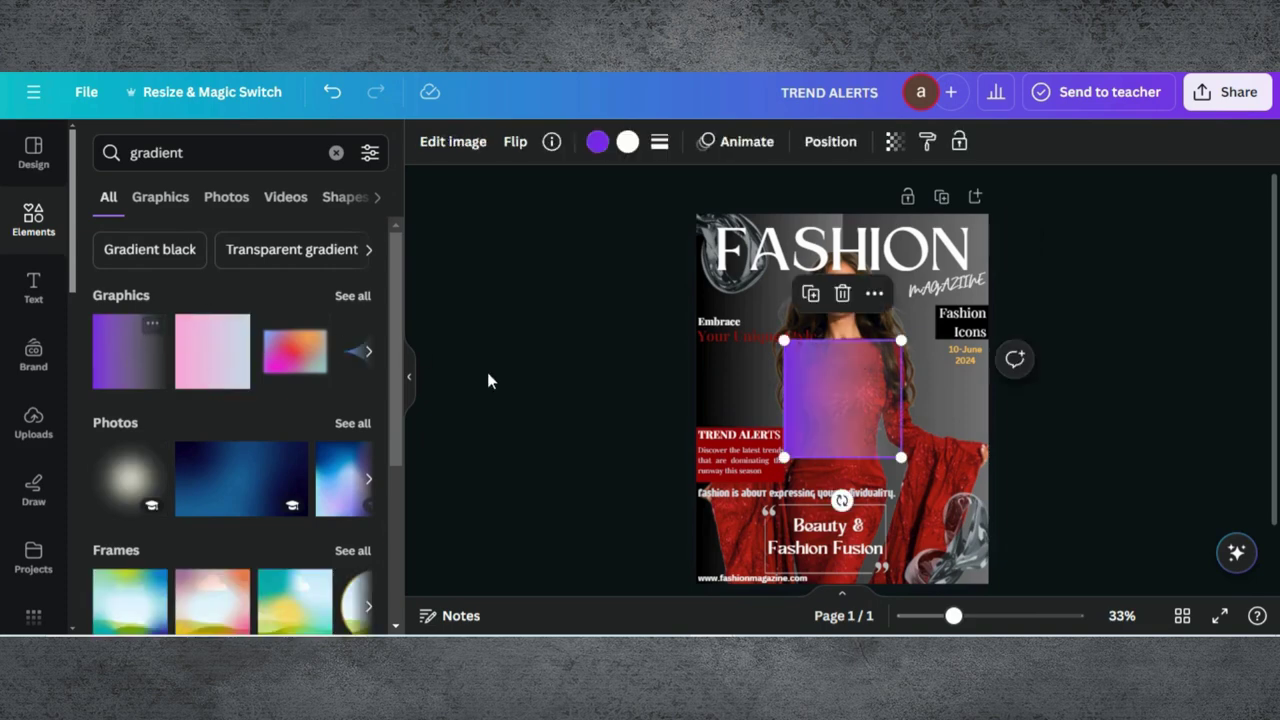
# Set both colours of the gradient square to dark red #930107
pyautogui.click(630, 142)
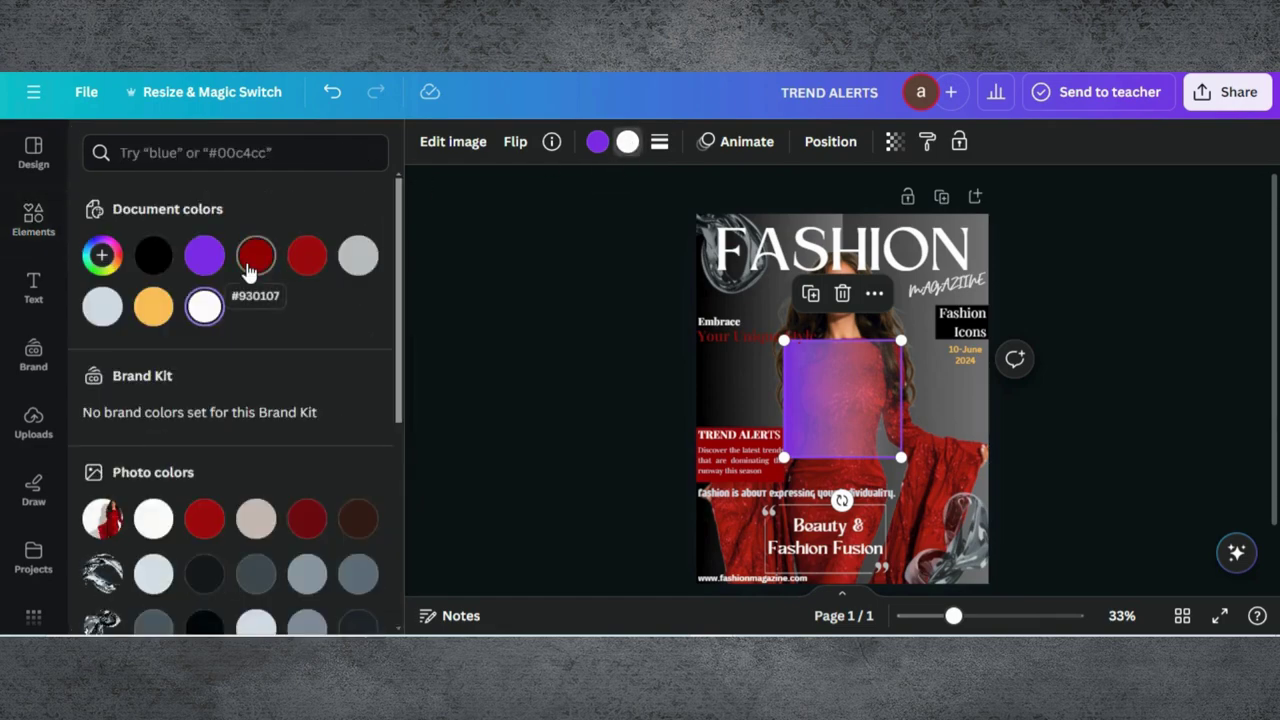
pyautogui.click(252, 262)
pyautogui.click(598, 146)
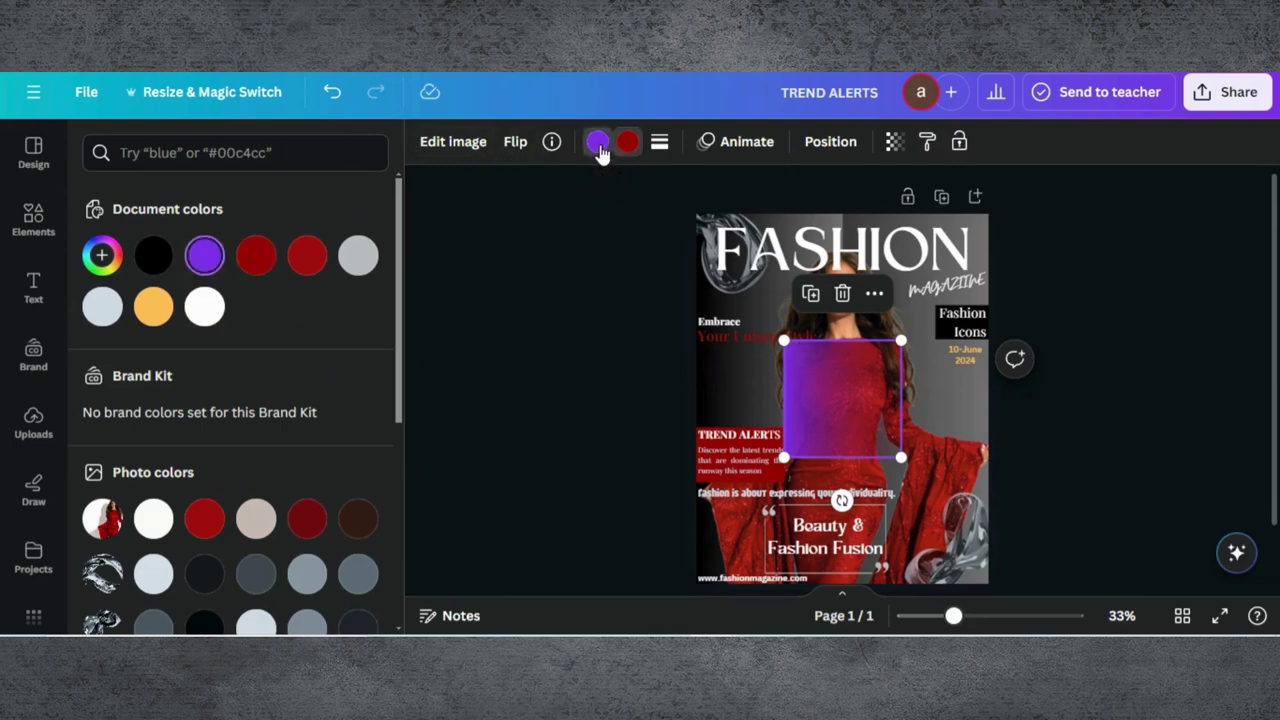
pyautogui.click(256, 256)
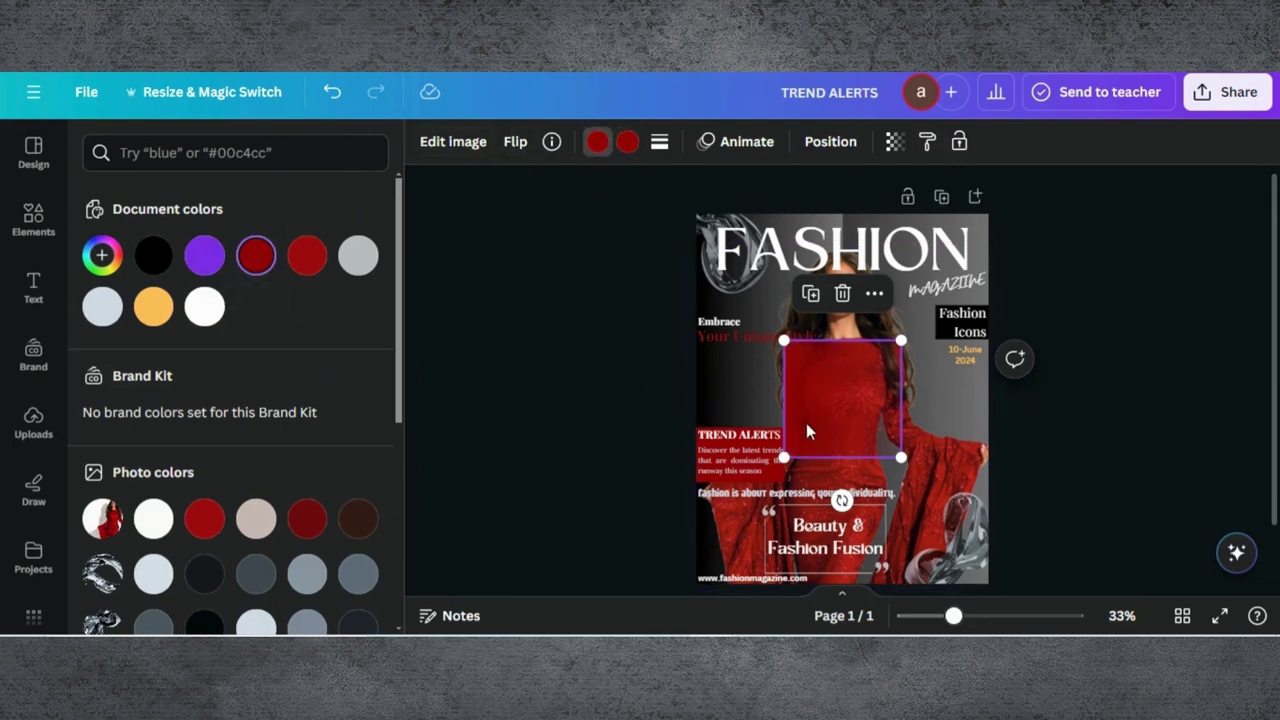
# Shrink the red gradient square to the height of the "TREND ALERTS" box and place it against the box's right edge
pyautogui.moveTo(828, 419); pyautogui.dragTo(826, 451)
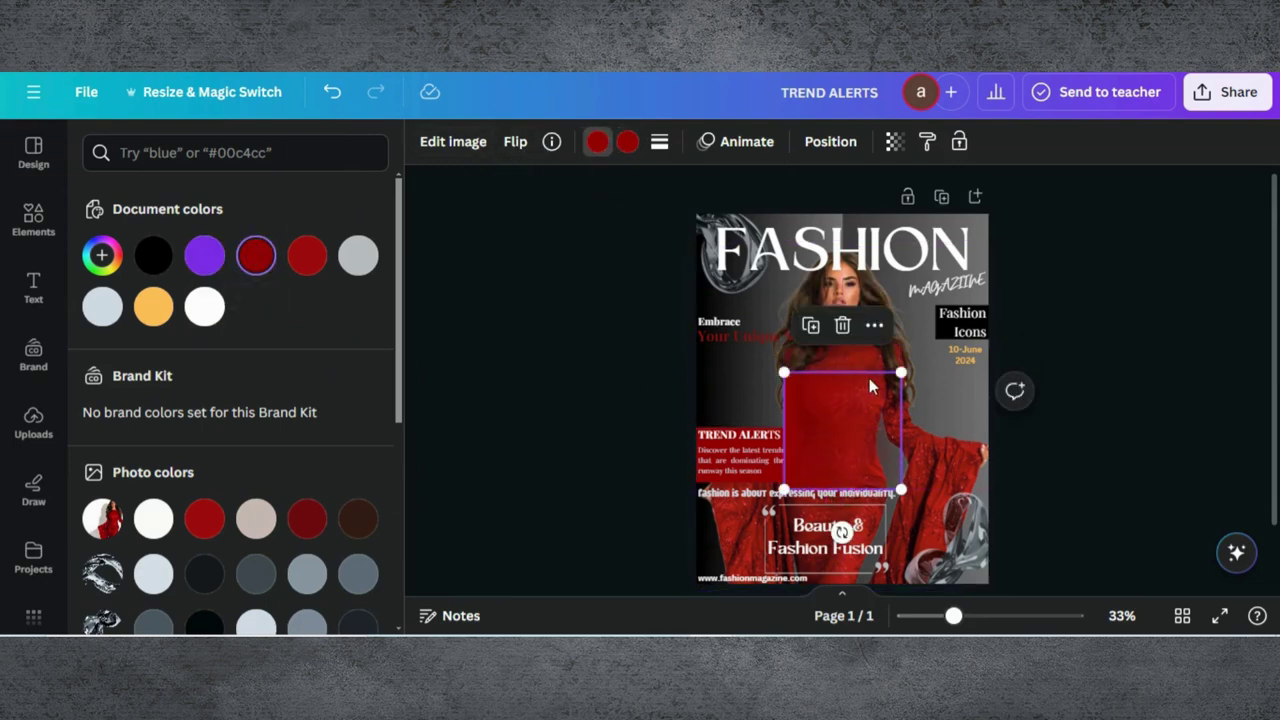
pyautogui.moveTo(901, 373); pyautogui.dragTo(838, 479)
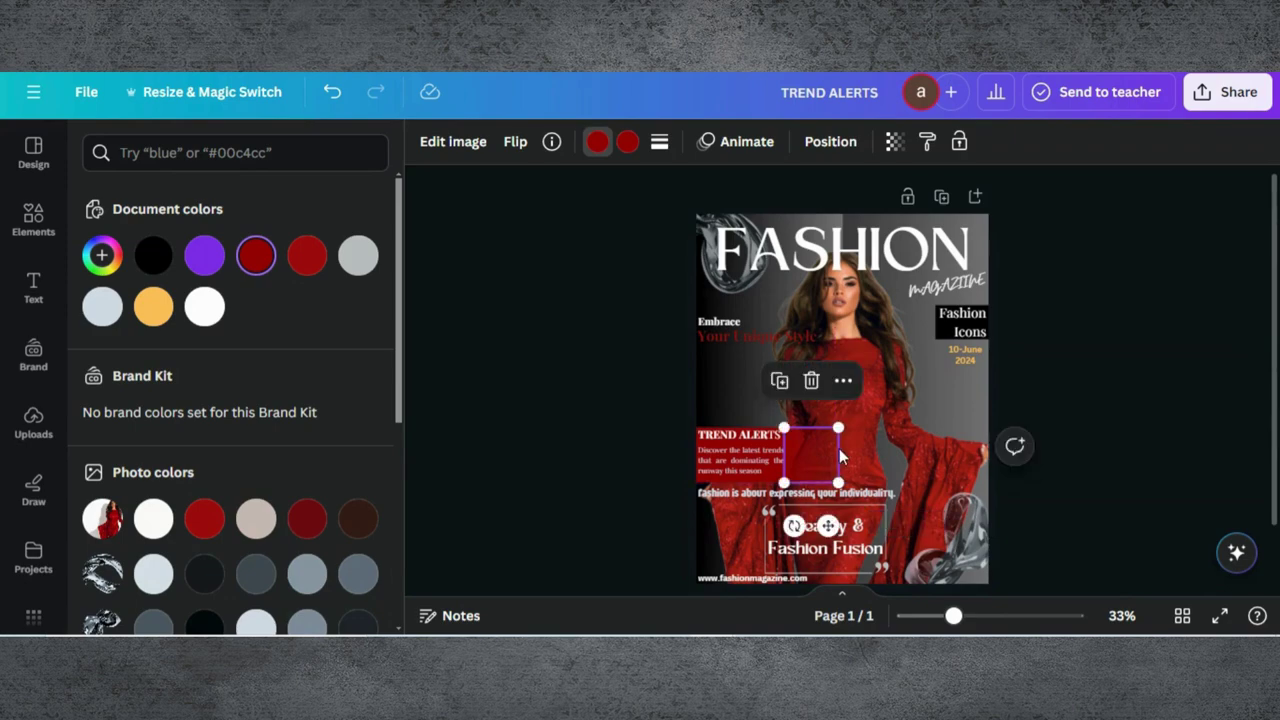
pyautogui.click(1121, 373)
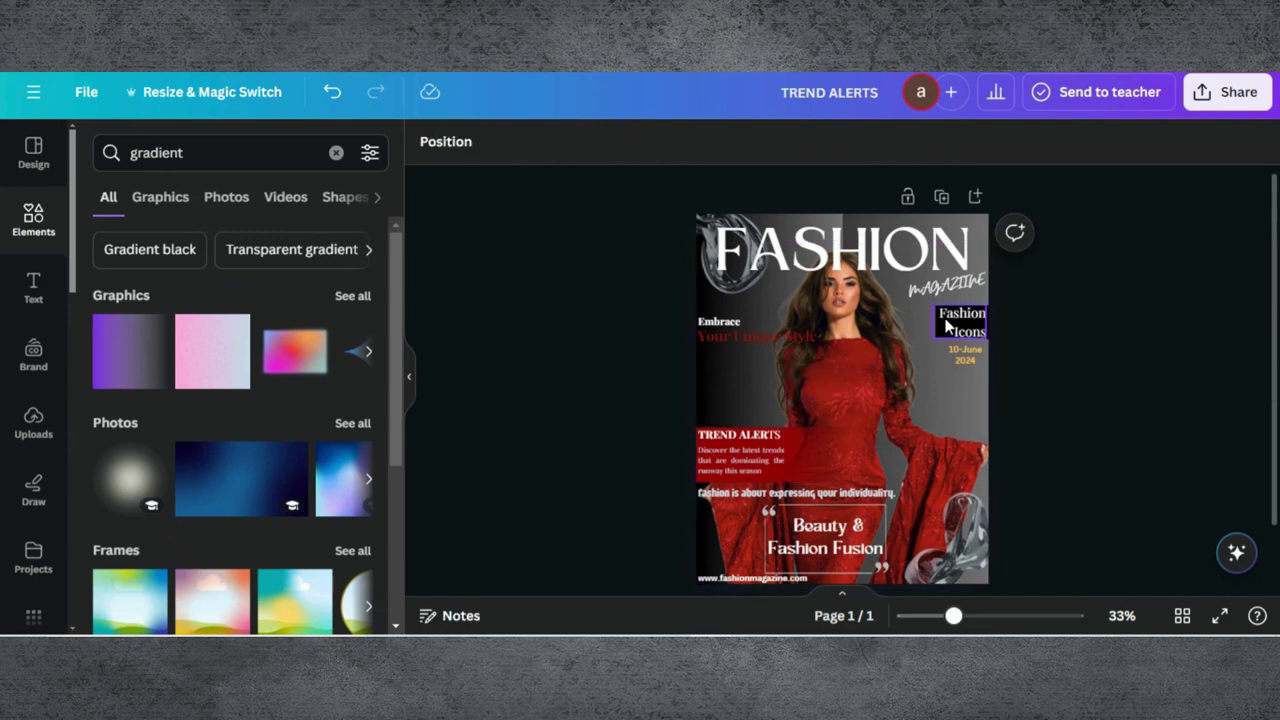
# Add another fading gradient square, flip it horizontally and fit it against the left edge of the "Fashion Icons" box
pyautogui.click(131, 356)
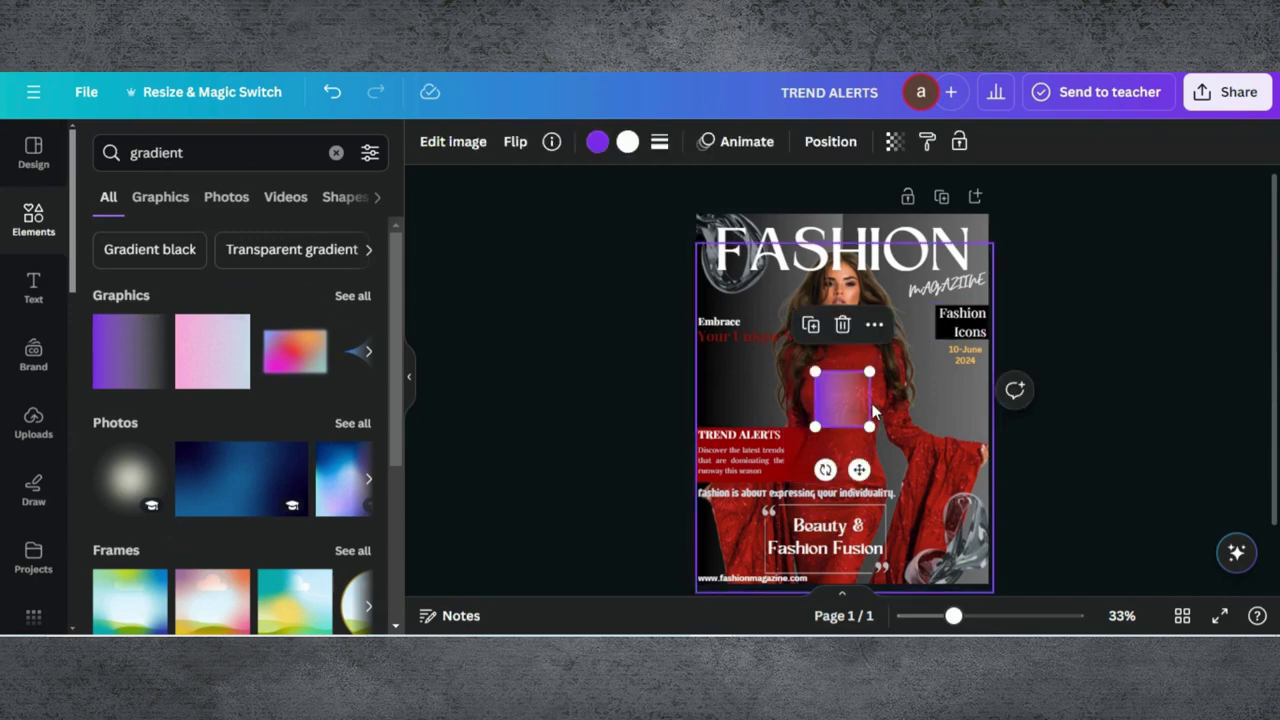
pyautogui.click(512, 145)
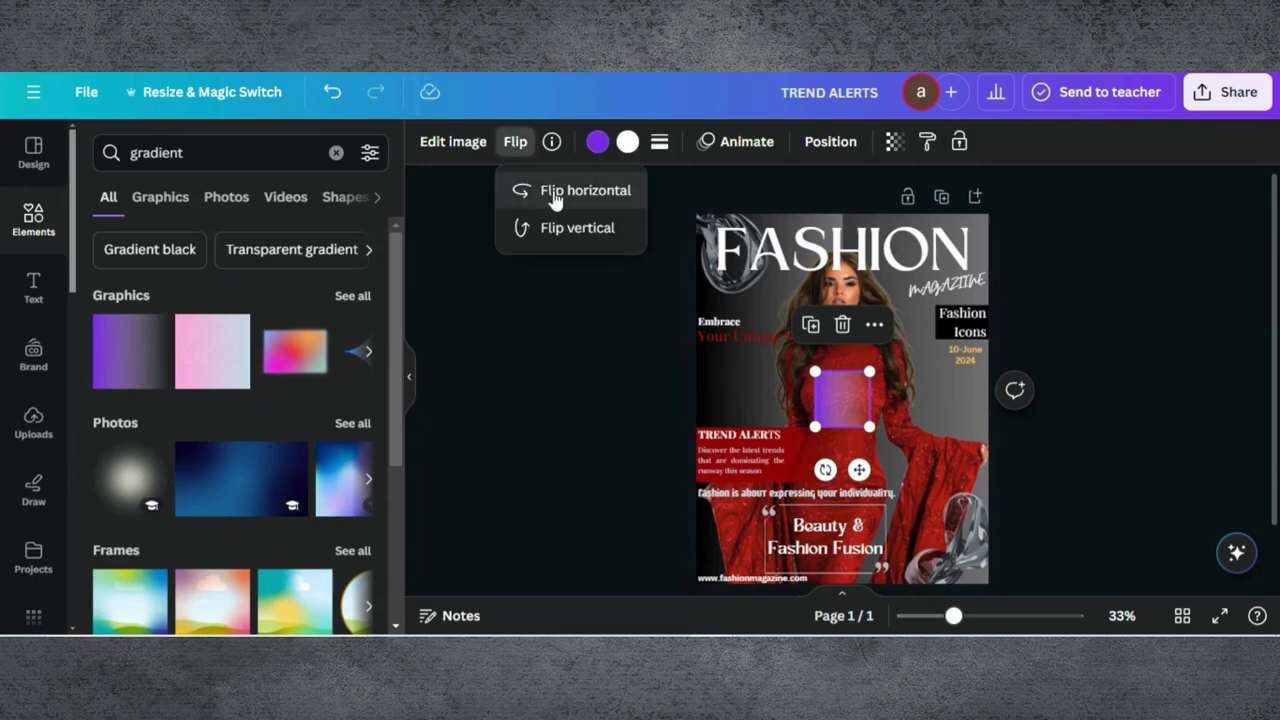
pyautogui.moveTo(861, 397); pyautogui.dragTo(920, 321)
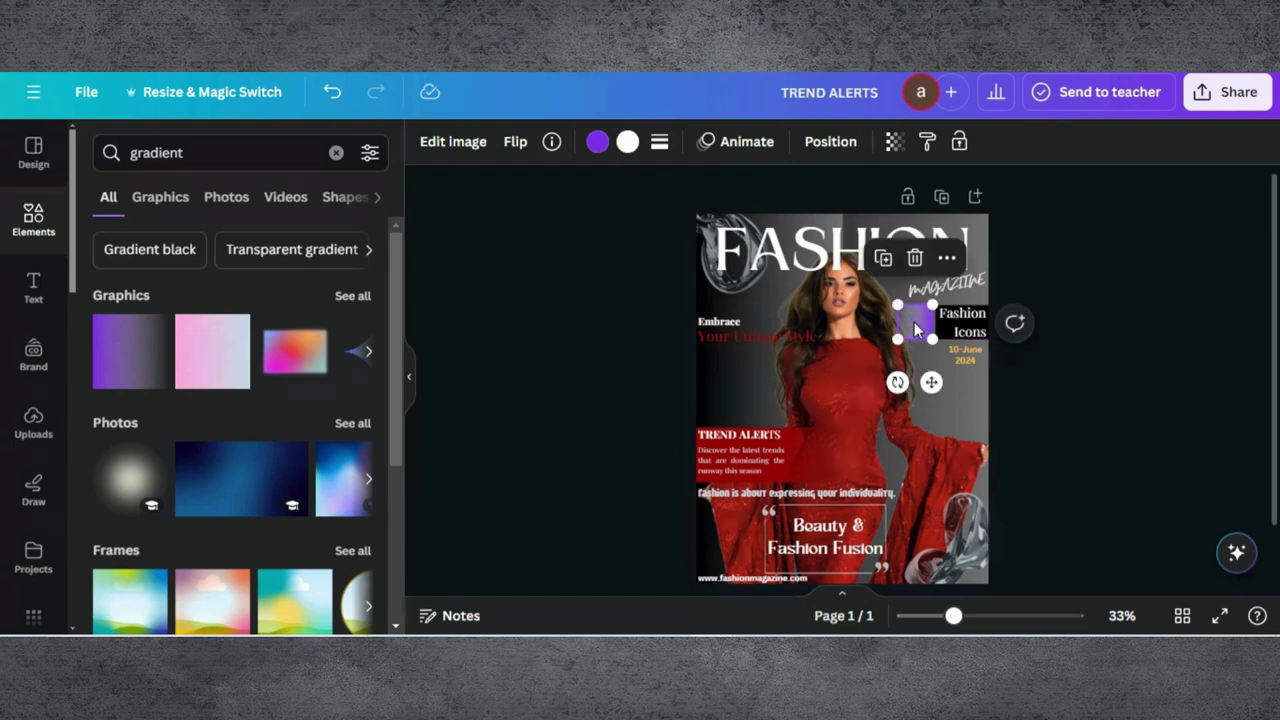
# Recolour the gradient beside the "Fashion Icons" box to black
pyautogui.click(597, 142)
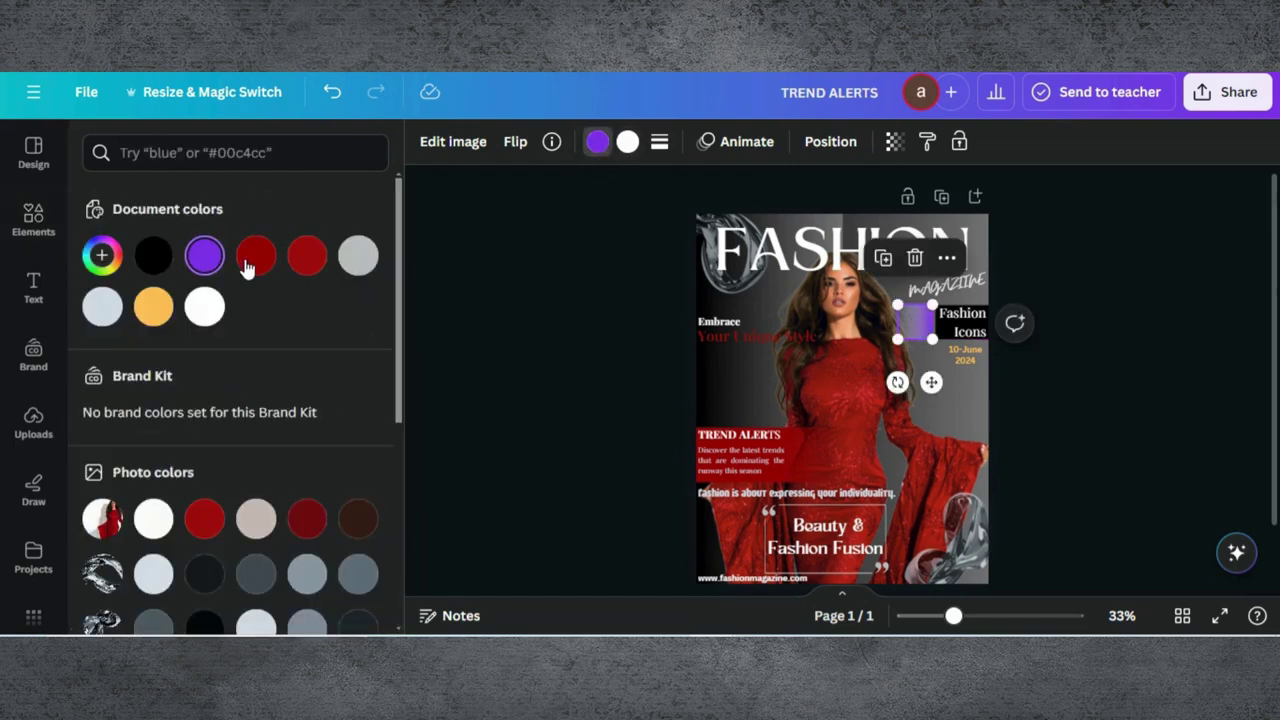
pyautogui.click(153, 256)
pyautogui.click(627, 142)
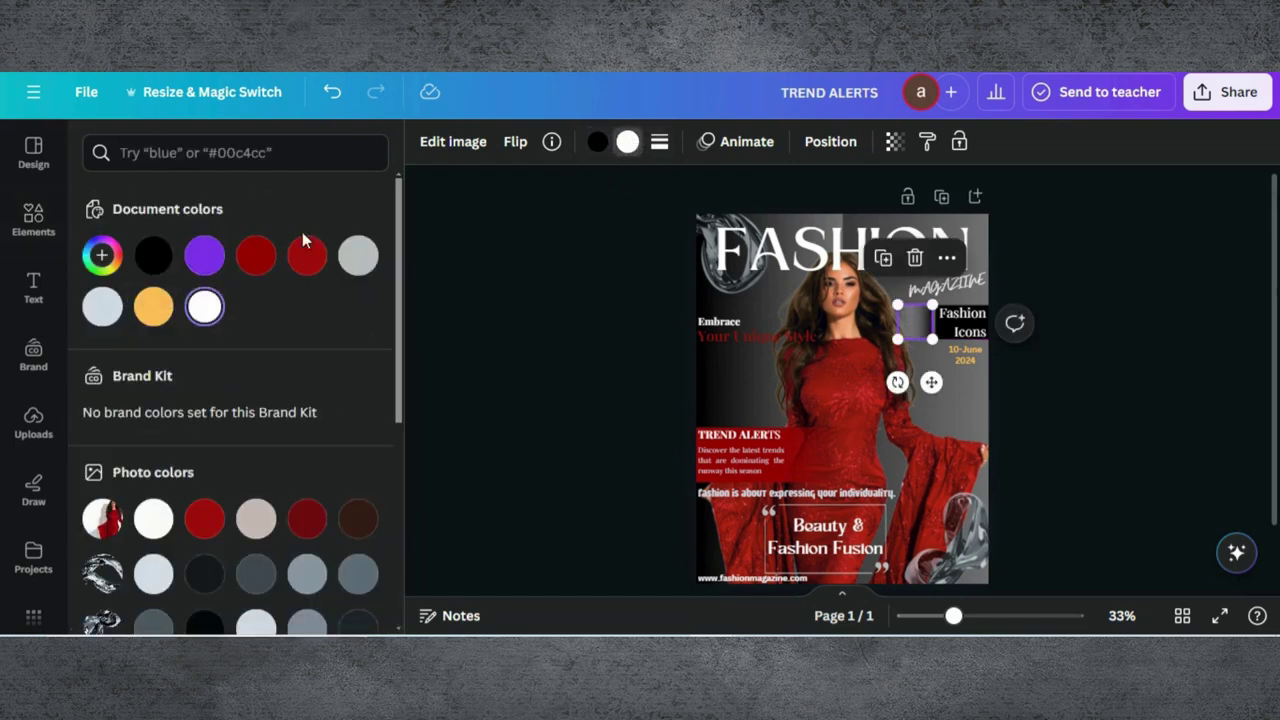
# Duplicate the "FASHION" heading, place the copy below the original and give it the Hollow effect
pyautogui.click(820, 255)
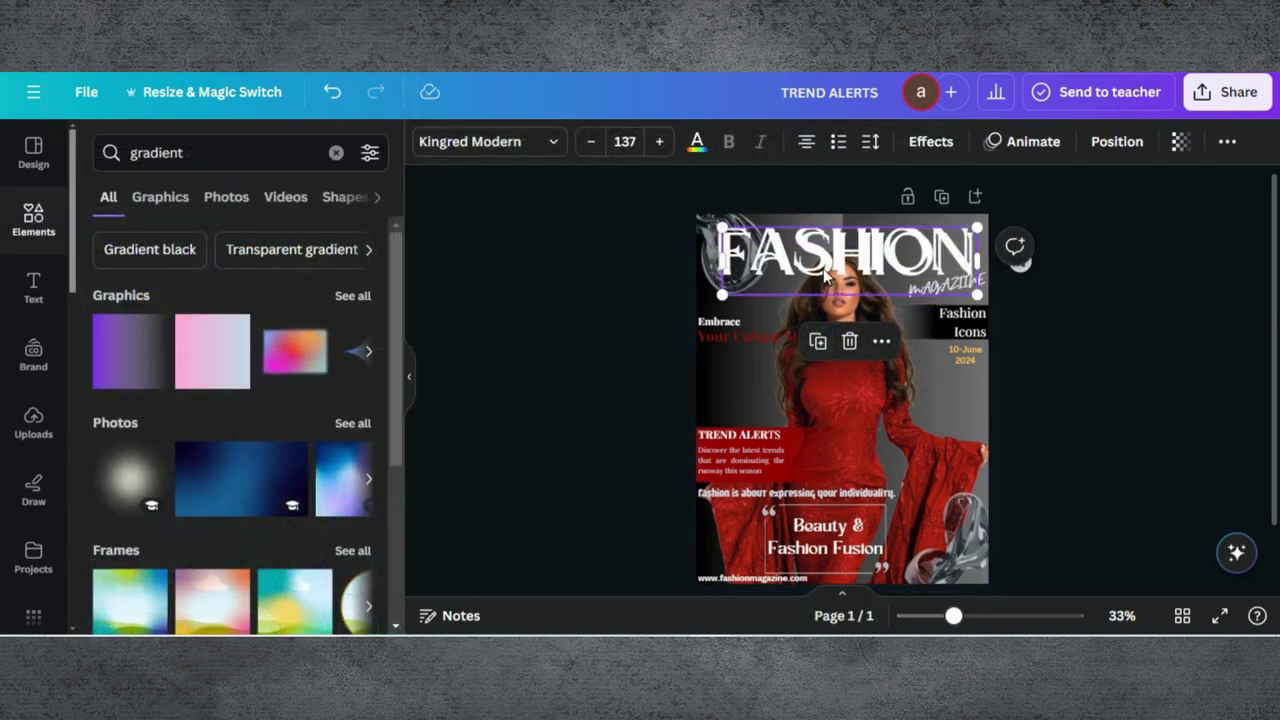
pyautogui.click(817, 341)
pyautogui.click(912, 146)
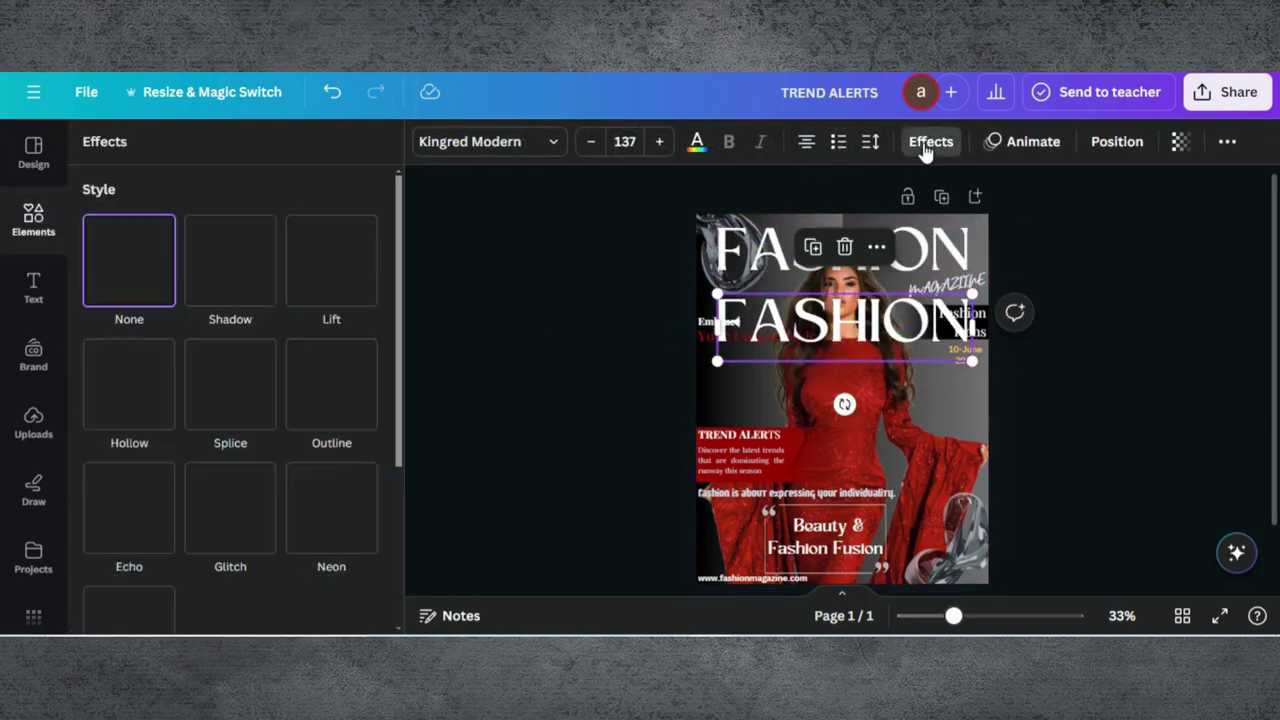
pyautogui.click(162, 397)
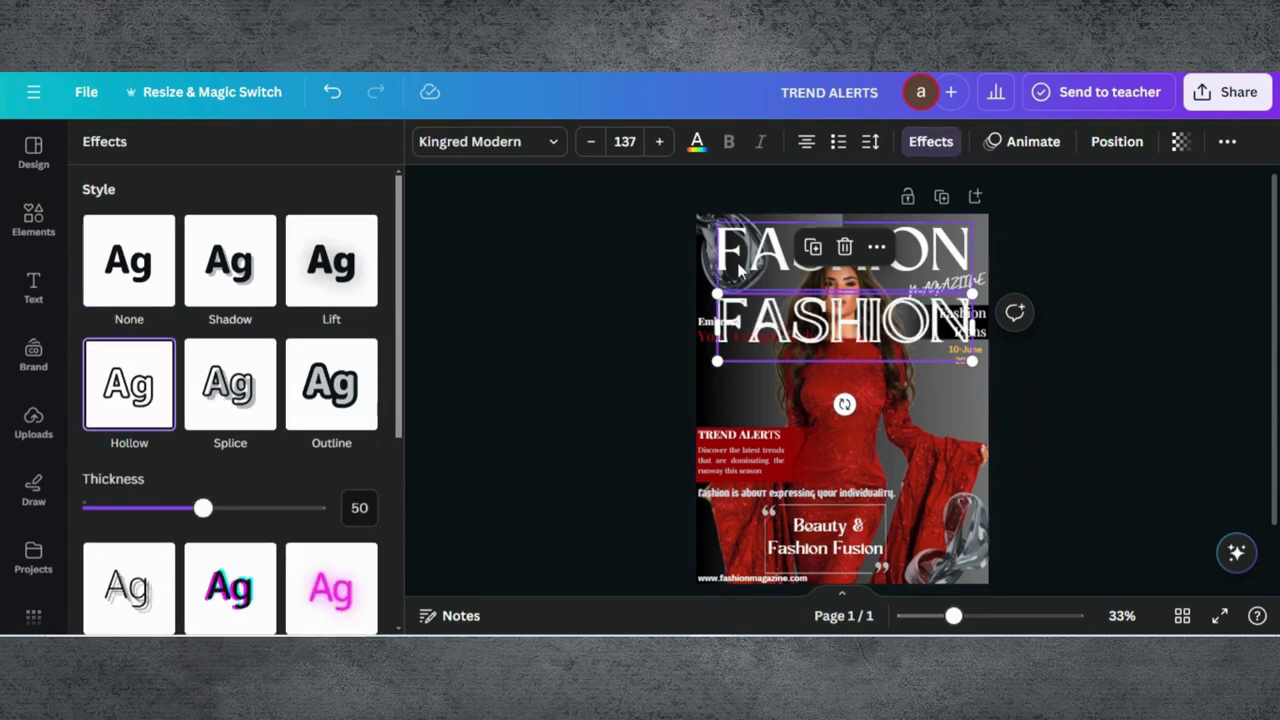
# Send the solid "FASHION" heading behind the woman and the upper-left chrome blob backward in the stacking order
pyautogui.click(707, 272)
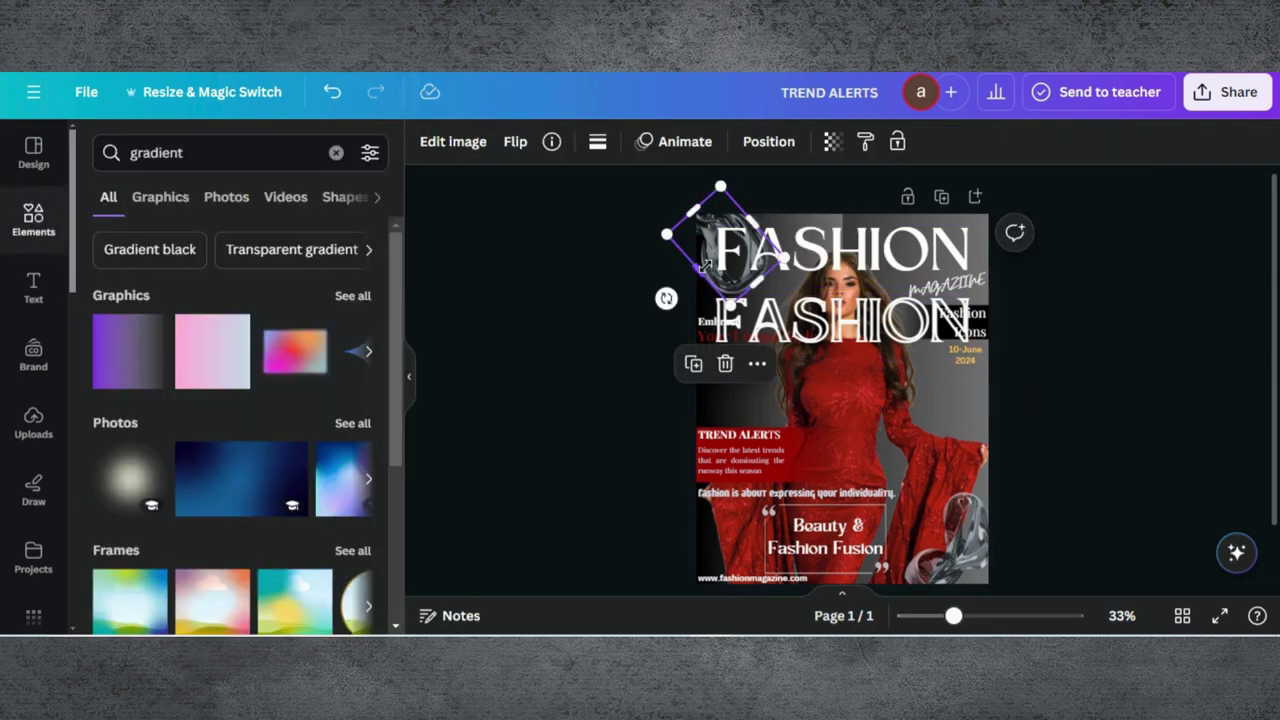
pyautogui.click(766, 258)
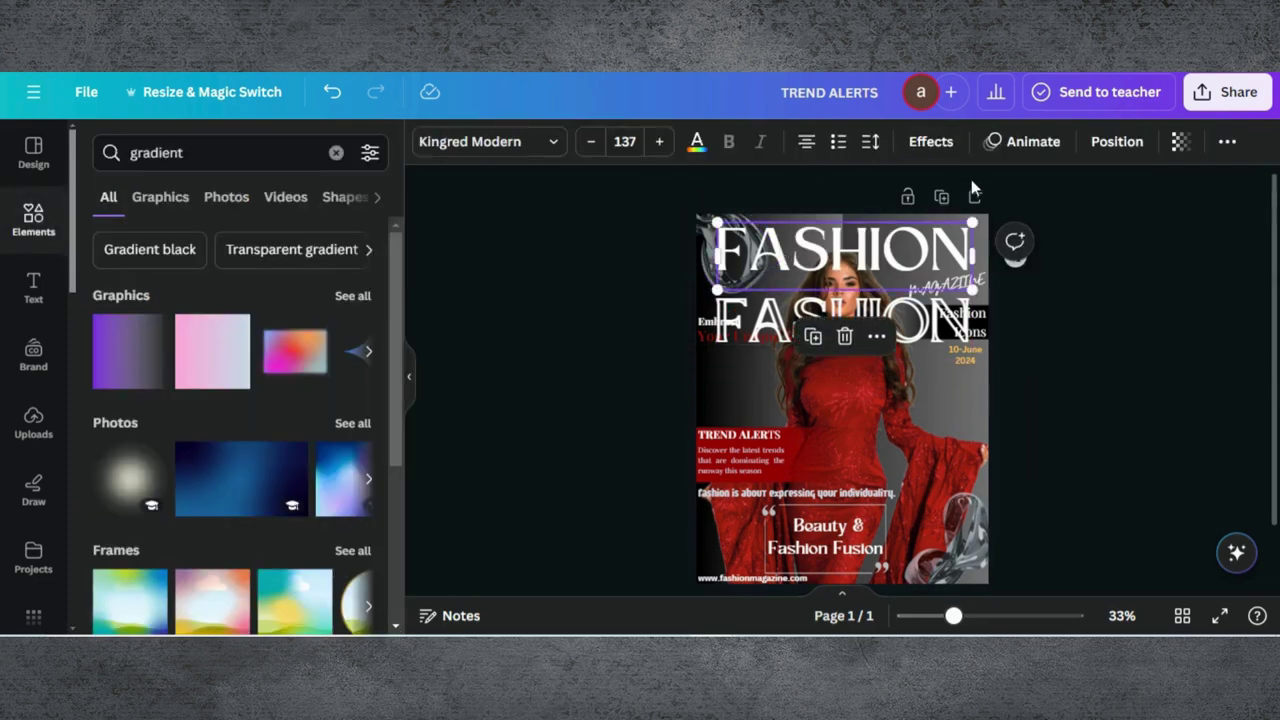
pyautogui.click(1117, 142)
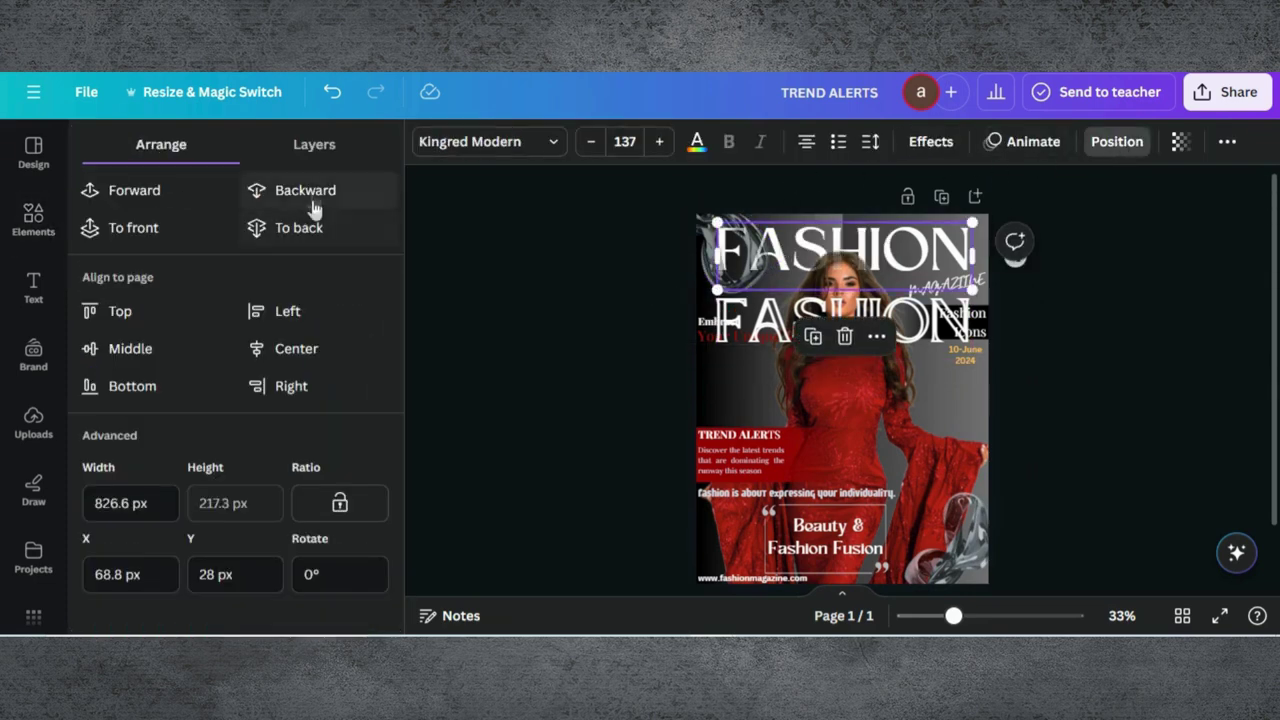
pyautogui.click(707, 232)
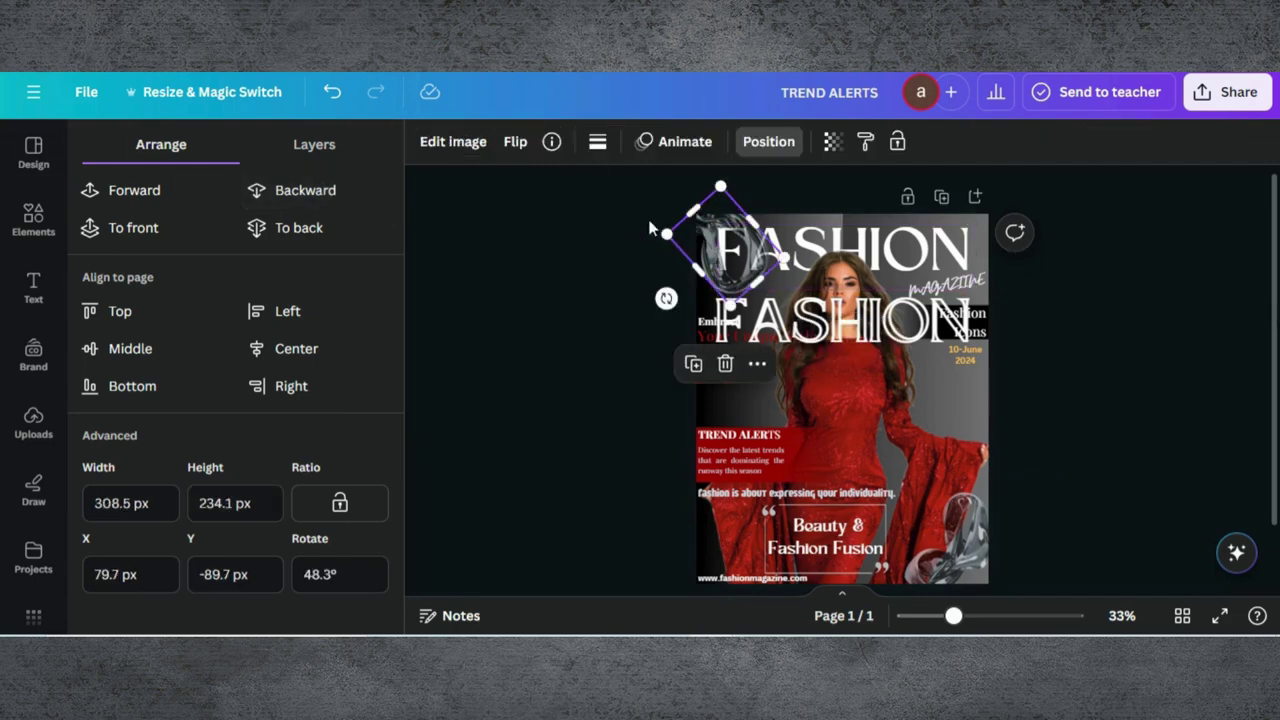
pyautogui.click(301, 196)
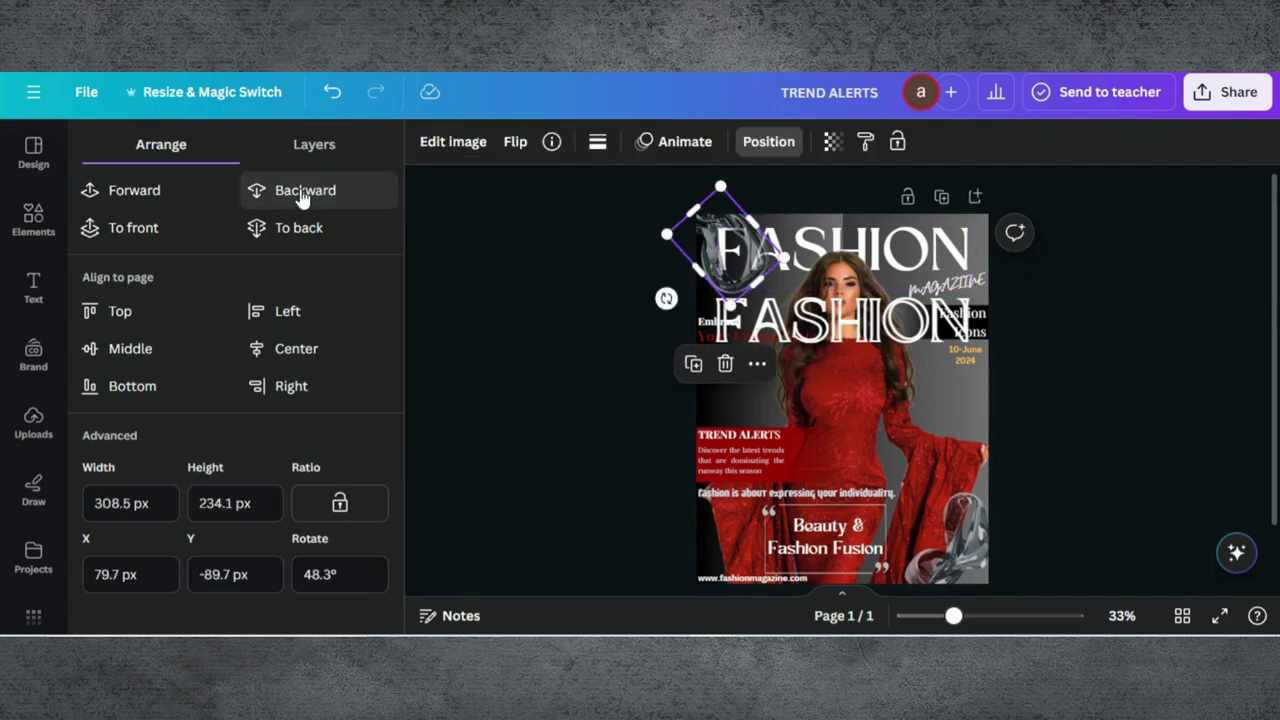
# Overlay the hollow "FASHION" copy exactly on the solid heading, with the pair slightly lower on the cover
pyautogui.click(829, 333)
pyautogui.moveTo(829, 333); pyautogui.dragTo(828, 256)
pyautogui.click(314, 144)
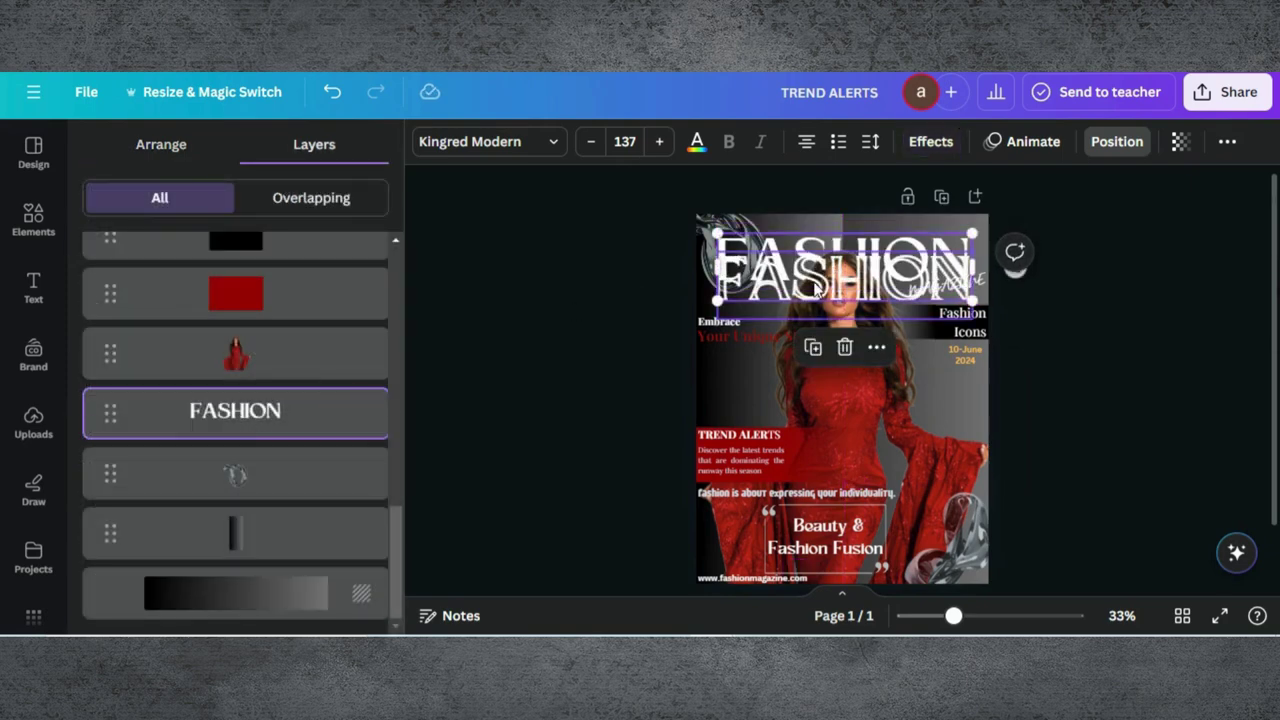
pyautogui.moveTo(822, 268); pyautogui.dragTo(836, 285)
pyautogui.click(838, 307)
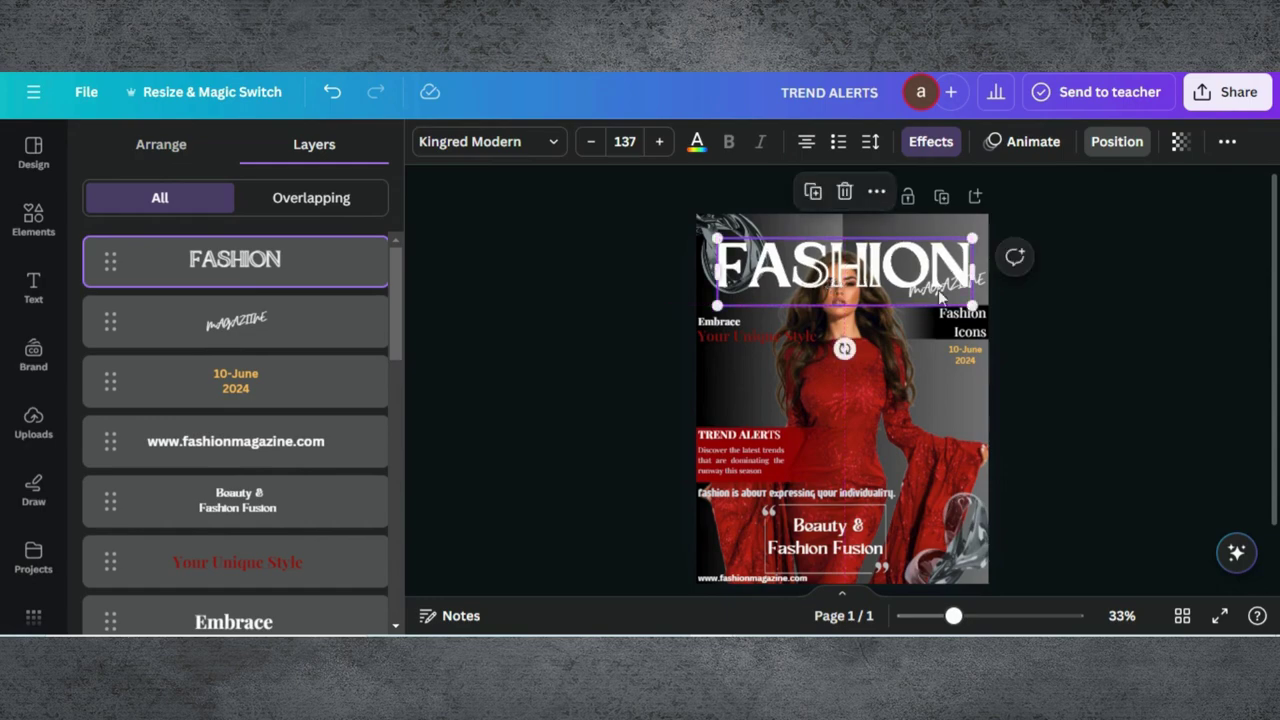
pyautogui.click(1052, 292)
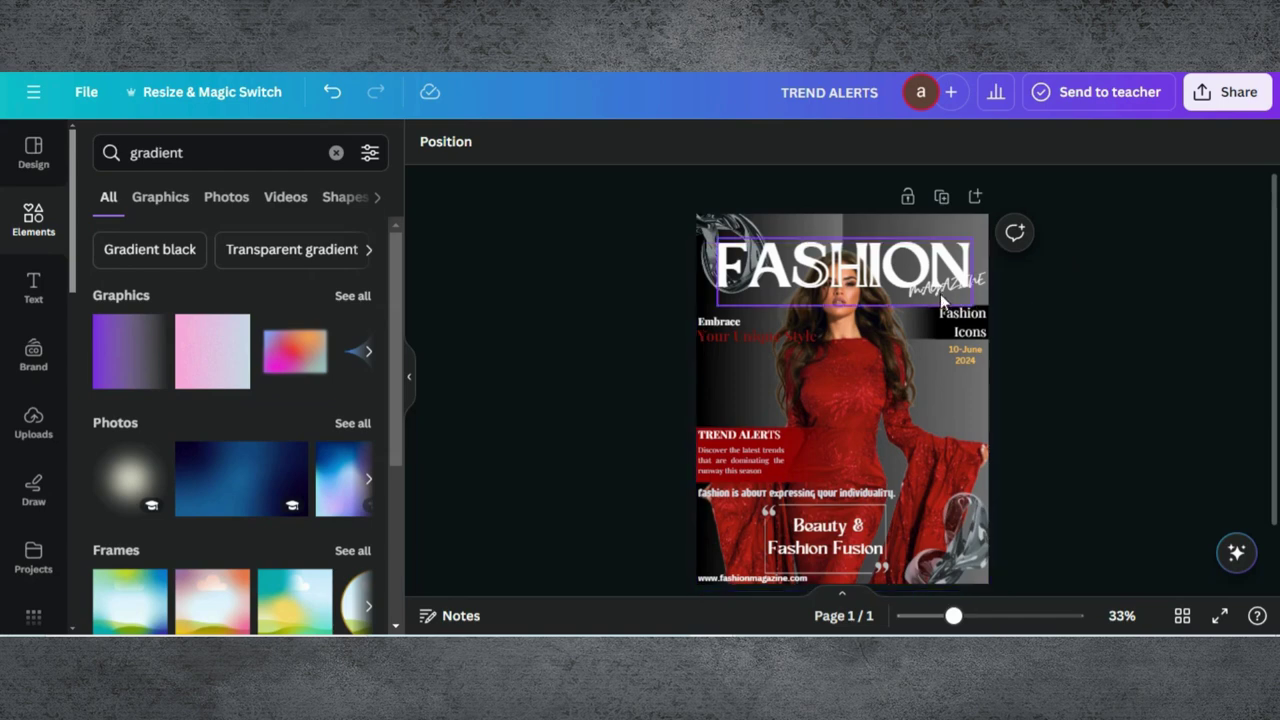
# Move "MAGAZINE" beneath the left end of "FASHION" and shift "Embrace" and "Your Unique Style" slightly down
pyautogui.click(985, 290)
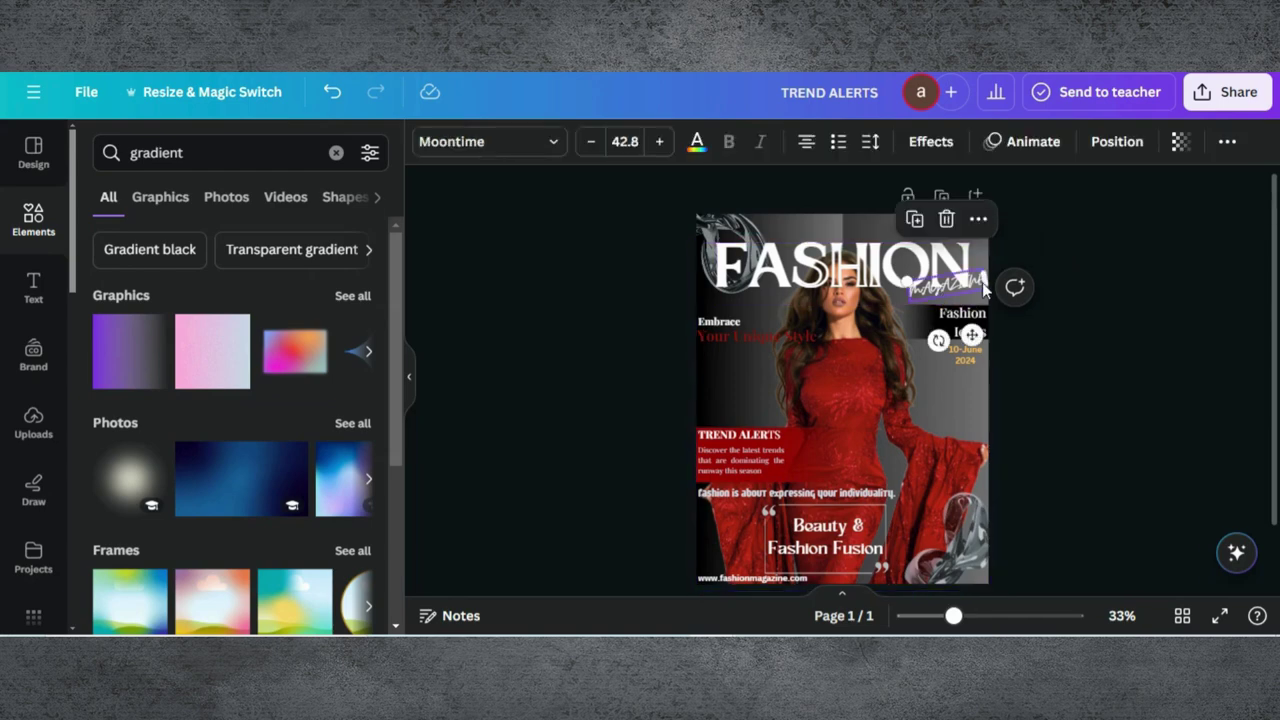
pyautogui.moveTo(985, 290); pyautogui.dragTo(791, 300)
pyautogui.click(716, 338)
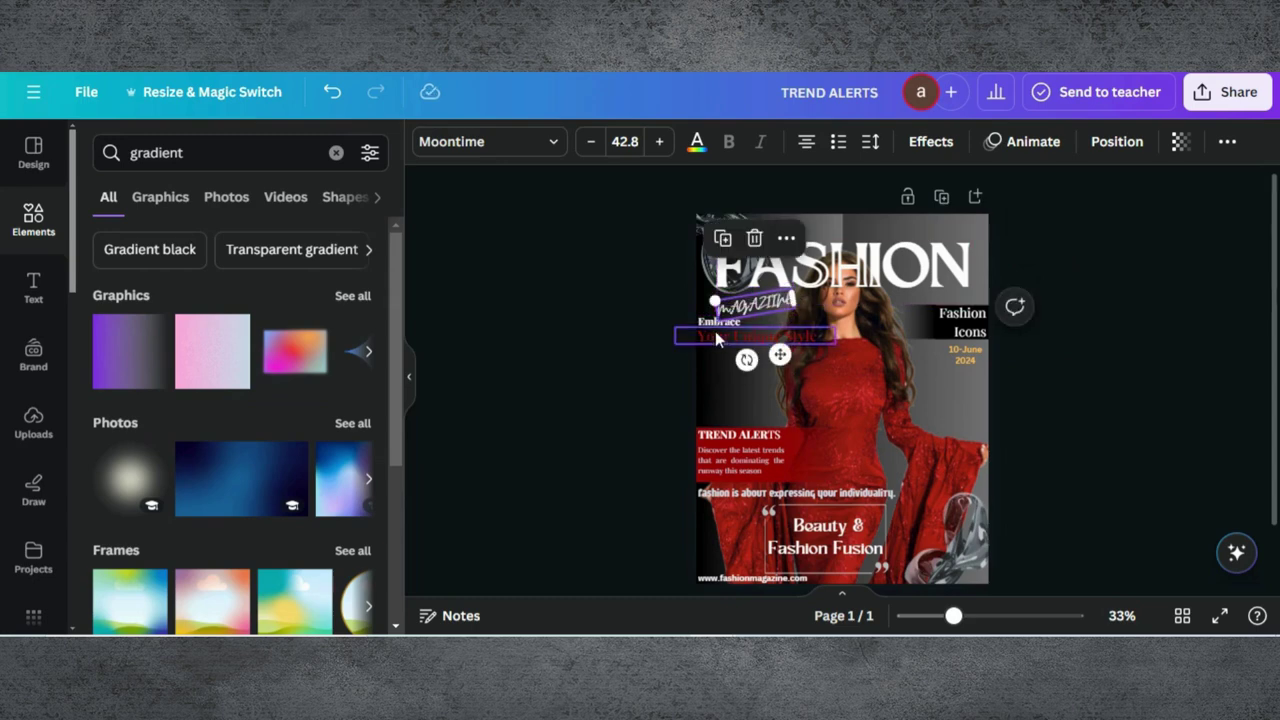
pyautogui.moveTo(712, 335)
pyautogui.mouseDown()
pyautogui.moveTo(714, 352)
pyautogui.moveTo(726, 338)
pyautogui.mouseUp()
pyautogui.click(724, 324)
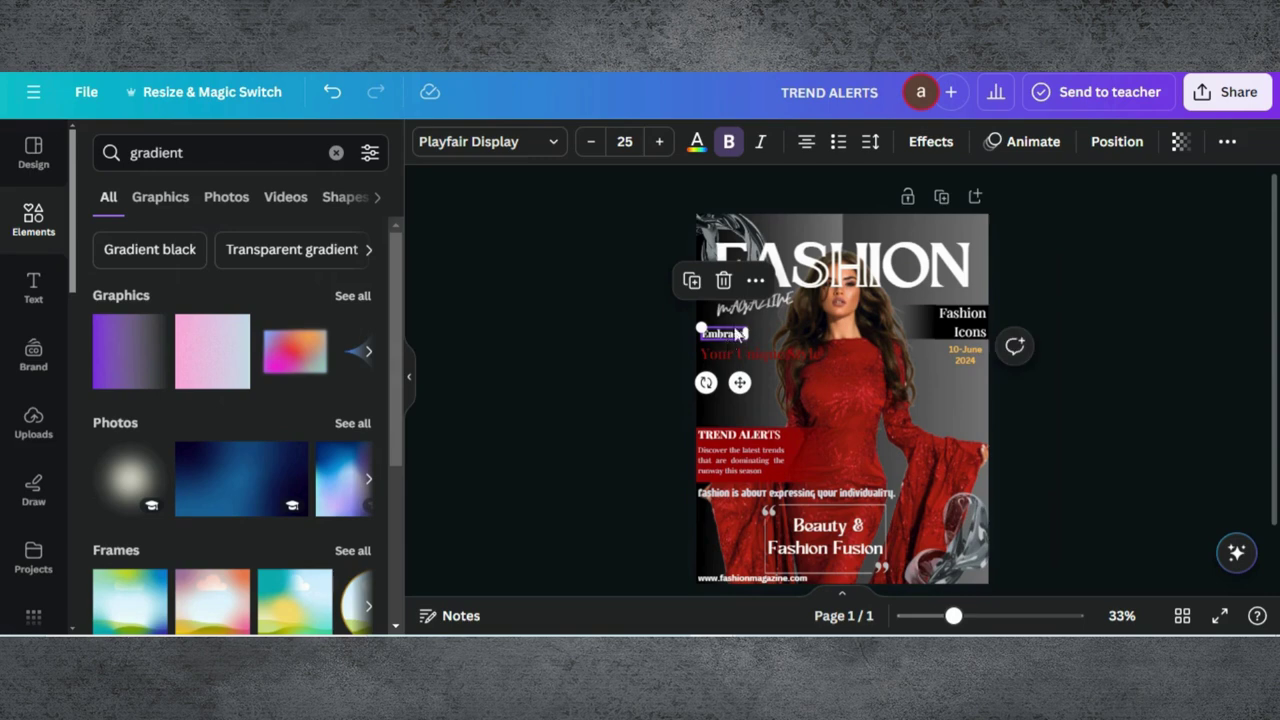
pyautogui.click(645, 298)
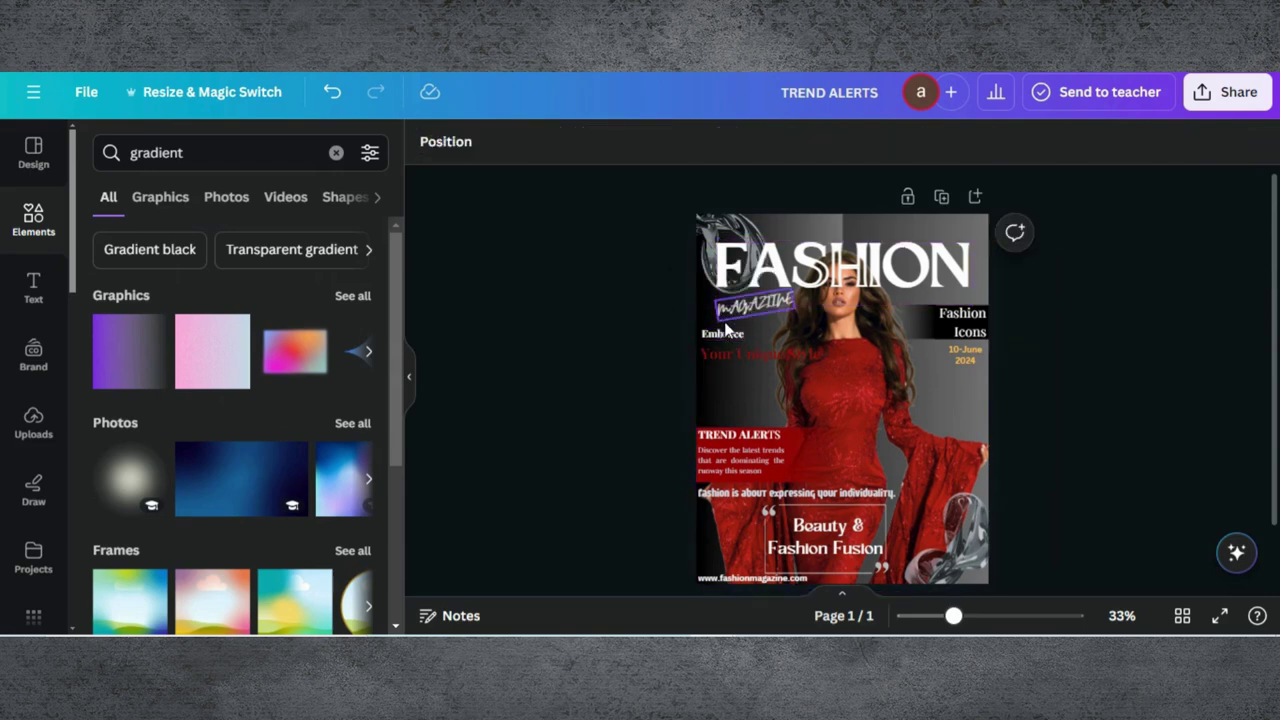
# Nudge the "MAGAZINE" text slightly towards the cover's left edge
pyautogui.click(722, 318)
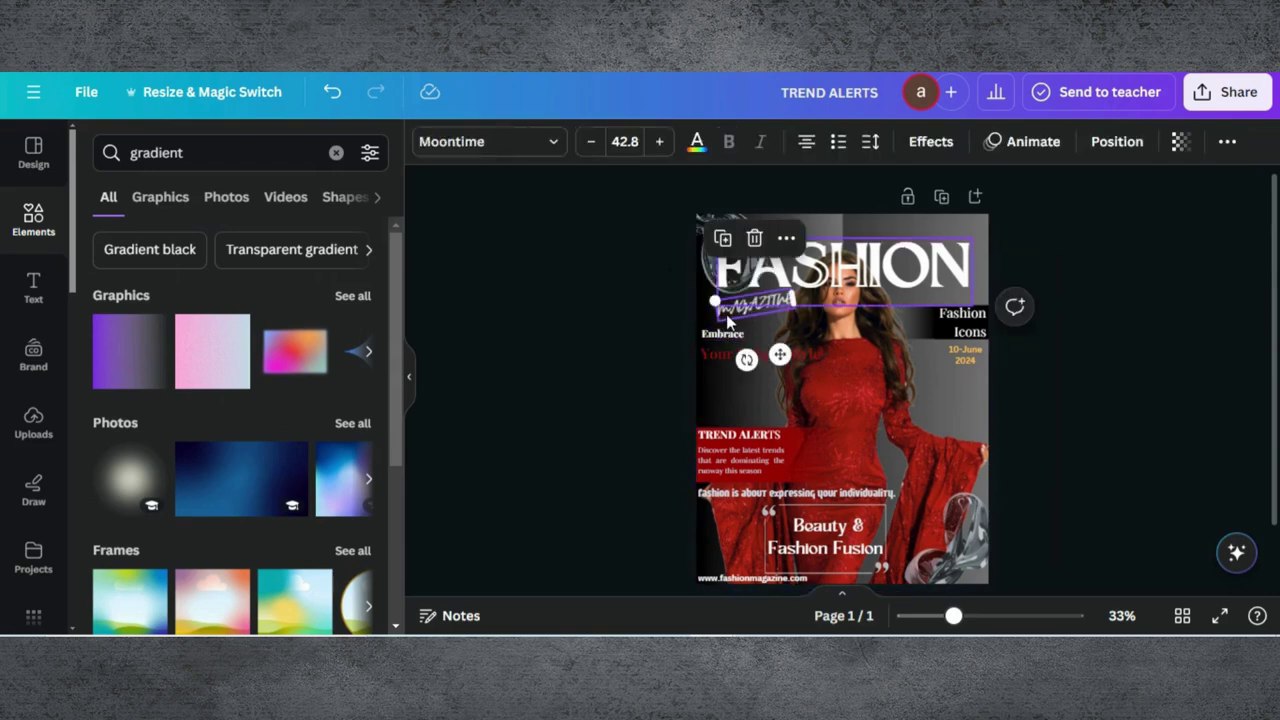
pyautogui.moveTo(727, 322); pyautogui.dragTo(718, 312)
pyautogui.click(533, 248)
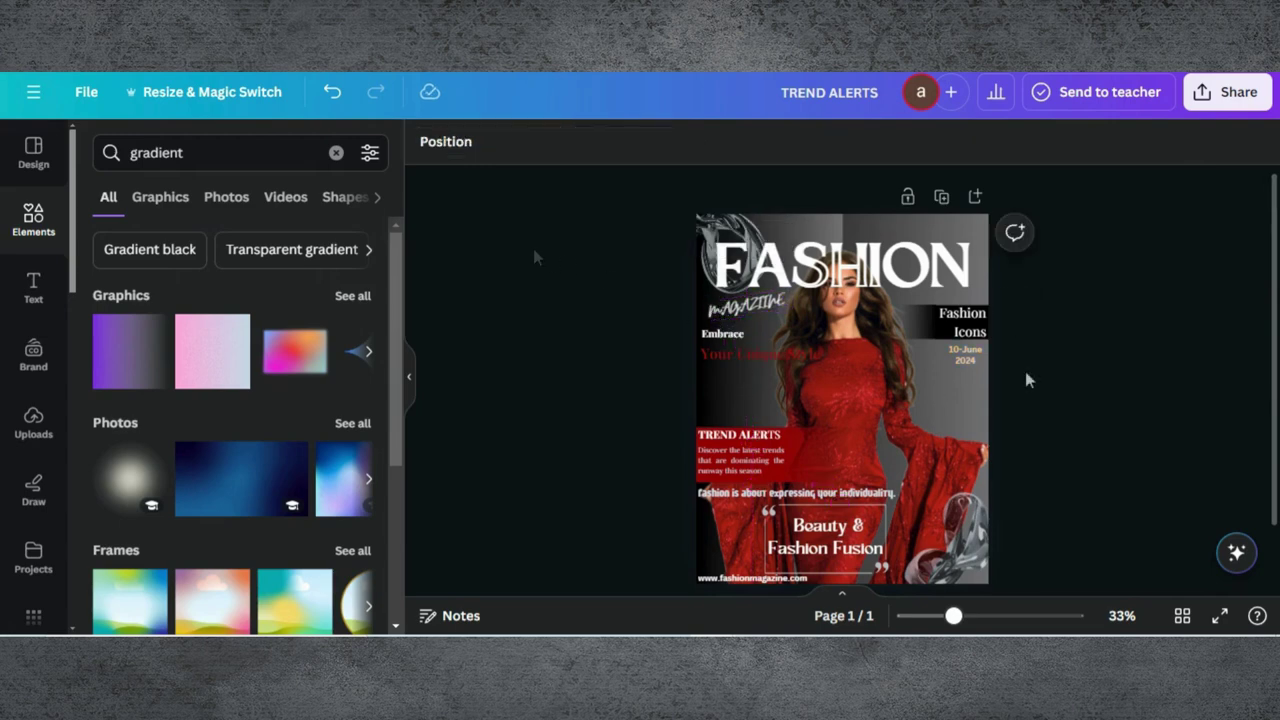
# Download the cover as a PNG at the maximum size multiplier of 3.125, giving 2,969 × 3,750 px
pyautogui.click(1228, 92)
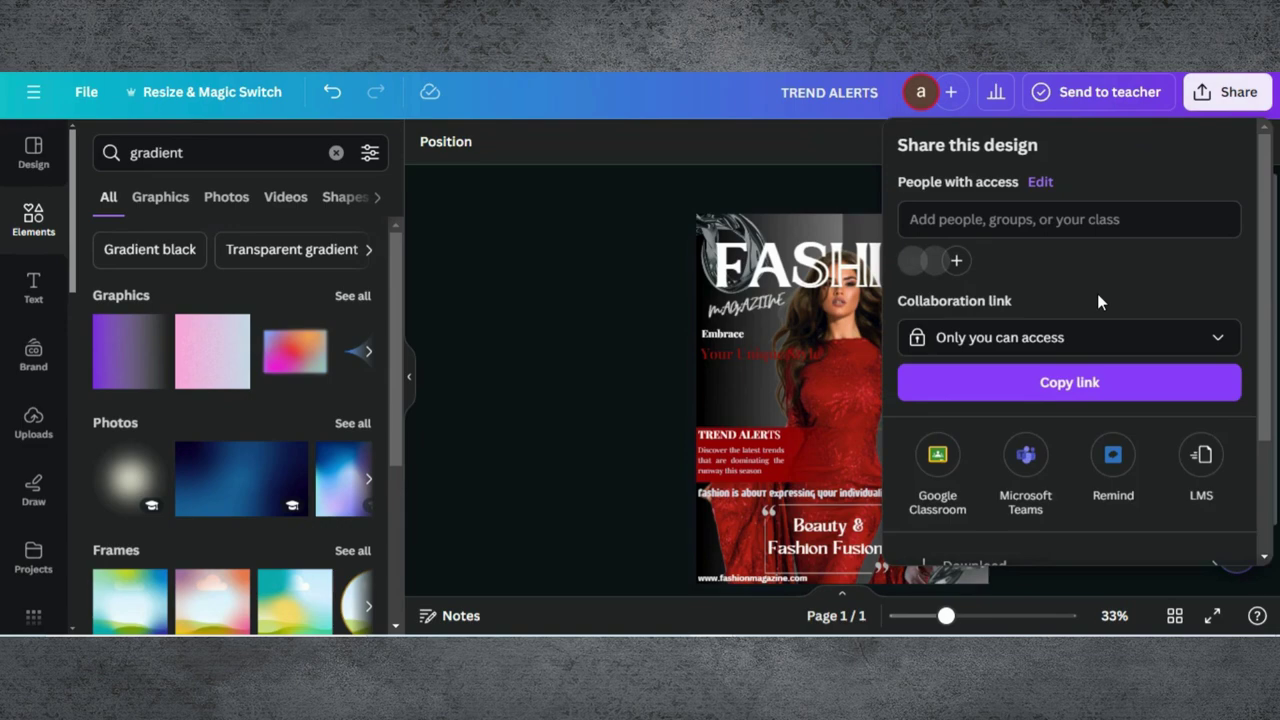
pyautogui.scroll(-2, 1097, 300)
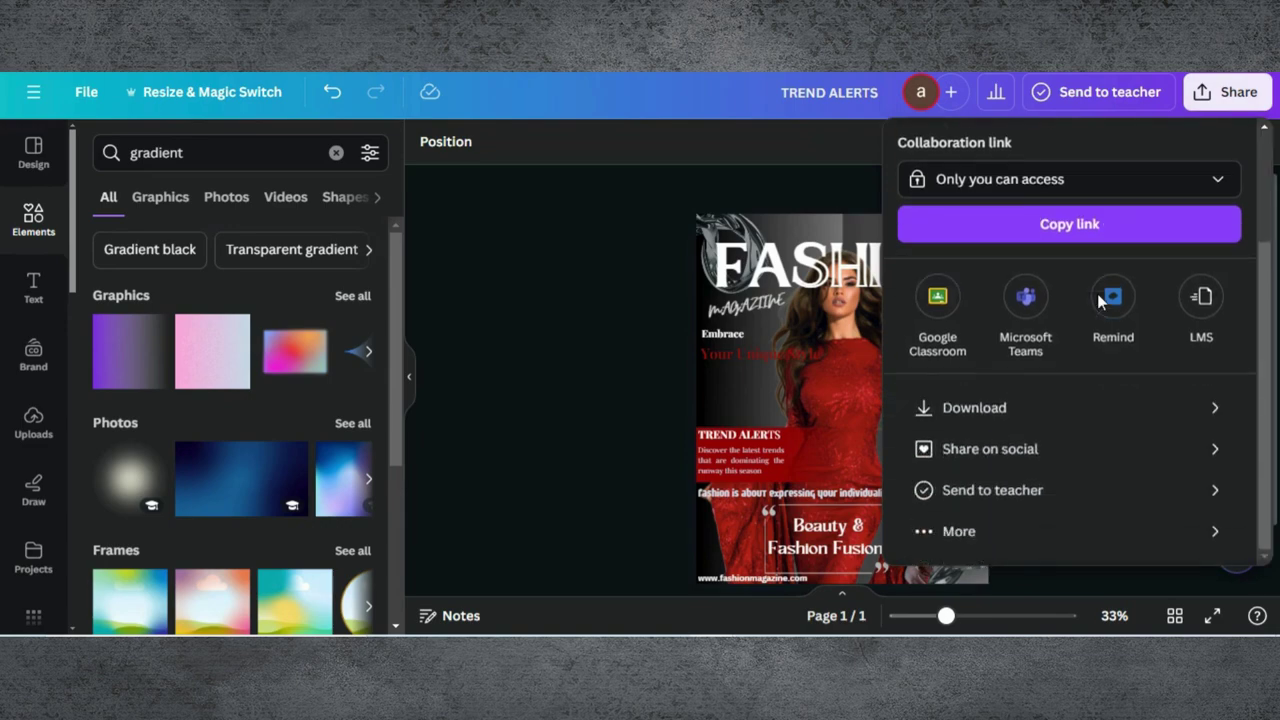
pyautogui.click(1030, 410)
pyautogui.moveTo(971, 291); pyautogui.dragTo(1235, 288)
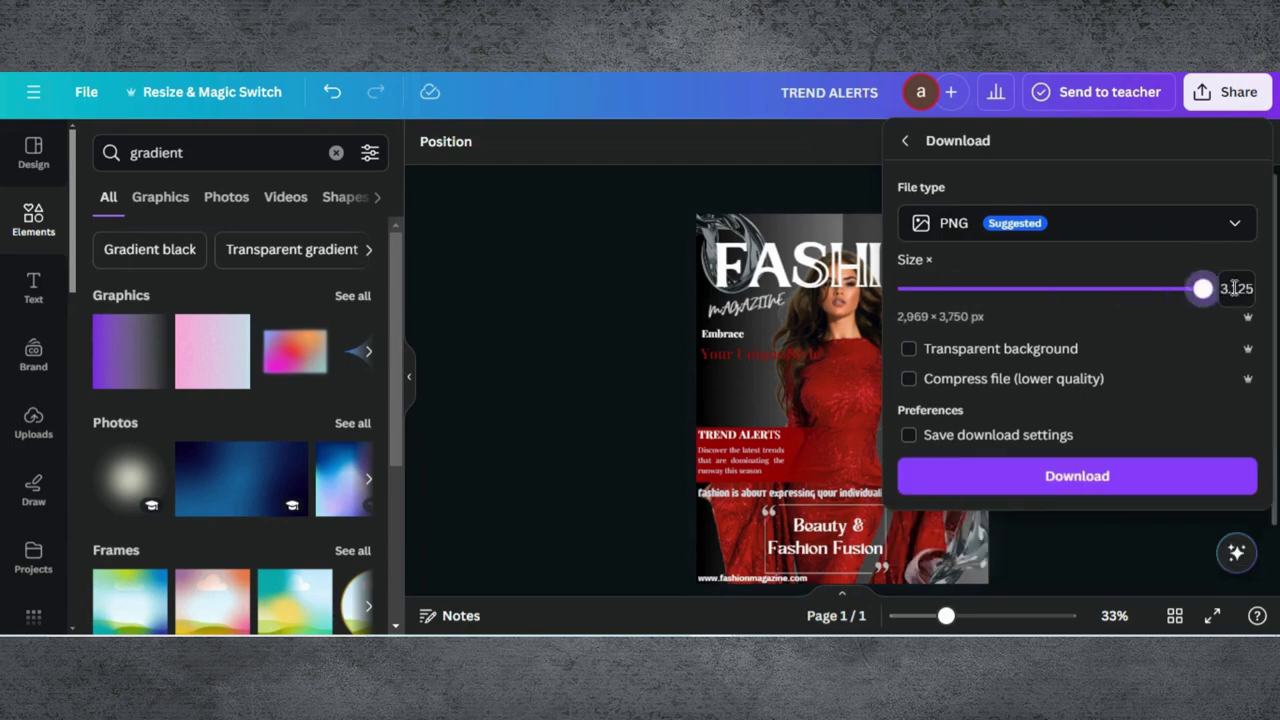
pyautogui.click(991, 476)
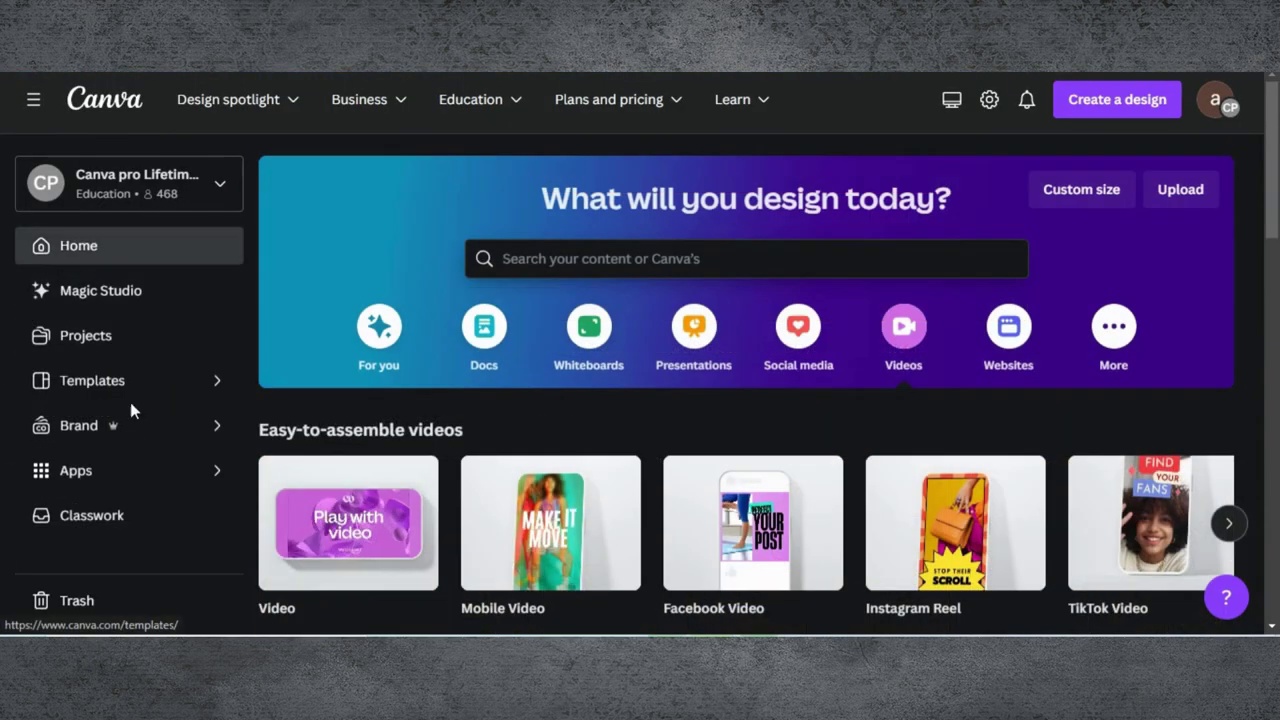
# Open the Mockups library among the recommended apps from the home page
pyautogui.scroll(-3, 140, 508)
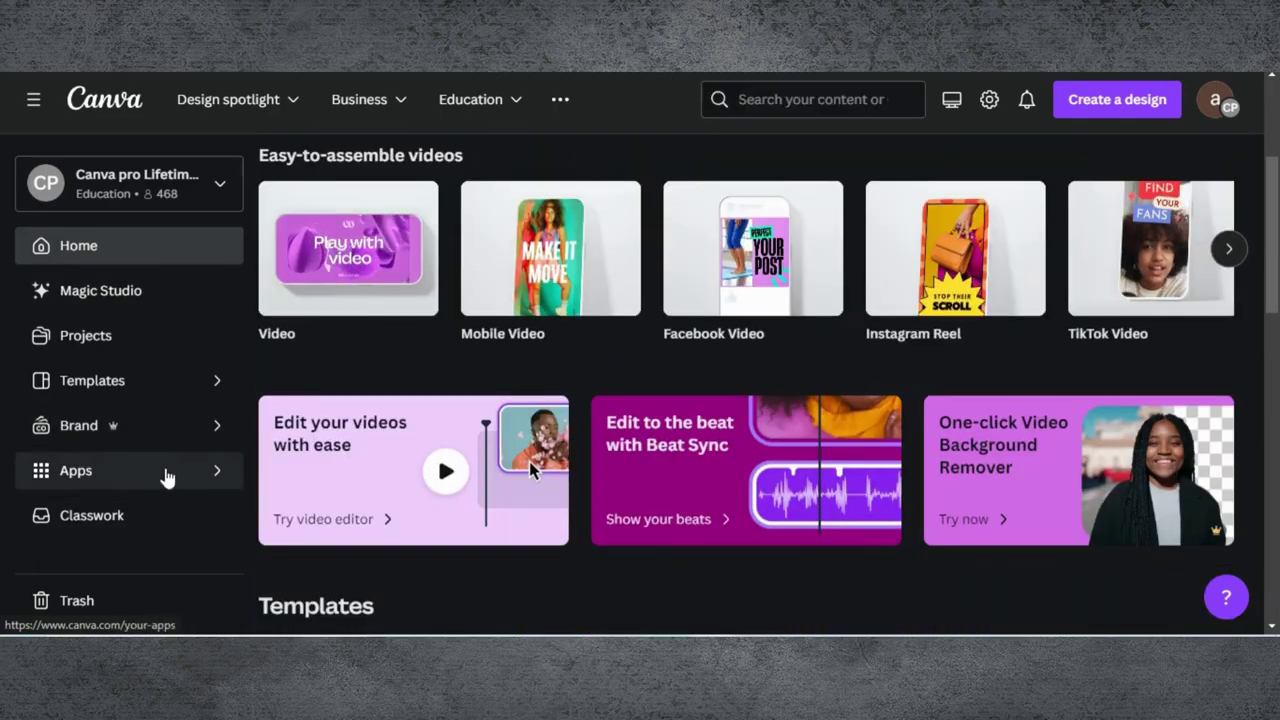
pyautogui.click(162, 474)
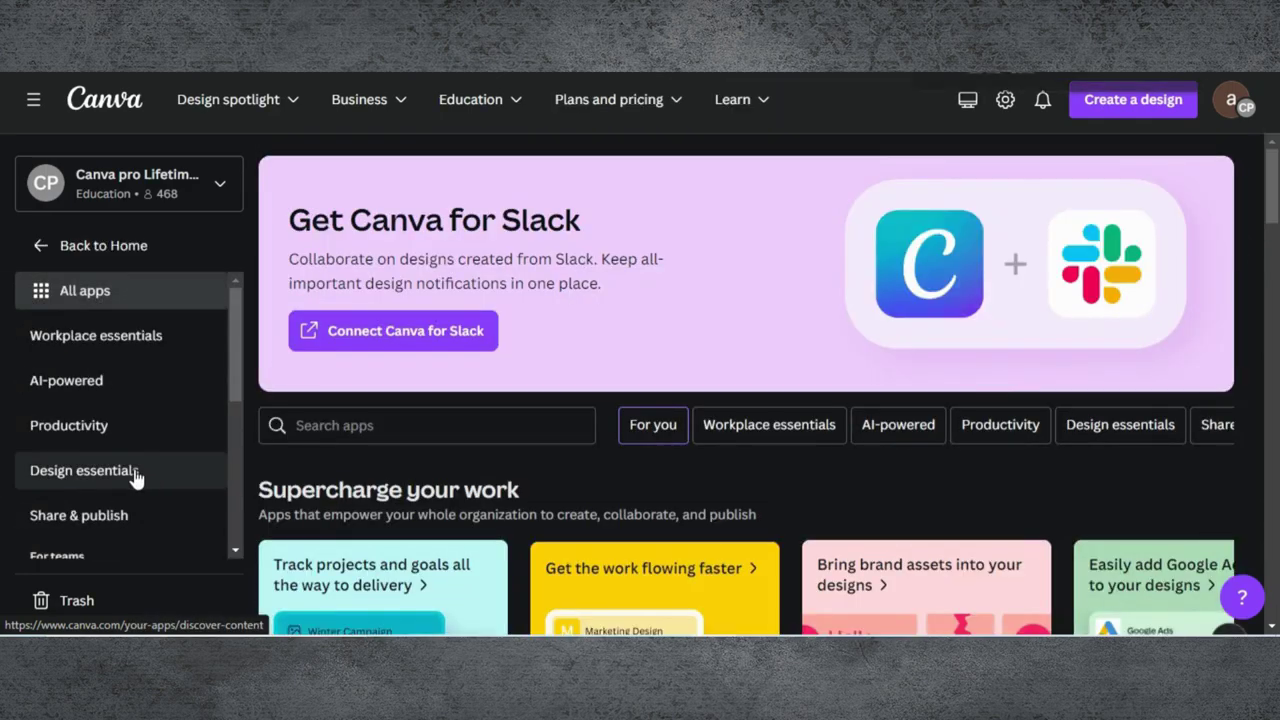
pyautogui.scroll(-5, 120, 380)
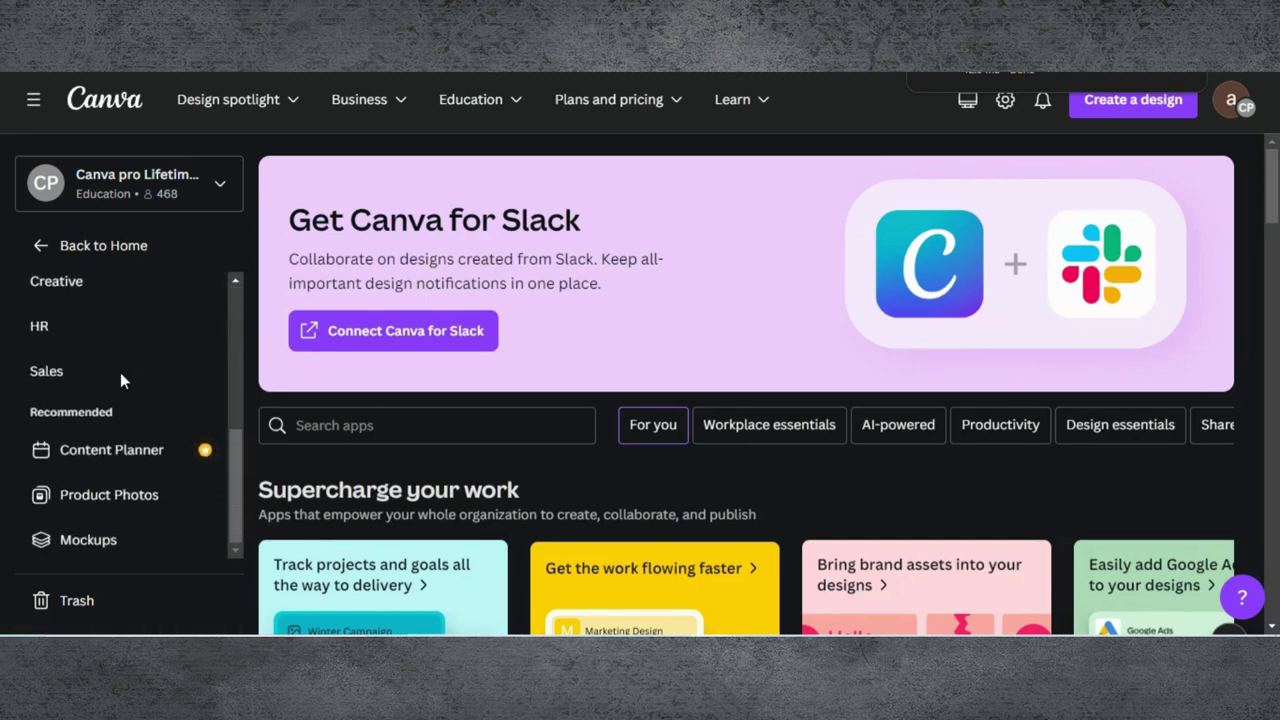
pyautogui.click(104, 551)
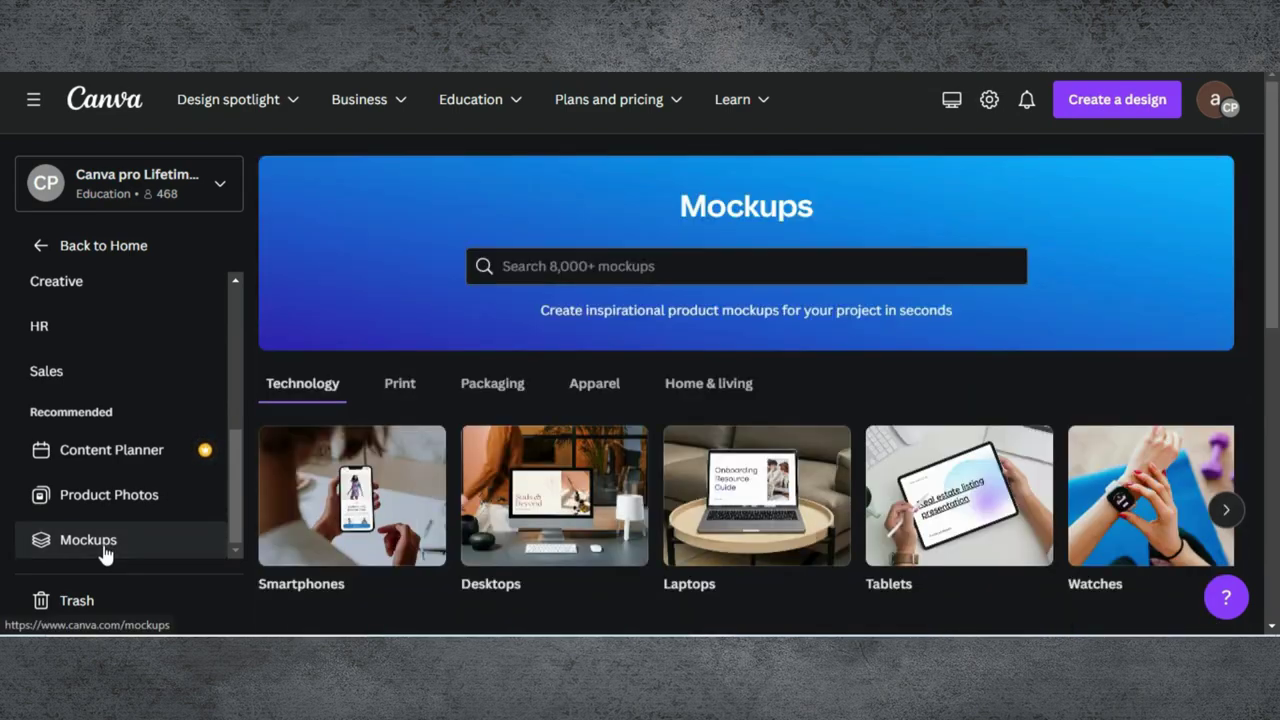
# Search the mockups for "Magazines" and open the one of a person in a denim shirt carrying a magazine
pyautogui.click(629, 266)
pyautogui.write('magazi')
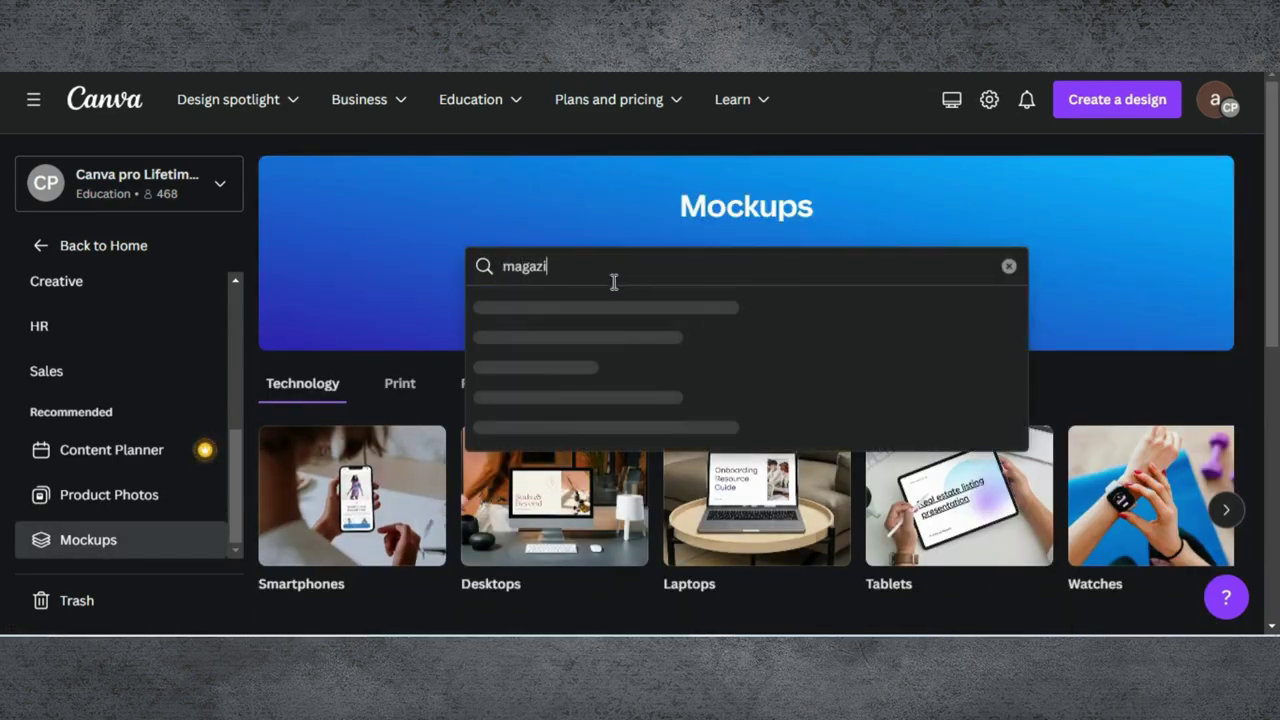
pyautogui.click(549, 318)
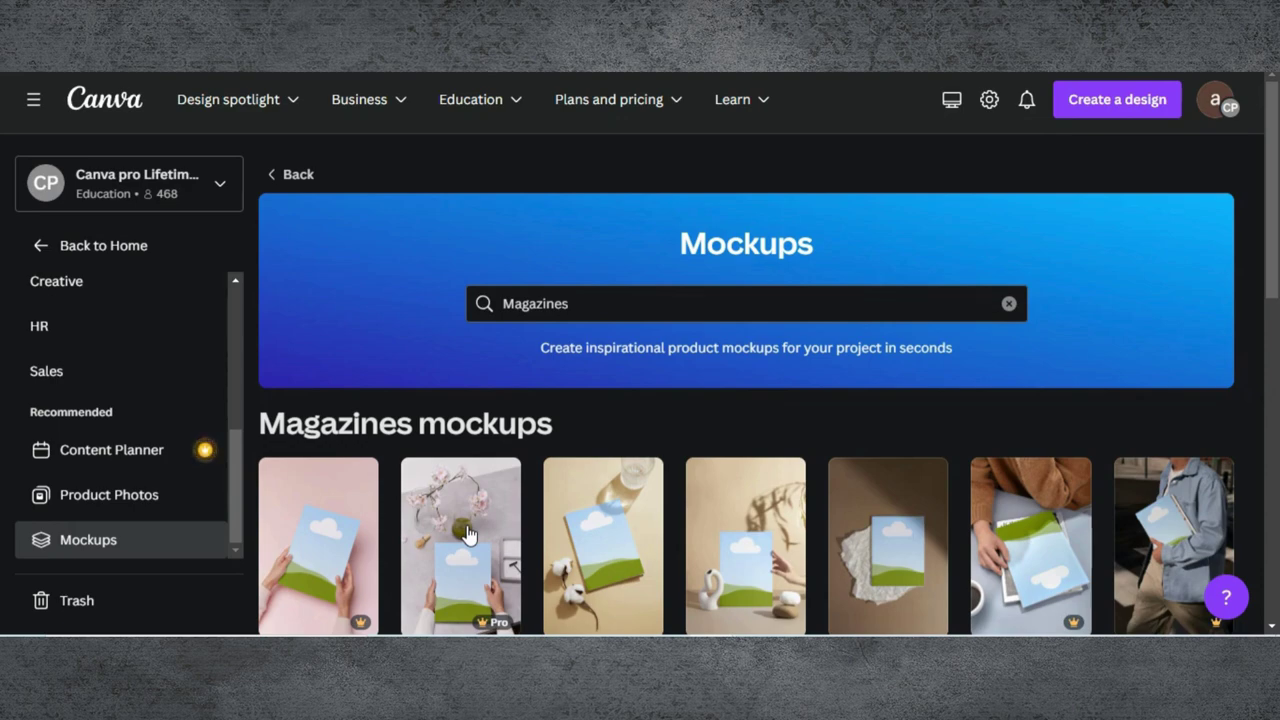
pyautogui.click(1193, 549)
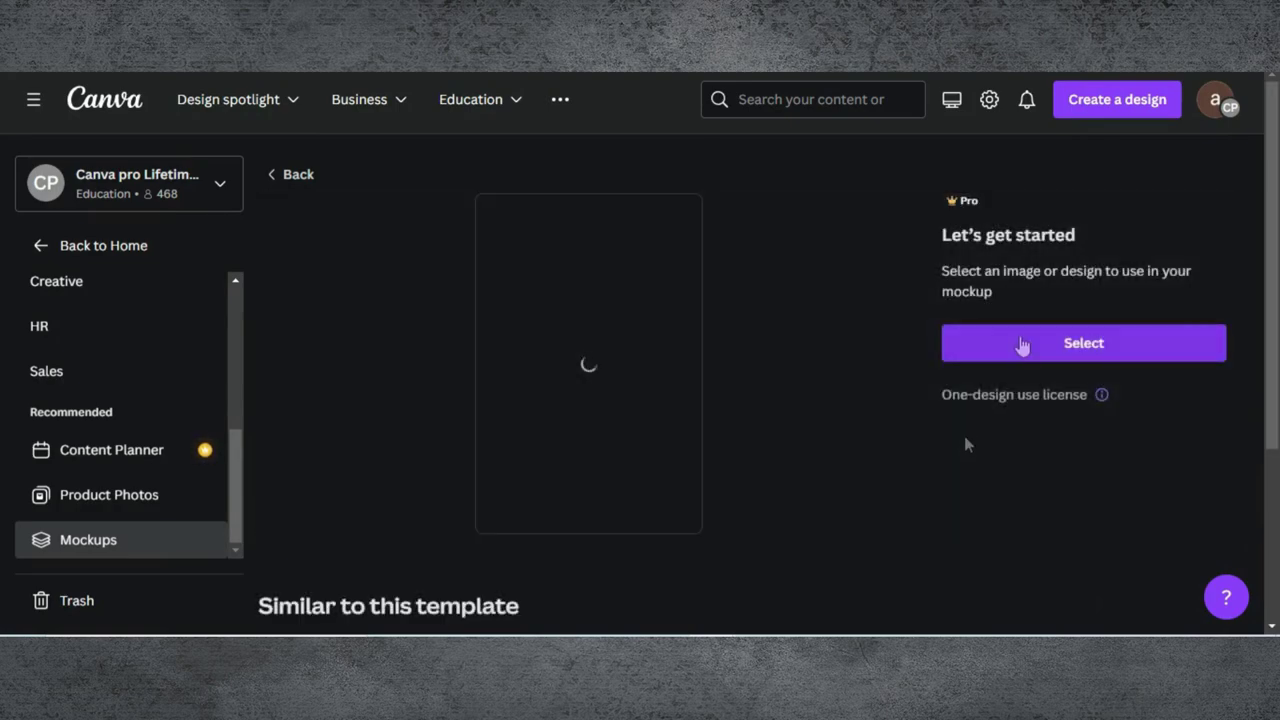
# Upload the "TREND ALERTS" PNG from the Downloads folder and apply it to the magazine mockup
pyautogui.click(1022, 343)
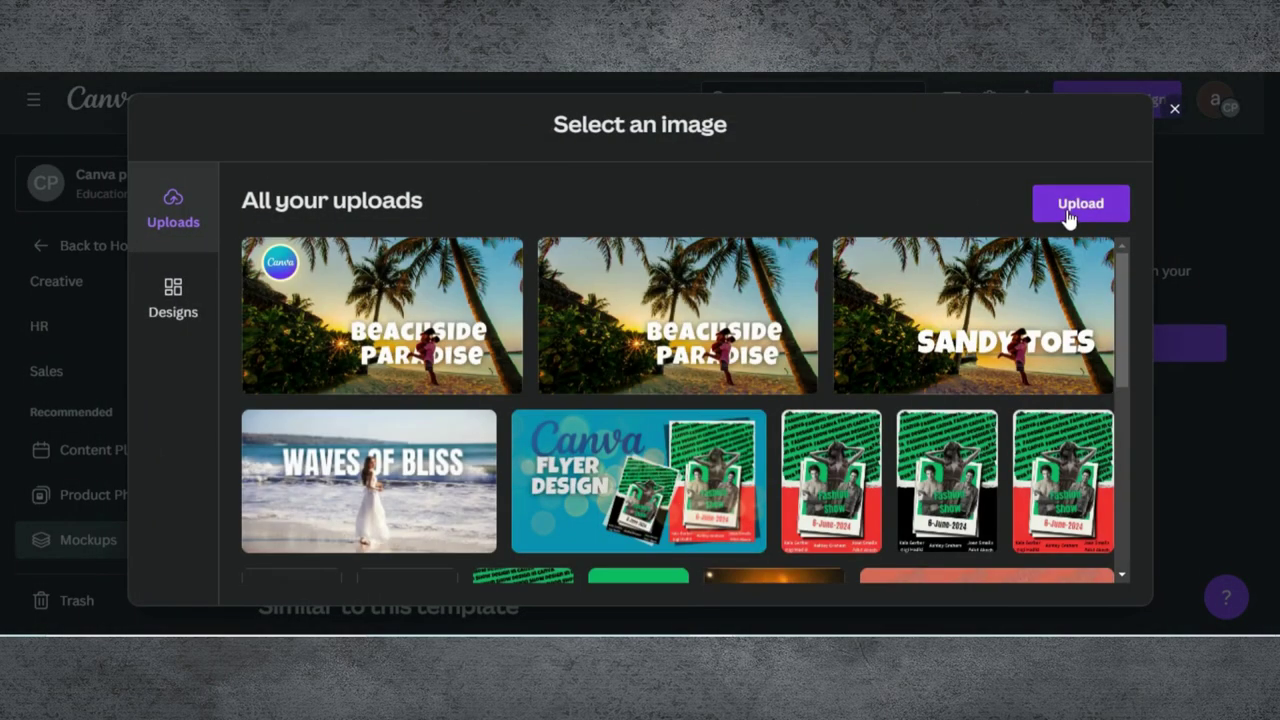
pyautogui.click(1068, 214)
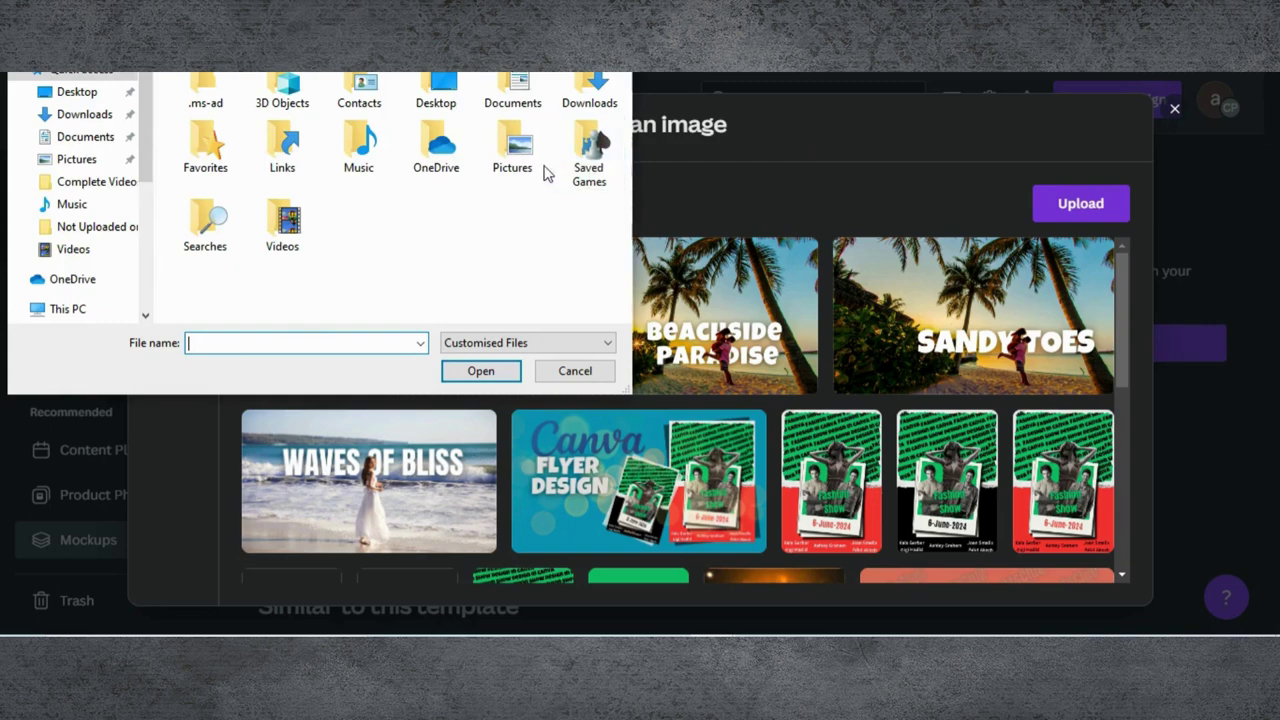
pyautogui.click(84, 114)
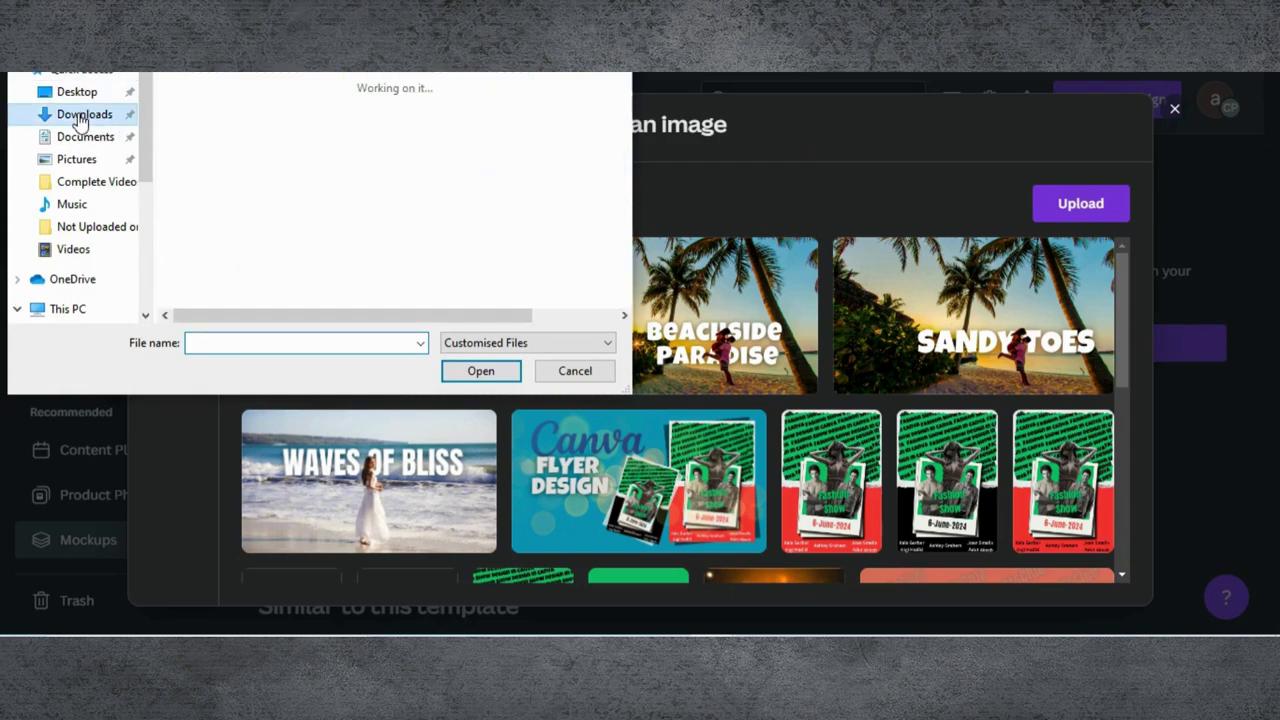
pyautogui.click(230, 110)
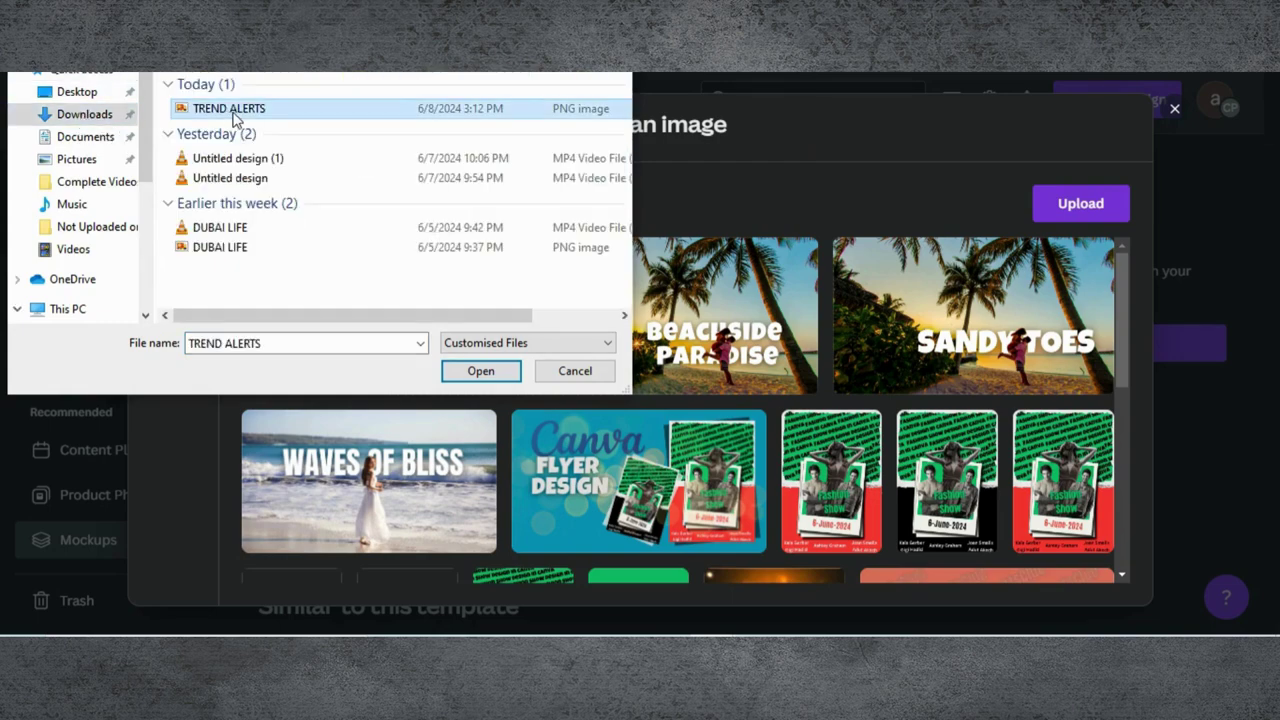
pyautogui.click(472, 370)
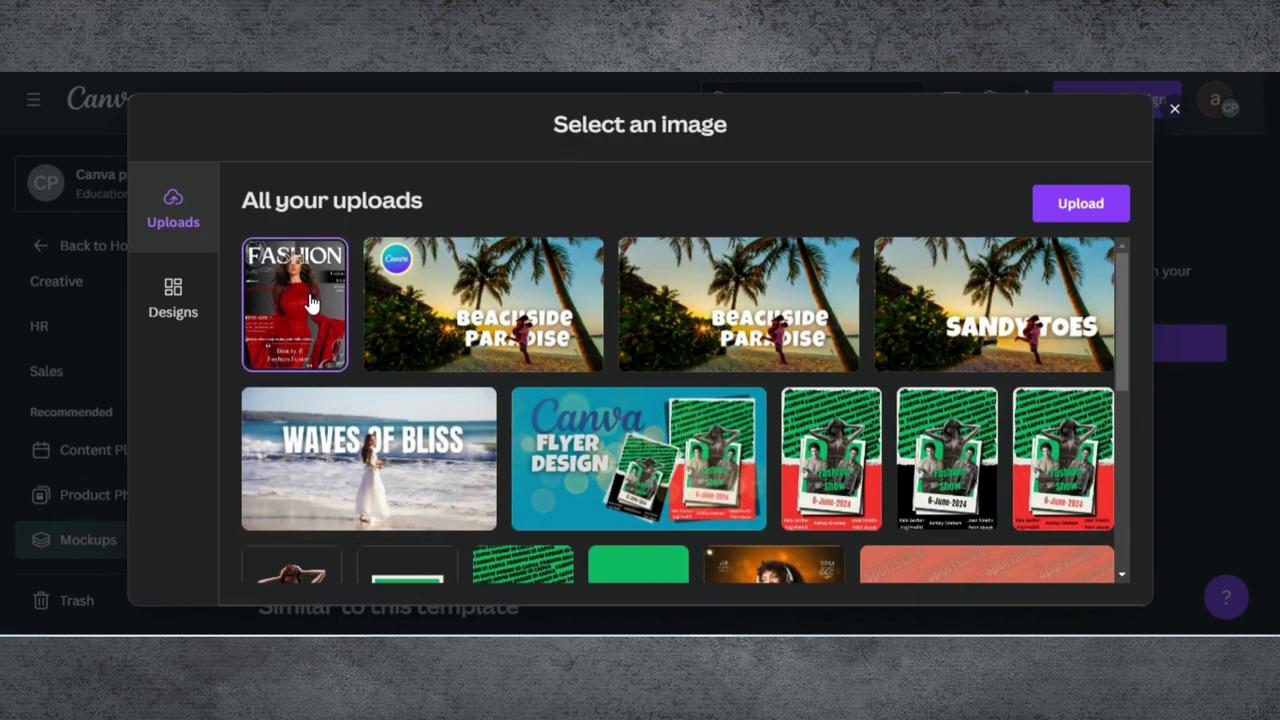
pyautogui.click(309, 303)
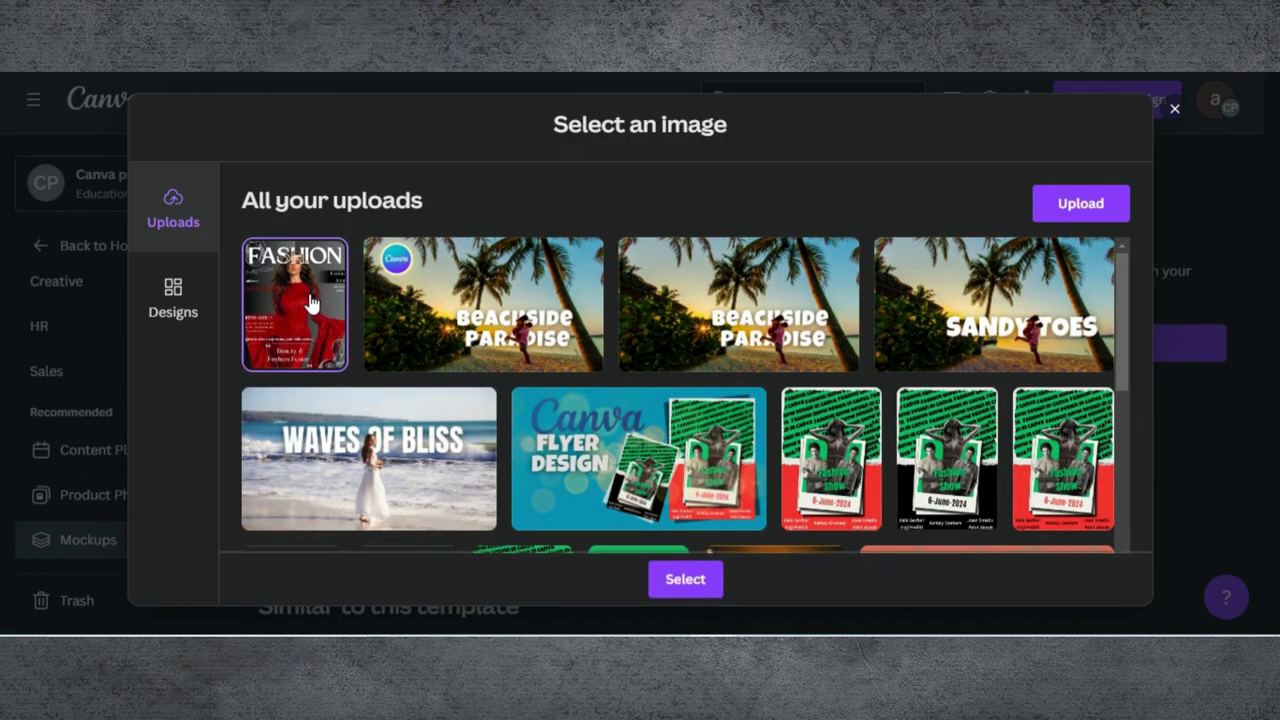
pyautogui.click(690, 582)
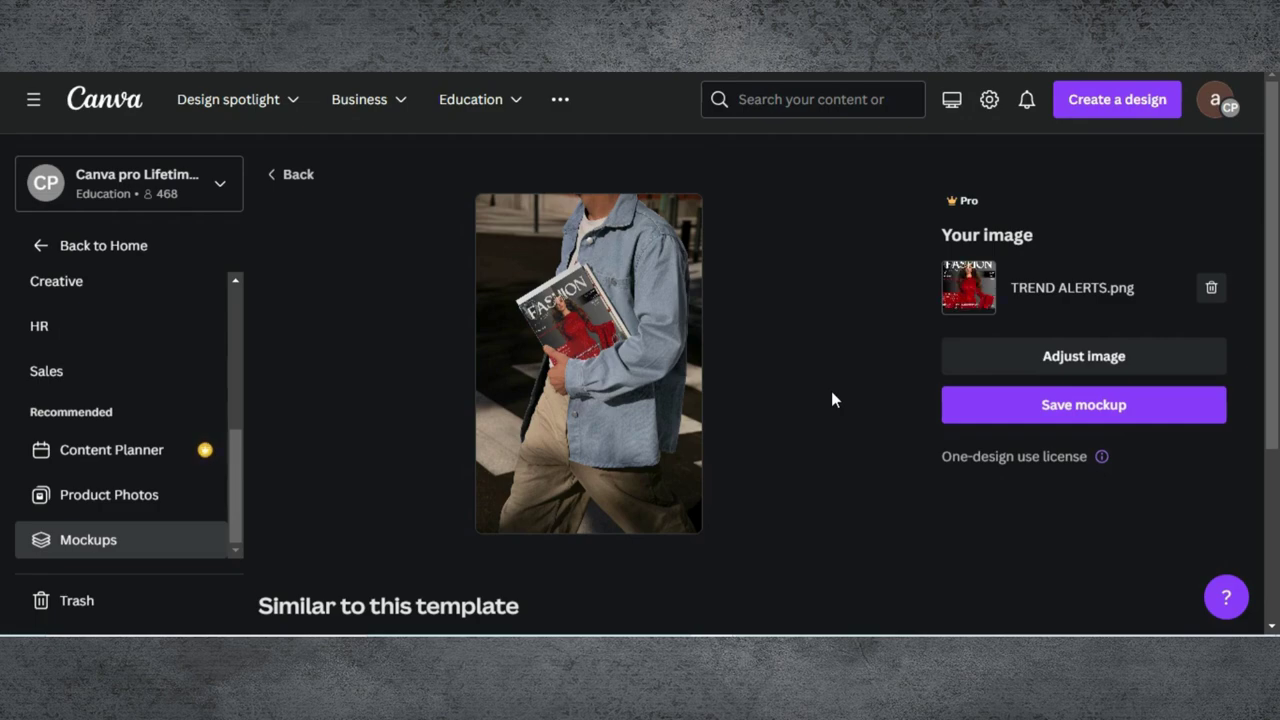
# Adjust the cover image in the mockup so it aligns with the upper edge of the page, and save the adjustment
pyautogui.click(1084, 357)
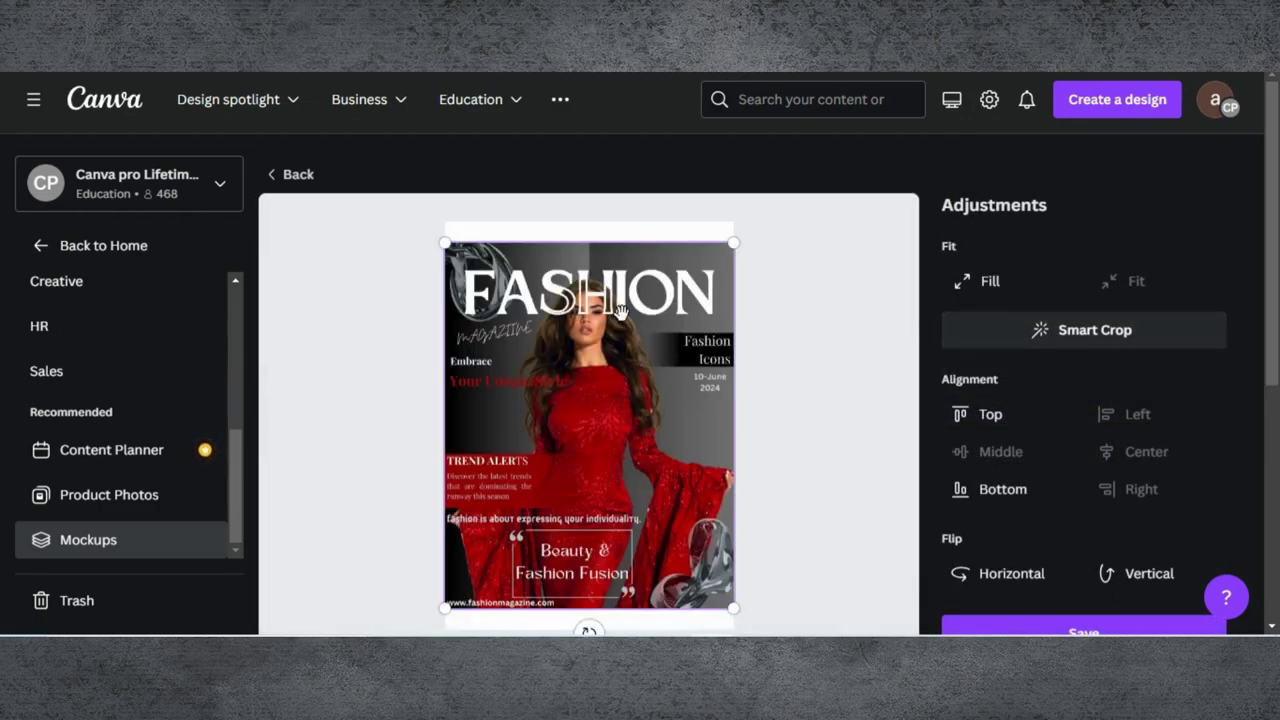
pyautogui.moveTo(602, 347); pyautogui.dragTo(603, 325)
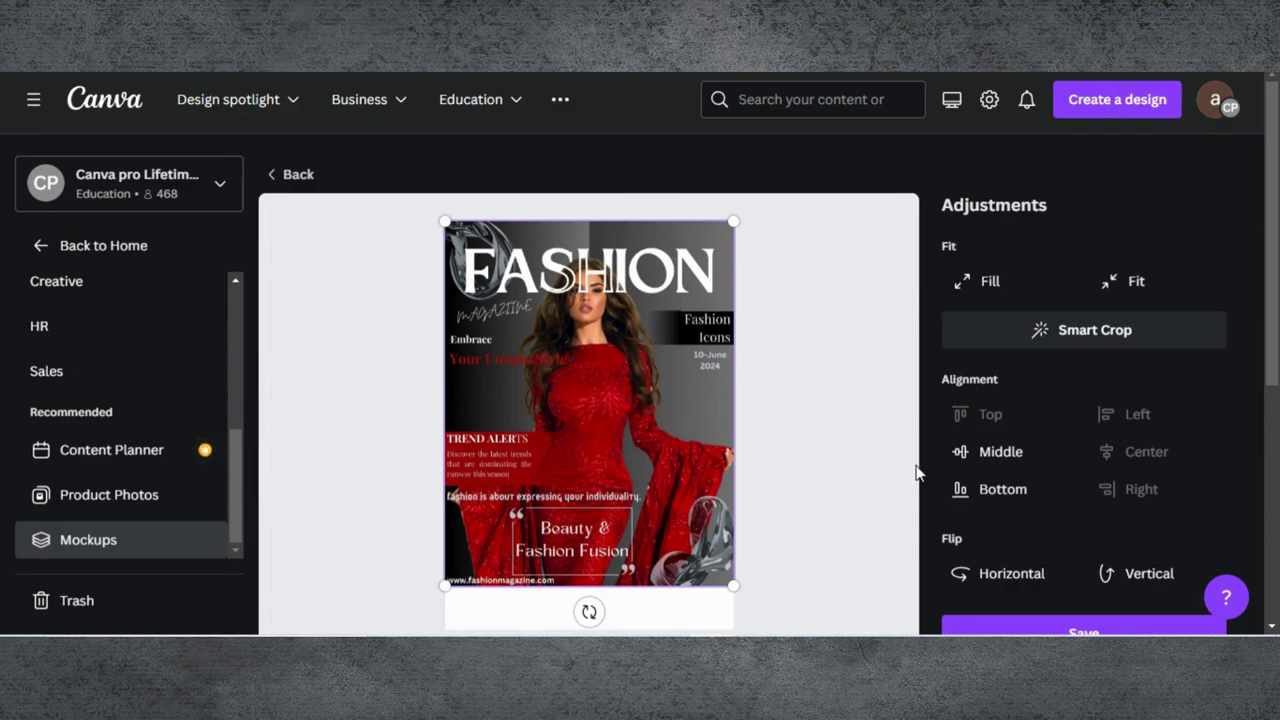
pyautogui.scroll(-3, 916, 473)
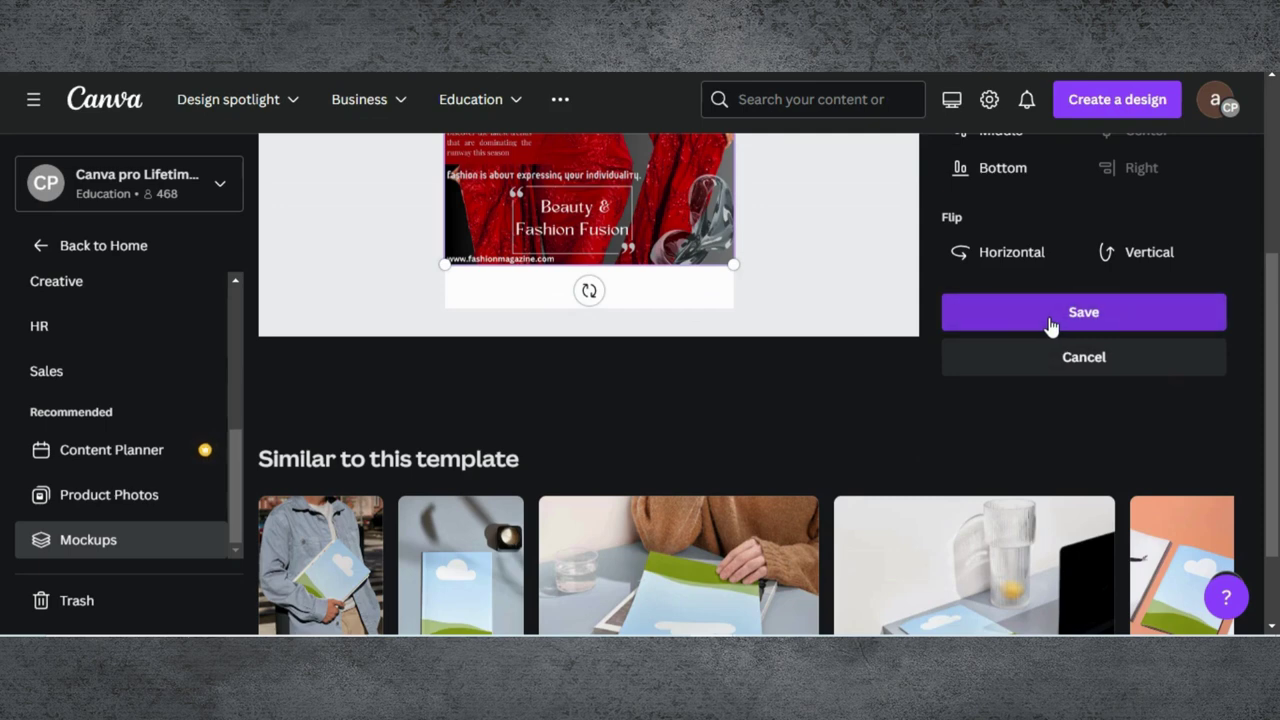
pyautogui.click(858, 332)
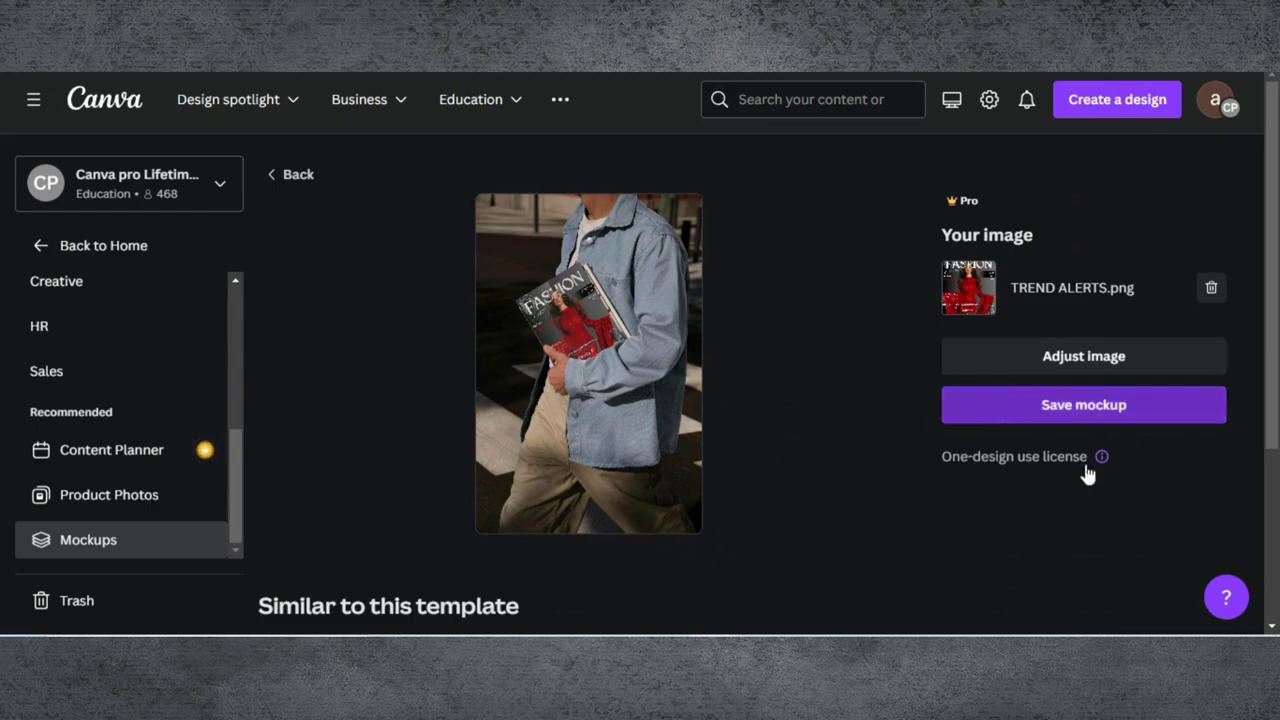
# Save the finished magazine mockup as an image
pyautogui.click(1084, 405)
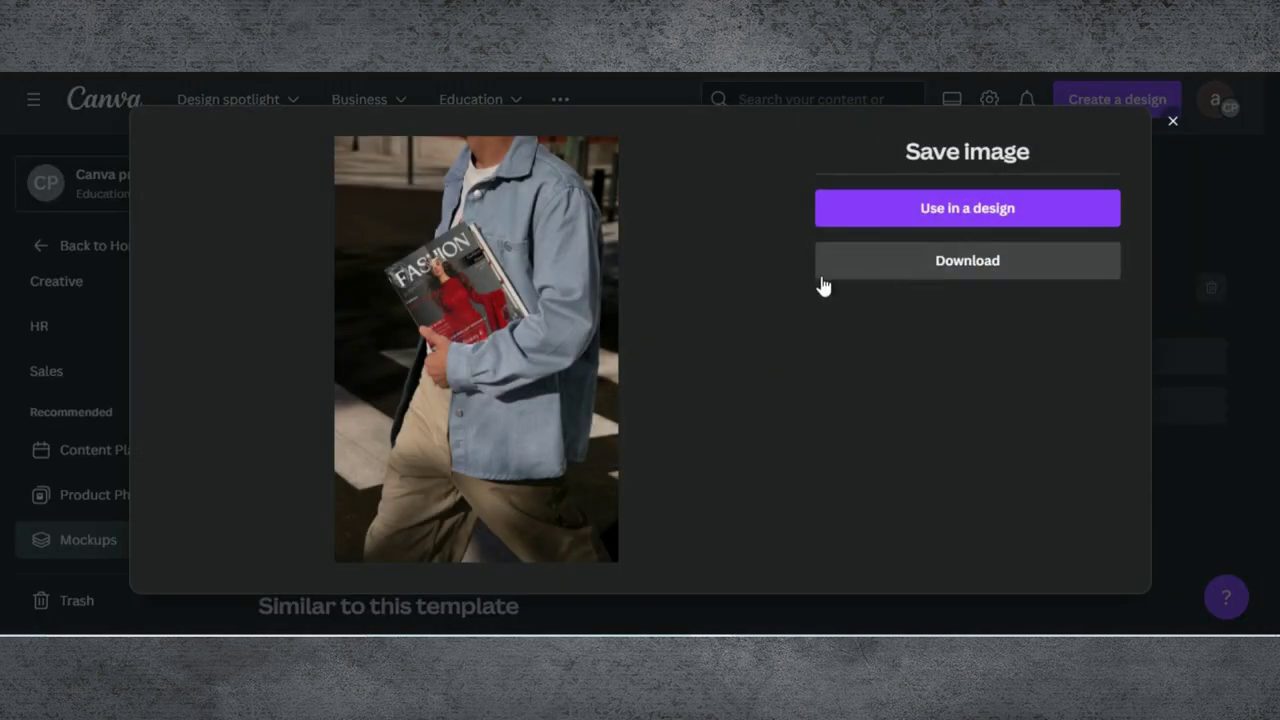